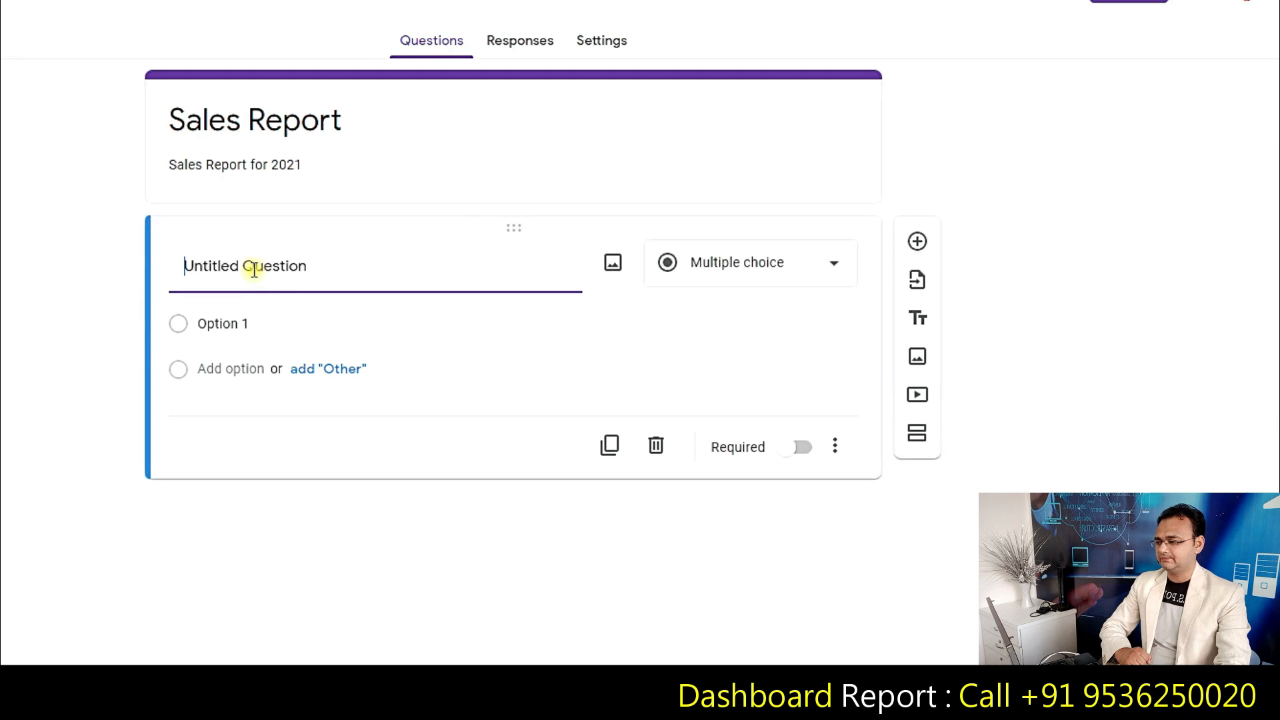
Make the untitled first question a short-answer question titled "Name of Employee"
click(810, 280)
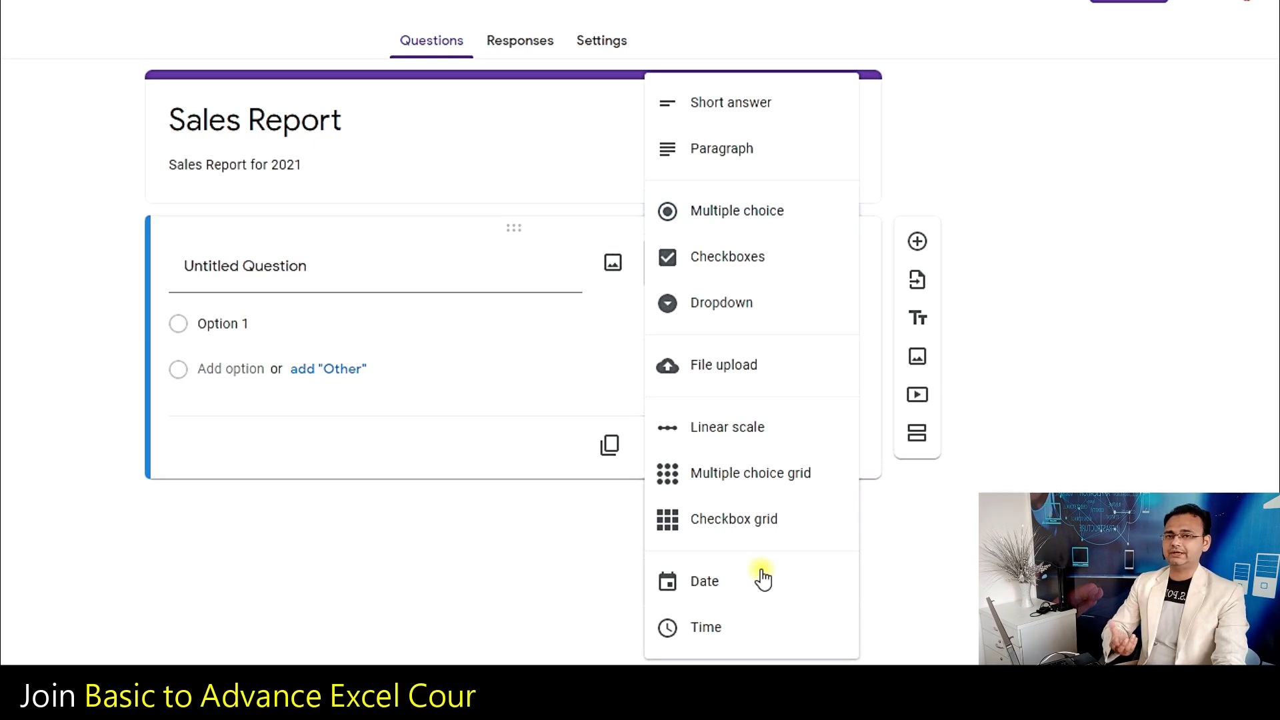
click(694, 112)
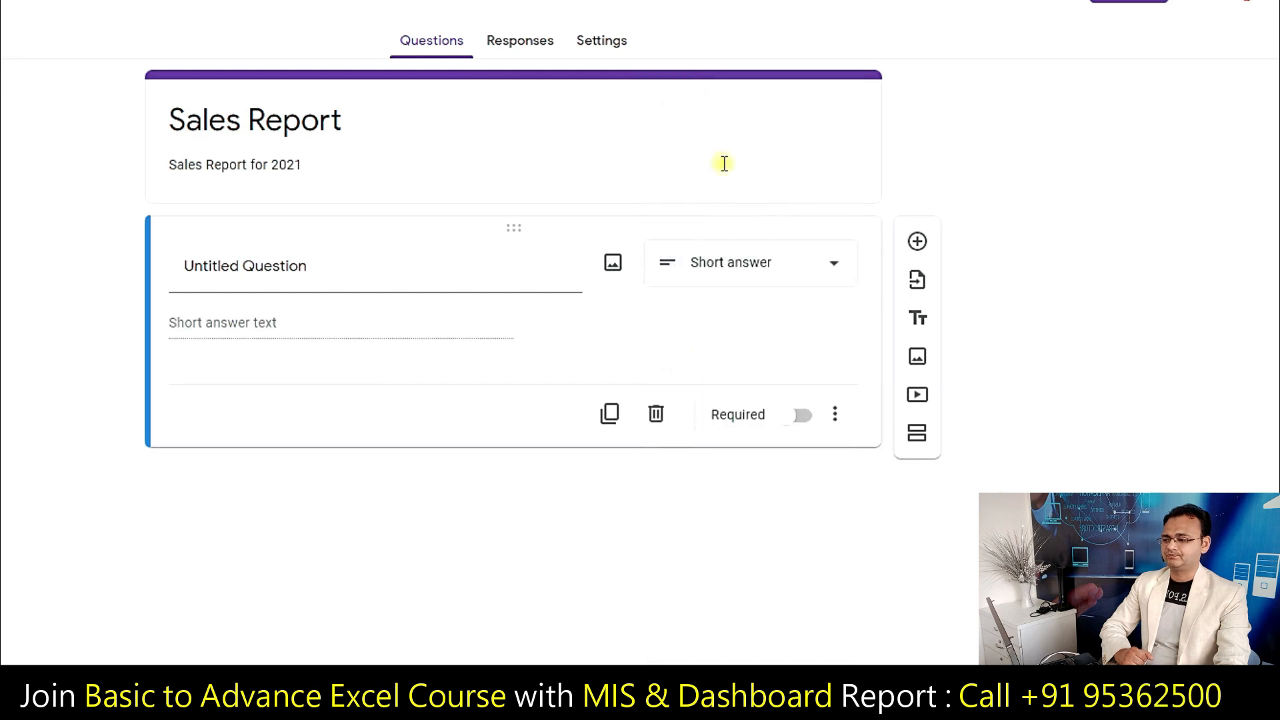
click(337, 270)
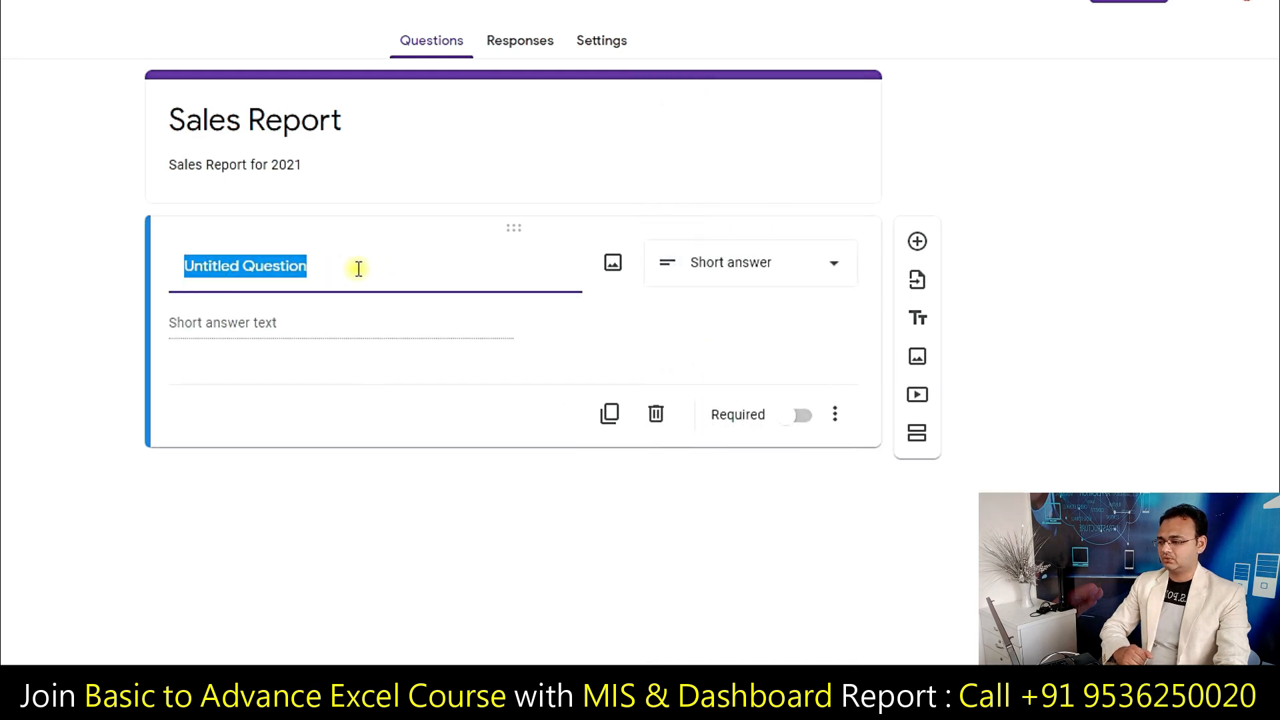
text(Name of Employee)
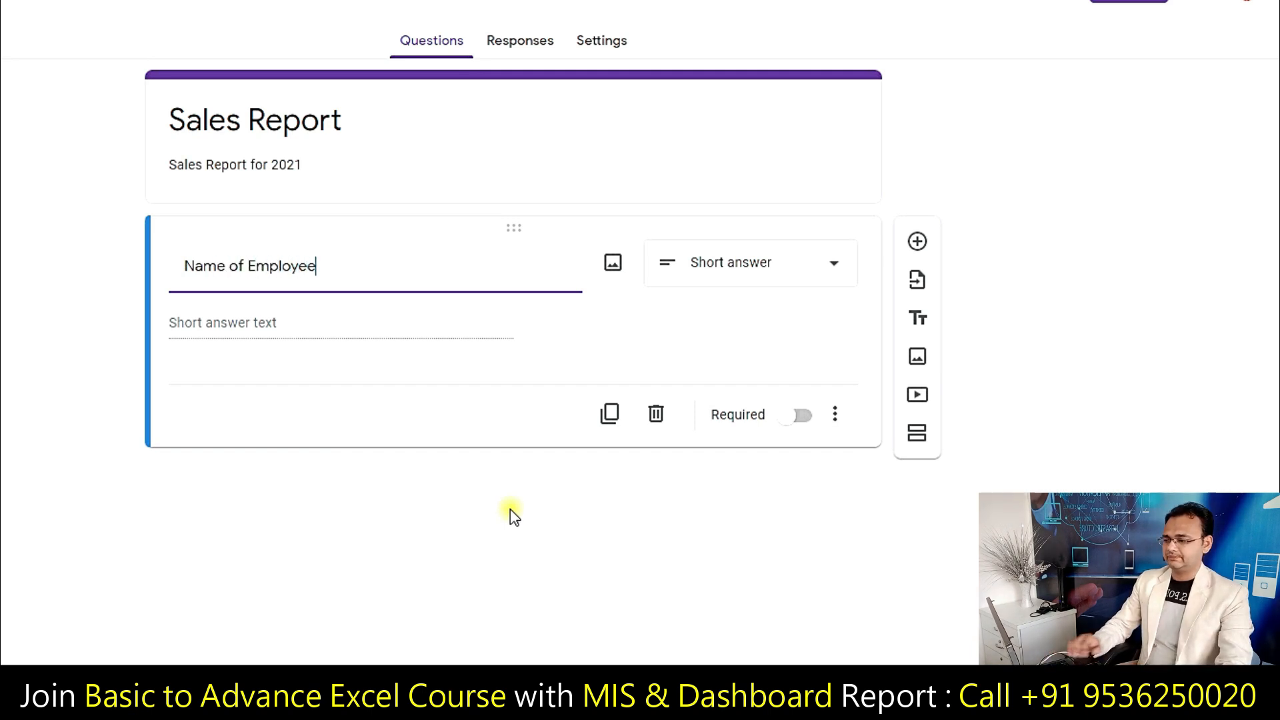
click(262, 323)
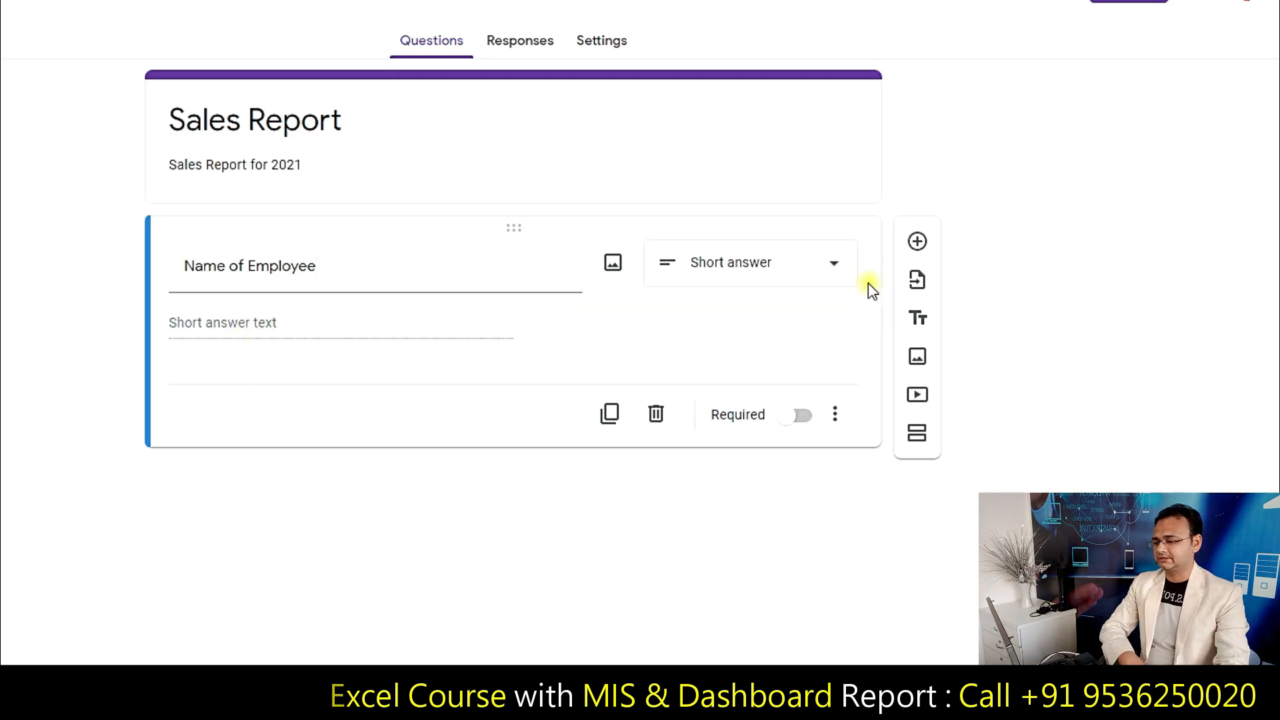
Add a second short-answer question titled "Sales Amount"
click(917, 242)
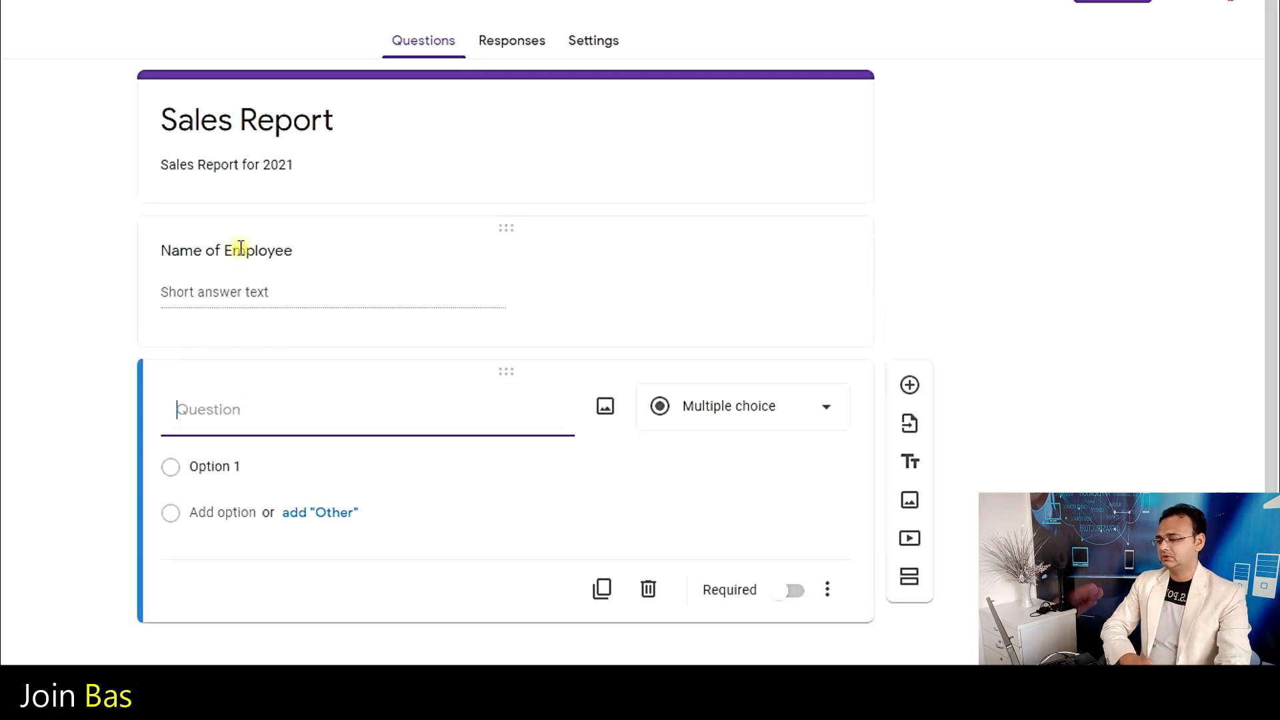
click(814, 407)
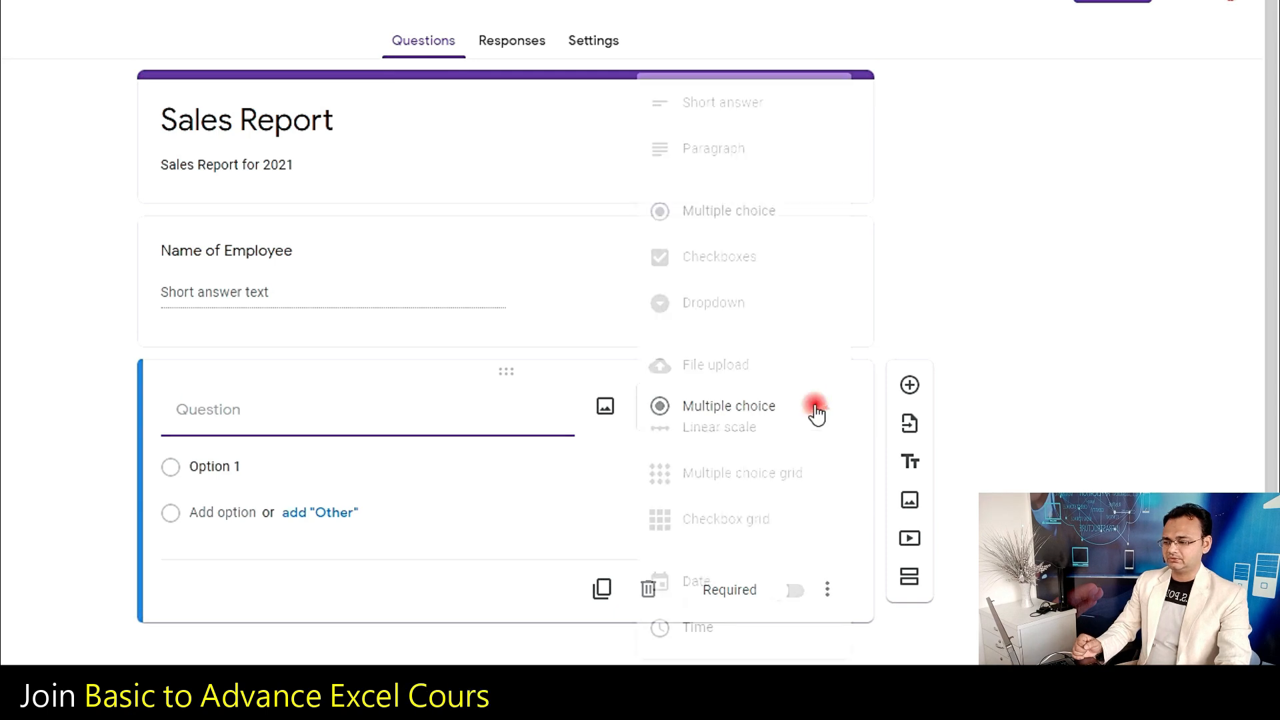
click(727, 112)
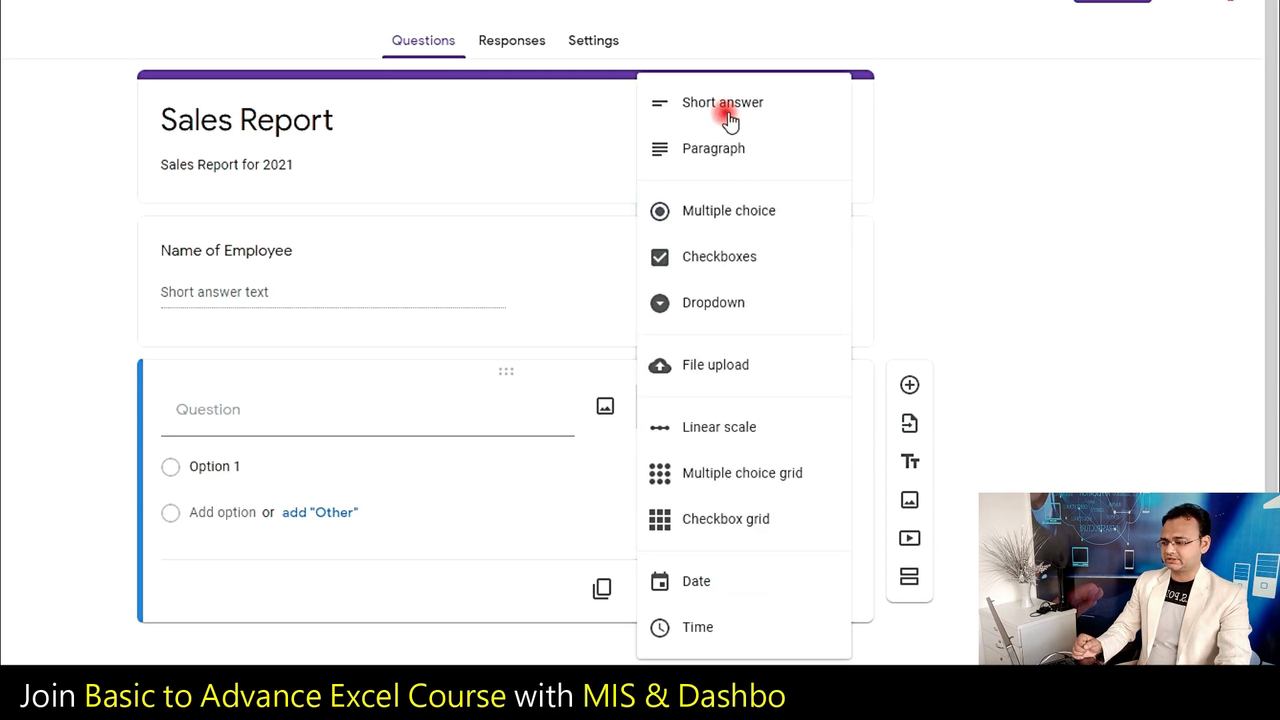
click(318, 416)
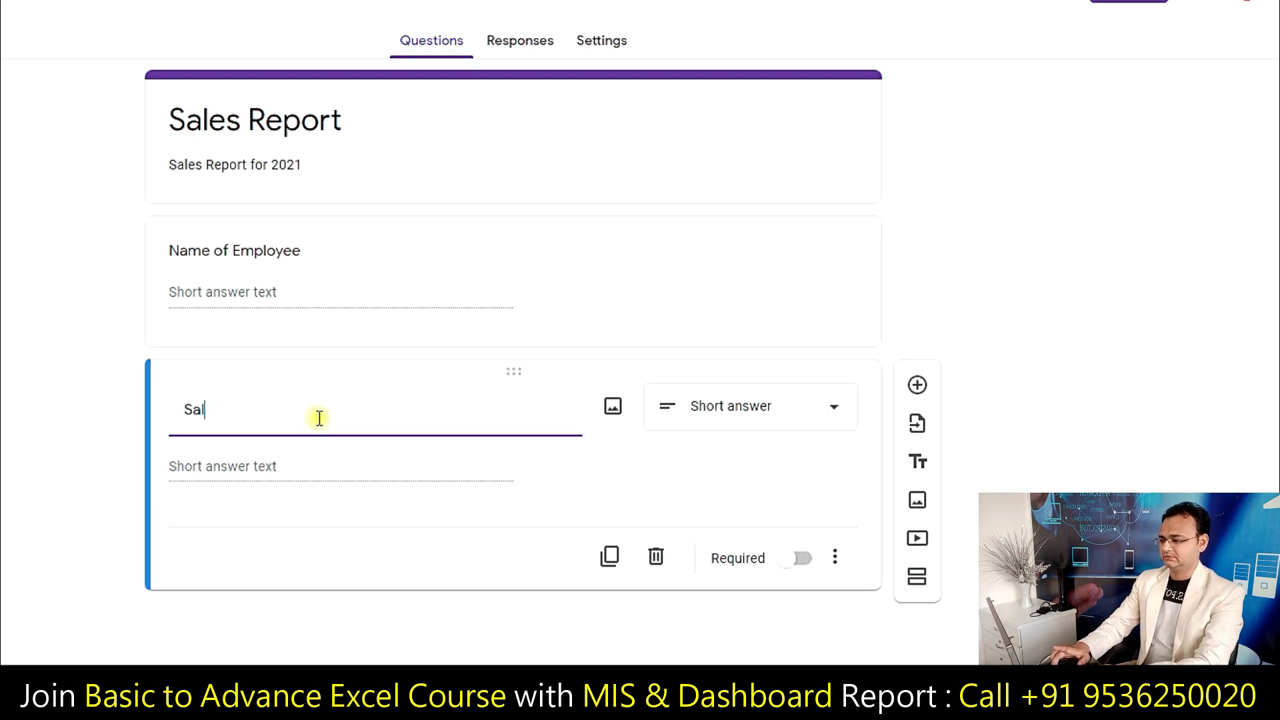
text(mount)
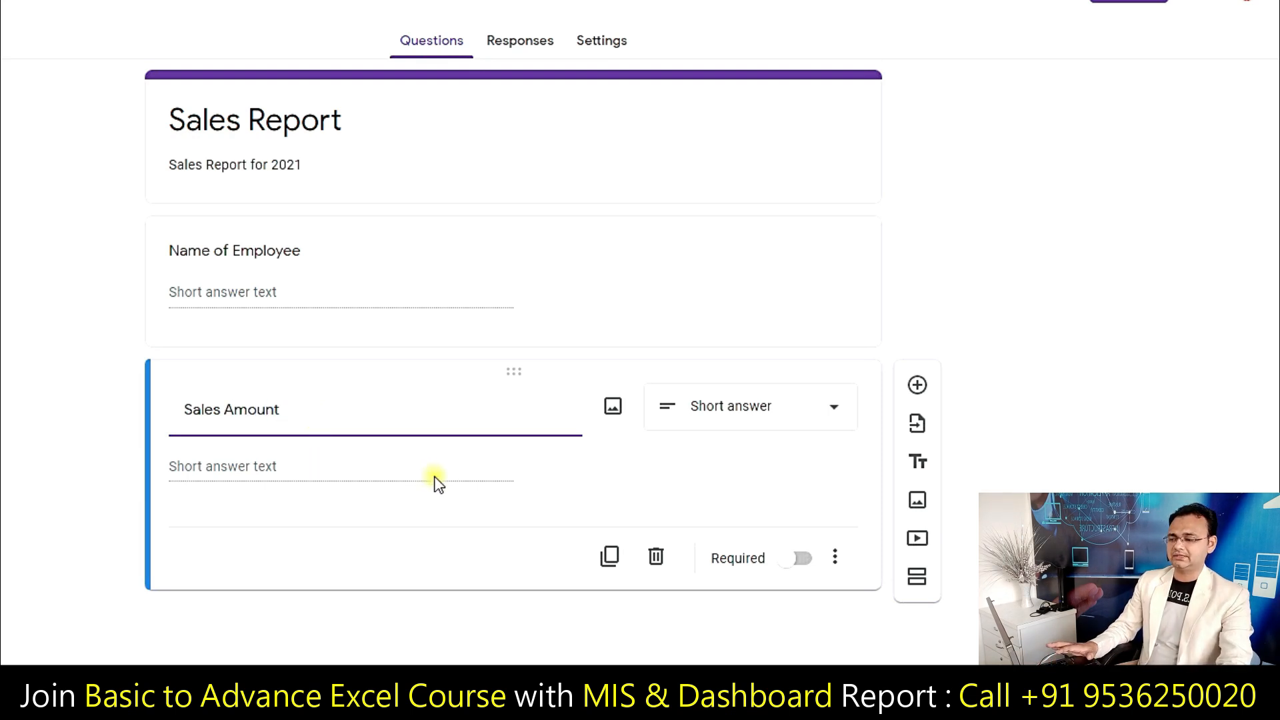
Add a third question titled "Your Area" with the multiple choice answer type
click(924, 391)
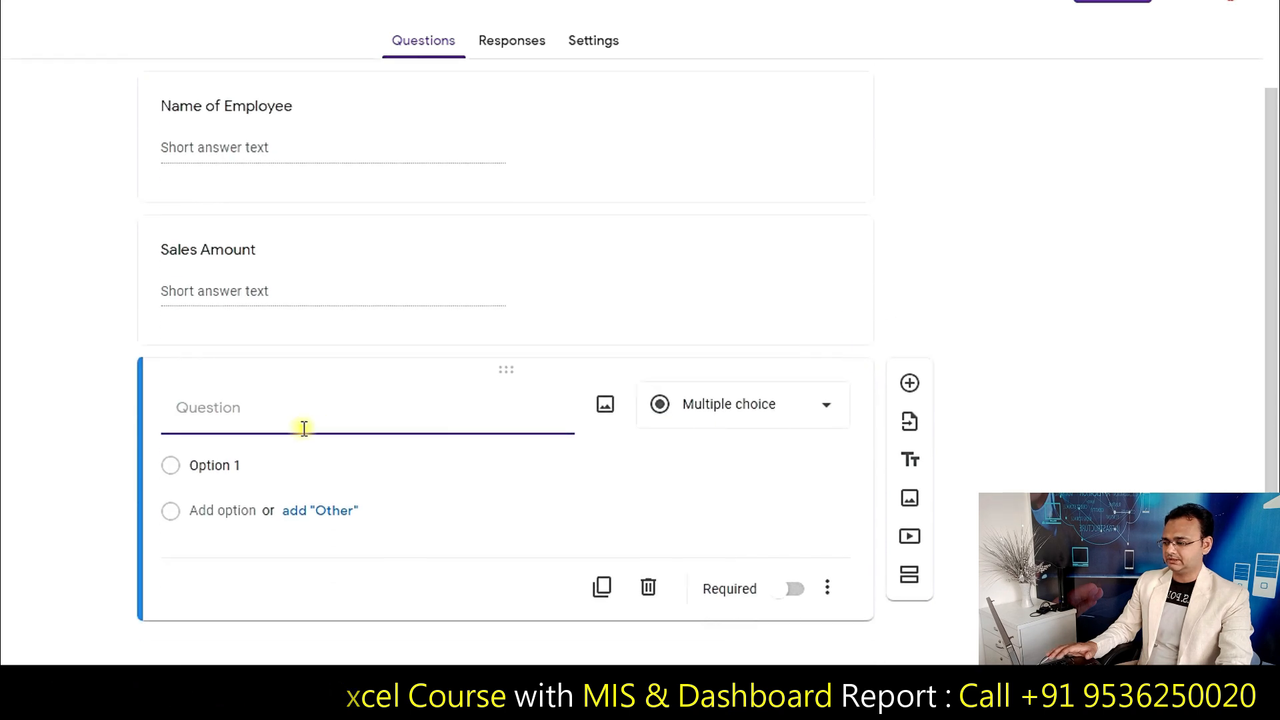
click(793, 408)
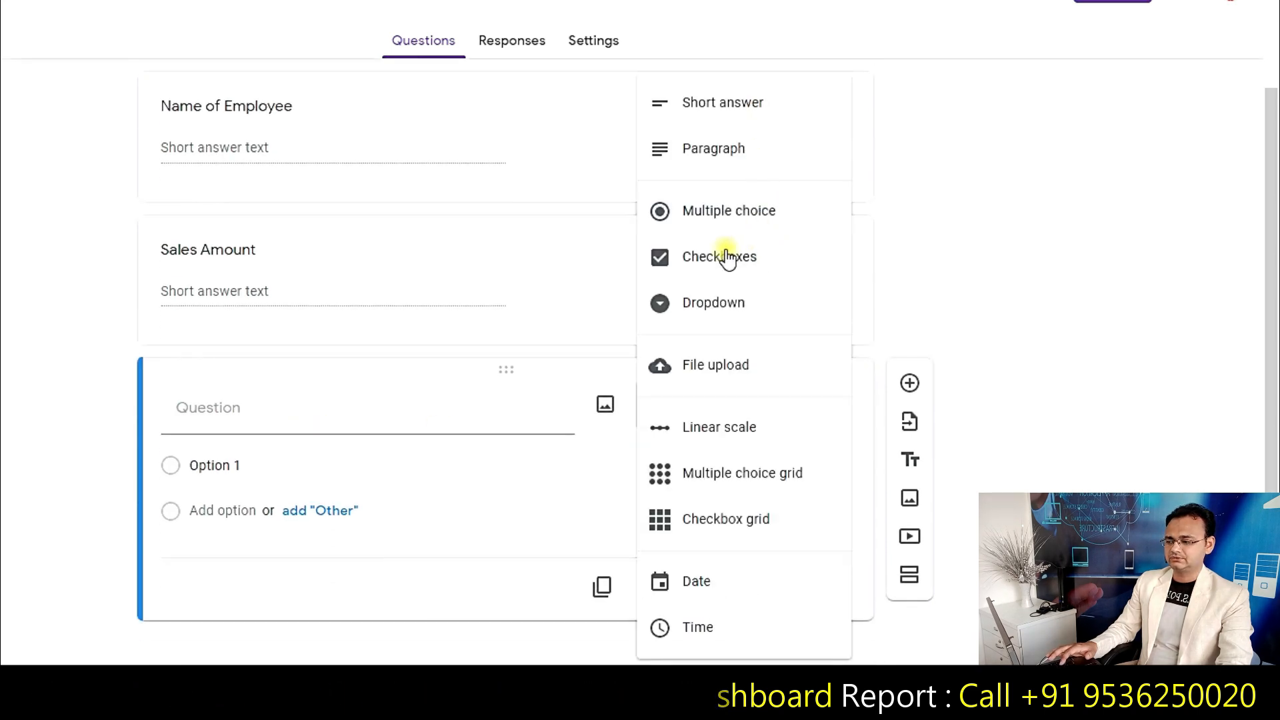
click(731, 214)
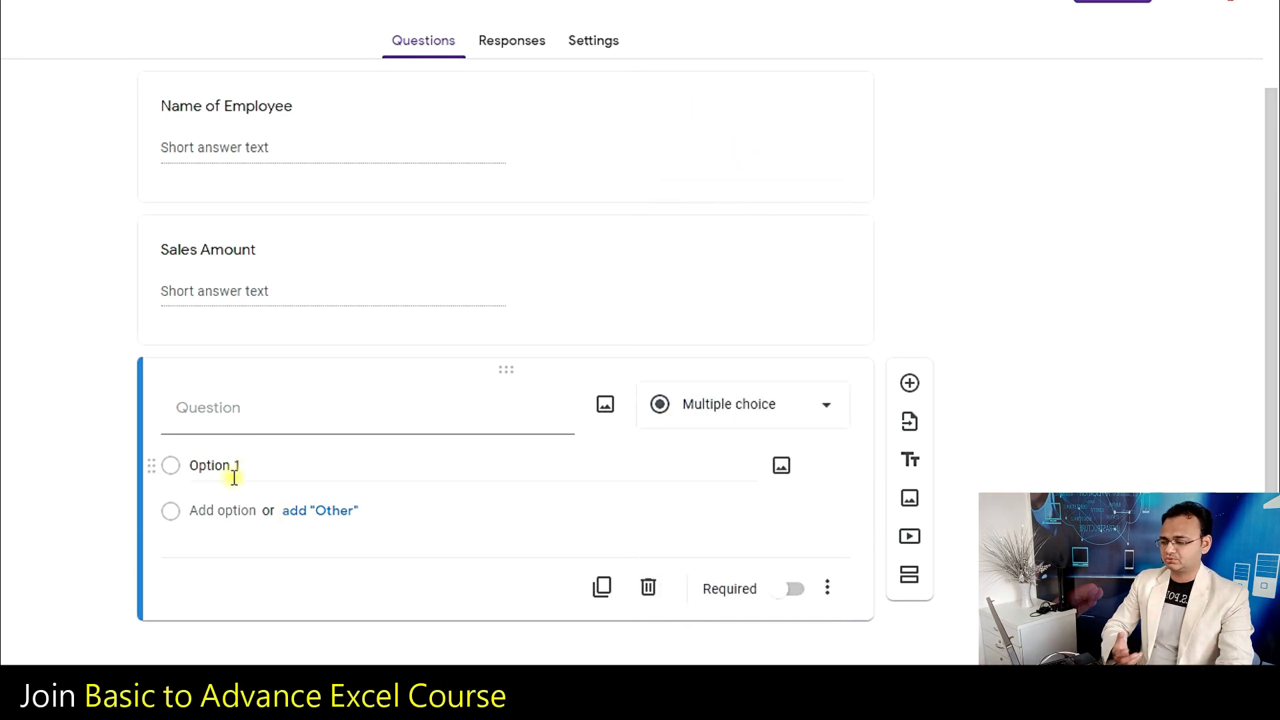
click(249, 409)
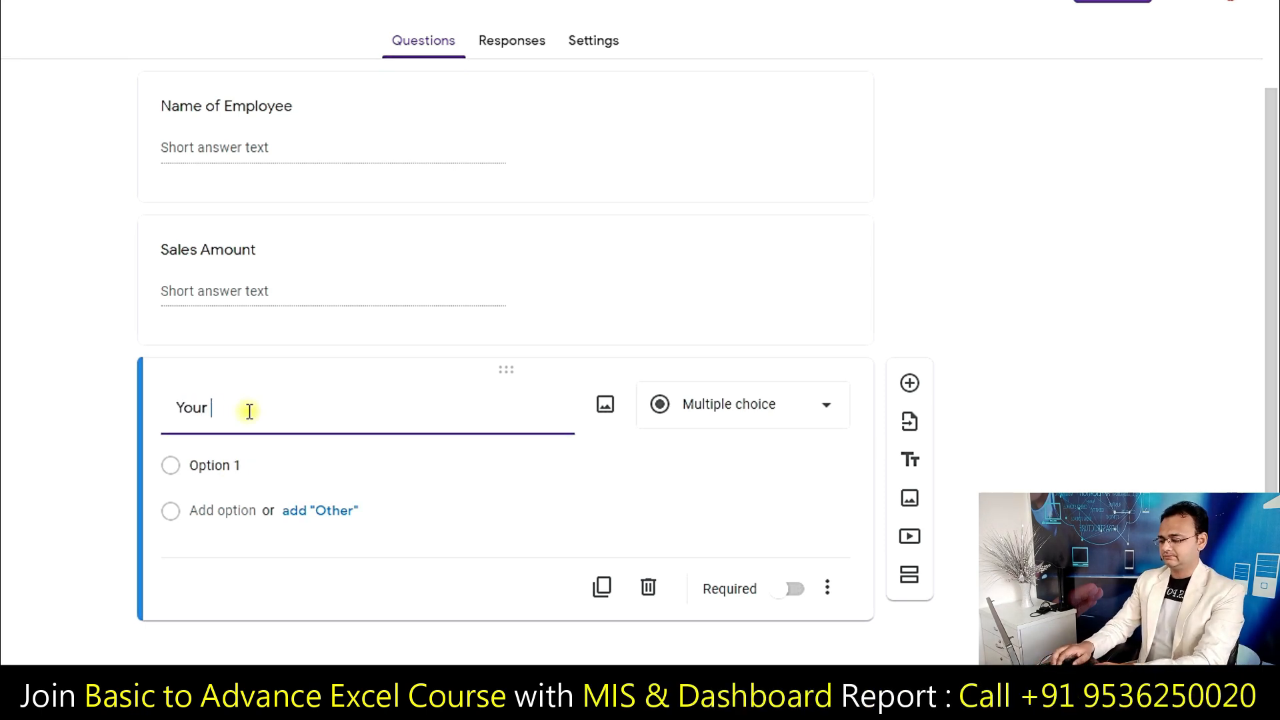
click(227, 470)
text(D)
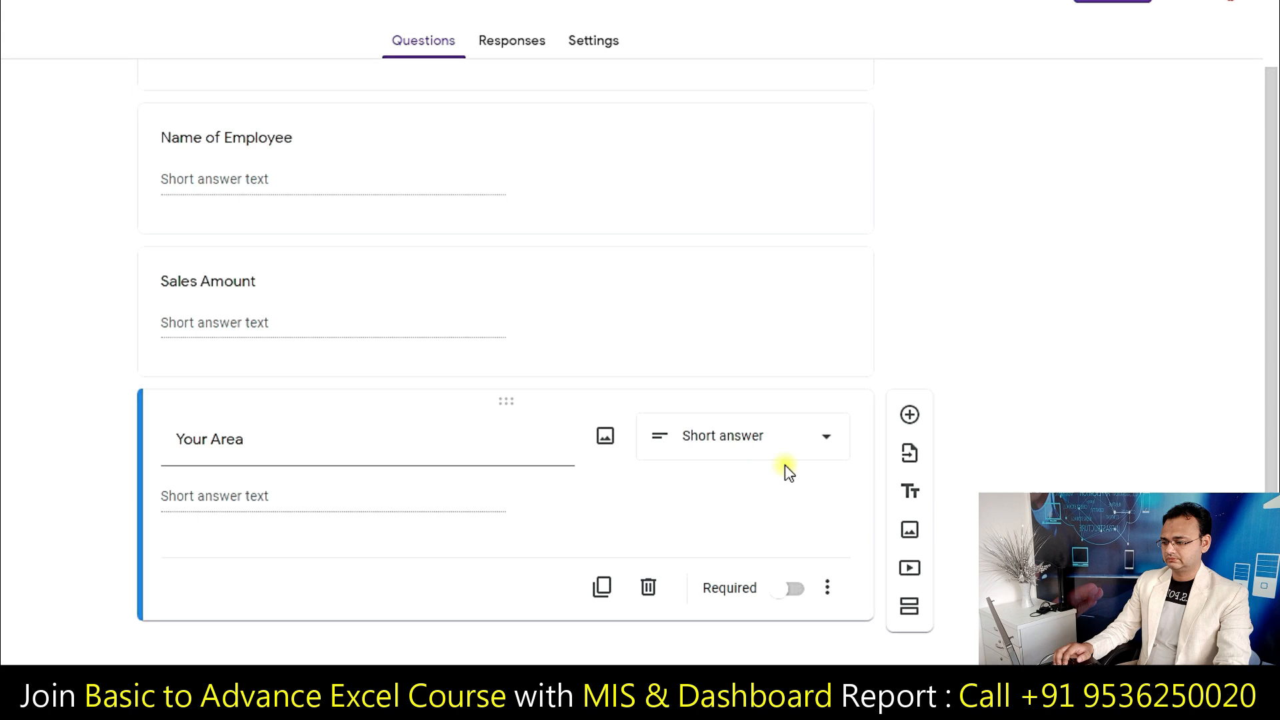
click(784, 448)
click(754, 214)
Enter Delhi, Mumbai and Kolkata as the answer options of the "Your Area" question
click(198, 493)
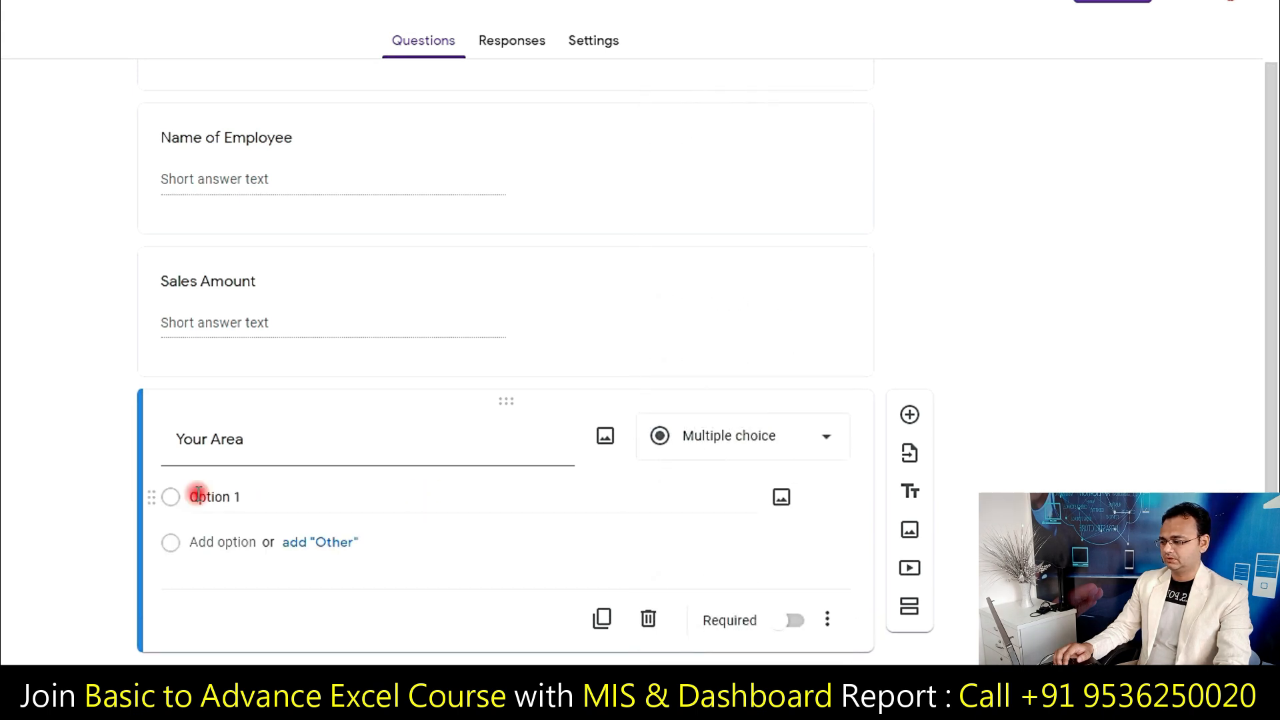
text(Delhi)
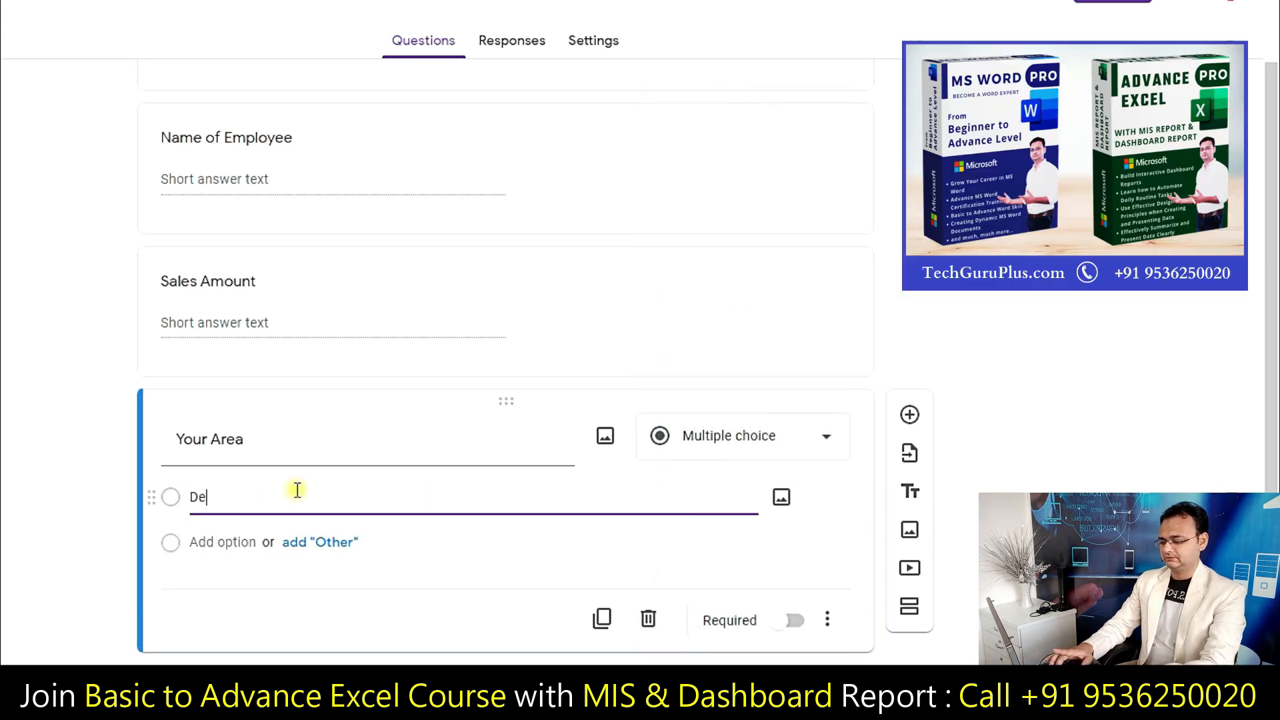
click(222, 543)
text(Mumba)
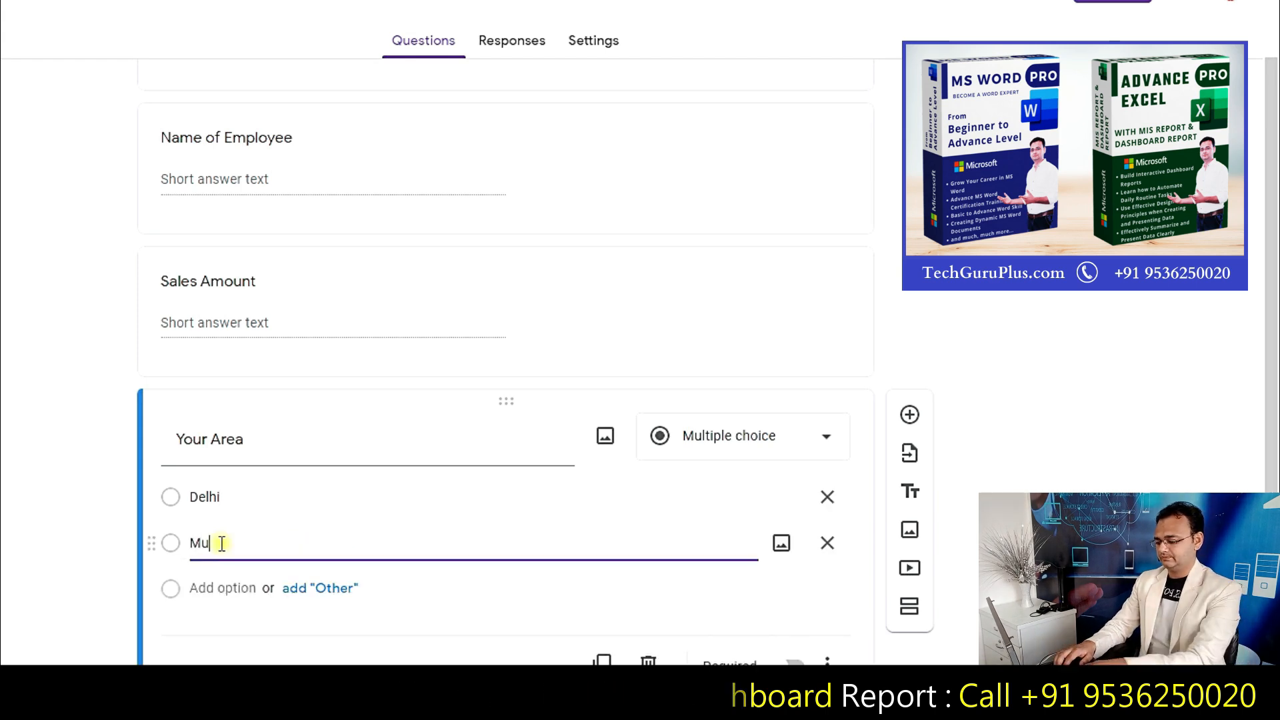
scroll(222, 543, down, 1)
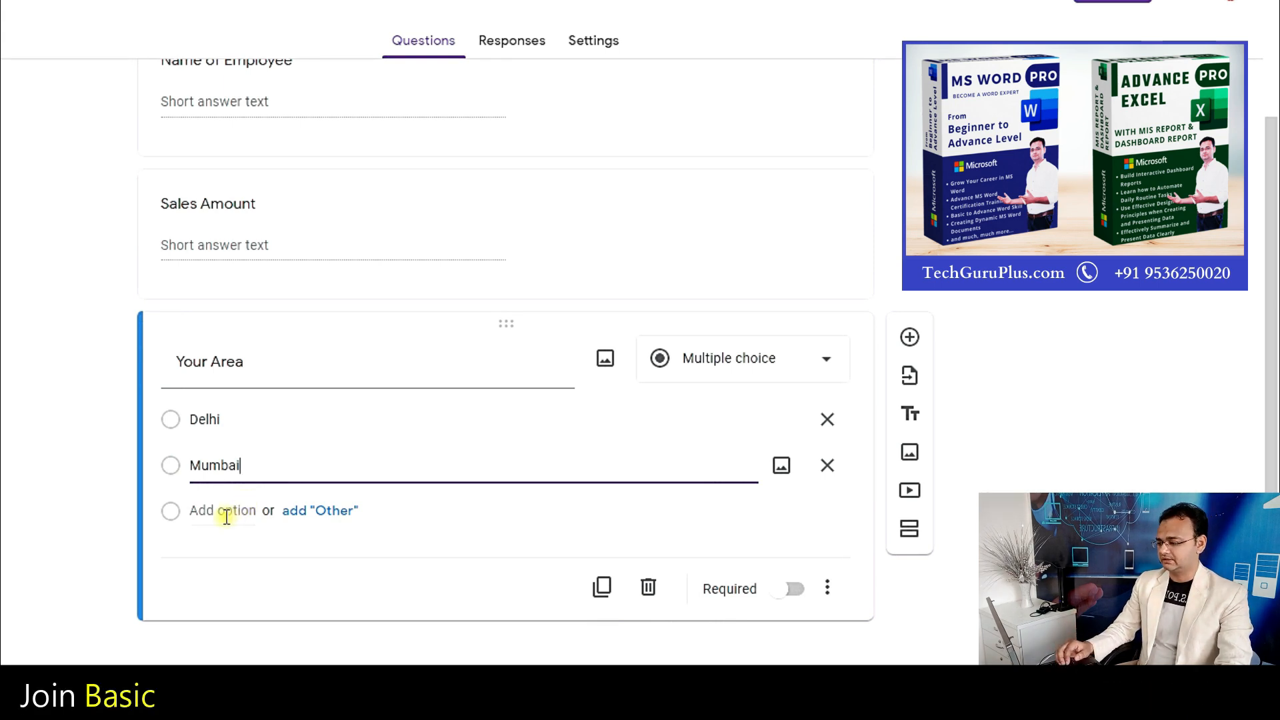
click(224, 510)
text(Kol)
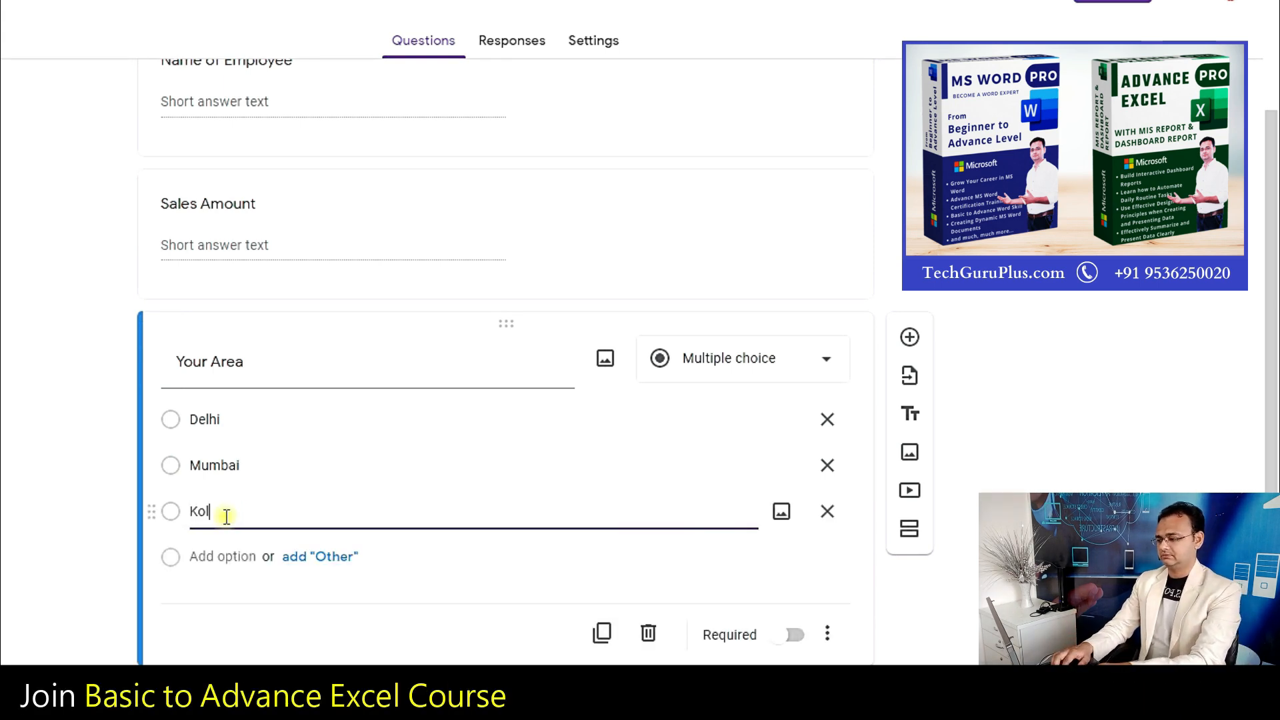
text(kata)
scroll(243, 509, down, 1)
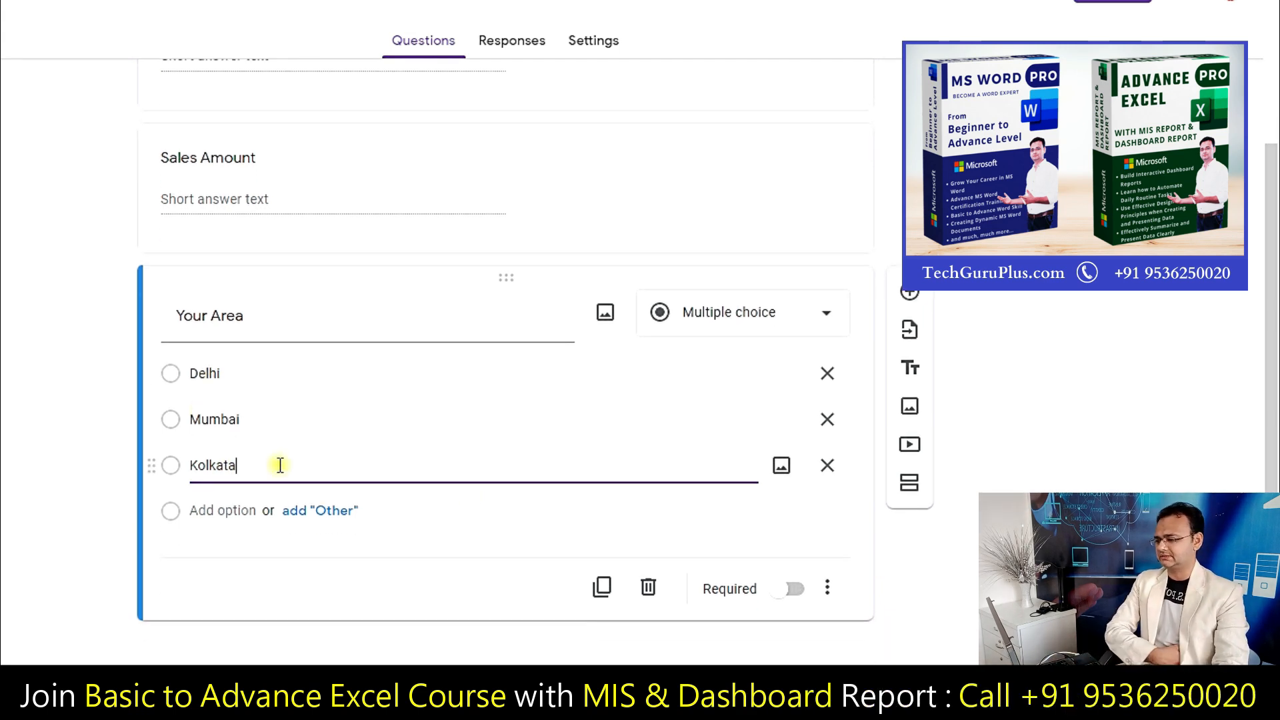
click(913, 295)
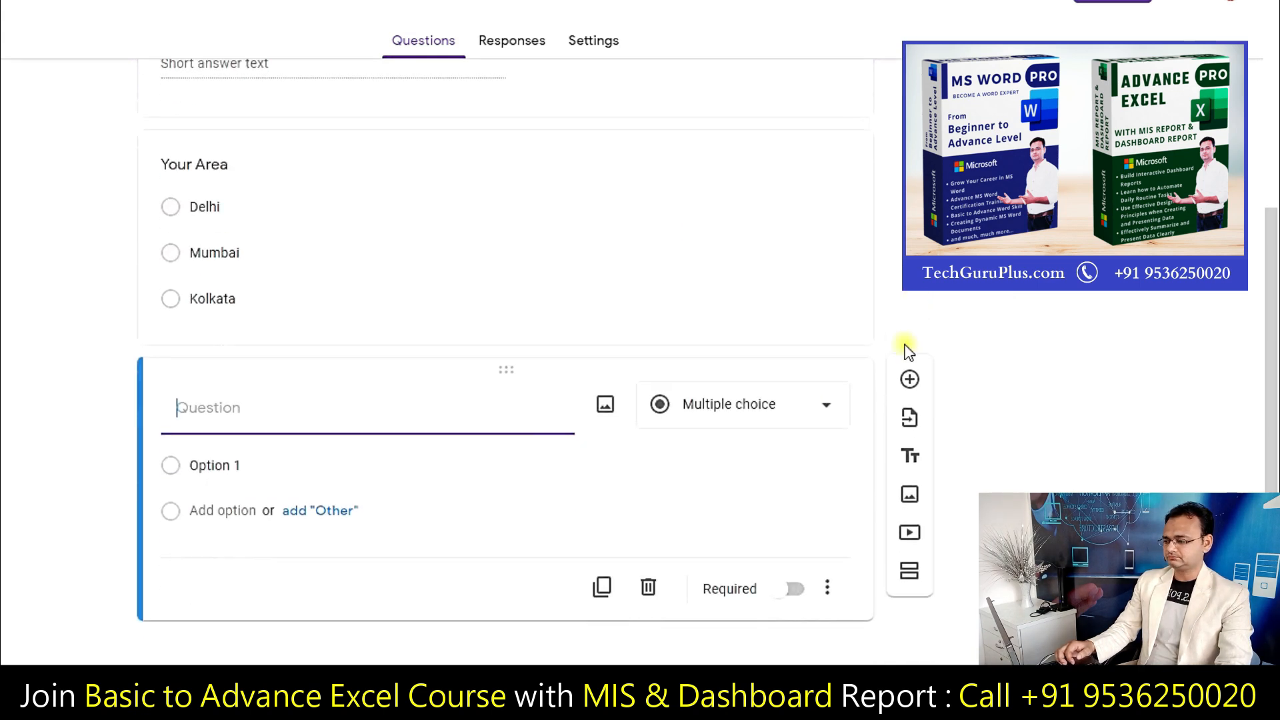
click(751, 402)
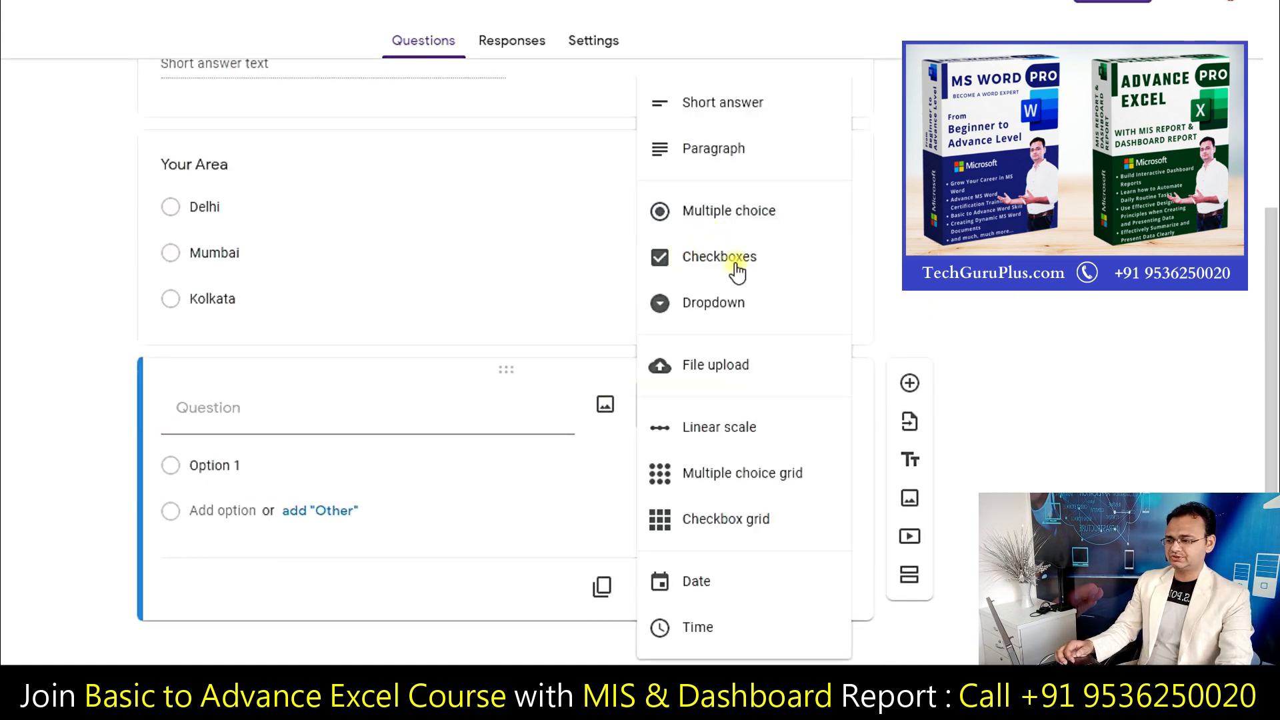
click(773, 268)
click(259, 419)
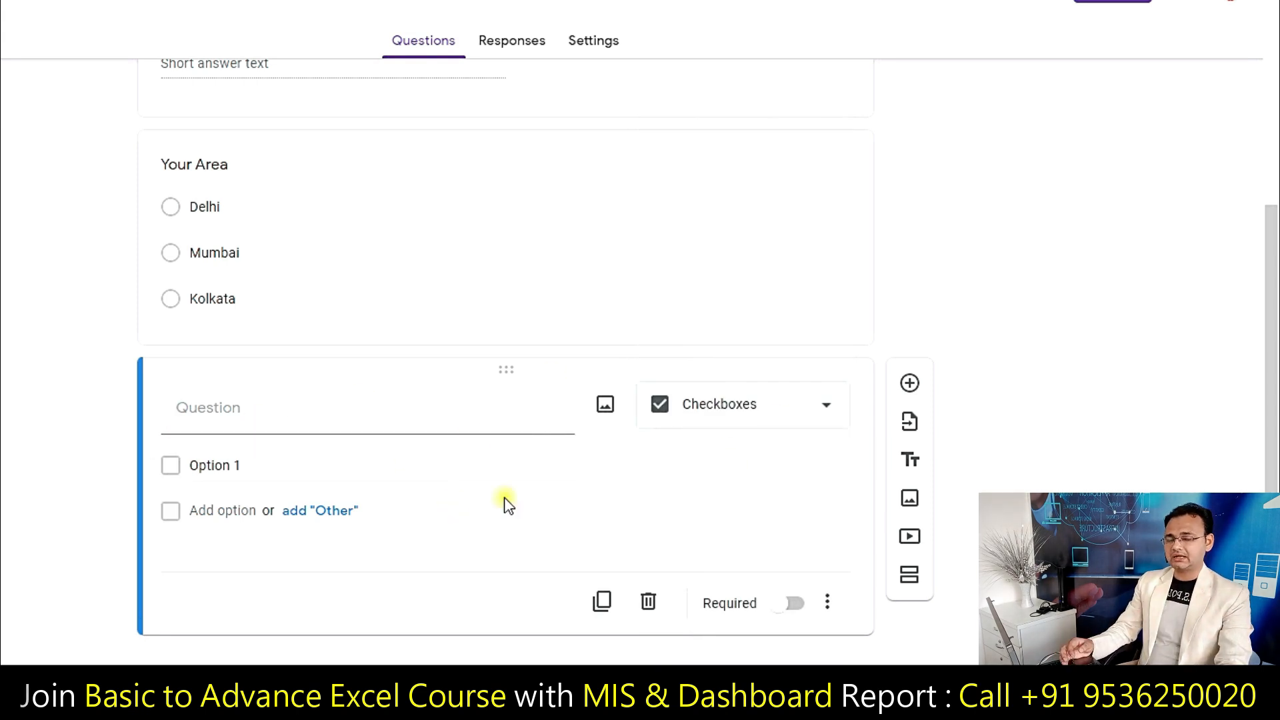
click(648, 601)
Start inserting an image after the "Your Area" question and choose to supply it by URL
scroll(888, 520, up, 4)
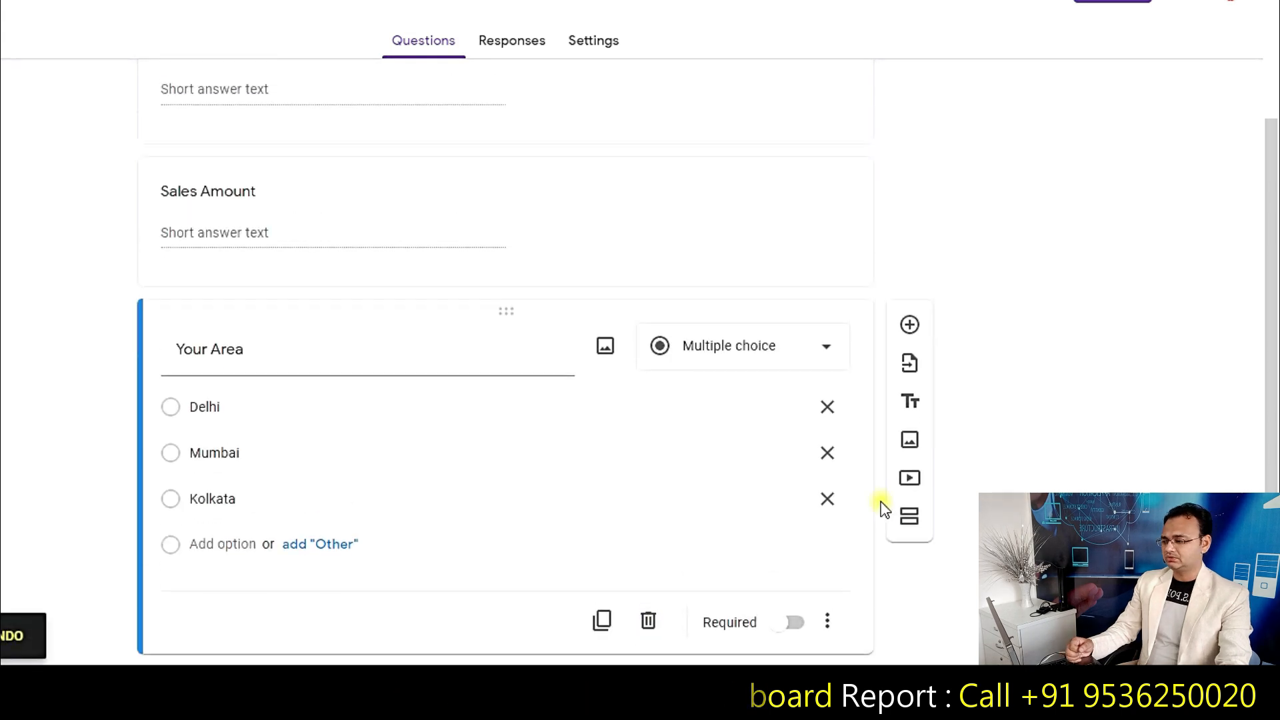
scroll(1041, 387, down, 3)
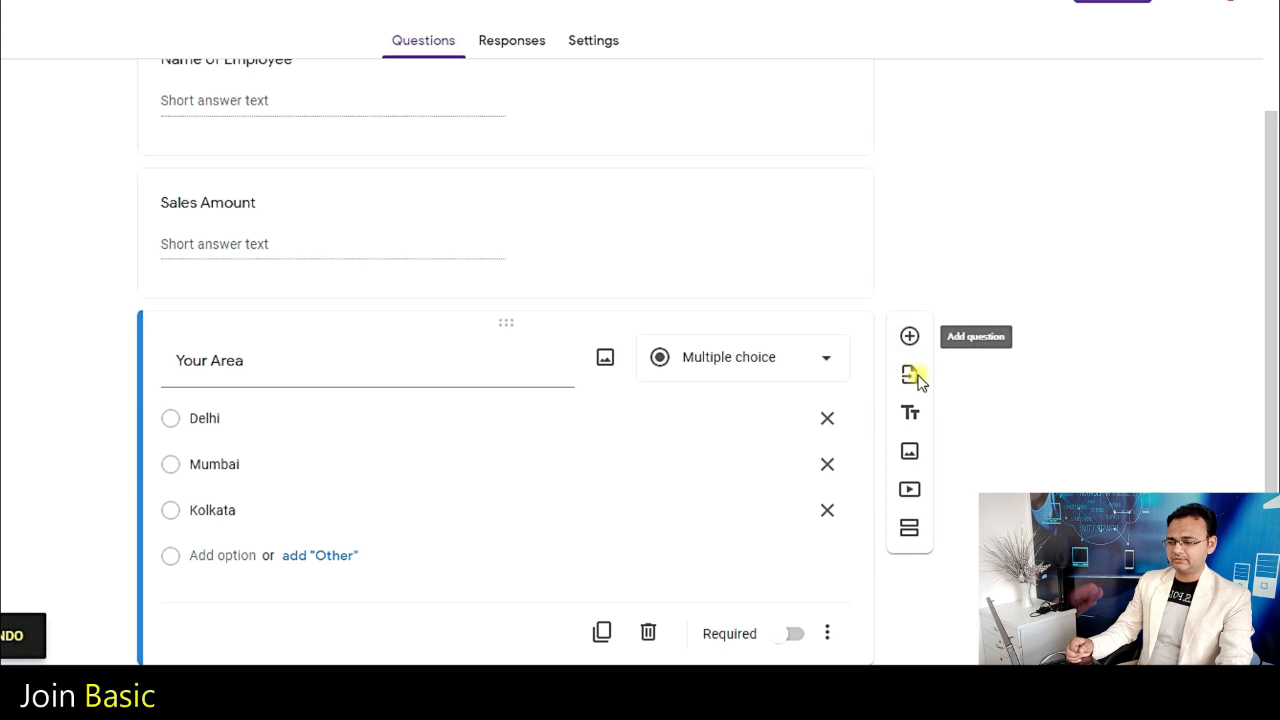
click(911, 453)
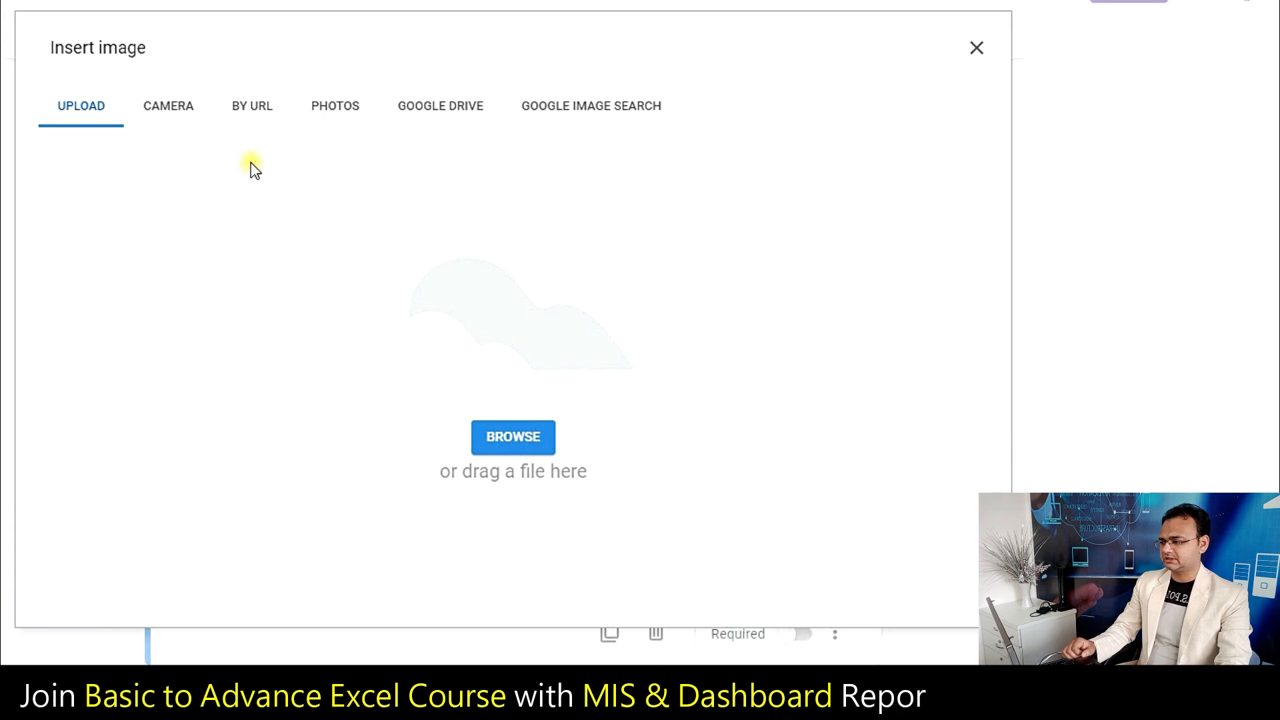
click(163, 108)
click(250, 108)
click(334, 110)
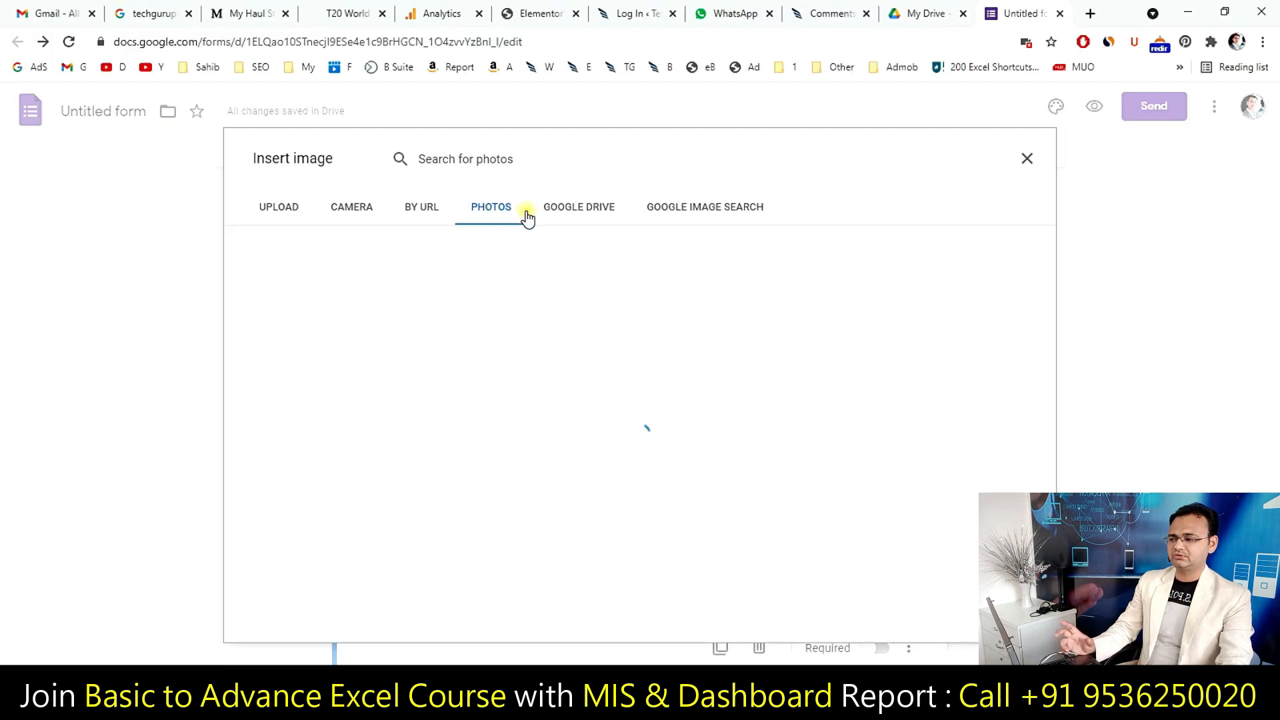
click(430, 222)
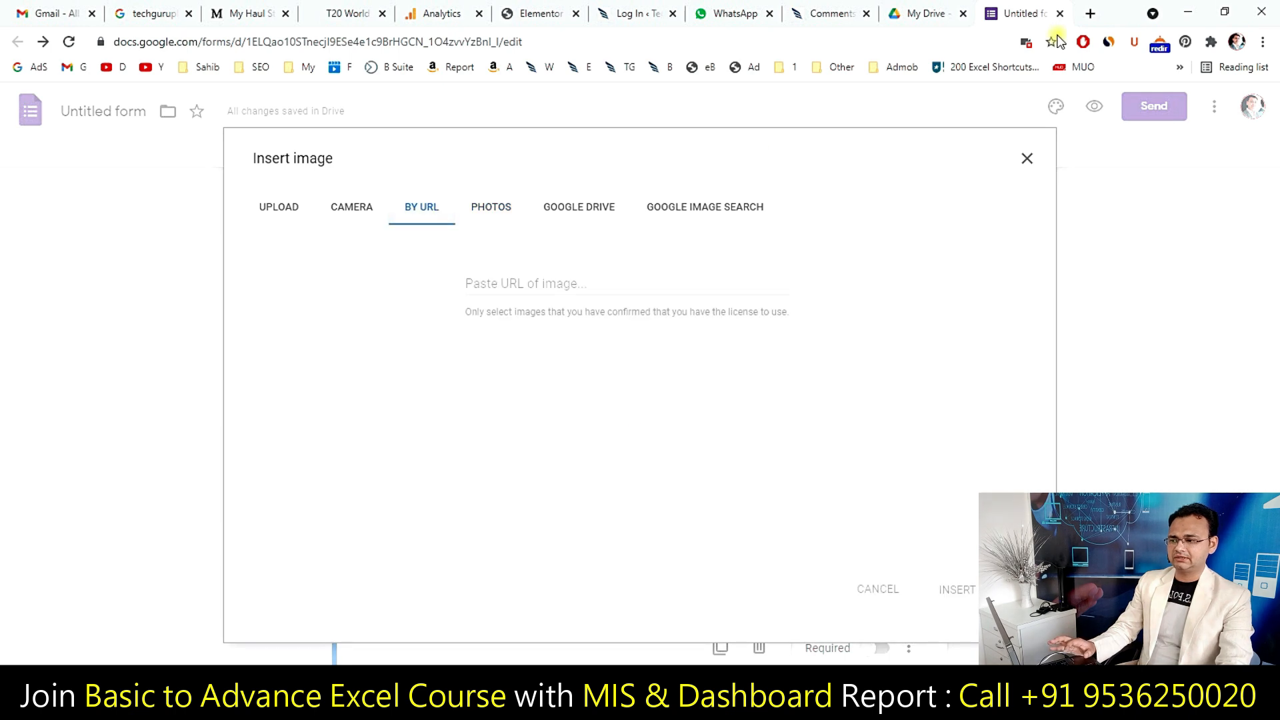
Search Google Images for "sales graph" in a new browser tab and look through the results for a suitable picture
click(1090, 13)
text(sales)
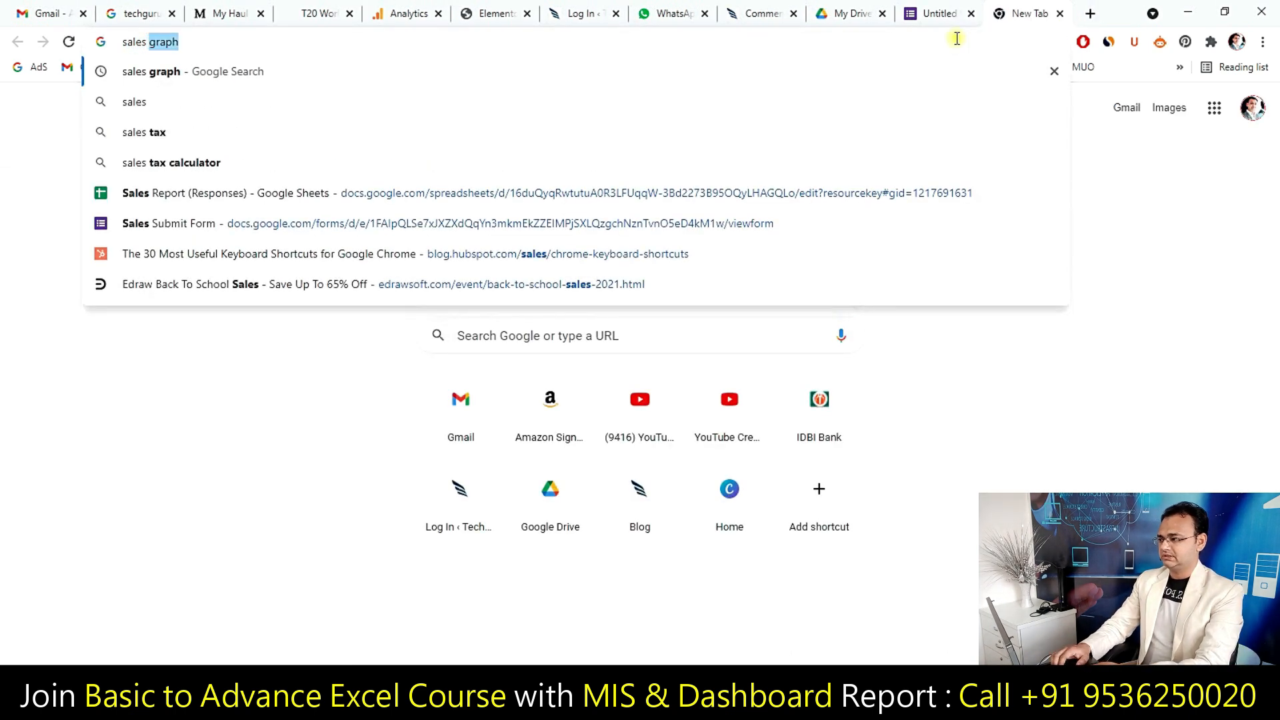
key(Right)
key(Return)
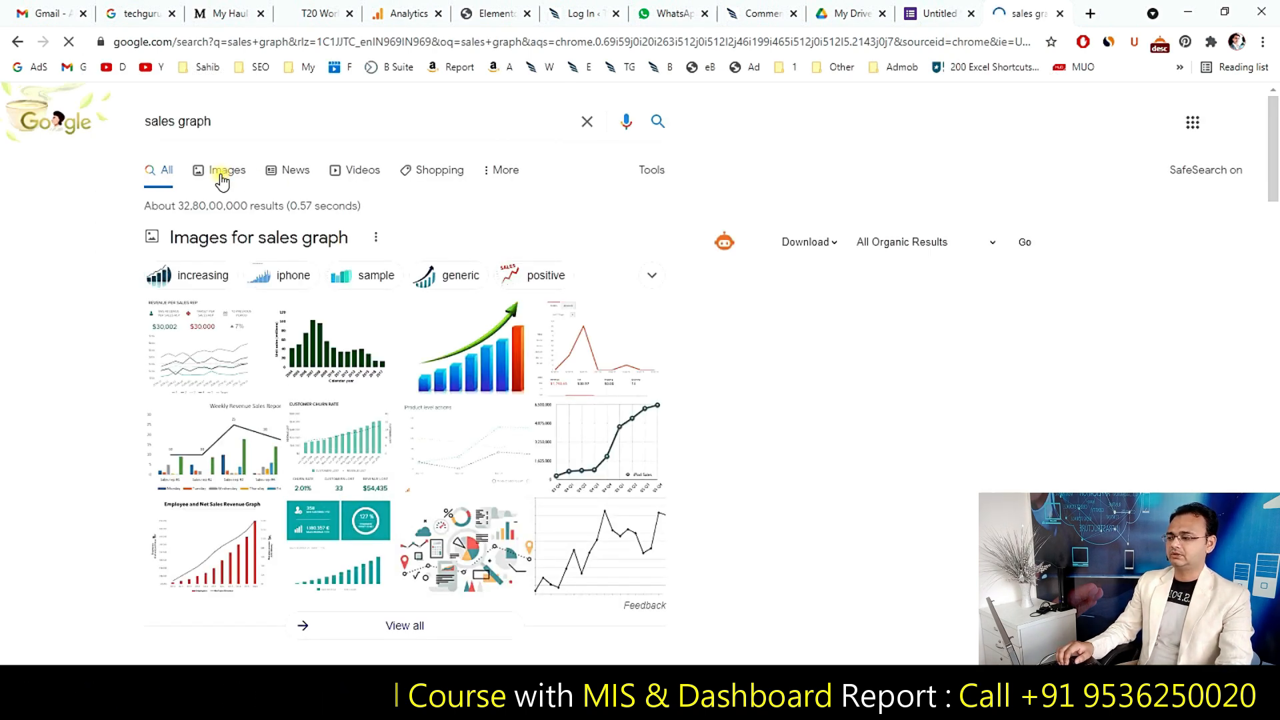
click(222, 175)
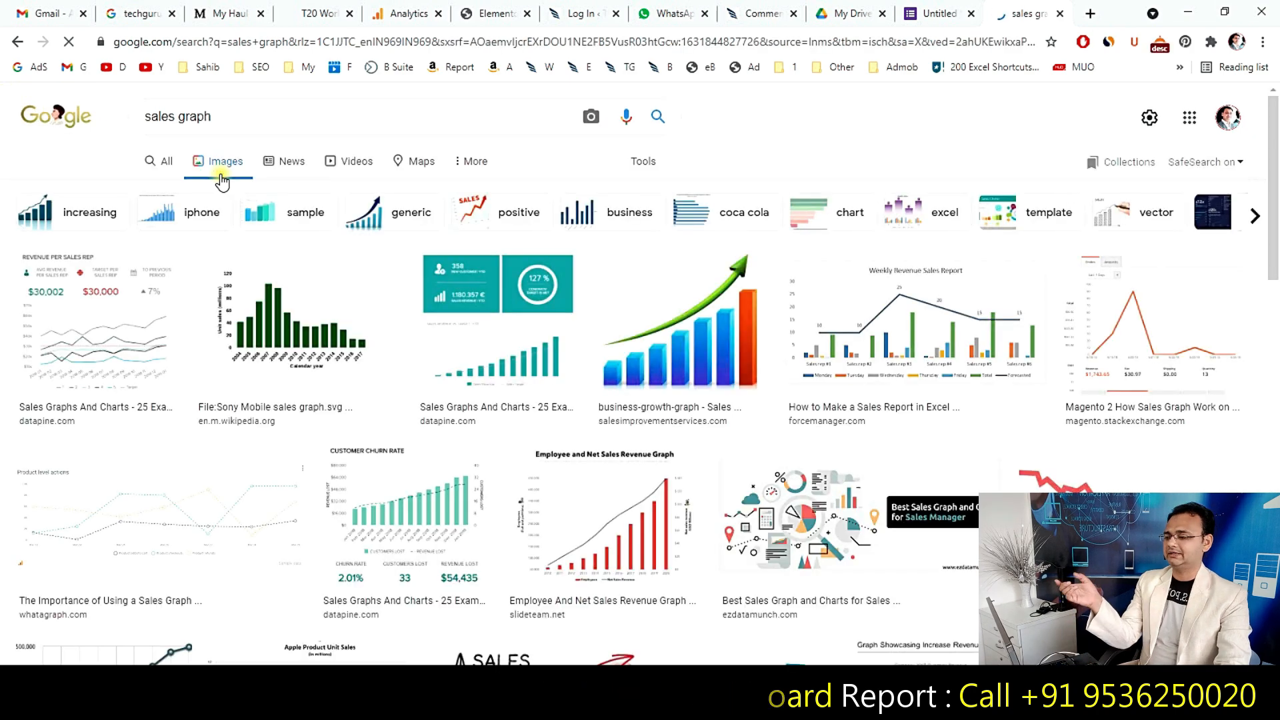
scroll(590, 525, down, 10)
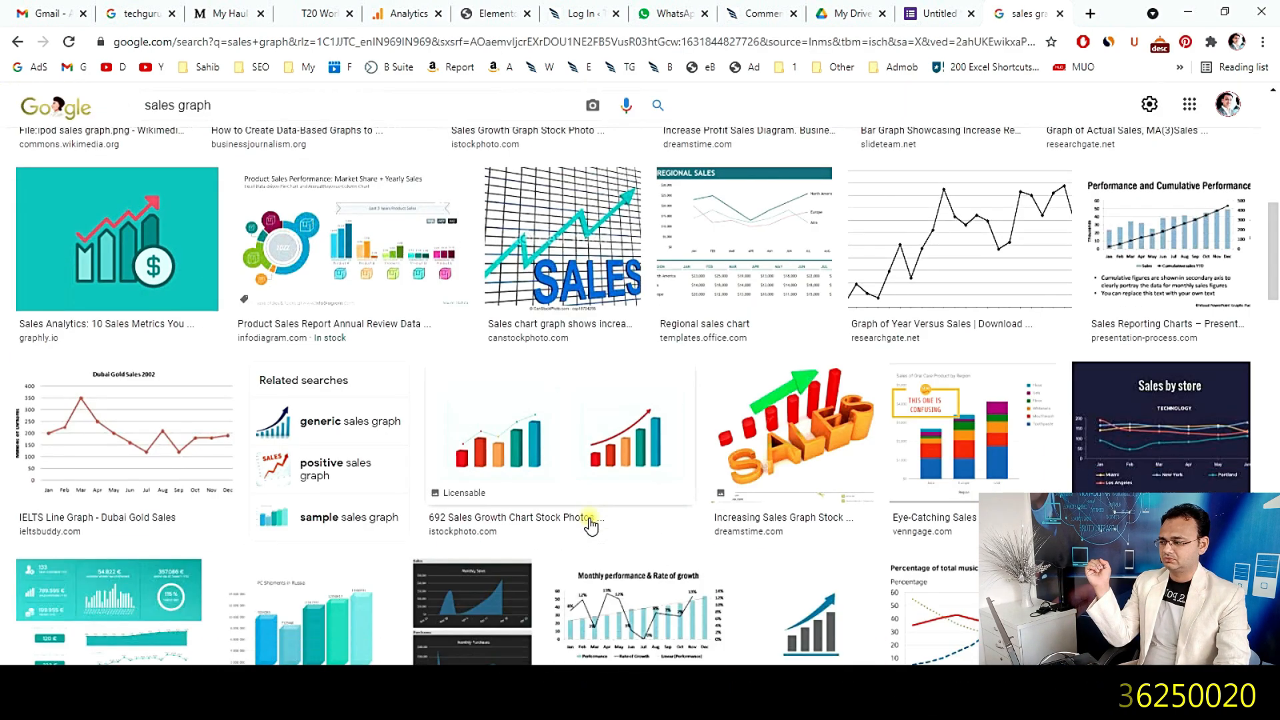
scroll(590, 525, down, 6)
scroll(590, 526, up, 4)
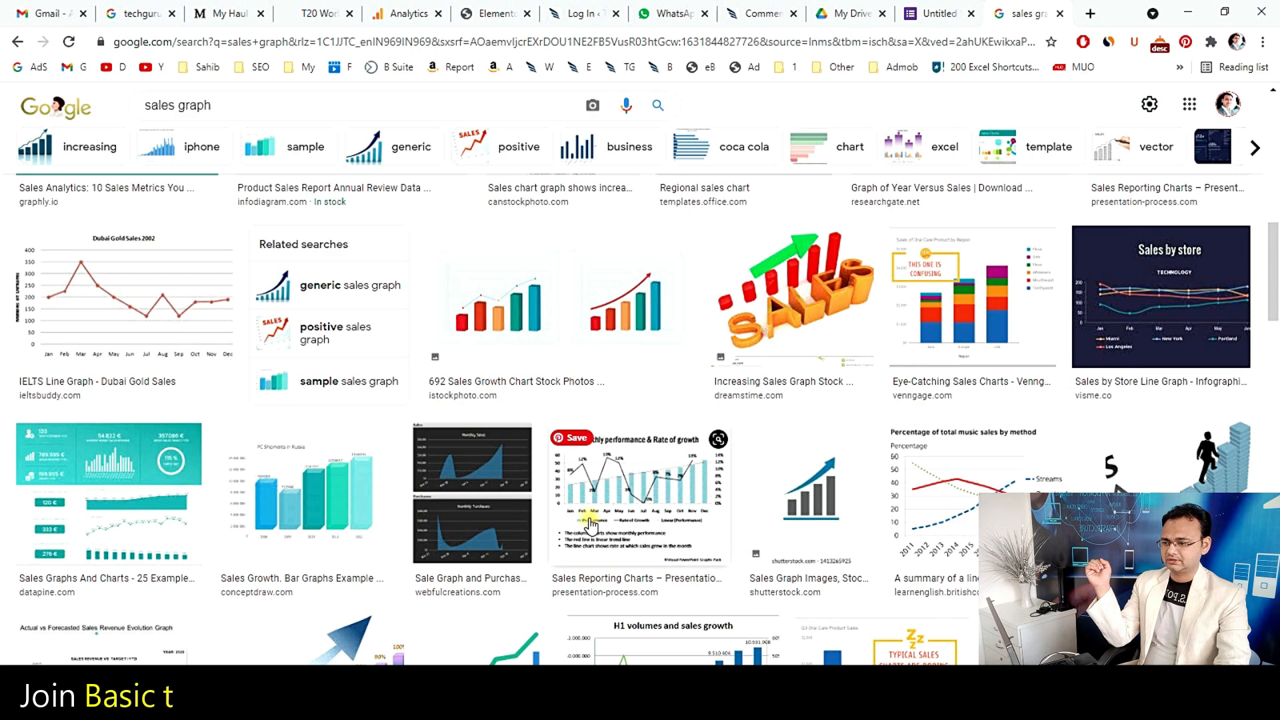
scroll(590, 525, down, 6)
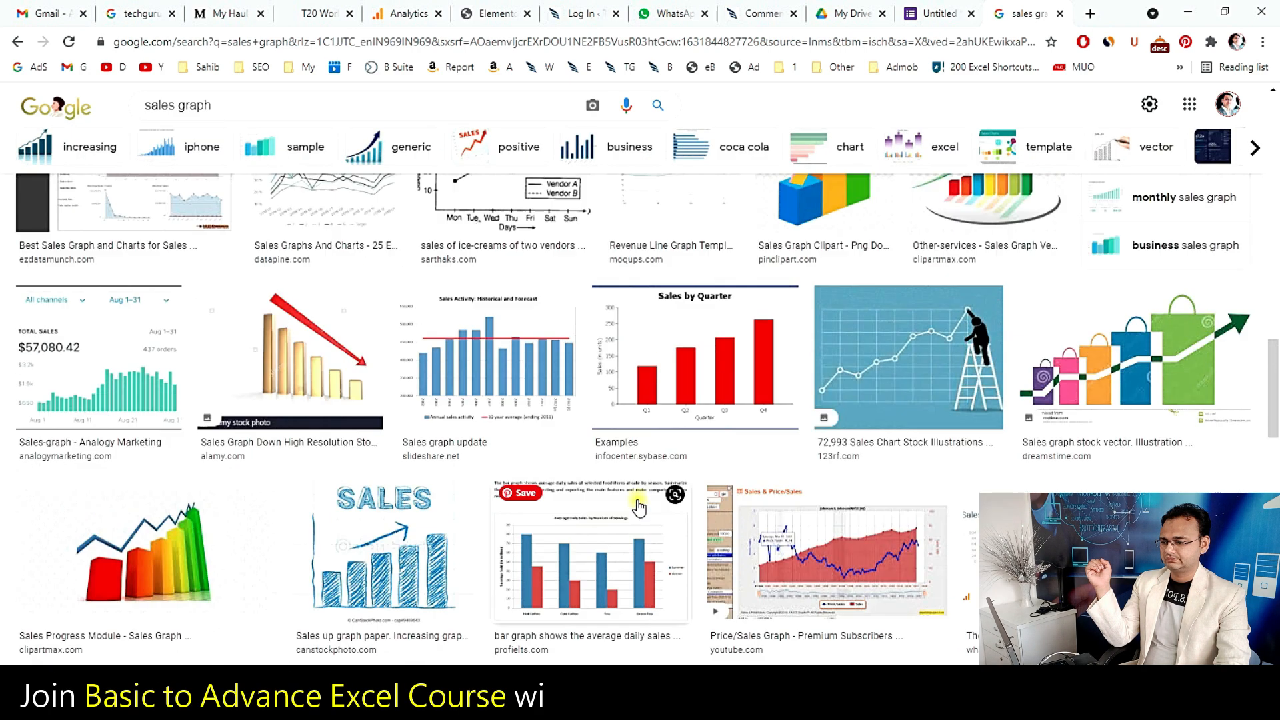
Copy the image address of the blue line-chart picture with the man on a ladder and insert it by URL into the form
click(913, 346)
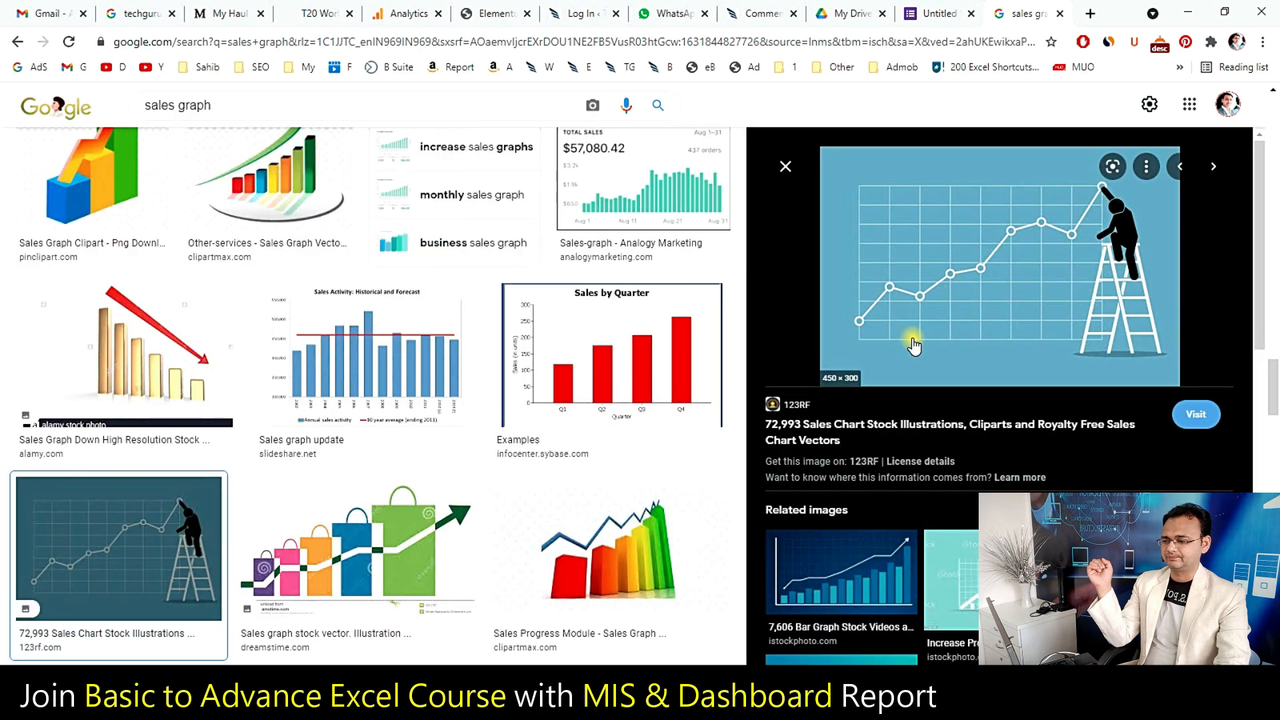
right_click(984, 243)
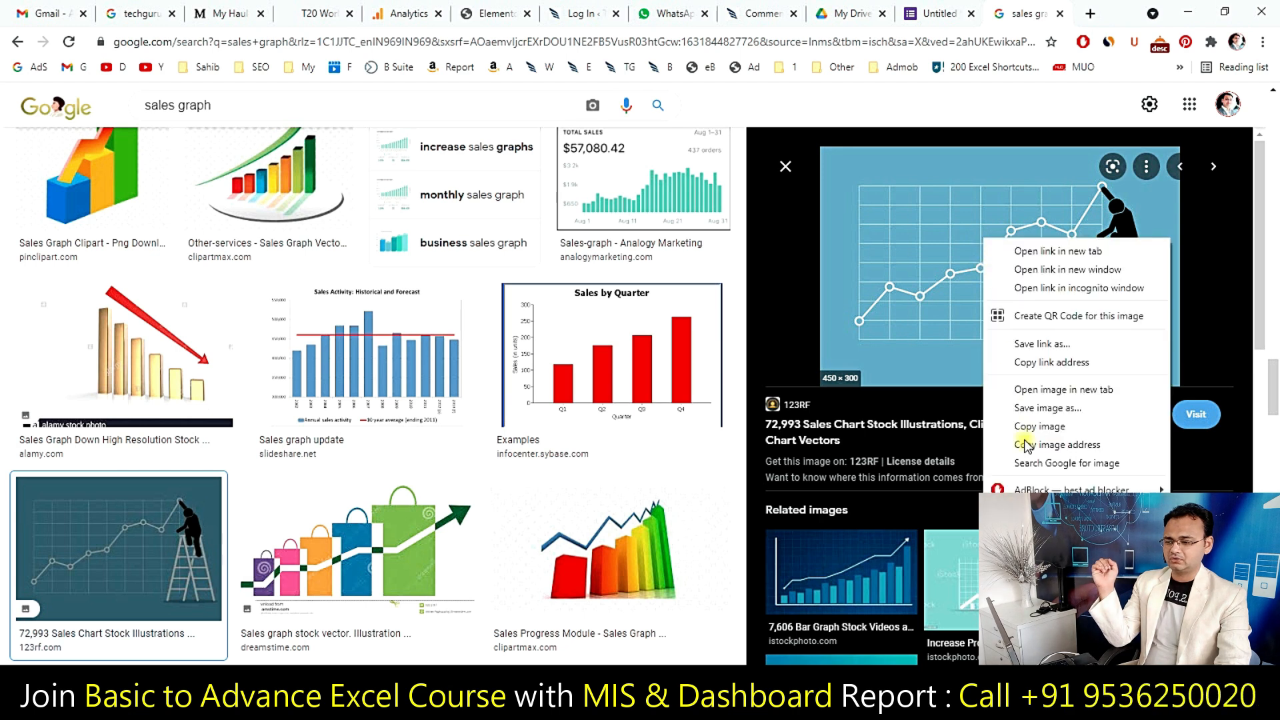
click(1074, 453)
click(916, 12)
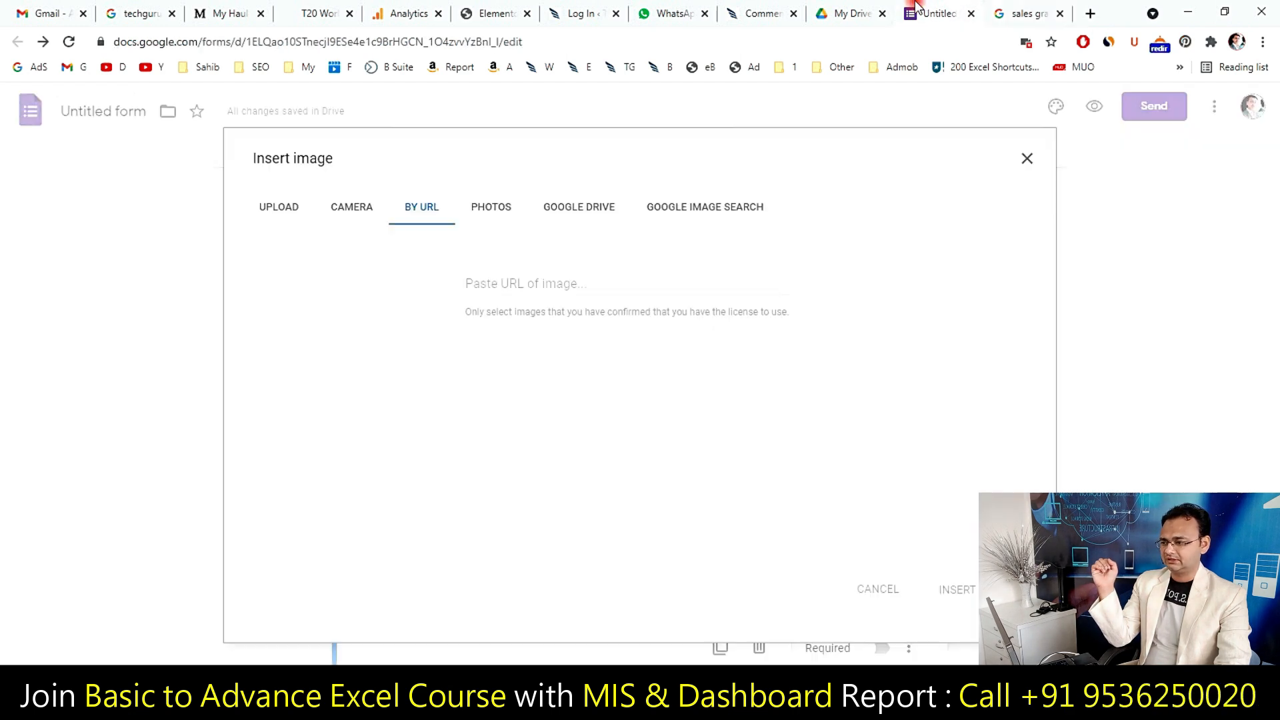
click(534, 283)
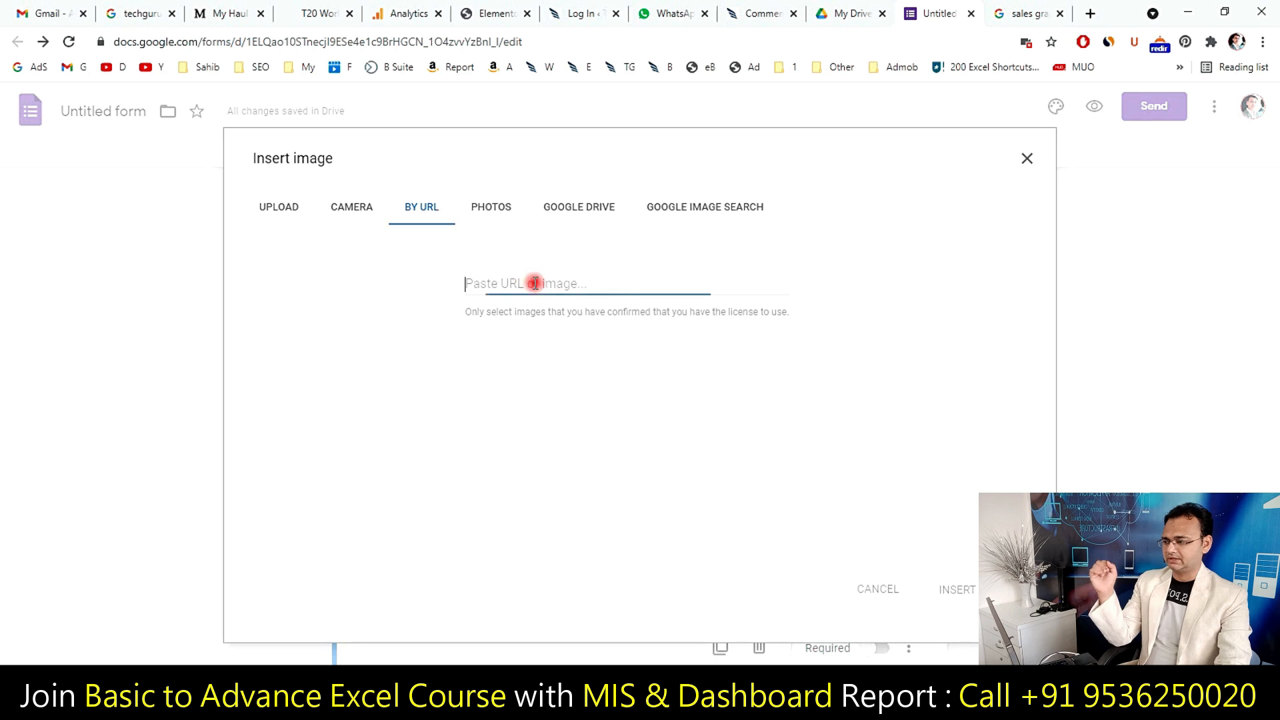
key(ctrl+v)
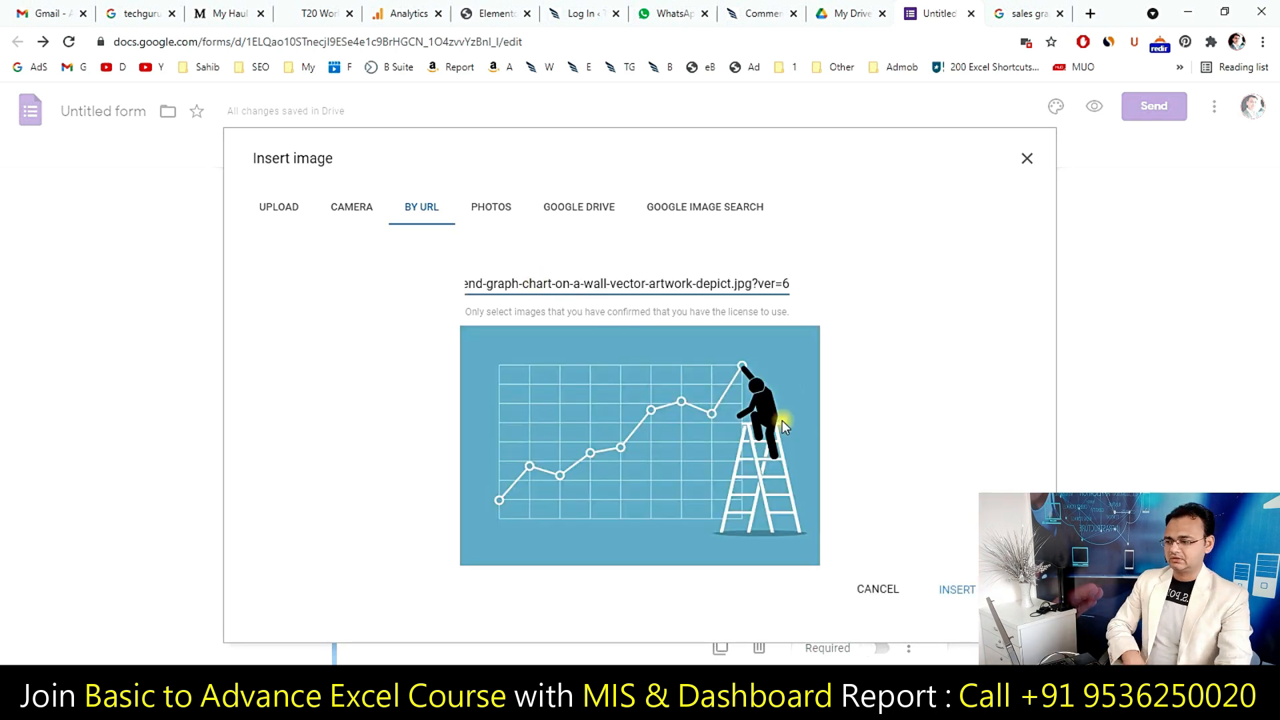
click(970, 591)
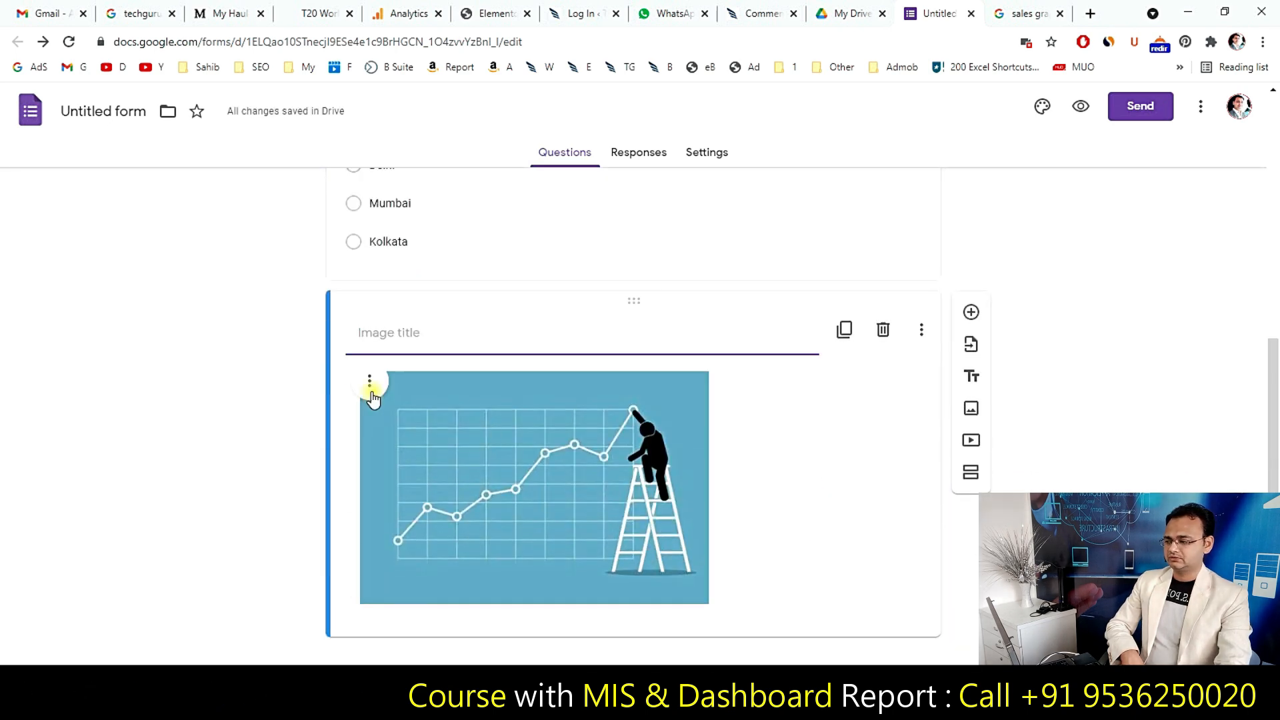
Centre the sales graph image and move its block directly below the form's title, above the "Name of Employee" question
click(369, 382)
click(332, 427)
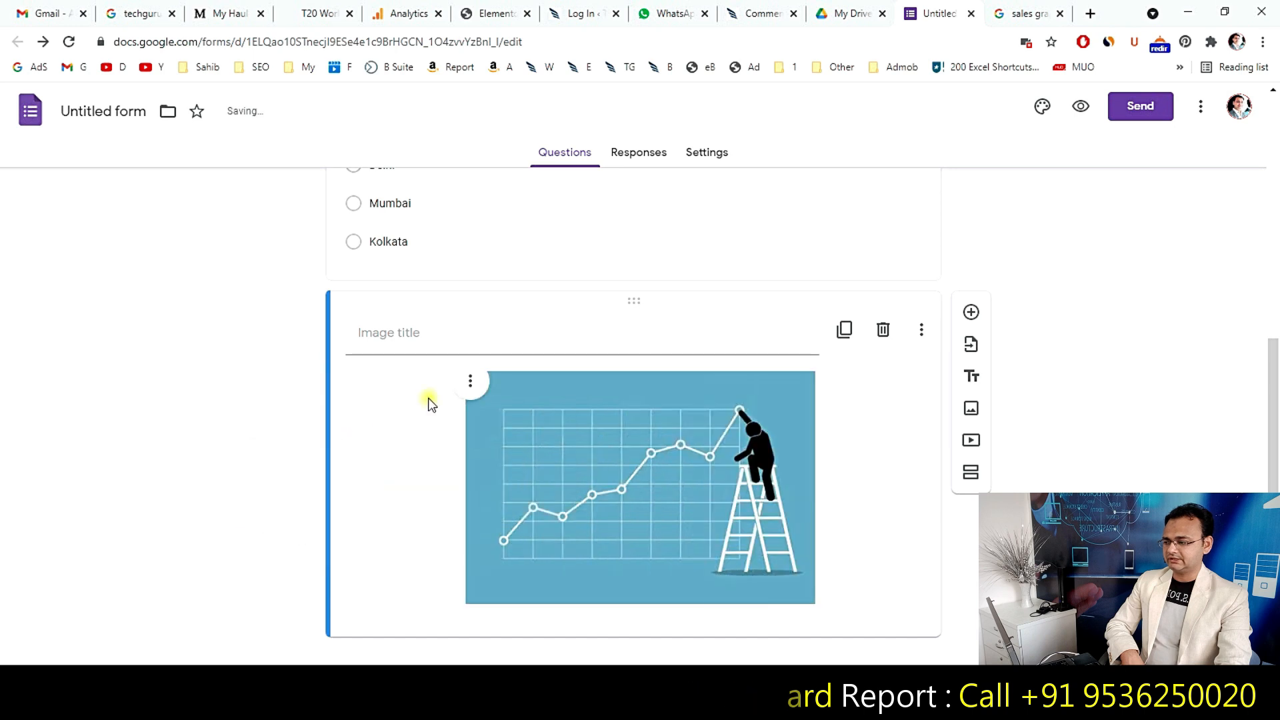
click(434, 334)
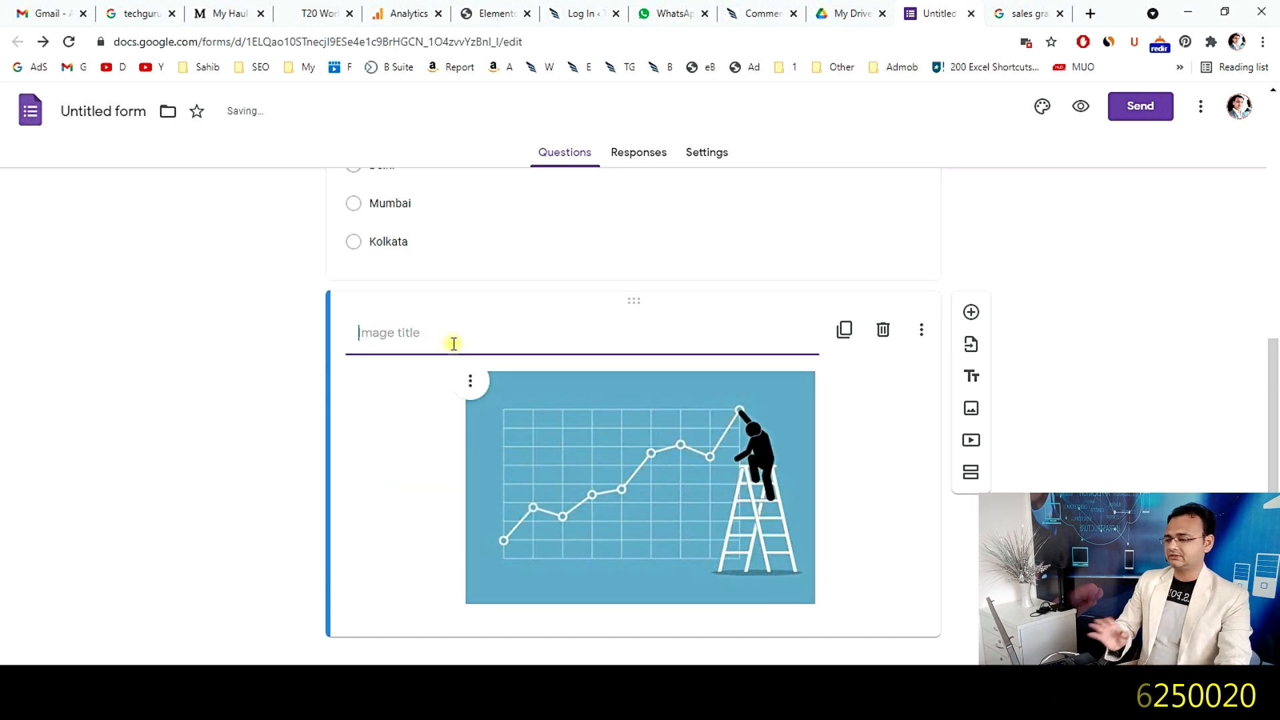
scroll(768, 428, up, 3)
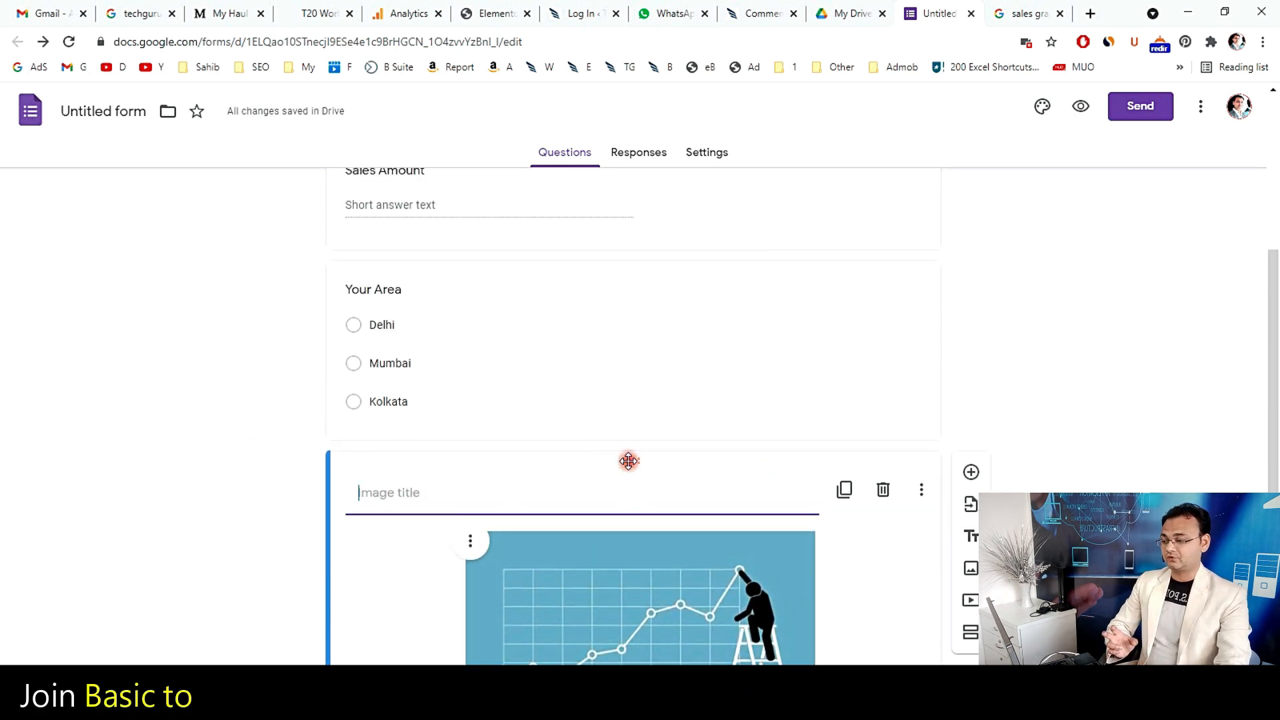
scroll(631, 452, up, 4)
drag(629, 433, 608, 275)
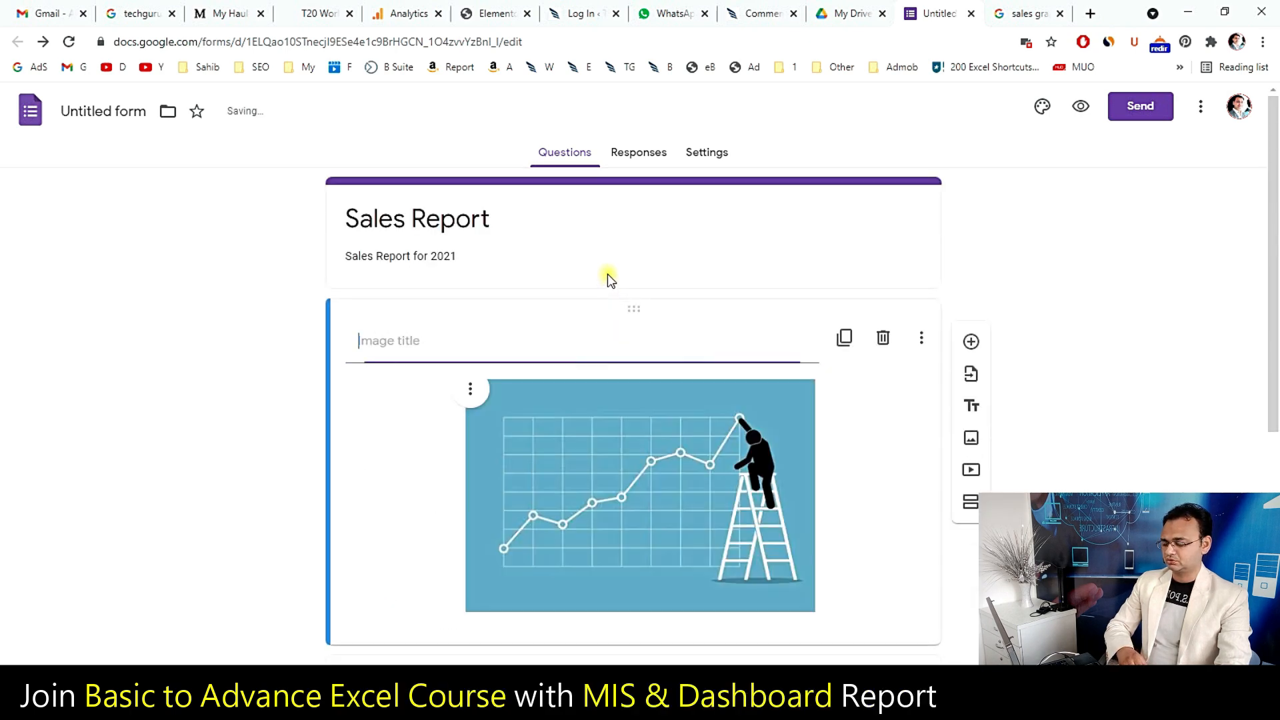
Add a question titled "Your Manager" with the dropdown answer type below the sales graph image
scroll(749, 538, down, 7)
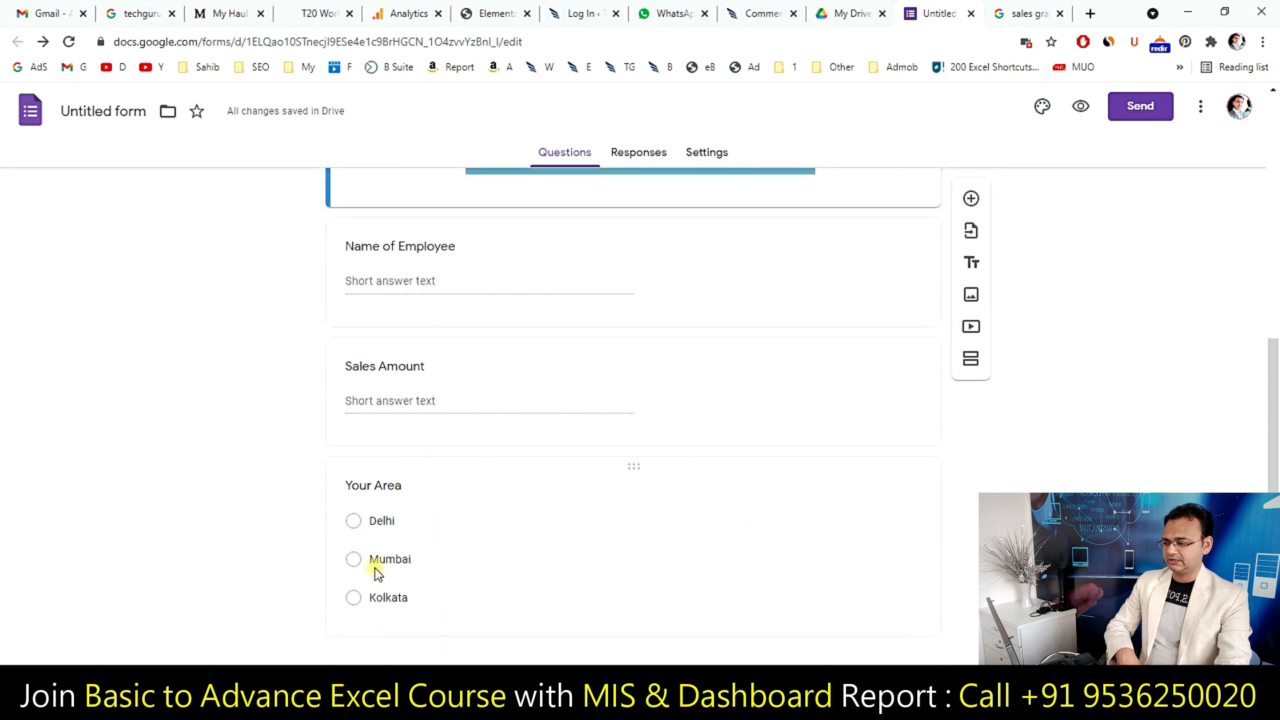
click(971, 198)
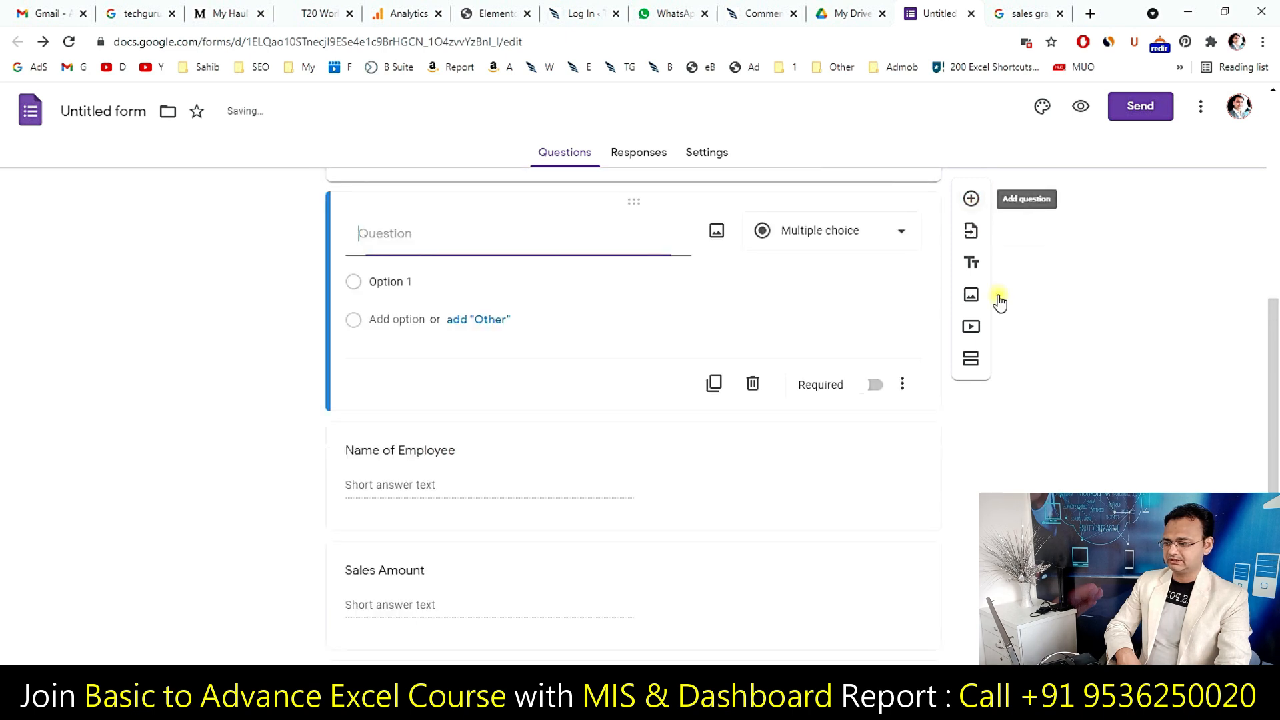
click(820, 229)
click(797, 315)
click(331, 142)
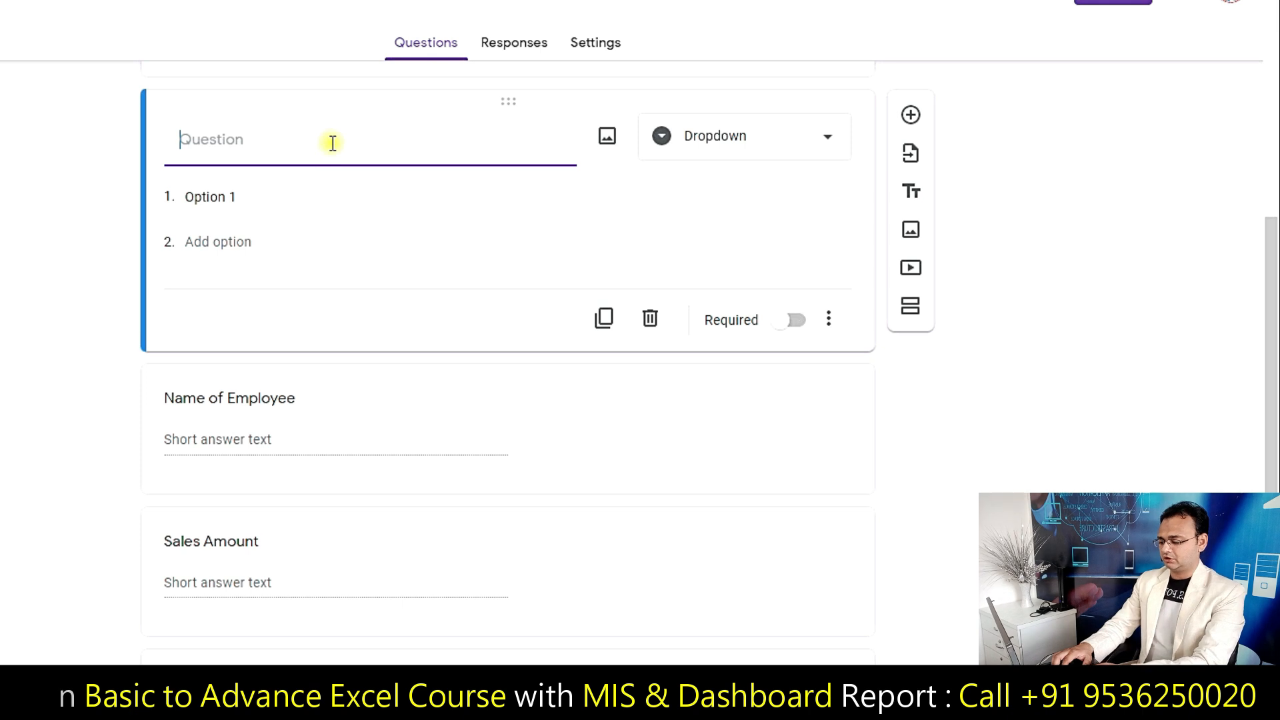
text(Your Manager)
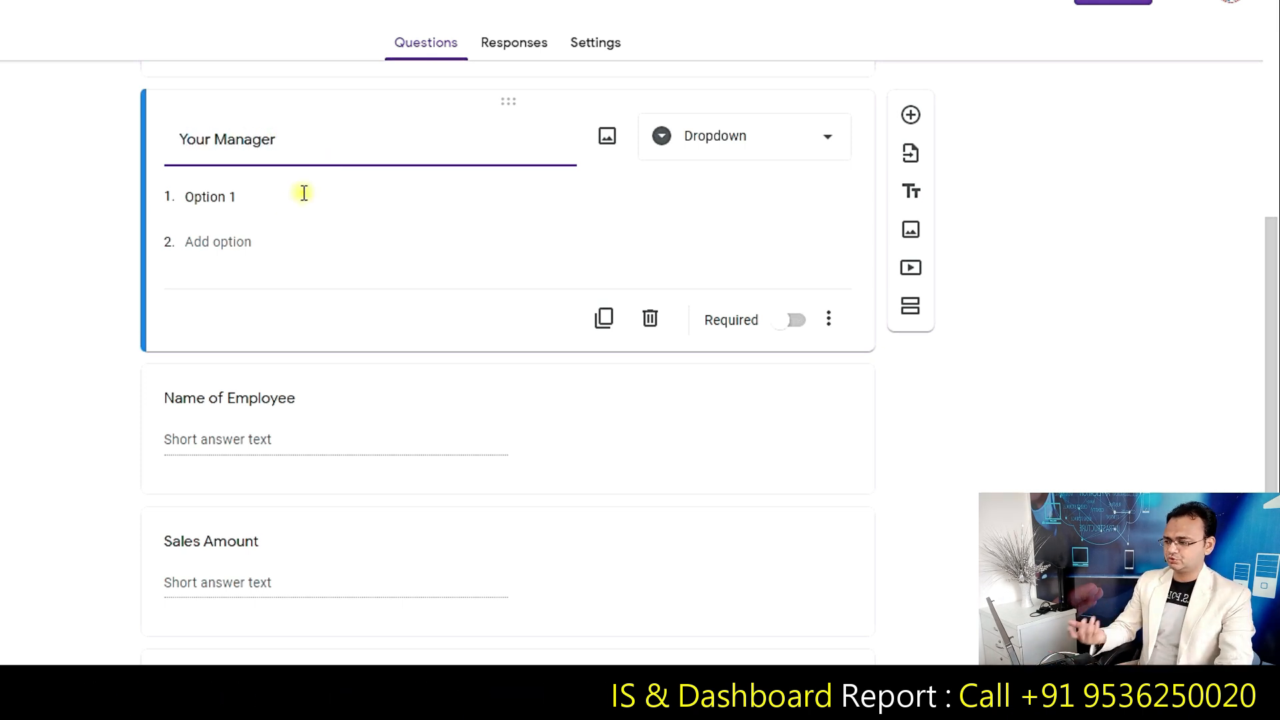
Enter two managers' first names as the dropdown options of the "Your Manager" question
click(257, 189)
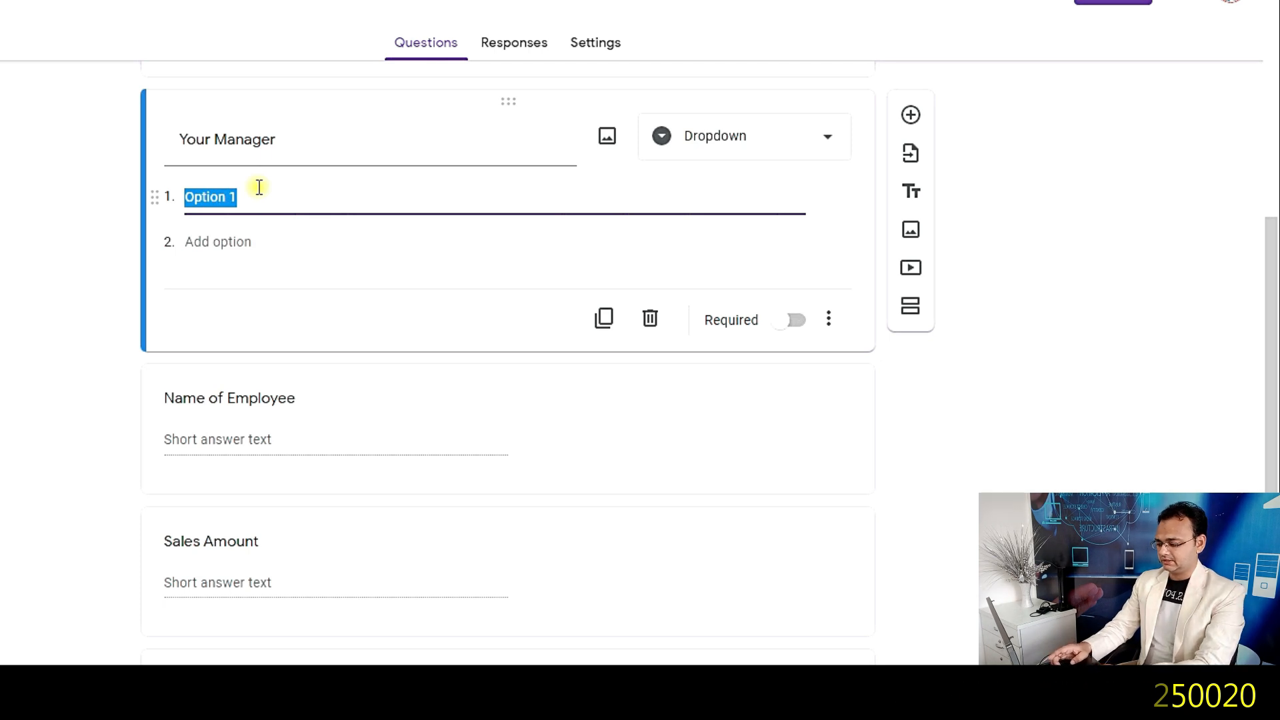
text(Rh)
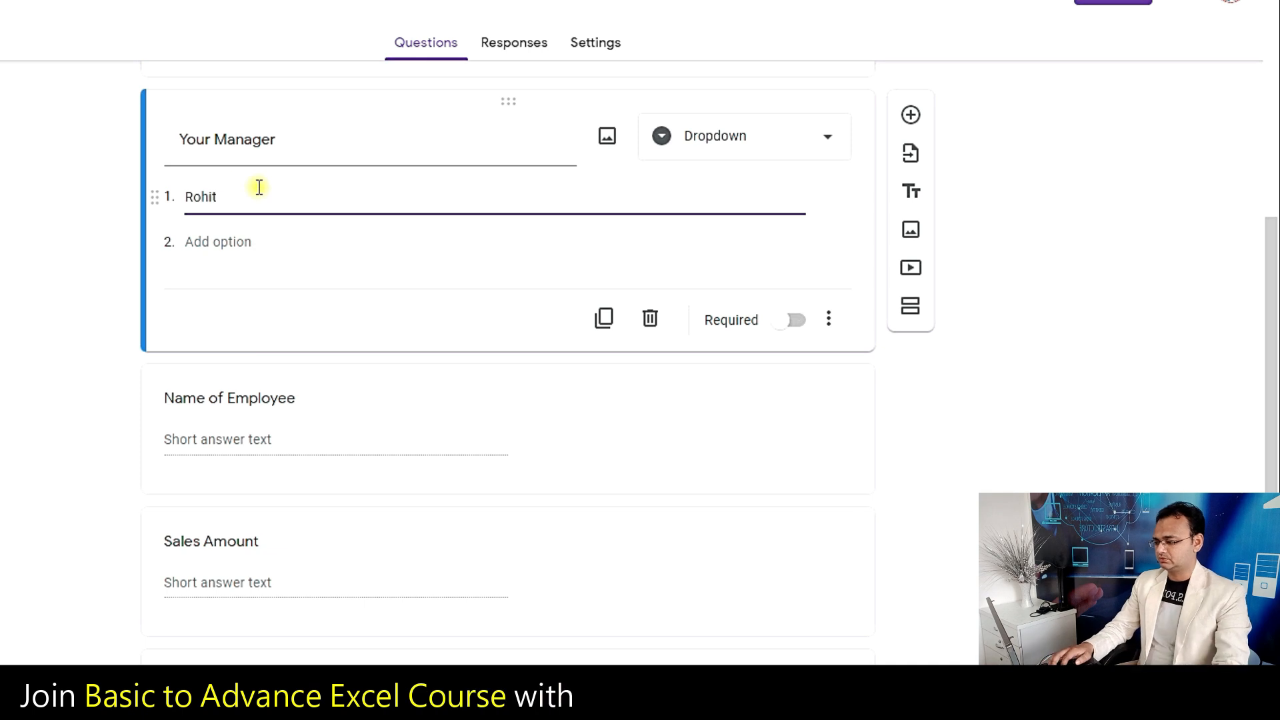
click(205, 241)
text(Rajesh)
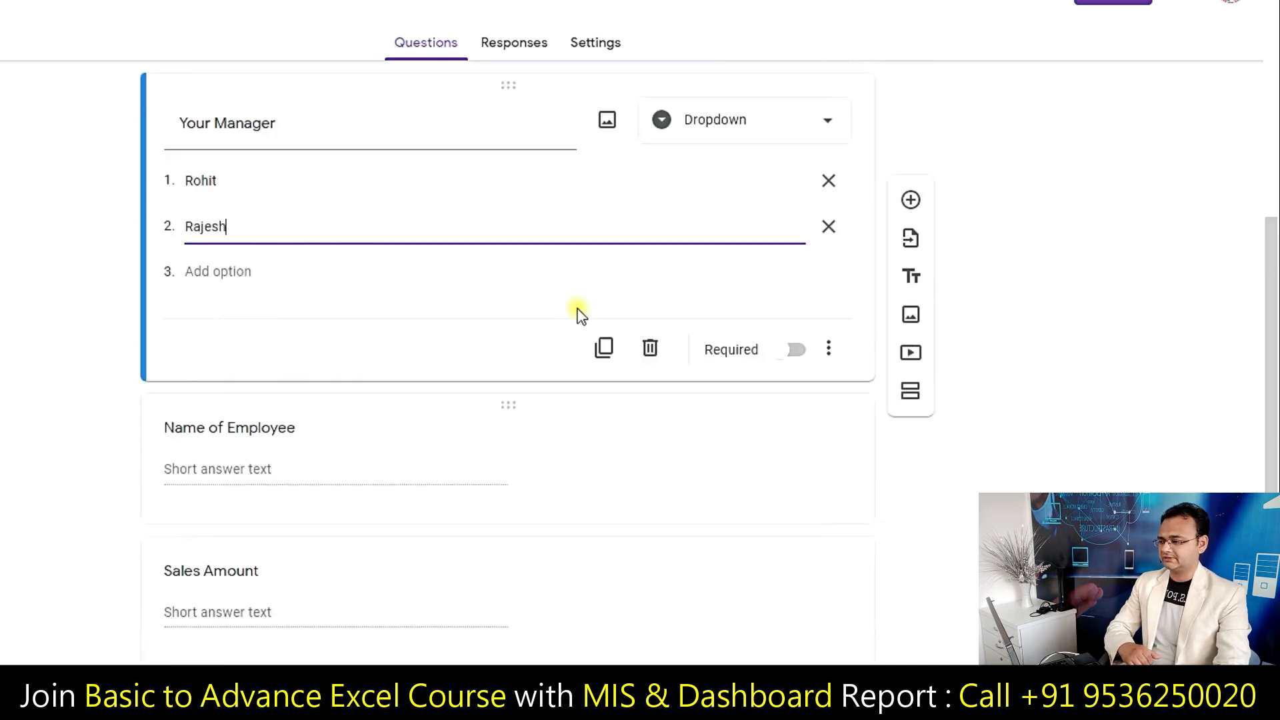
Move the "Your Manager" question to the end of the form, below "Your Area"
scroll(580, 314, up, 1)
drag(506, 292, 545, 640)
scroll(803, 534, down, 3)
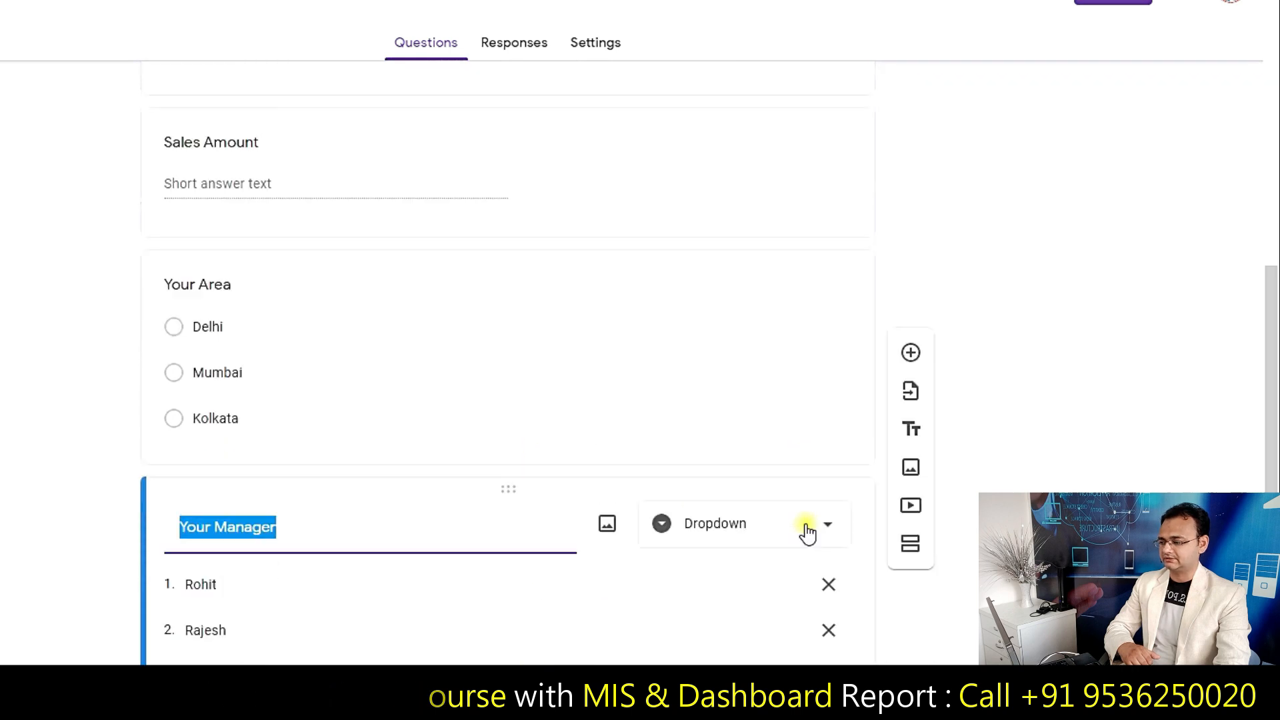
click(1054, 396)
Add a question titled "Remark" with the paragraph answer type after the "Your Manager" question
click(911, 338)
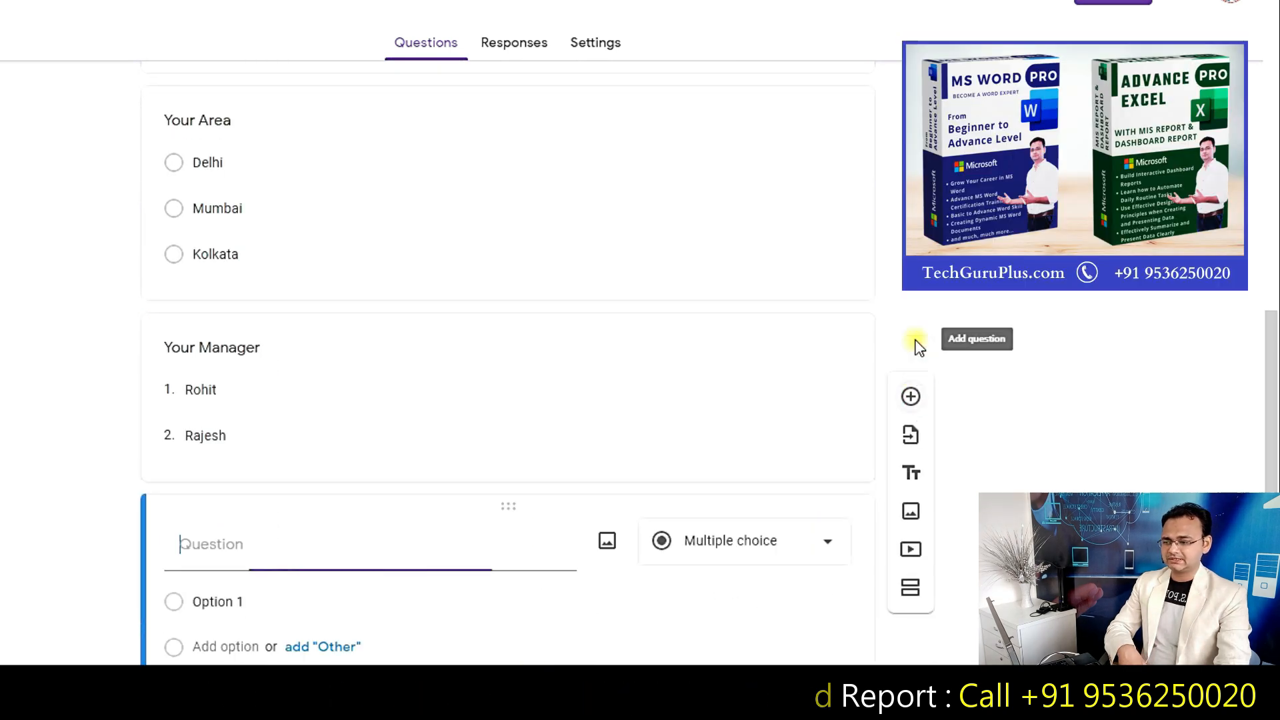
scroll(949, 480, down, 2)
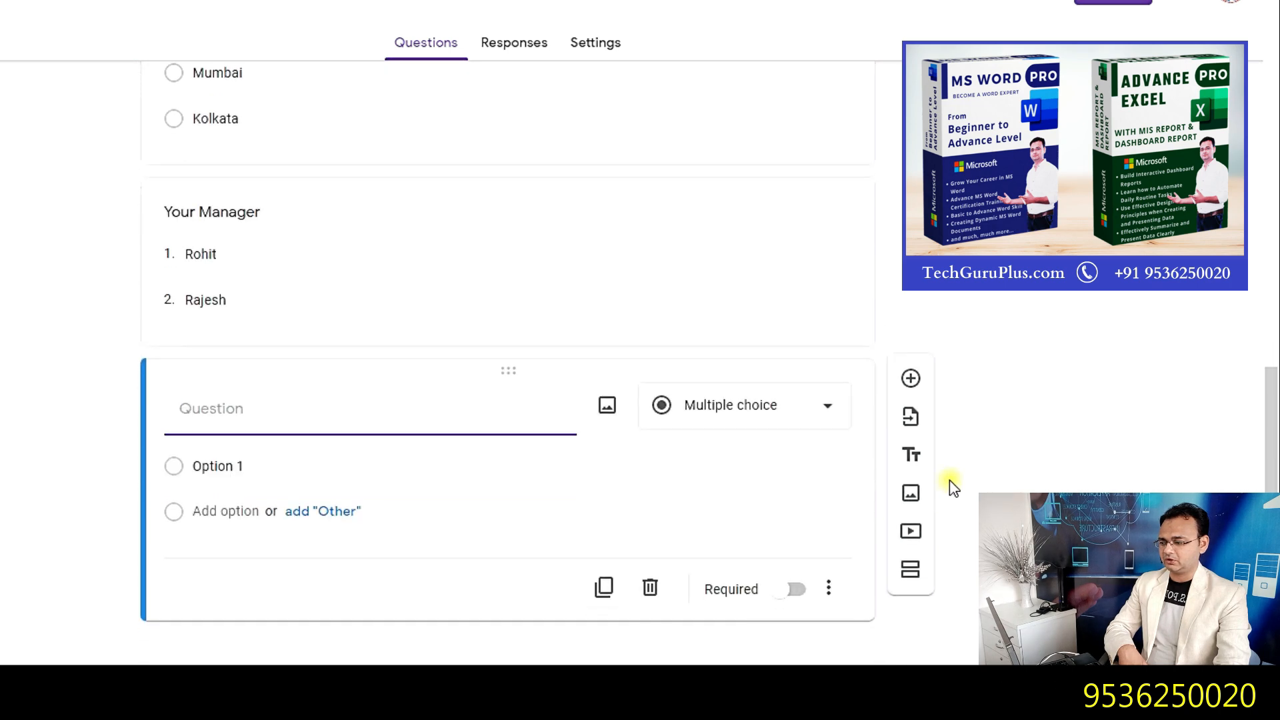
click(839, 409)
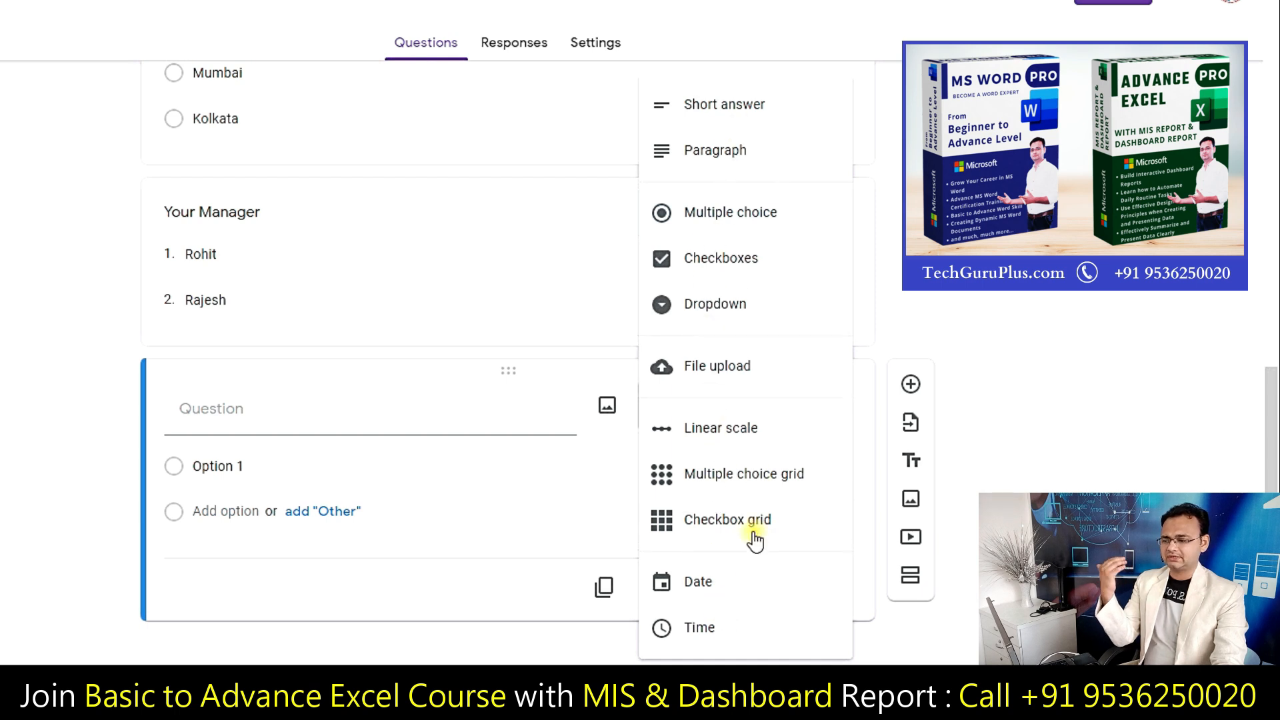
click(727, 163)
text(Remark)
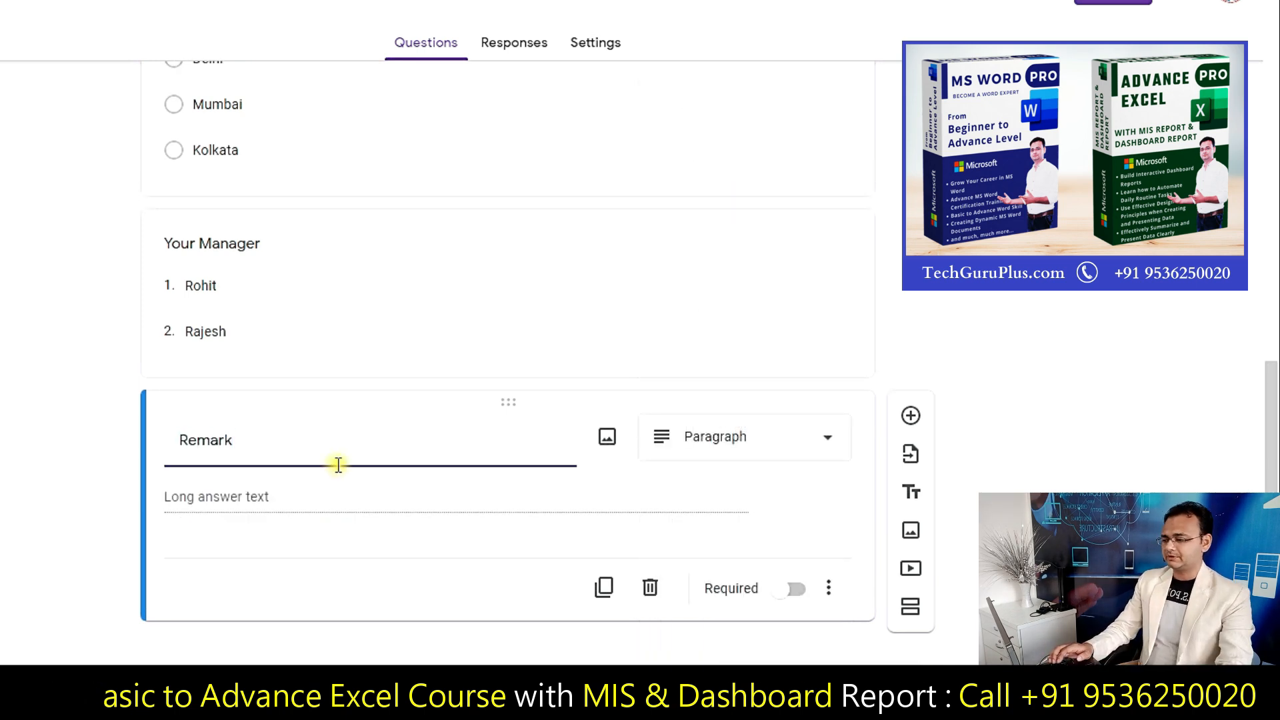
click(395, 494)
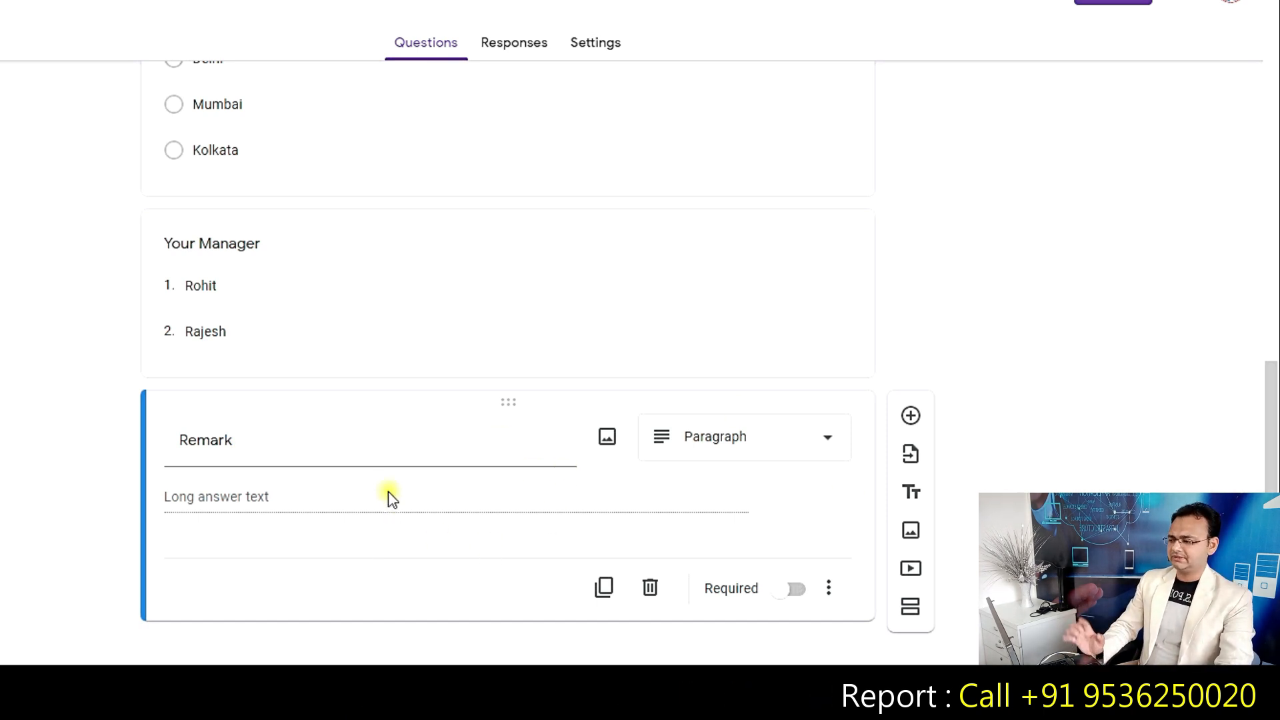
scroll(429, 530, up, 14)
scroll(429, 531, down, 8)
scroll(429, 531, down, 5)
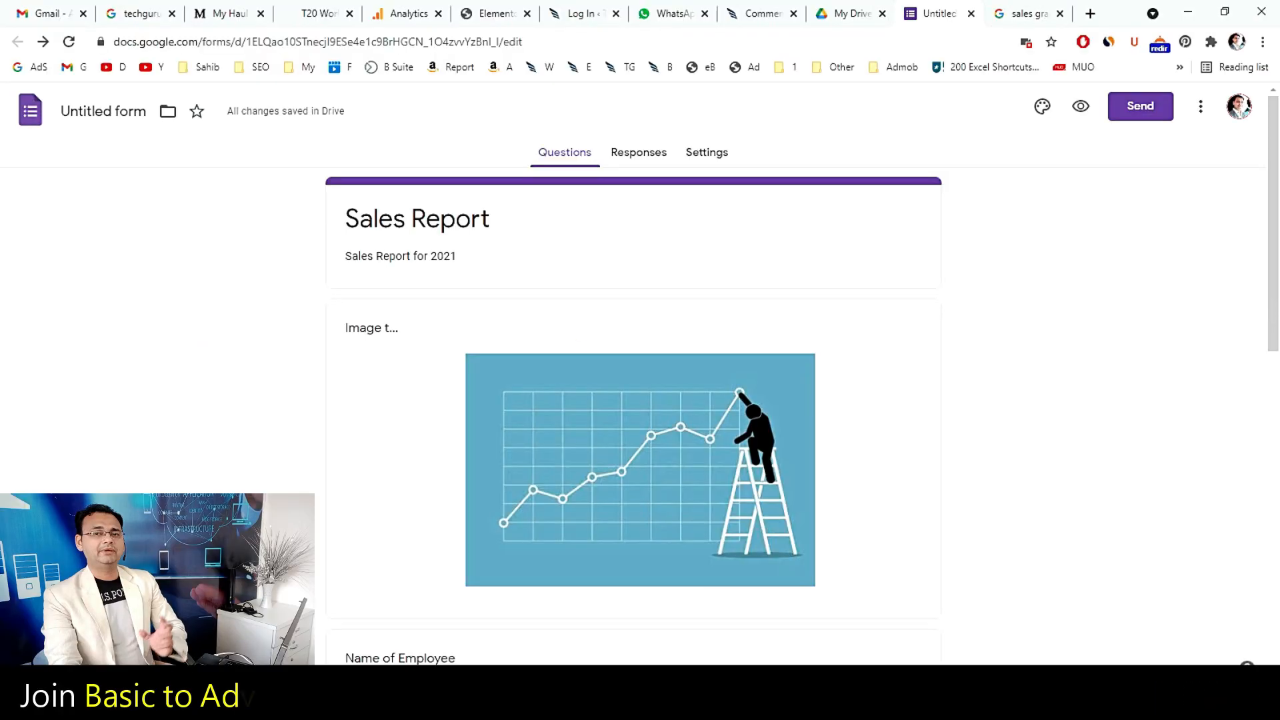
Open the form's theme options, try orange as the theme colour and settle on red
click(1043, 108)
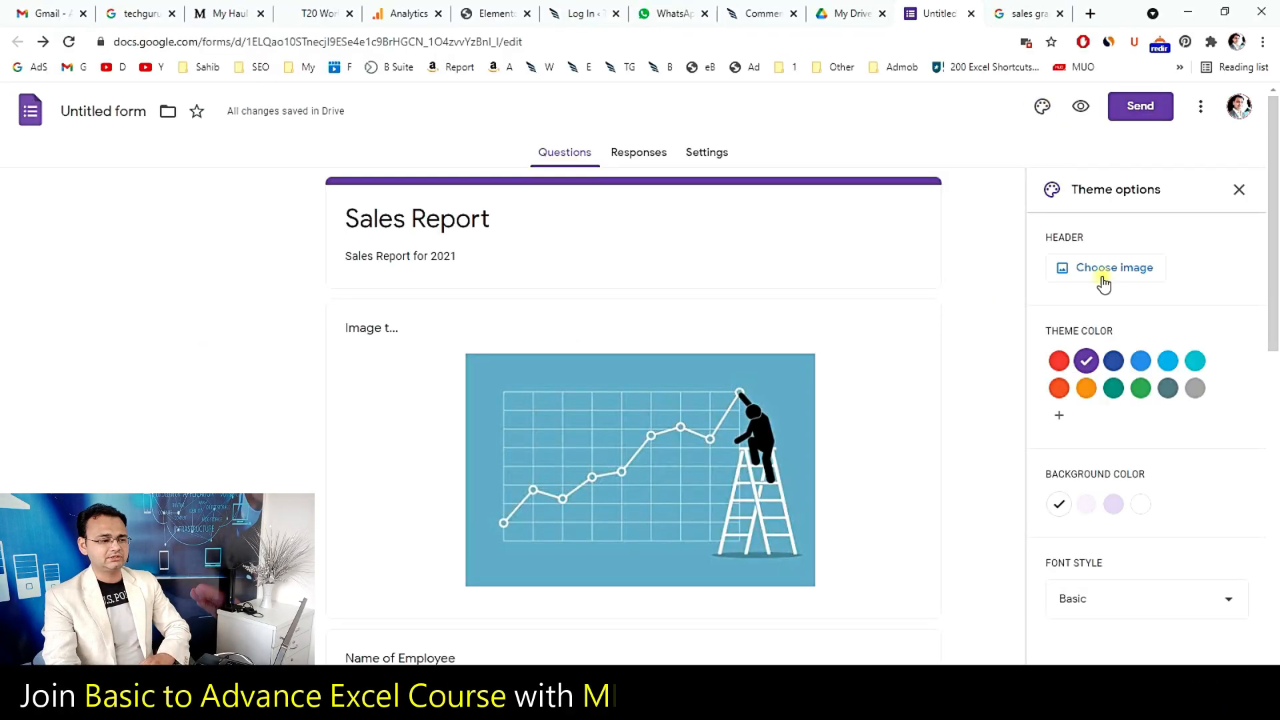
click(1059, 361)
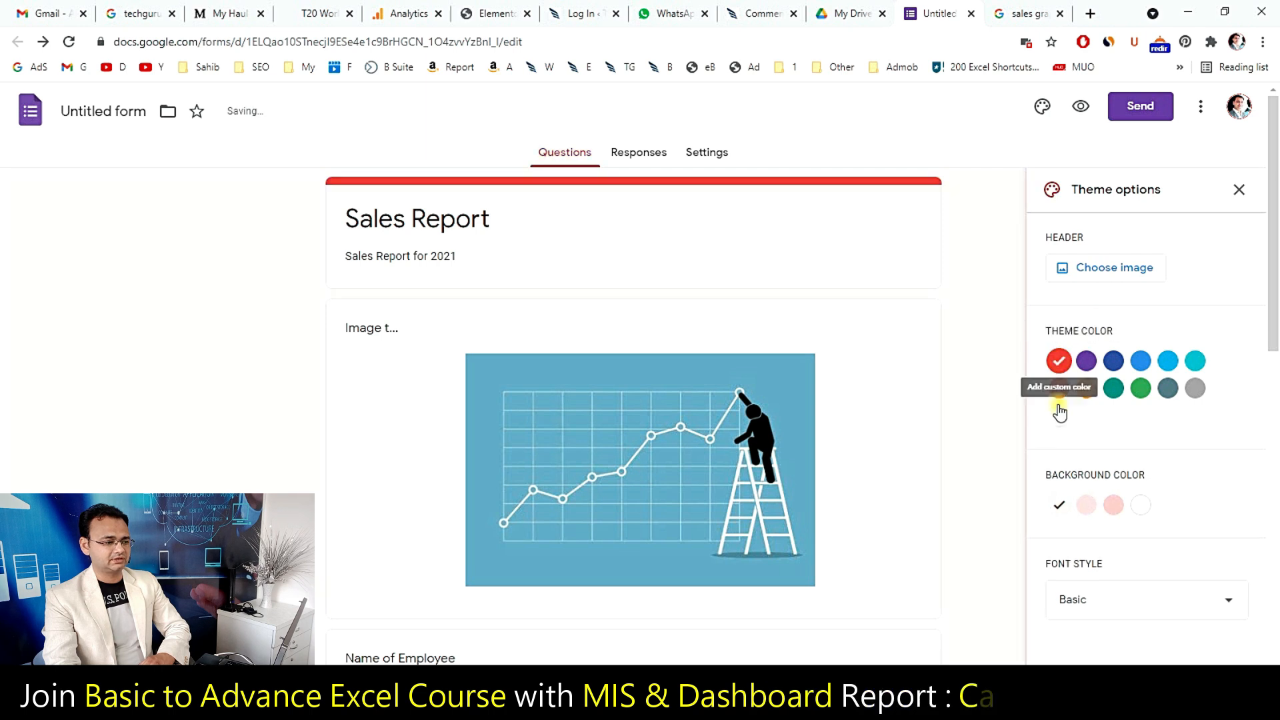
click(1085, 389)
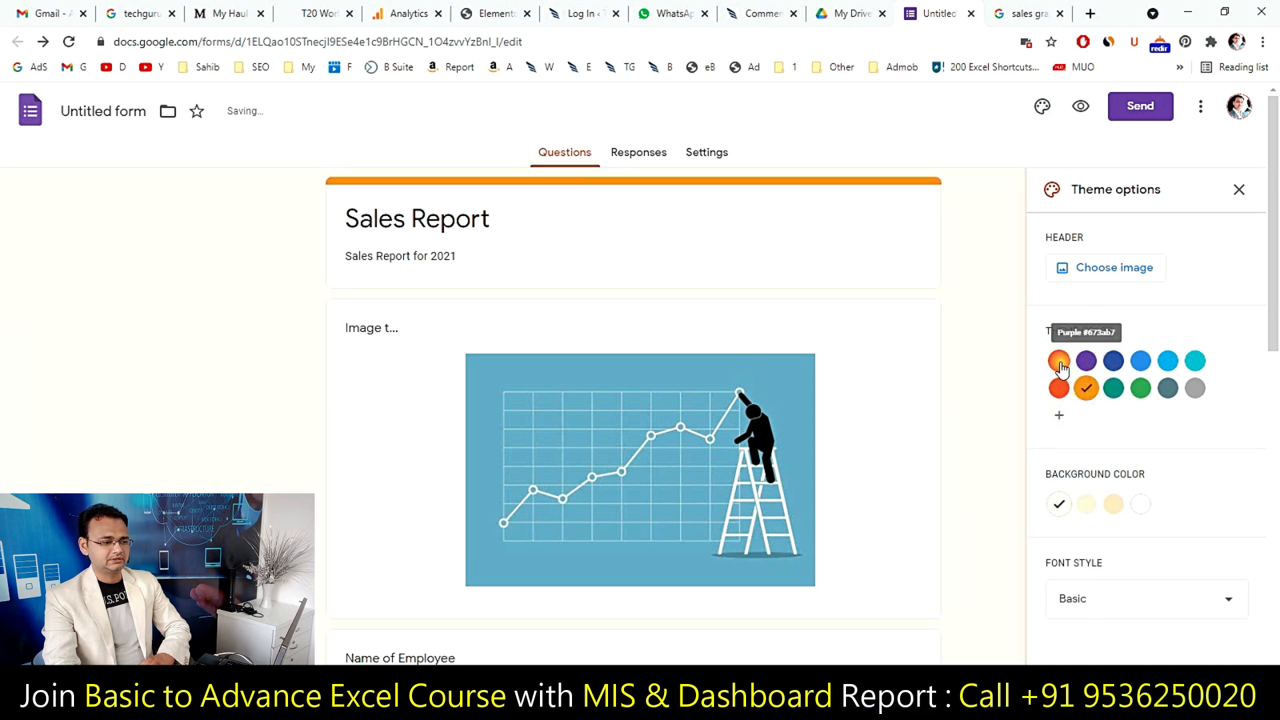
click(1059, 361)
click(1058, 388)
click(1059, 363)
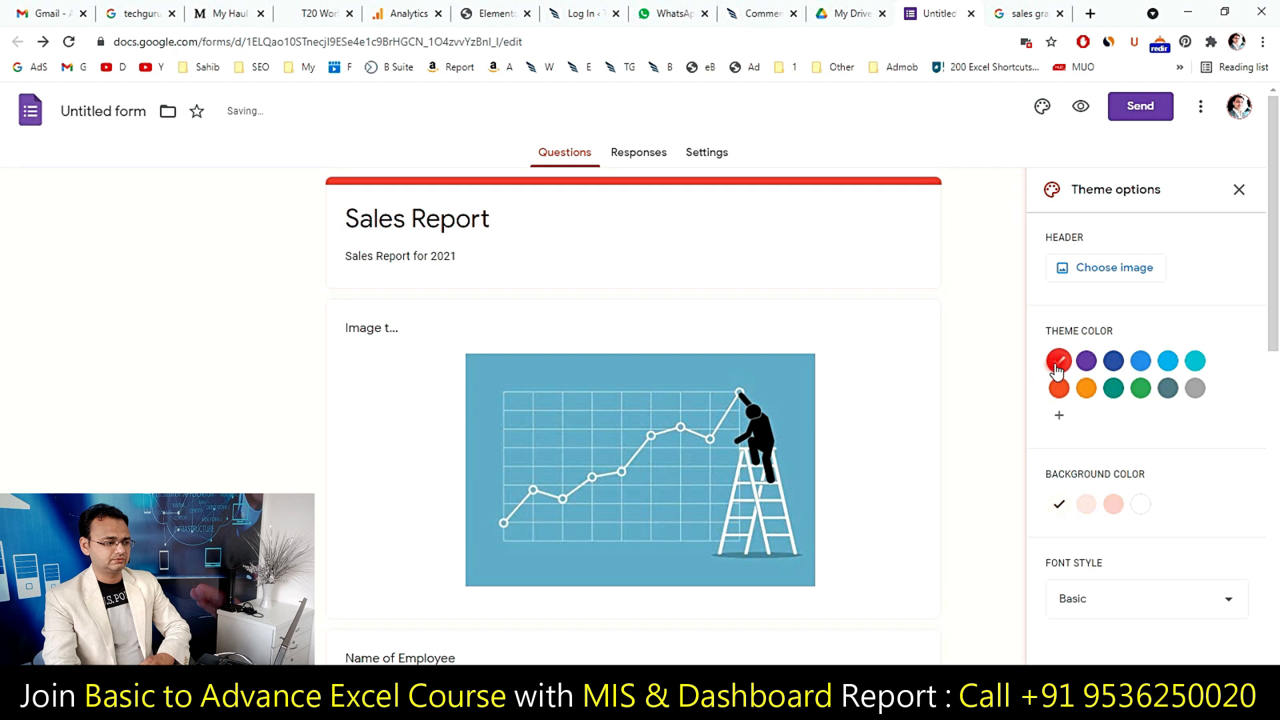
Insert the theme picture of hands flipping through files as the form's header image and close the theme options
click(1112, 268)
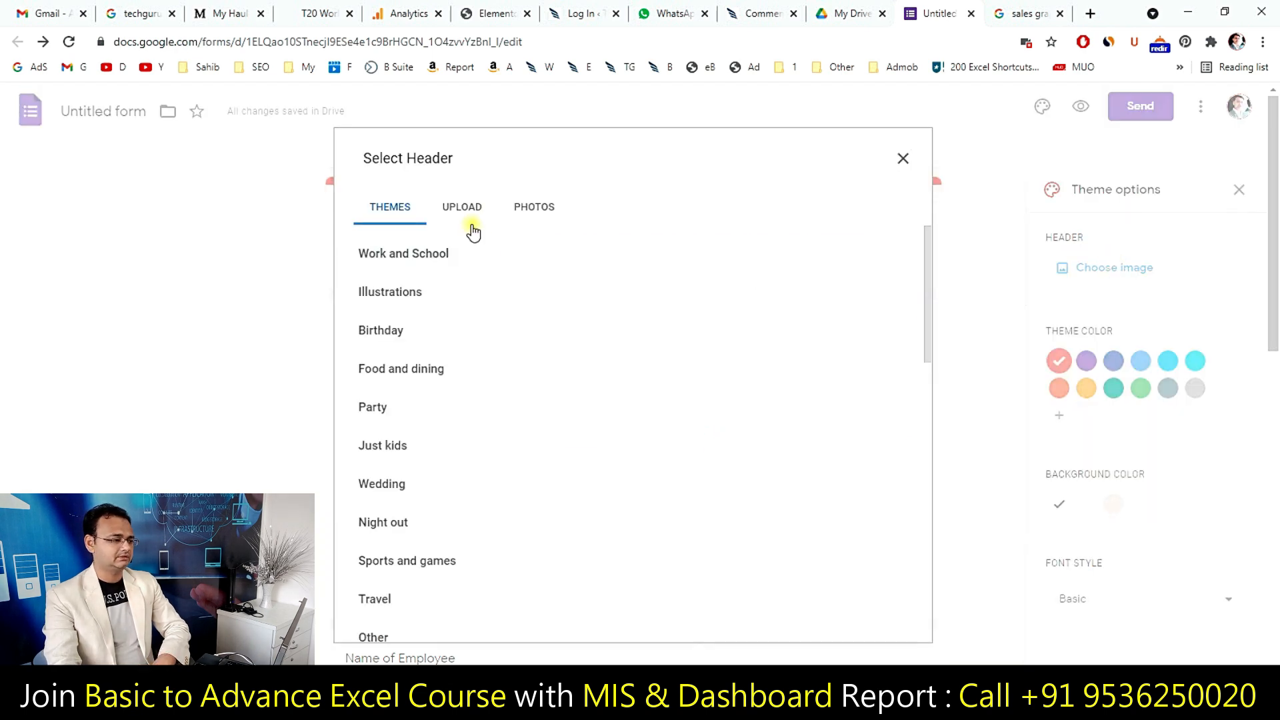
scroll(587, 440, down, 3)
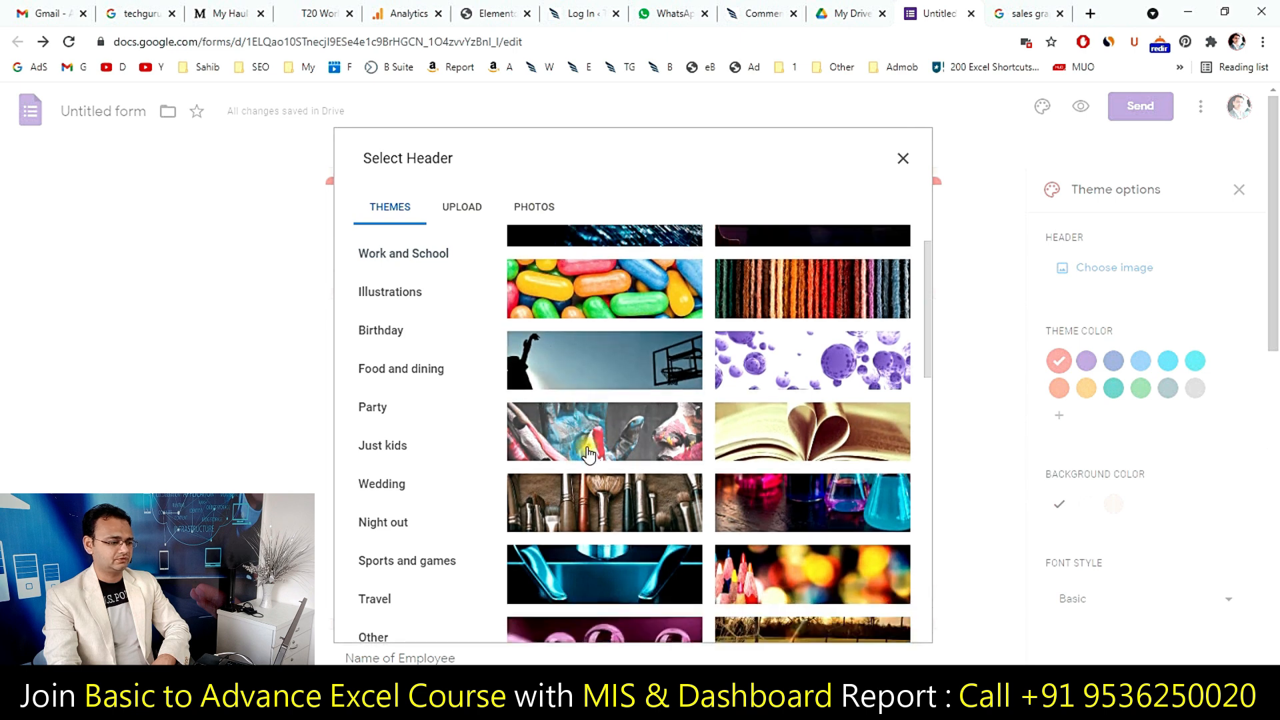
scroll(588, 453, down, 5)
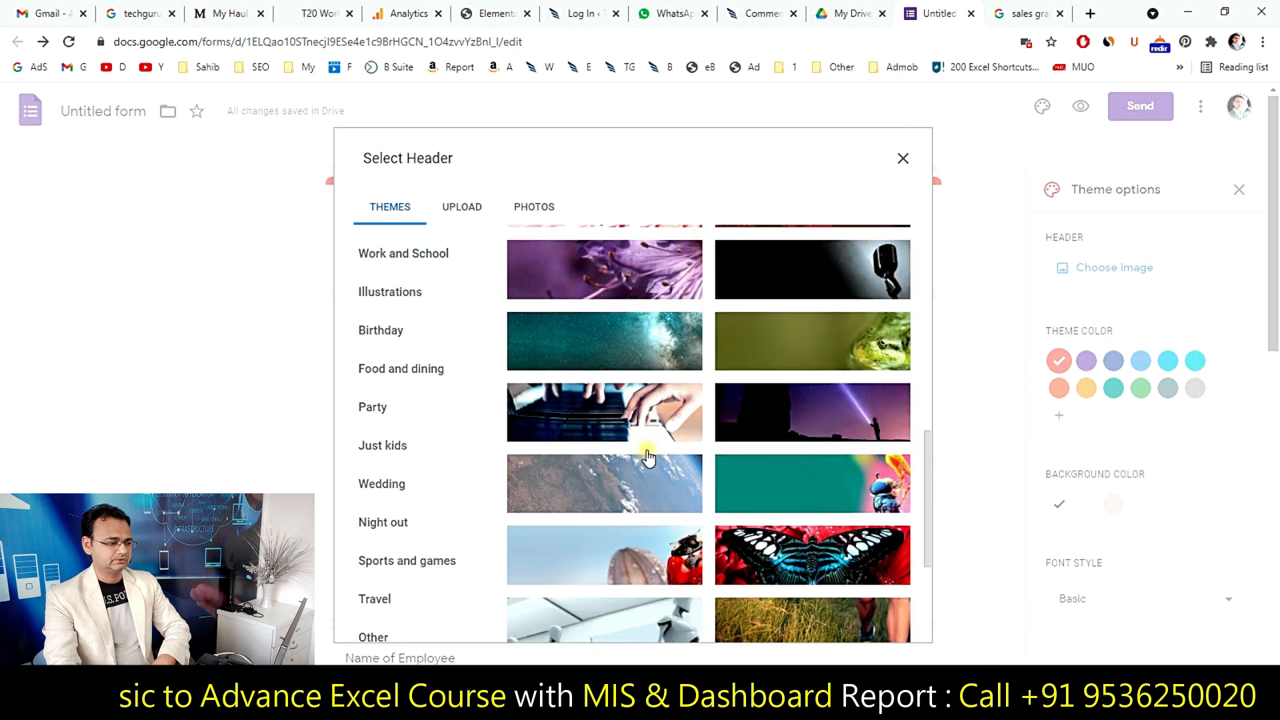
click(615, 421)
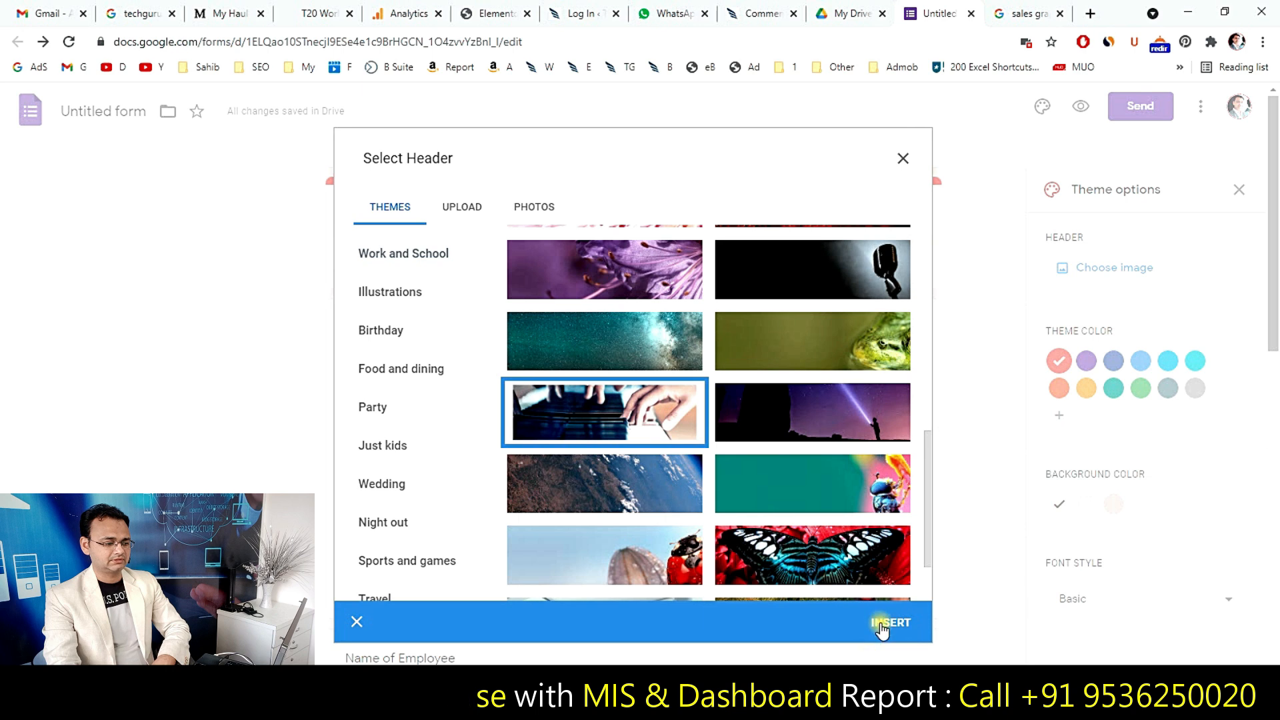
click(880, 623)
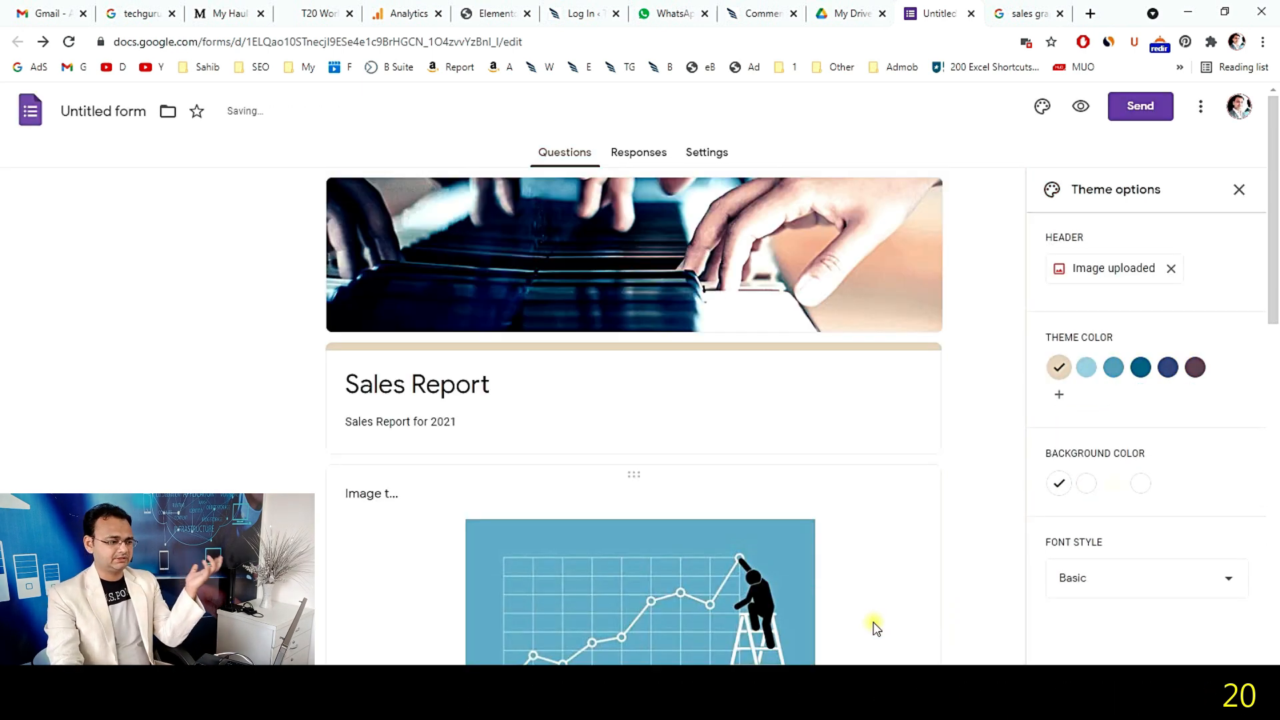
click(1114, 581)
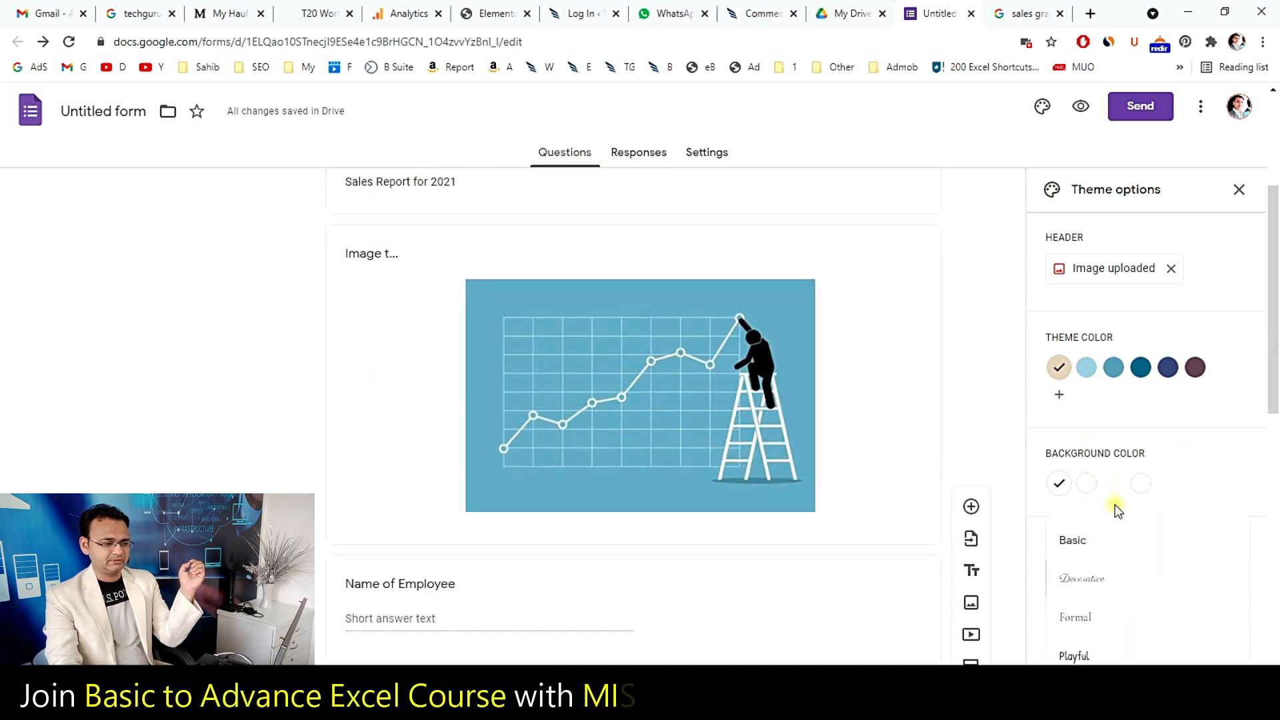
click(1234, 194)
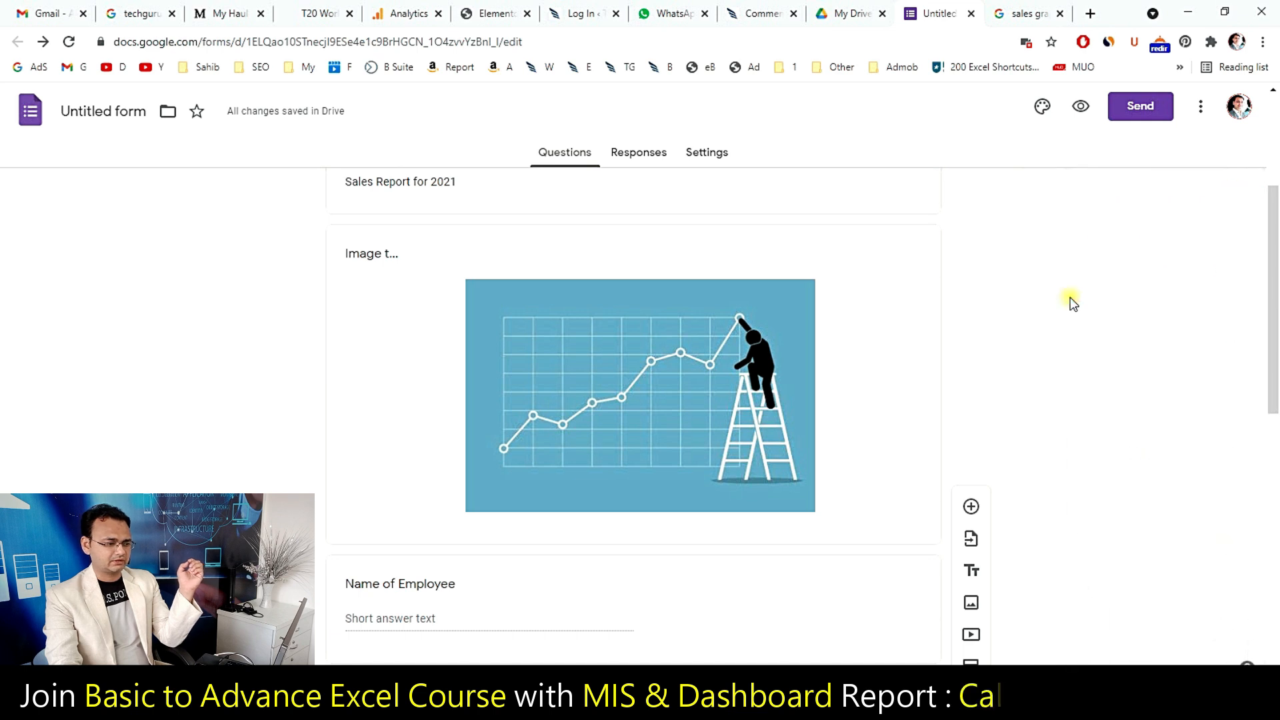
Open the form's sending options and examine the email, link and embed HTML ways of sharing it
scroll(1079, 415, down, 5)
scroll(1079, 414, down, 5)
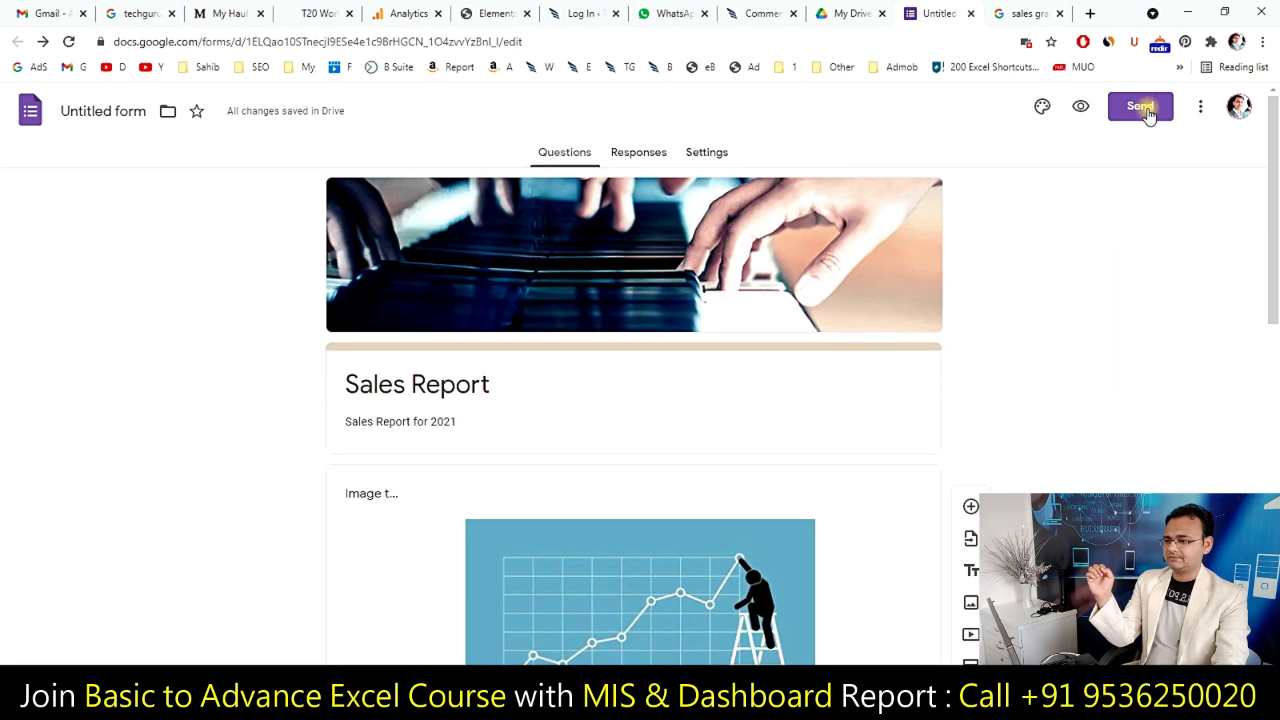
click(1141, 108)
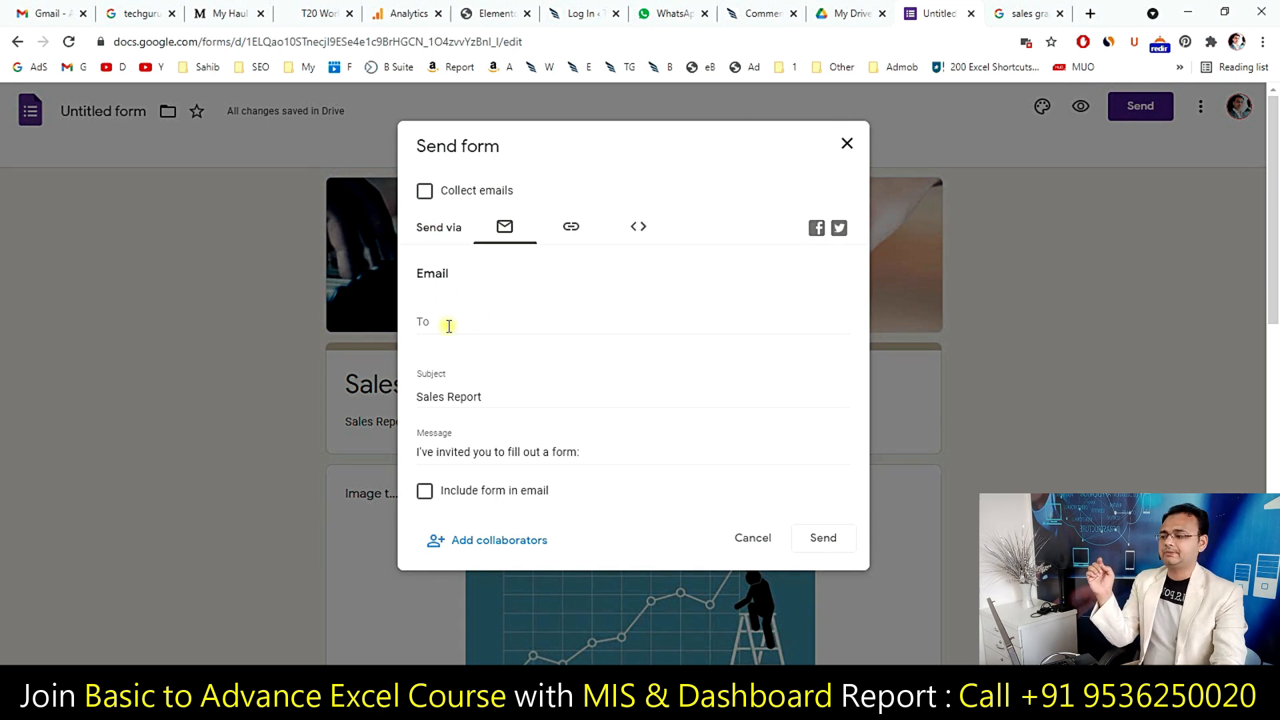
click(553, 227)
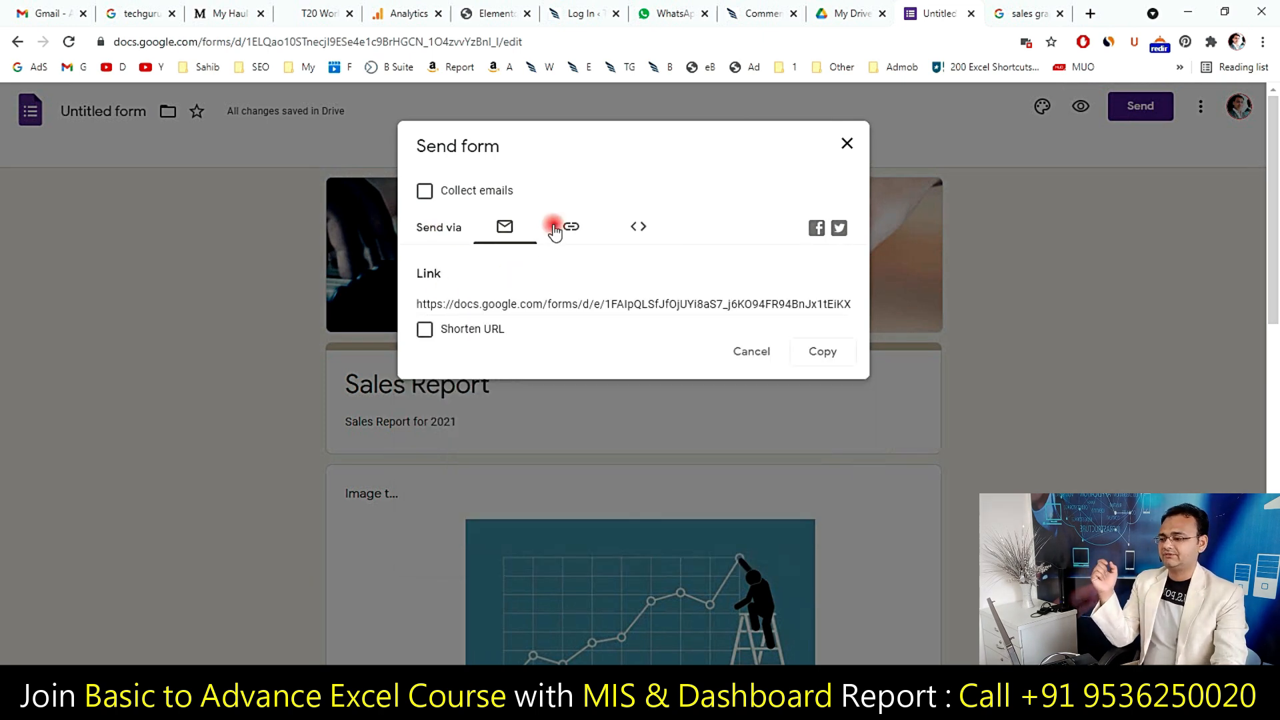
click(534, 296)
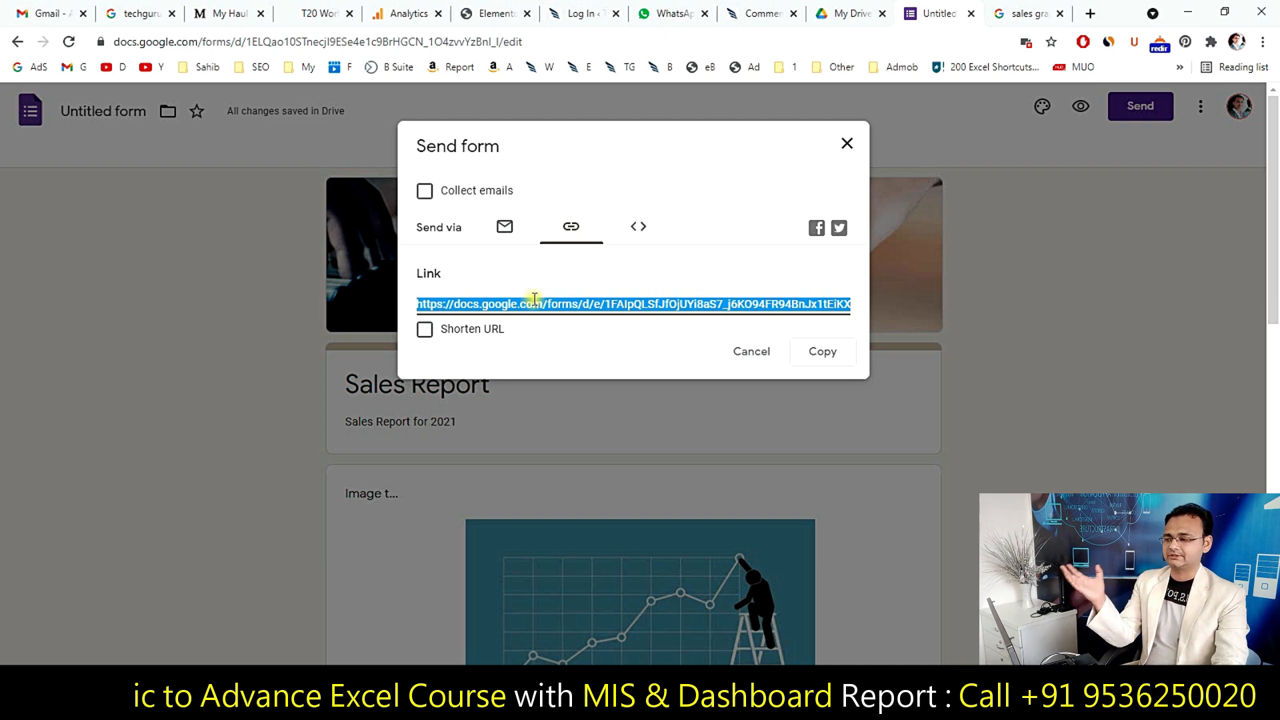
click(641, 241)
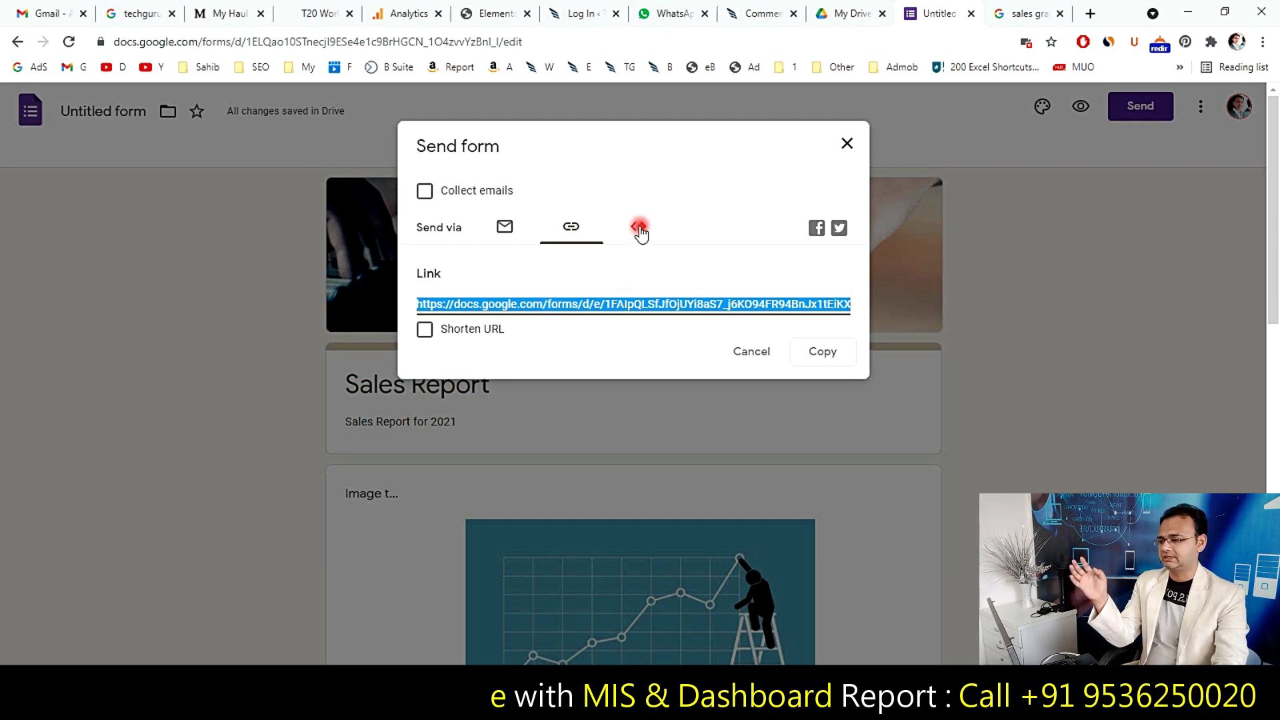
click(424, 308)
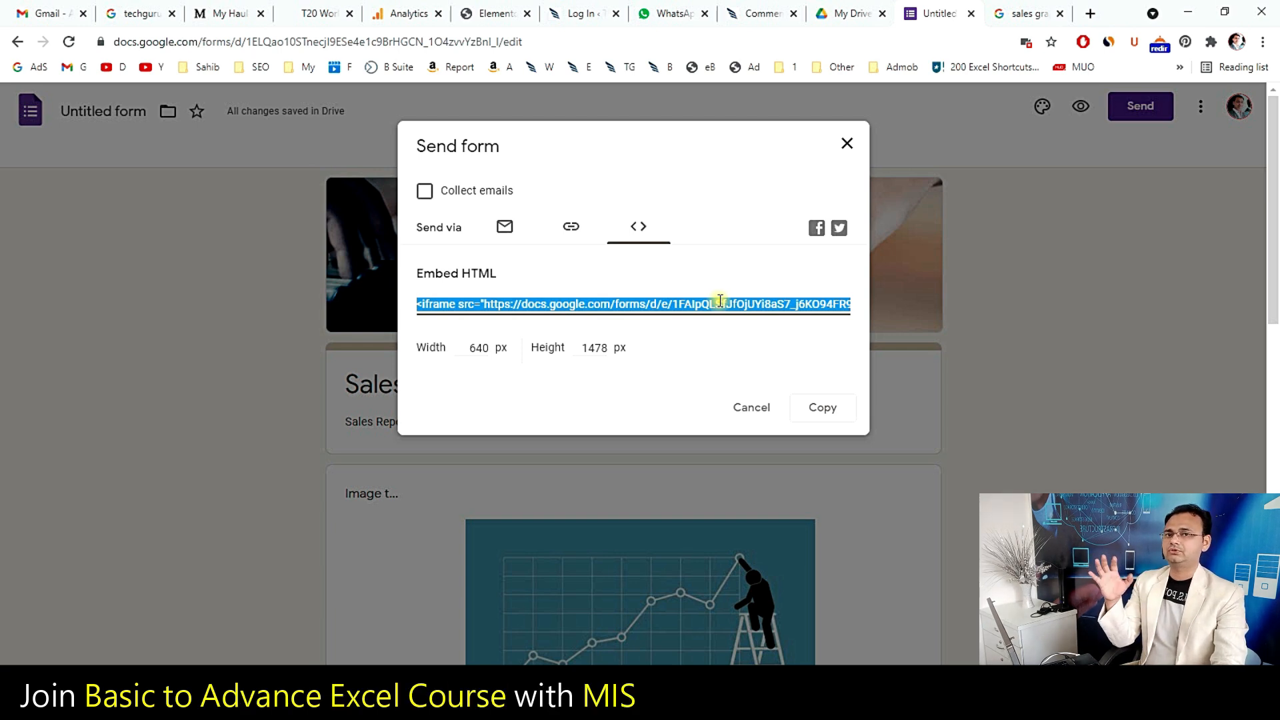
Copy the form's unshortened sharing link from the sending options and close the dialog
click(571, 226)
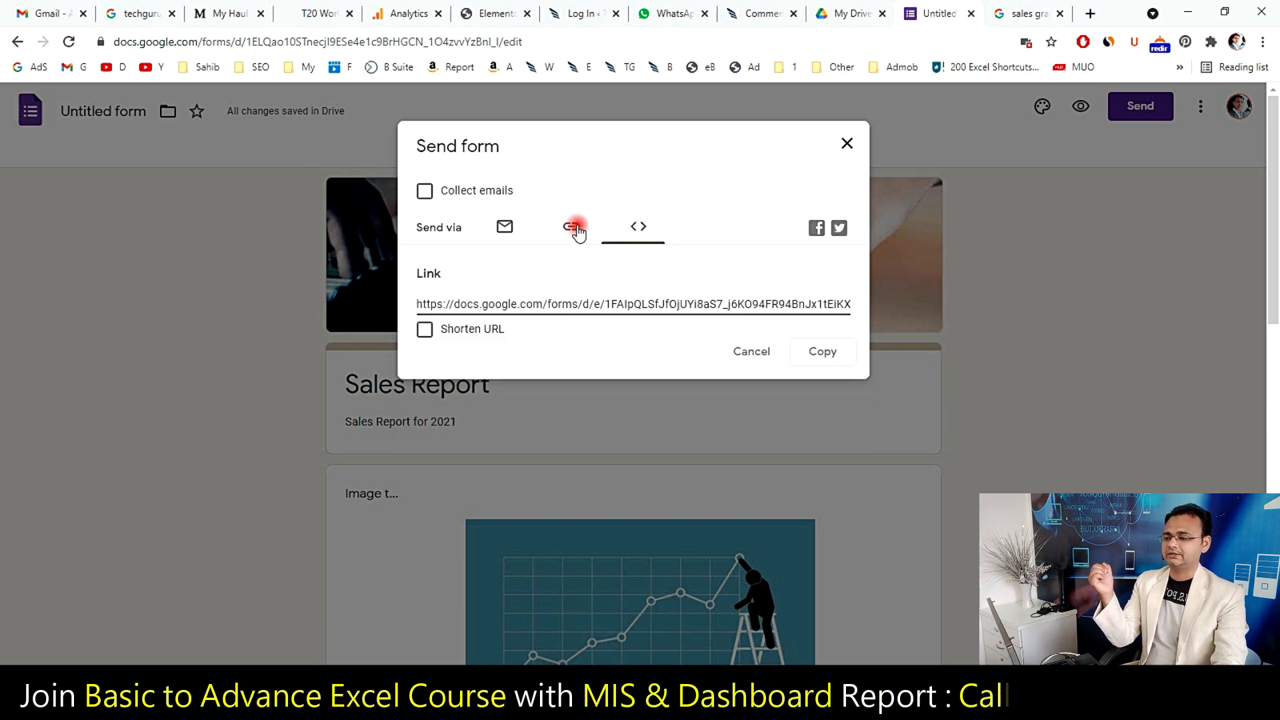
click(457, 297)
click(524, 295)
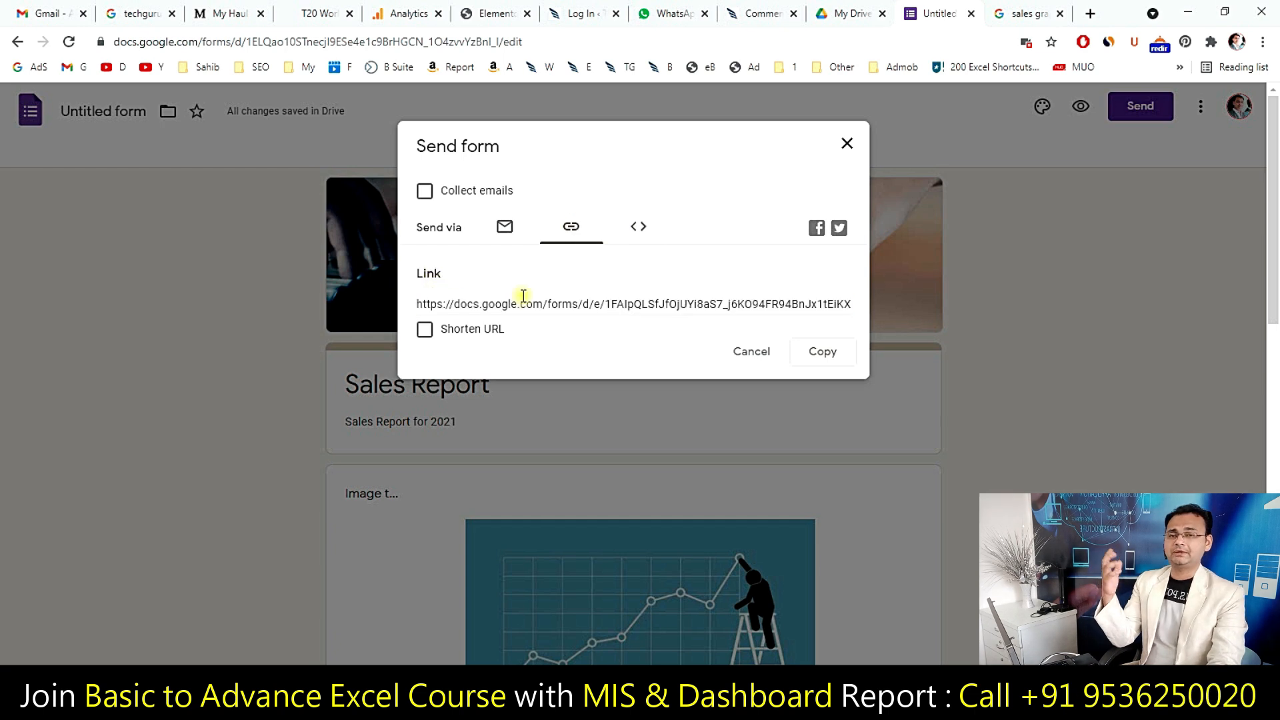
click(524, 295)
right_click(534, 306)
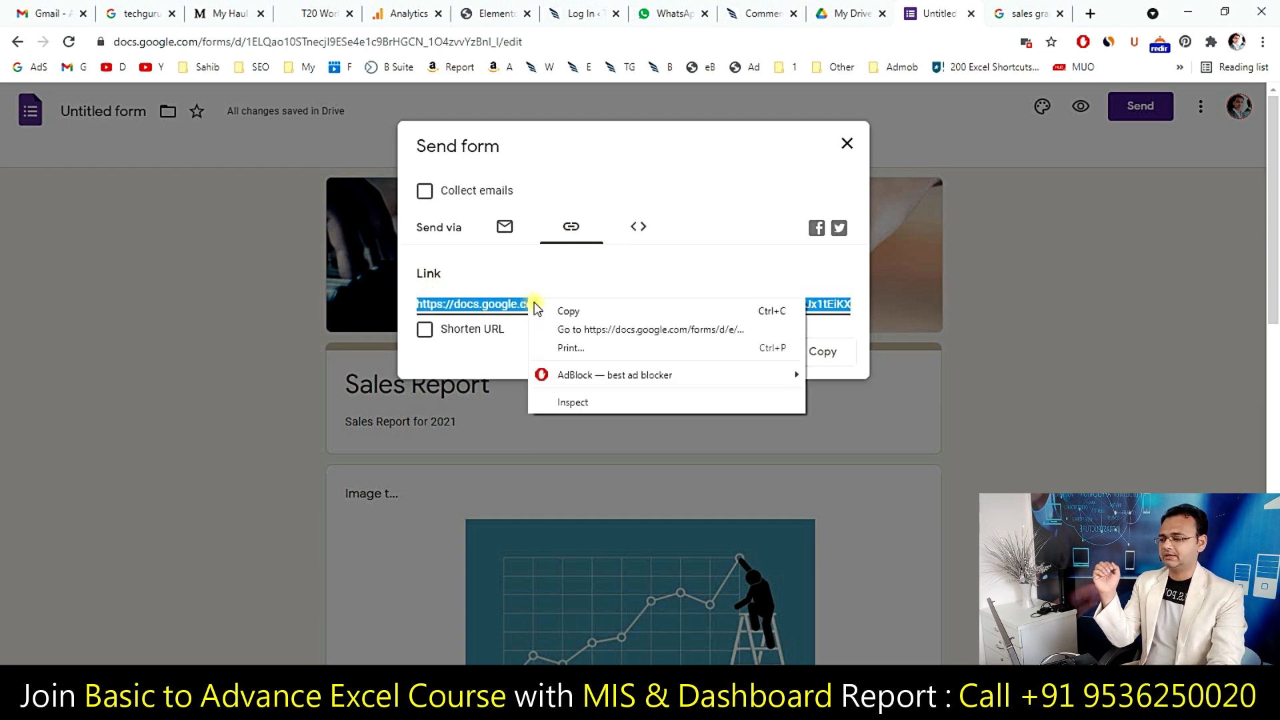
click(541, 312)
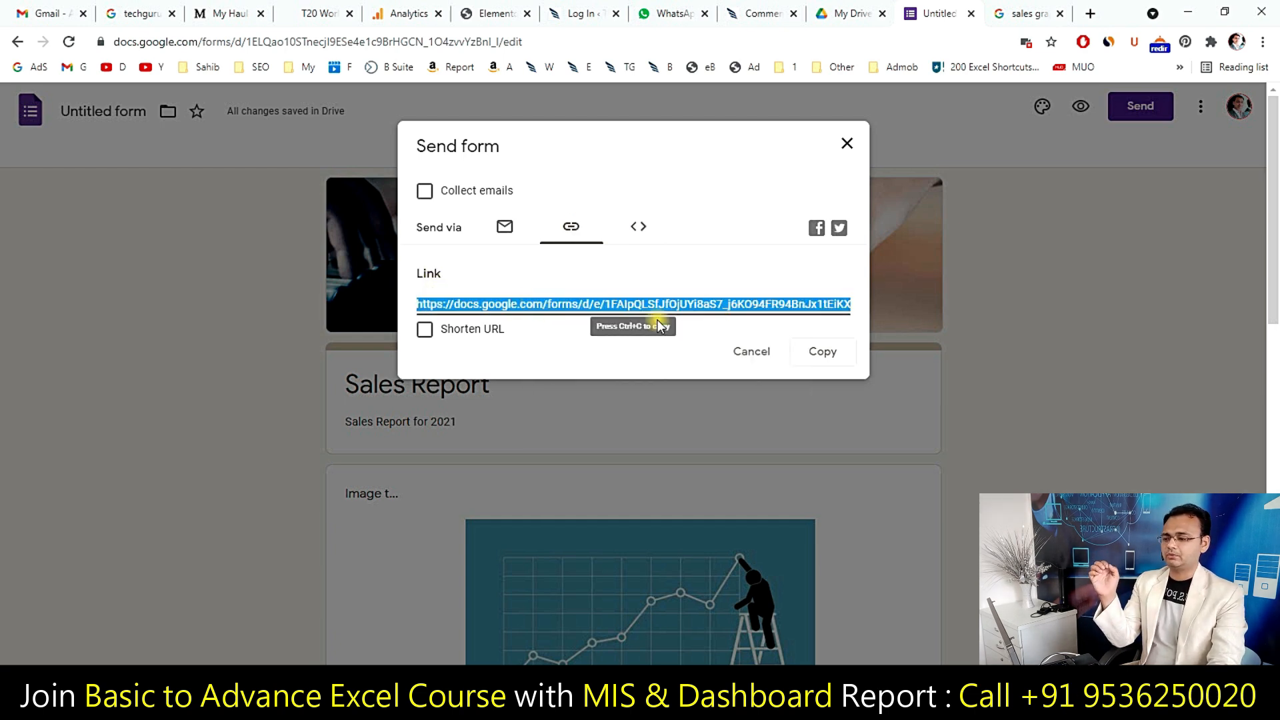
click(832, 354)
click(847, 144)
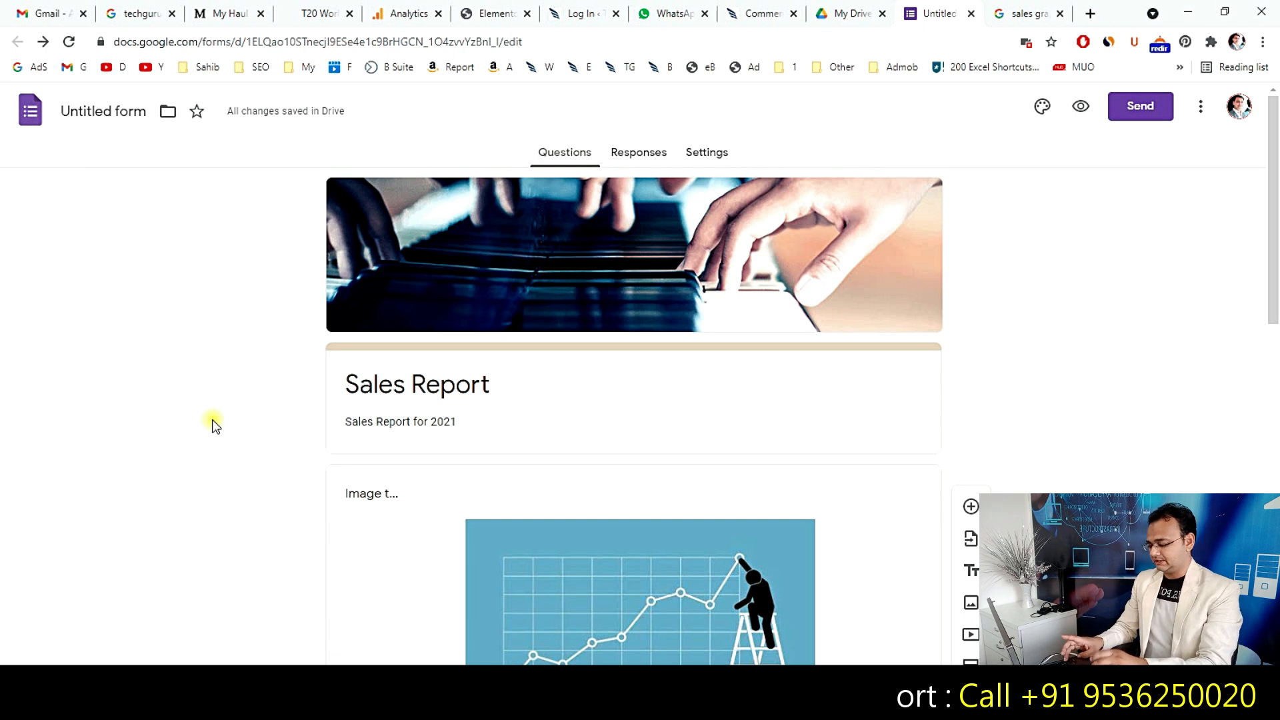
Load the copied form link in a new incognito window and look through the published Sales Report form
key(ctrl+shift+n)
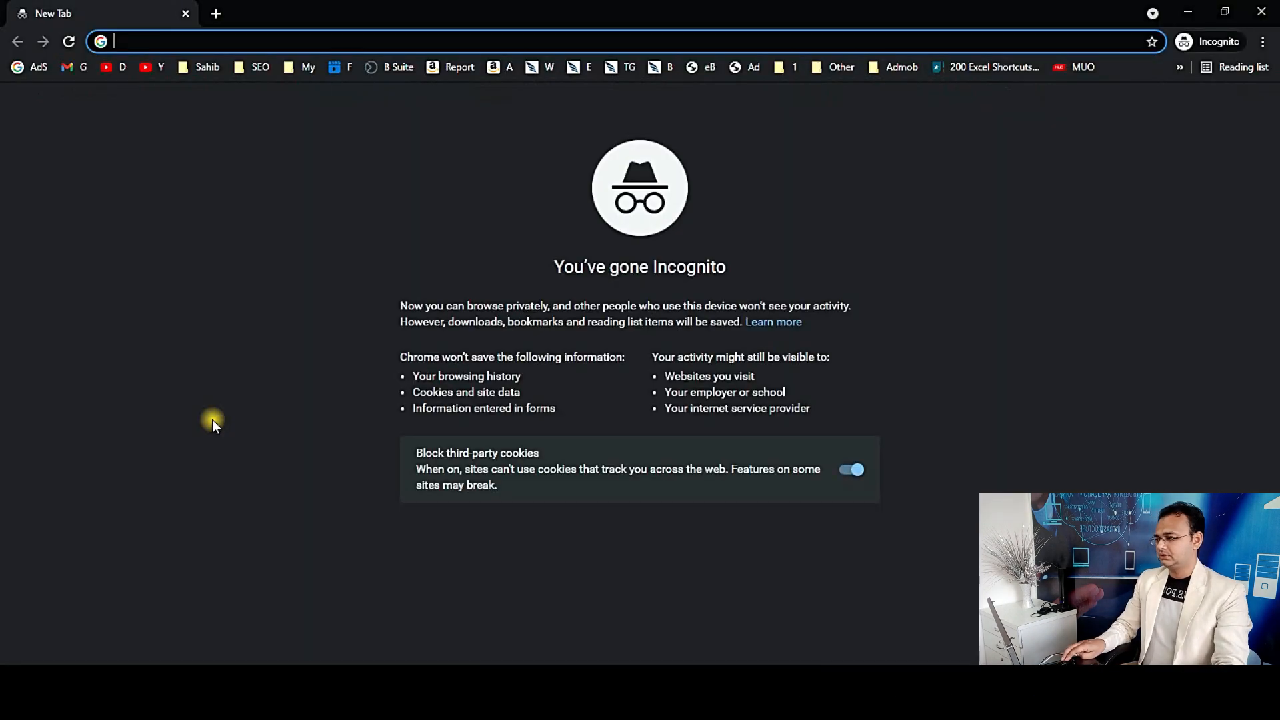
key(ctrl+v)
key(Return)
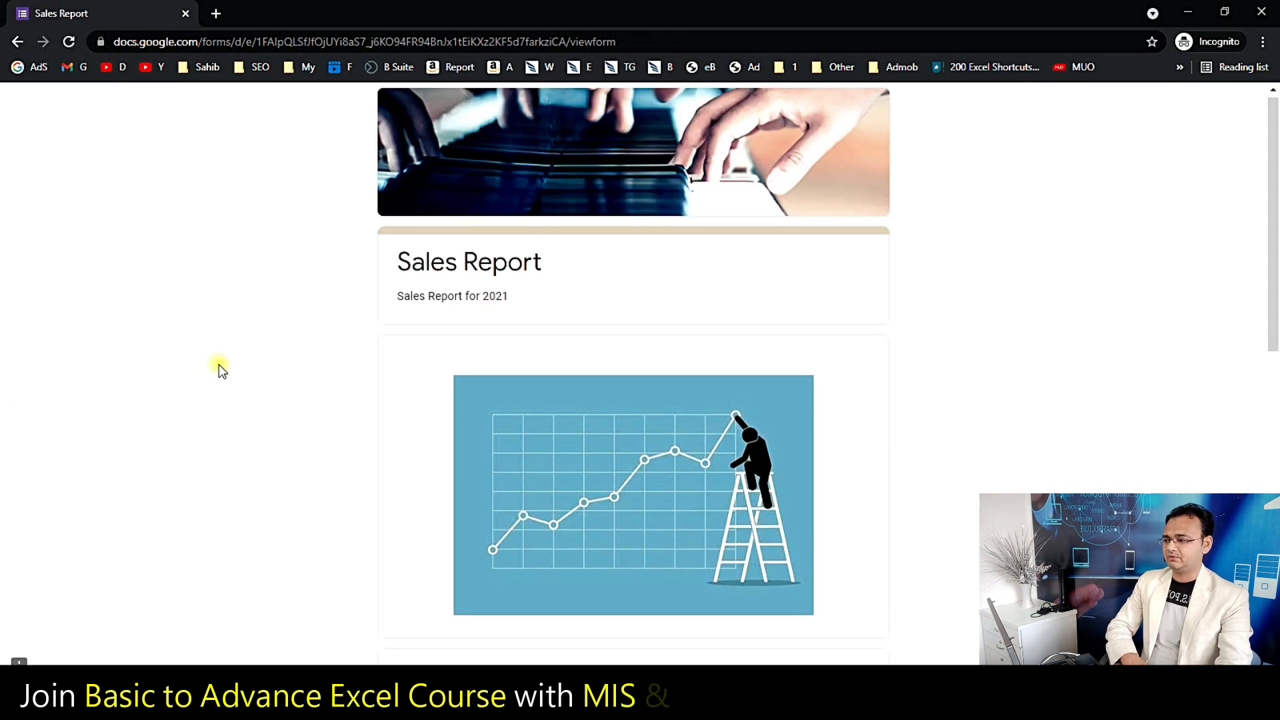
scroll(220, 367, down, 5)
scroll(218, 366, down, 5)
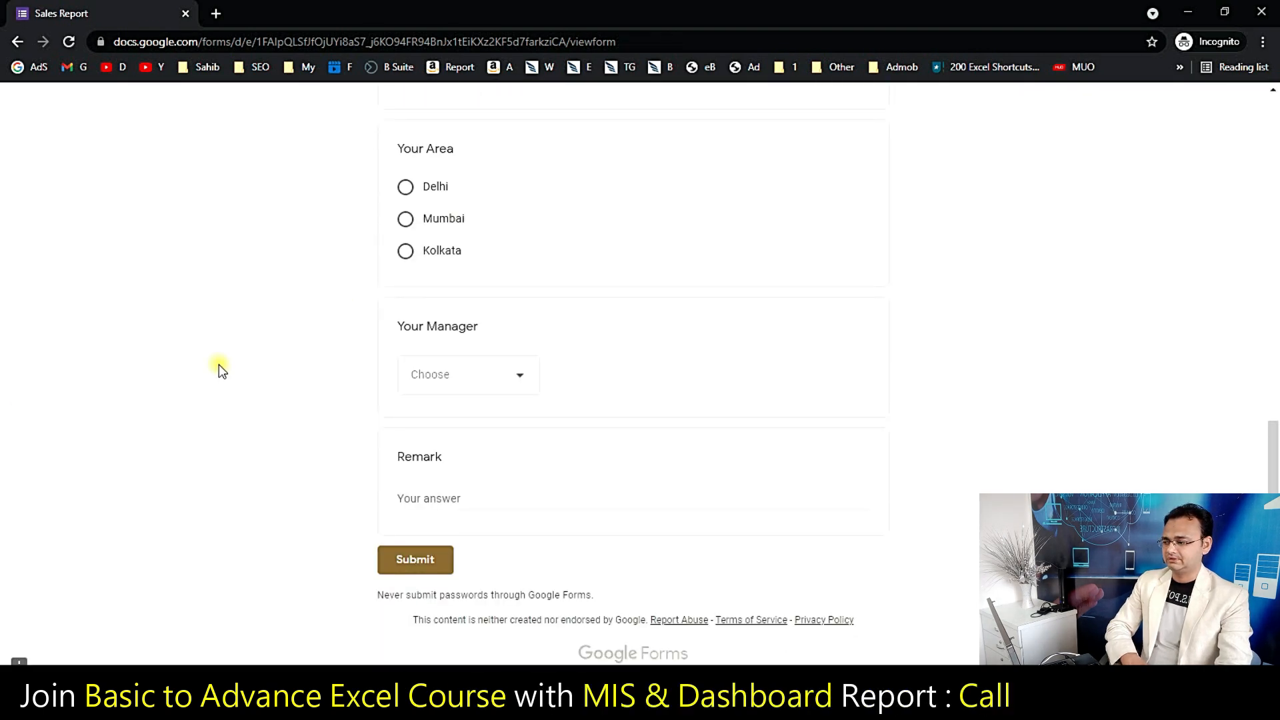
click(427, 560)
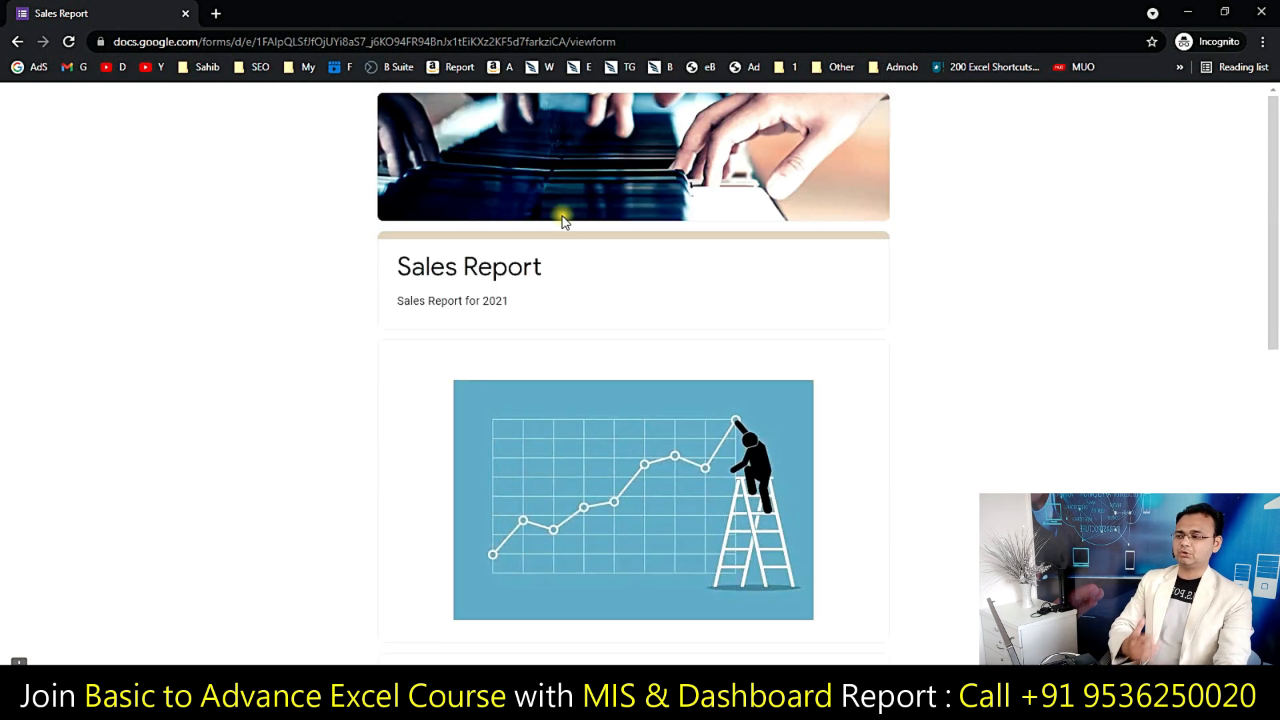
click(608, 42)
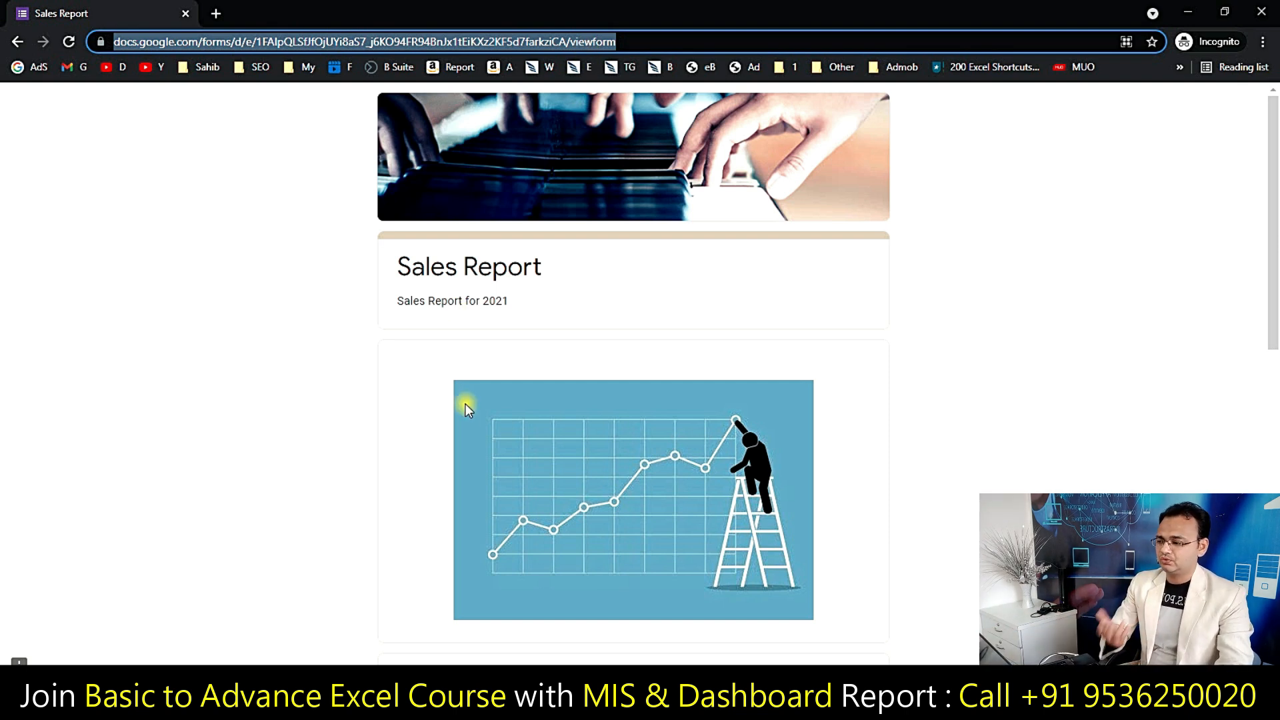
Fill in the employee's name and enter 250000 as the Sales Amount in the published form
scroll(466, 424, down, 7)
scroll(498, 445, up, 3)
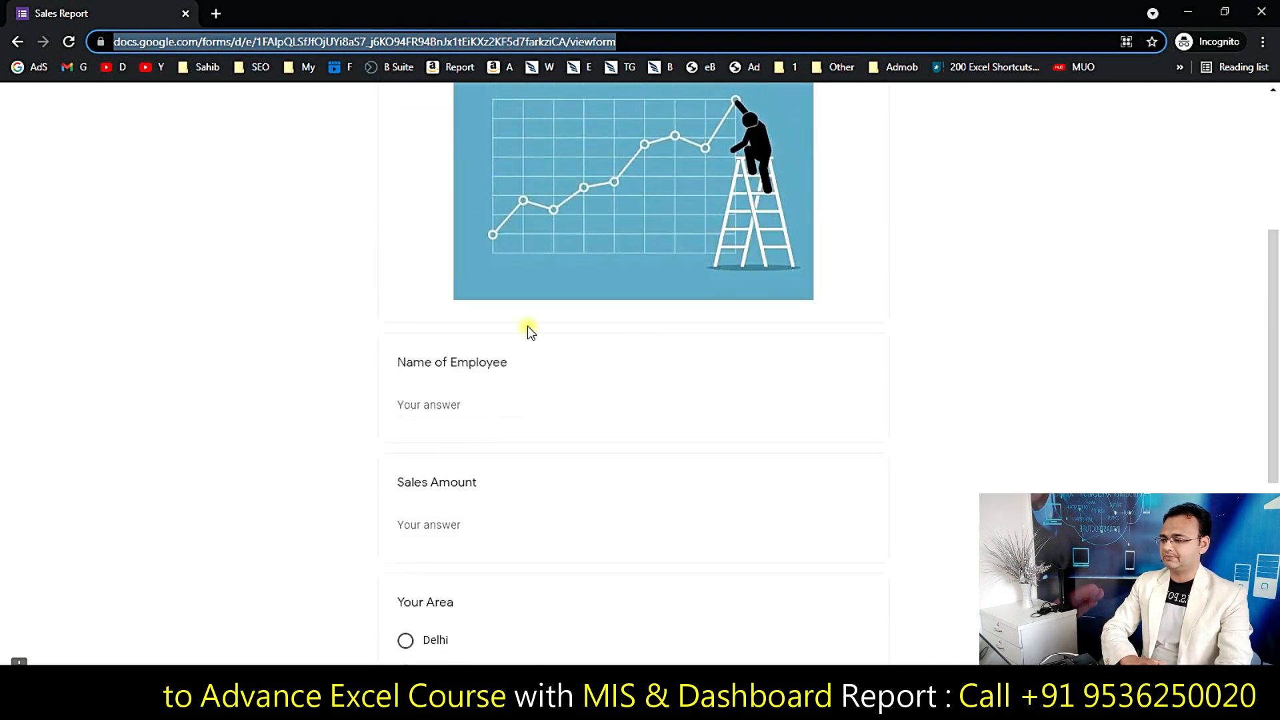
drag(398, 366, 500, 372)
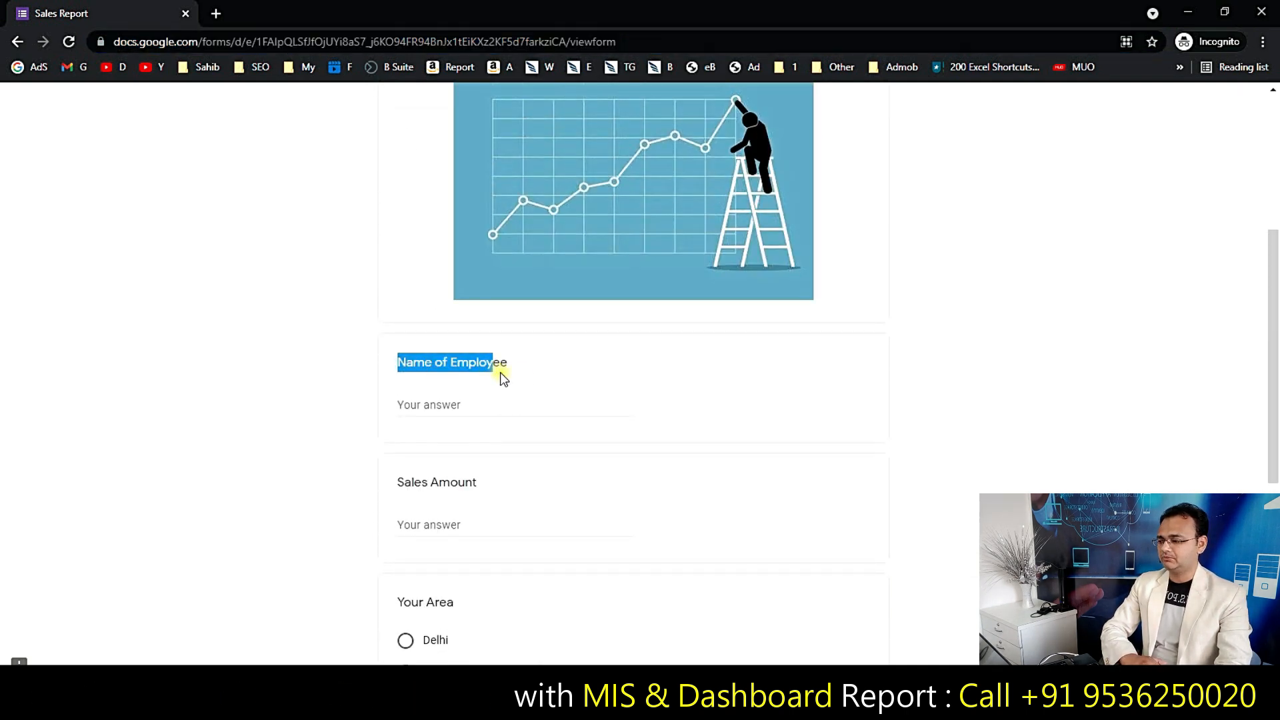
click(531, 372)
click(434, 407)
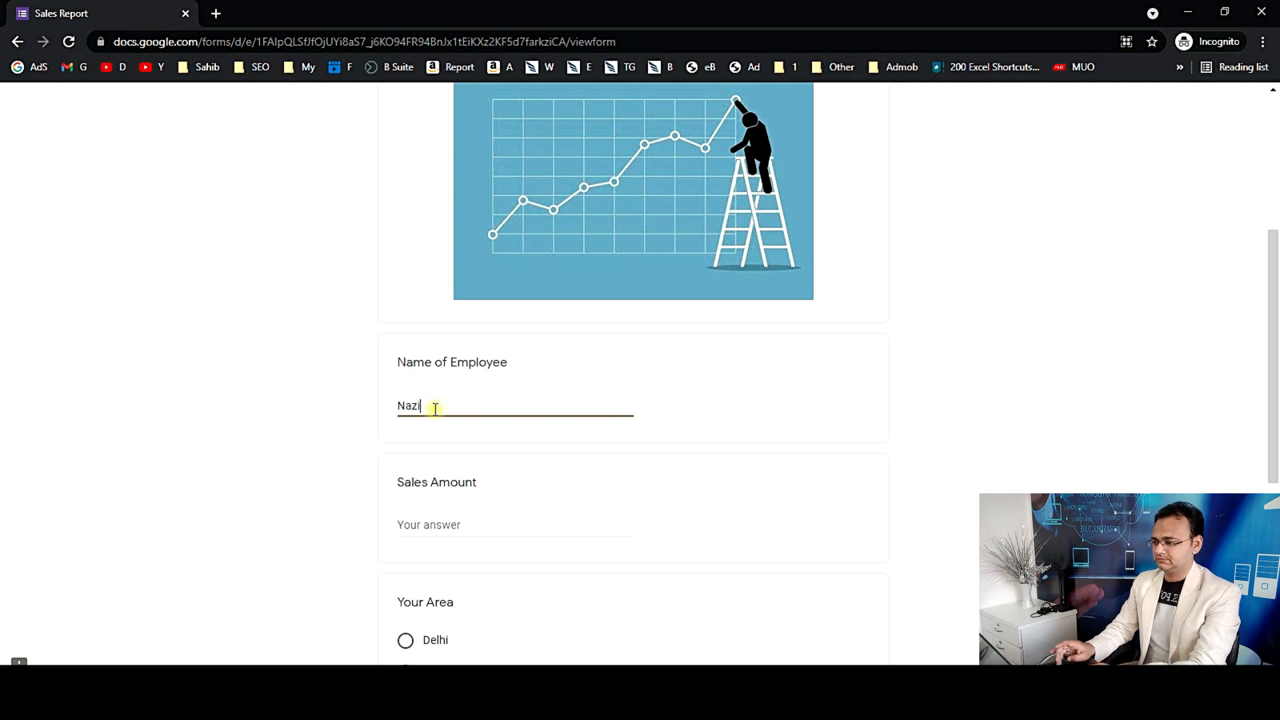
scroll(442, 384, down, 2)
click(448, 364)
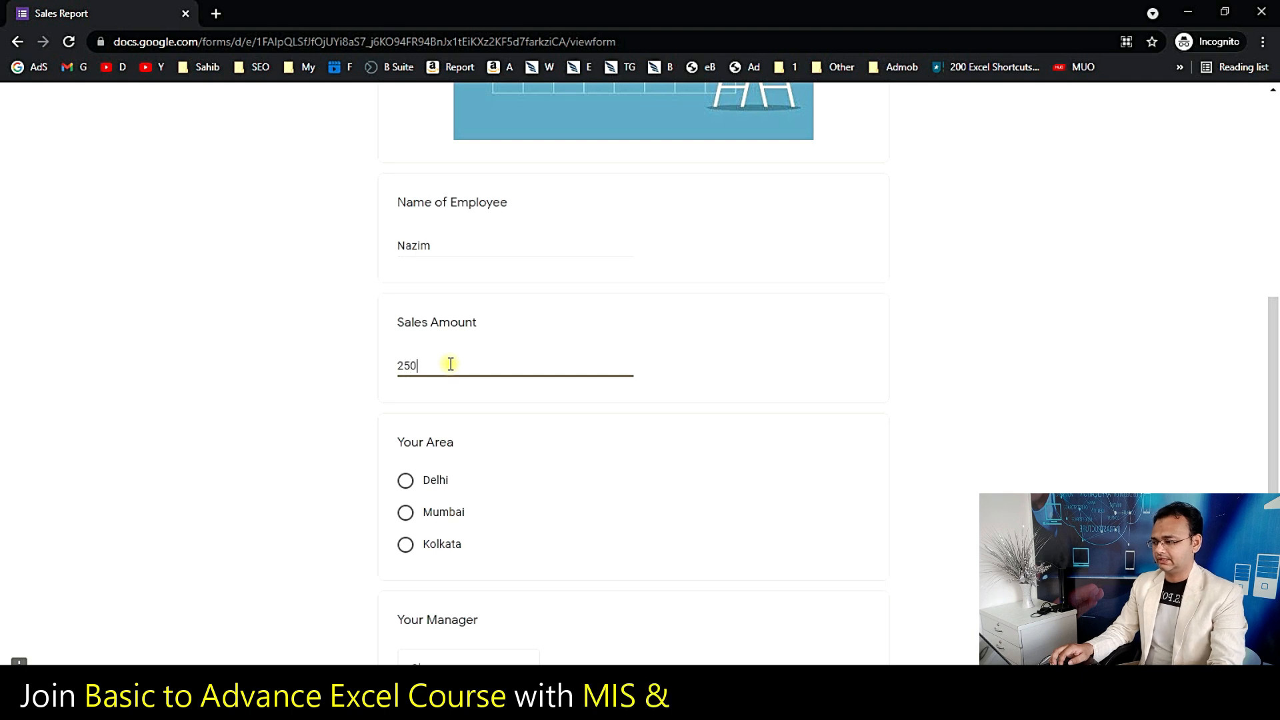
click(303, 390)
scroll(303, 386, down, 3)
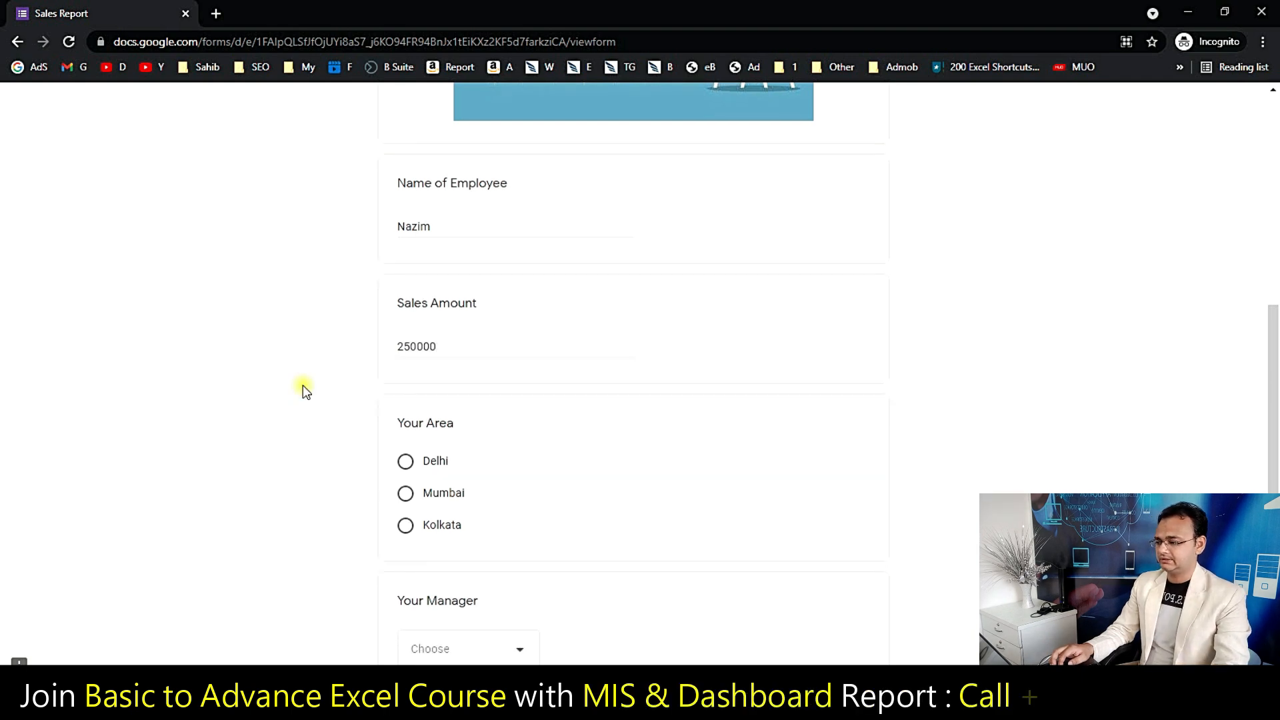
Choose Delhi for "Your Area" and the second listed manager for "Your Manager"
click(427, 241)
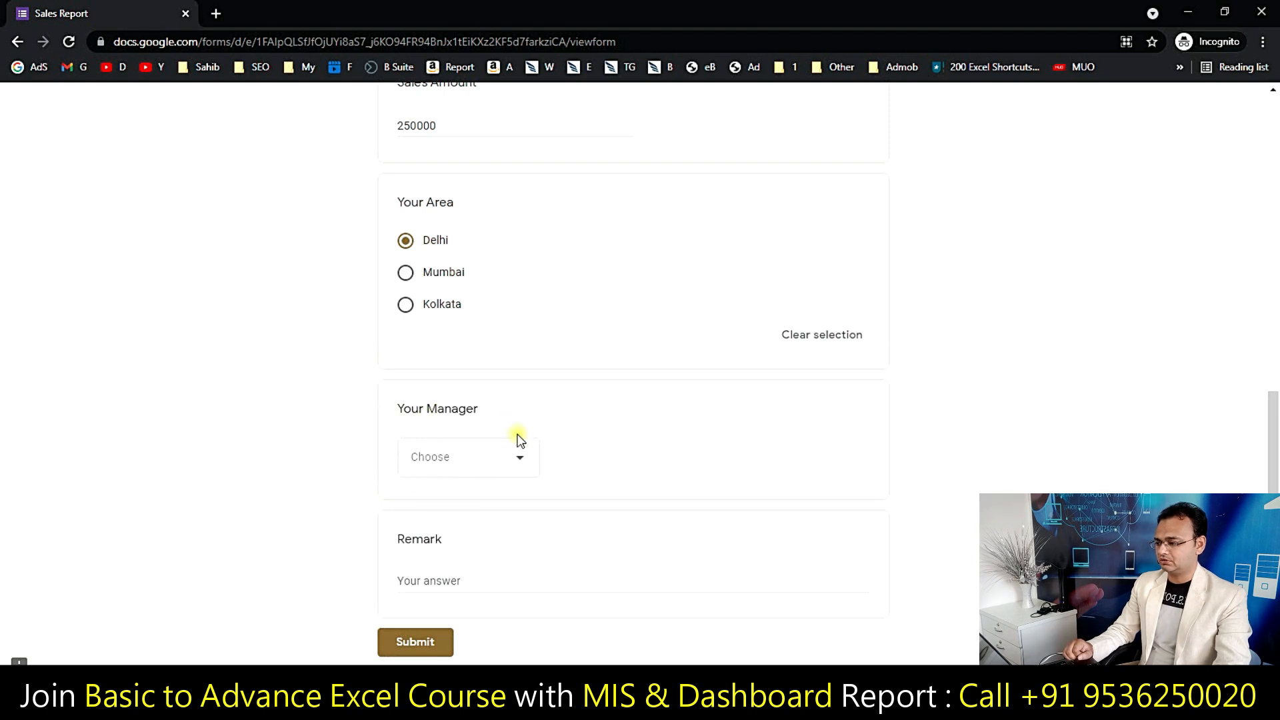
click(509, 460)
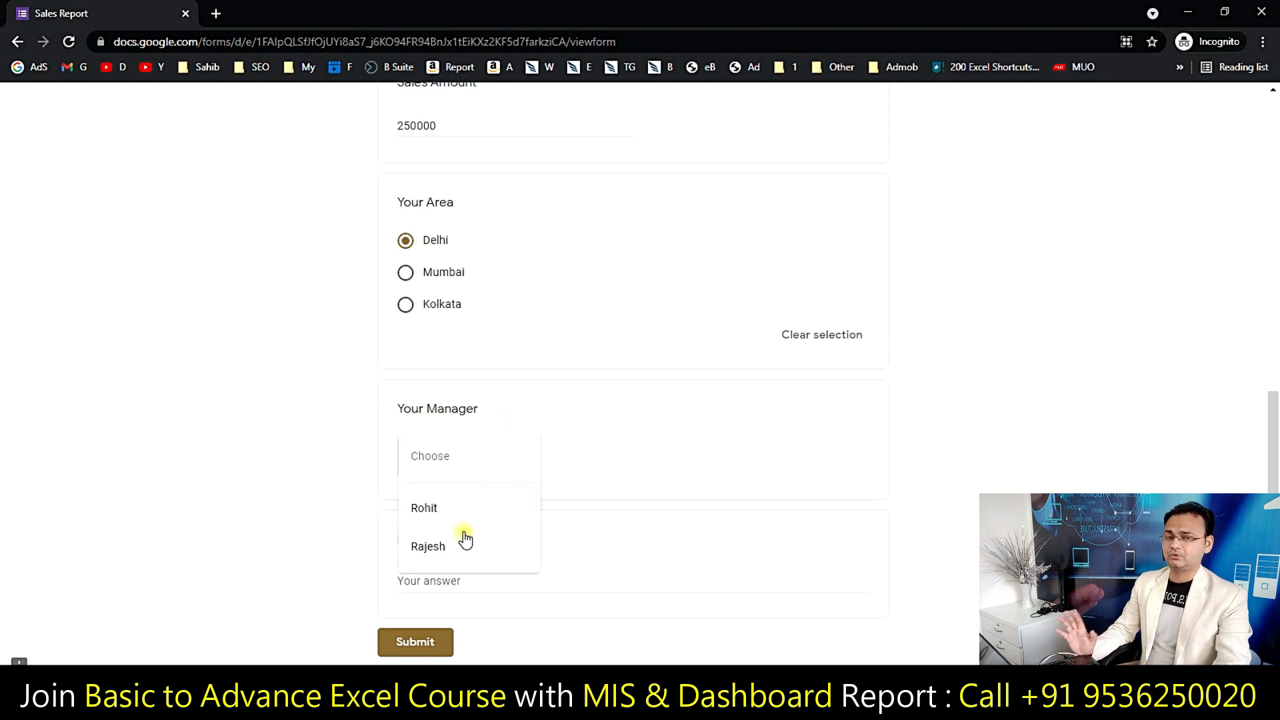
click(448, 547)
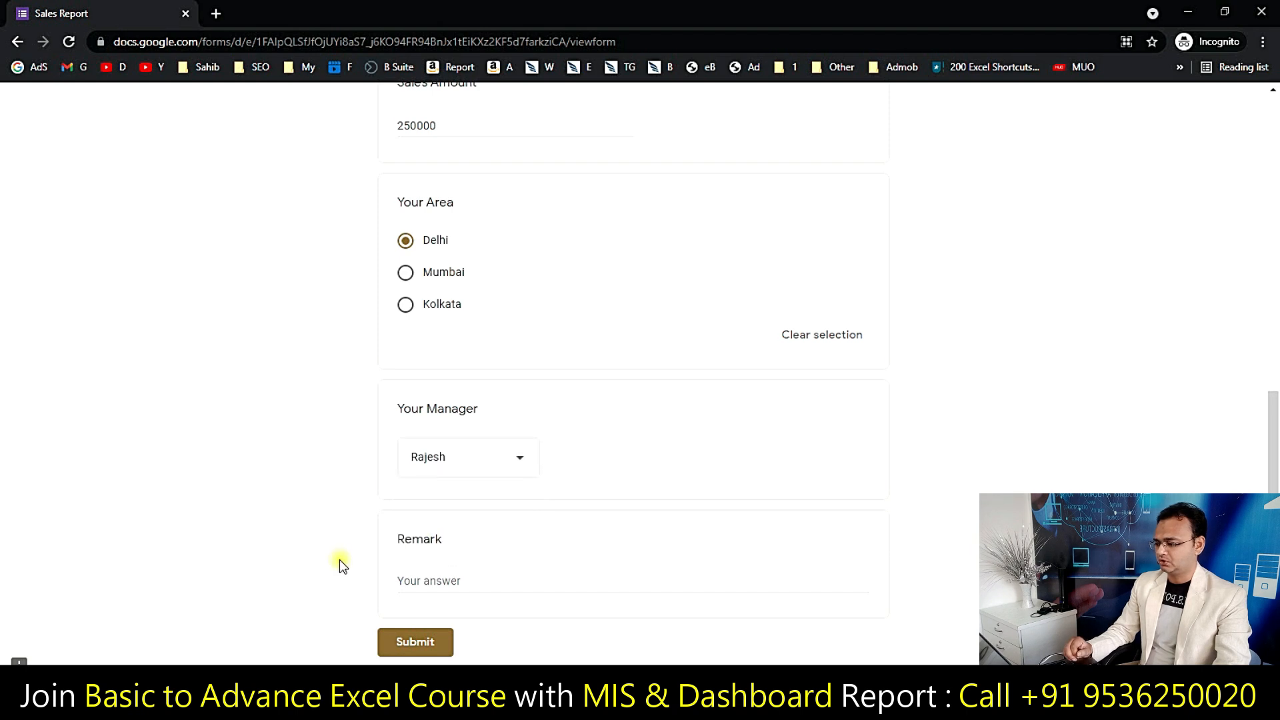
Enter the remark "Sales Submitted for June 2021" and submit the form response
scroll(339, 559, down, 1)
click(464, 498)
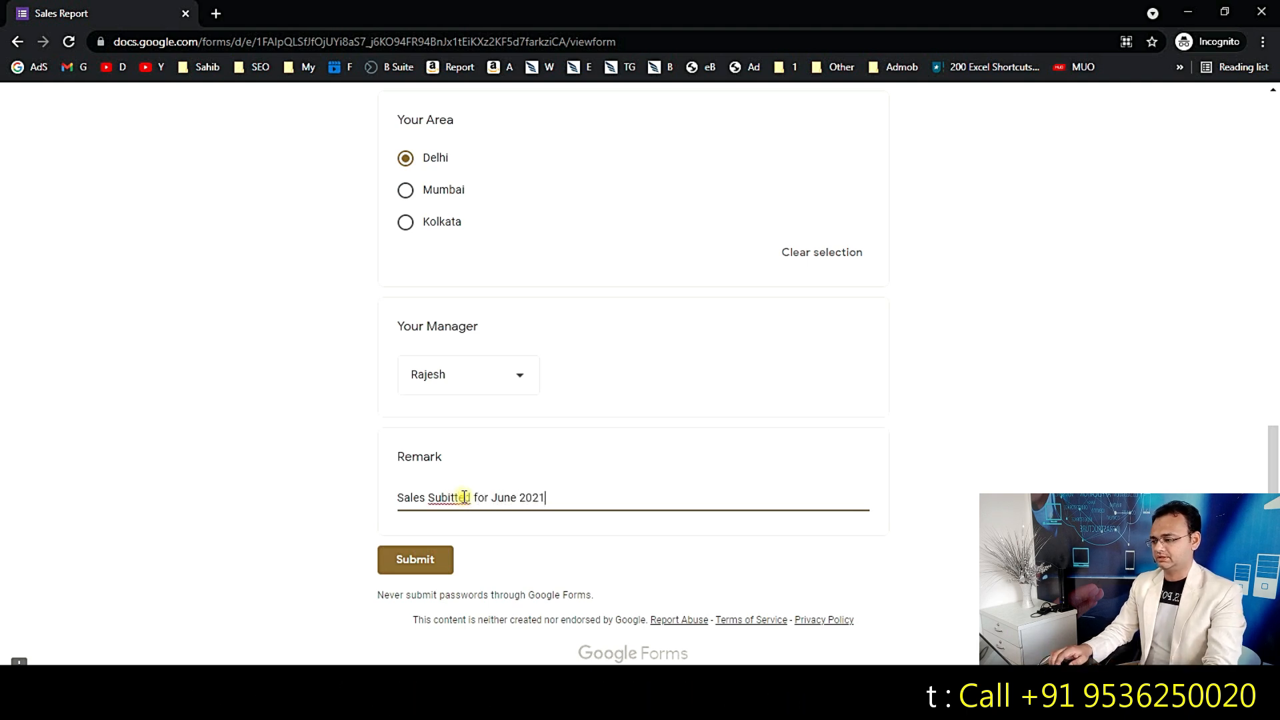
click(445, 498)
text(m)
drag(586, 503, 288, 499)
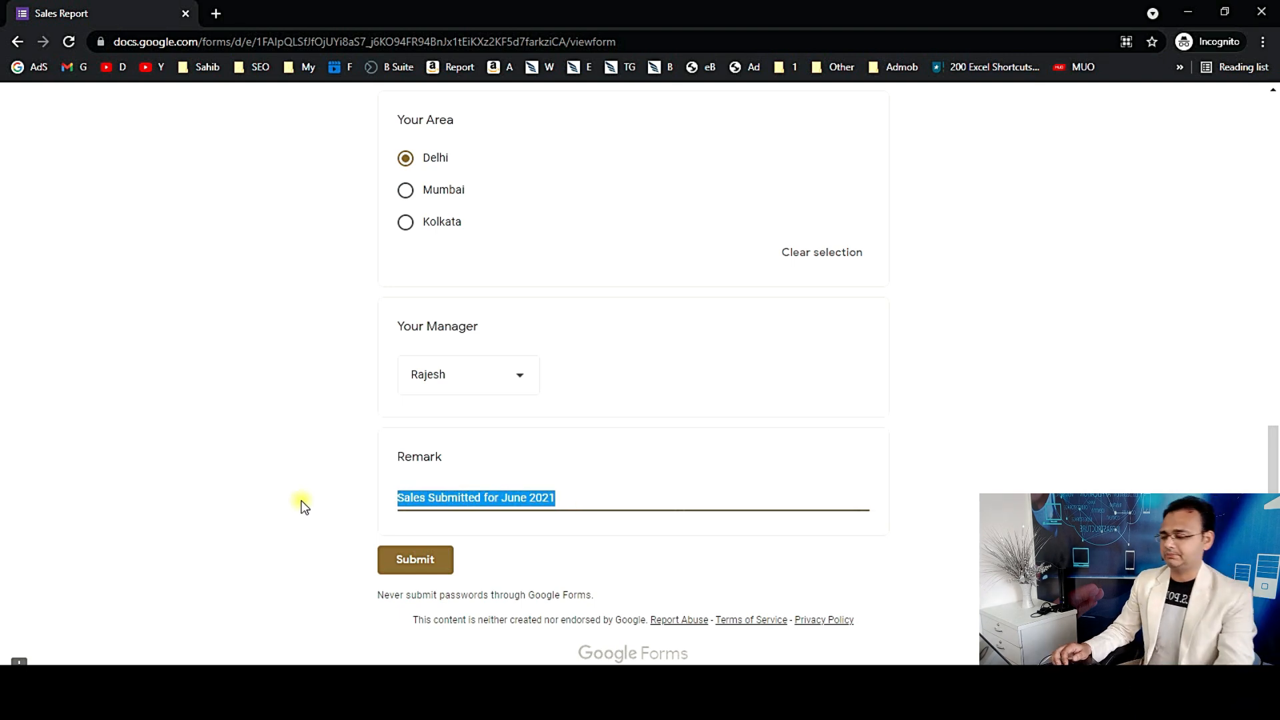
click(417, 570)
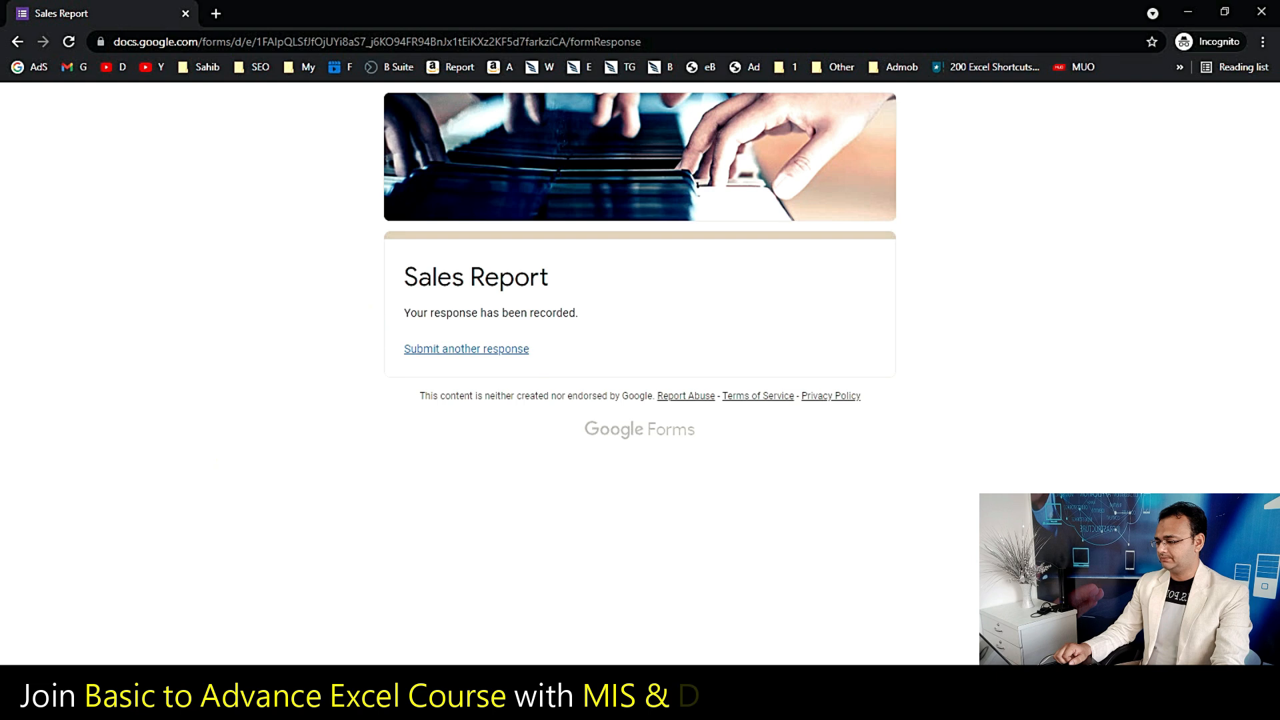
Return to the form editor window and examine the response summary for every question, from employee name to remark
mouse_move(200, 706)
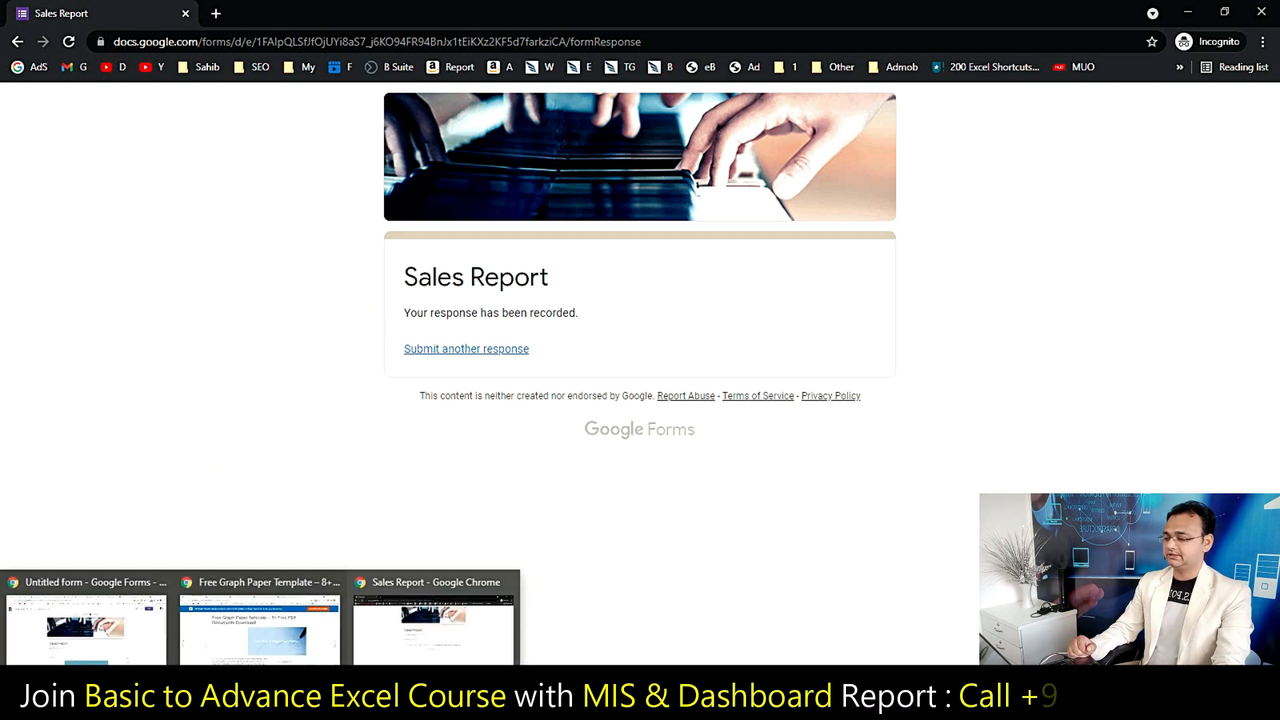
click(100, 640)
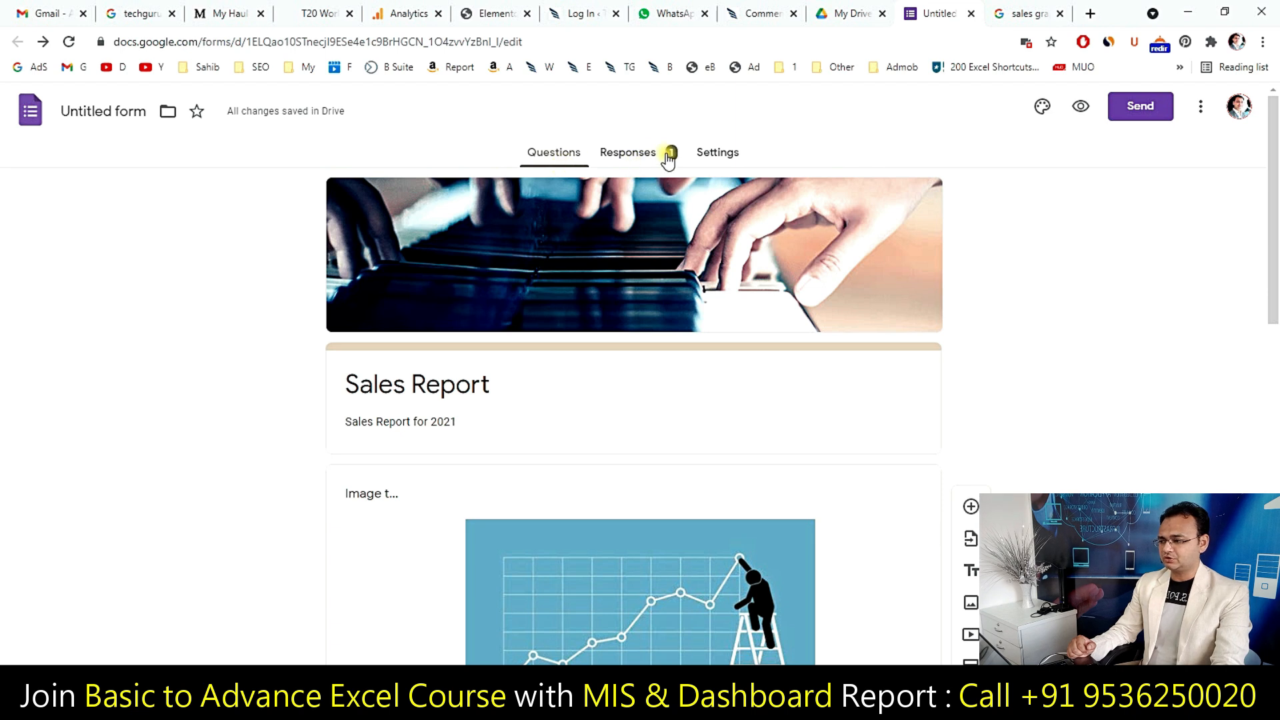
click(639, 154)
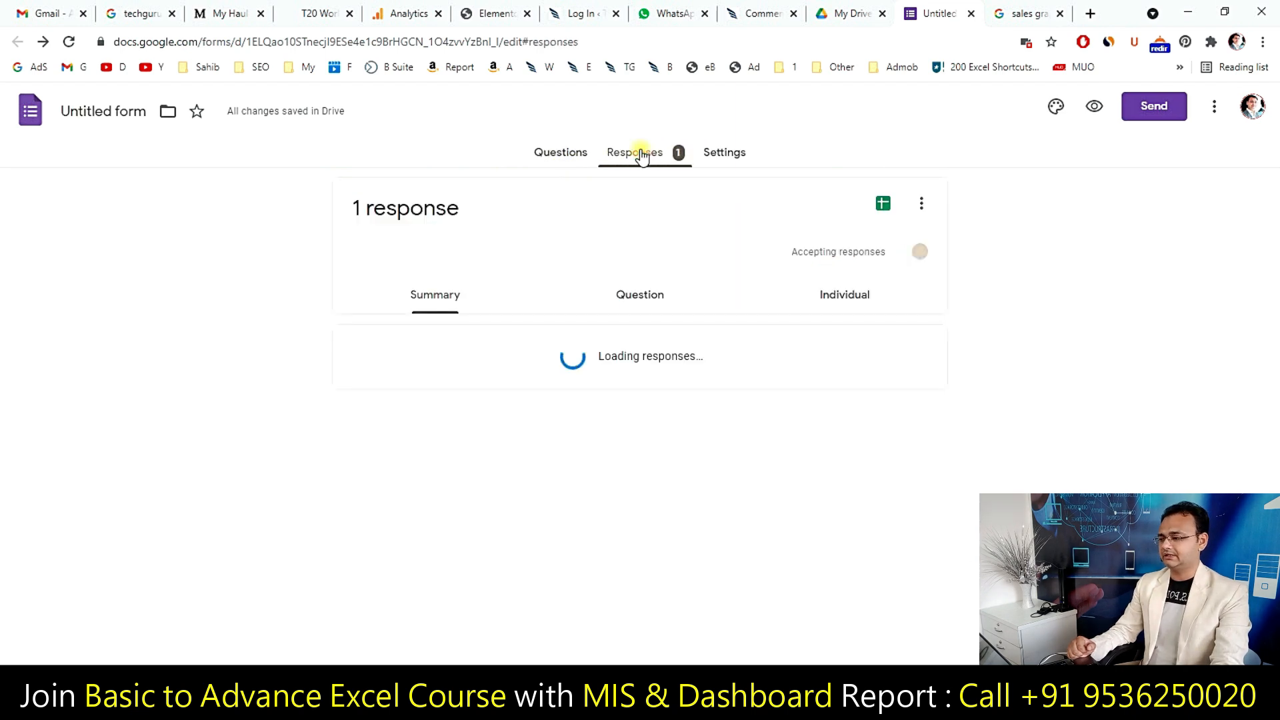
drag(409, 427, 362, 418)
drag(366, 559, 363, 563)
scroll(363, 564, down, 8)
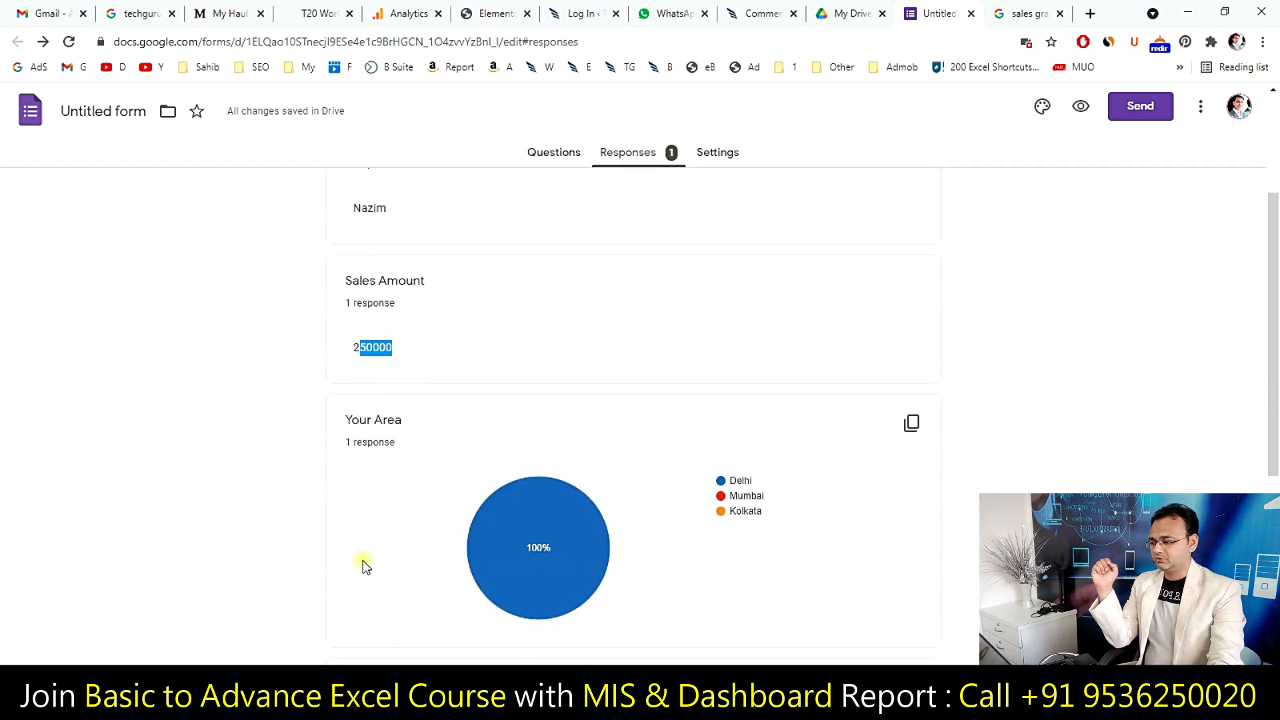
scroll(543, 527, down, 1)
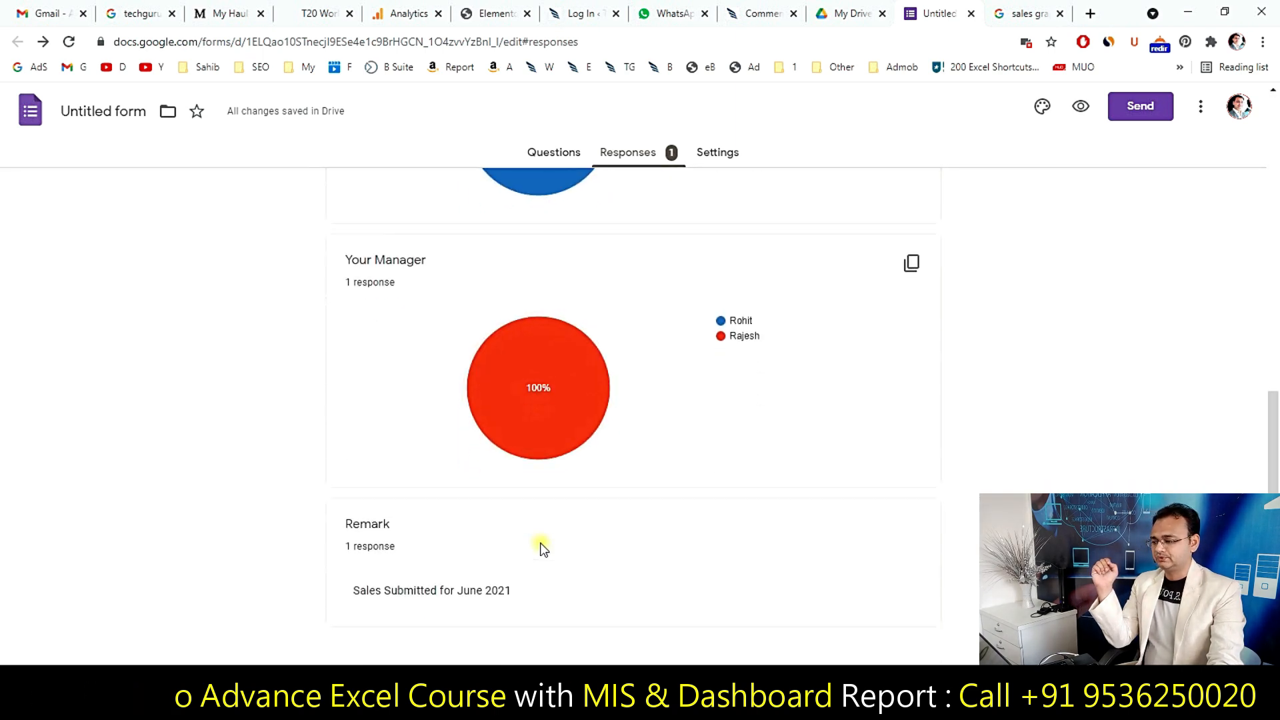
scroll(535, 560, up, 10)
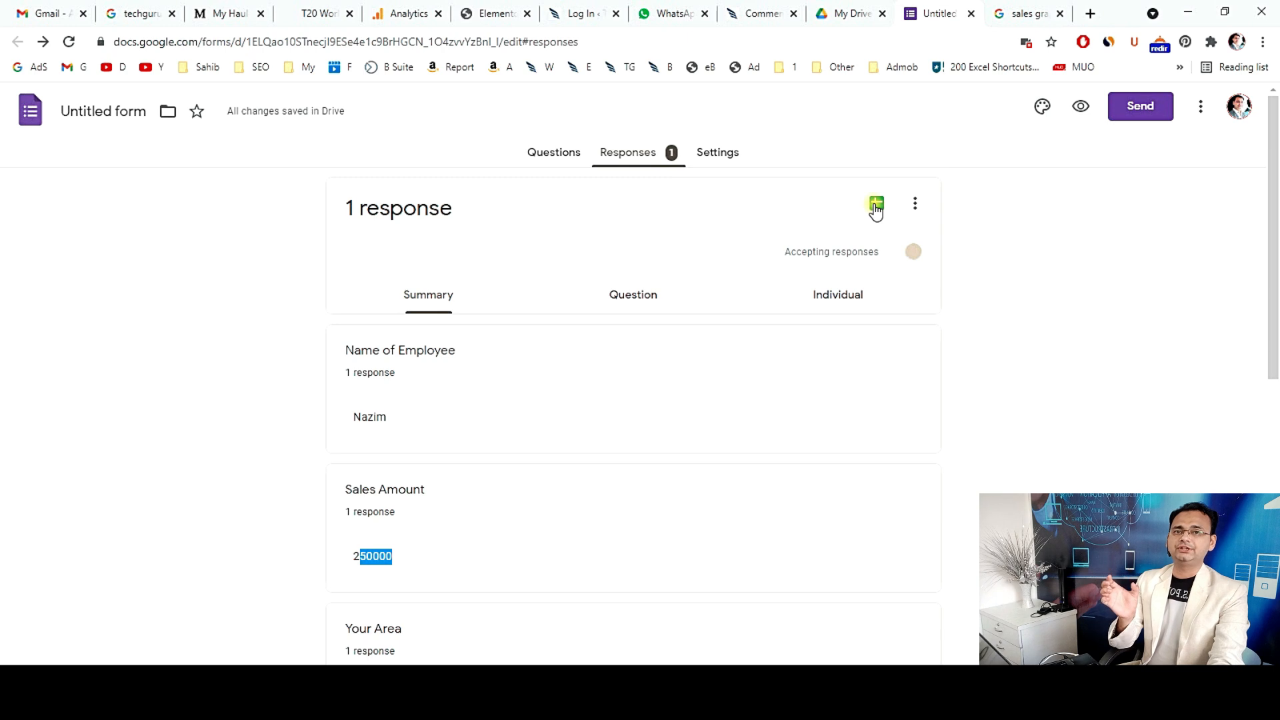
Create a new spreadsheet named "Sales Report for 2021" as the destination for the form responses
click(875, 208)
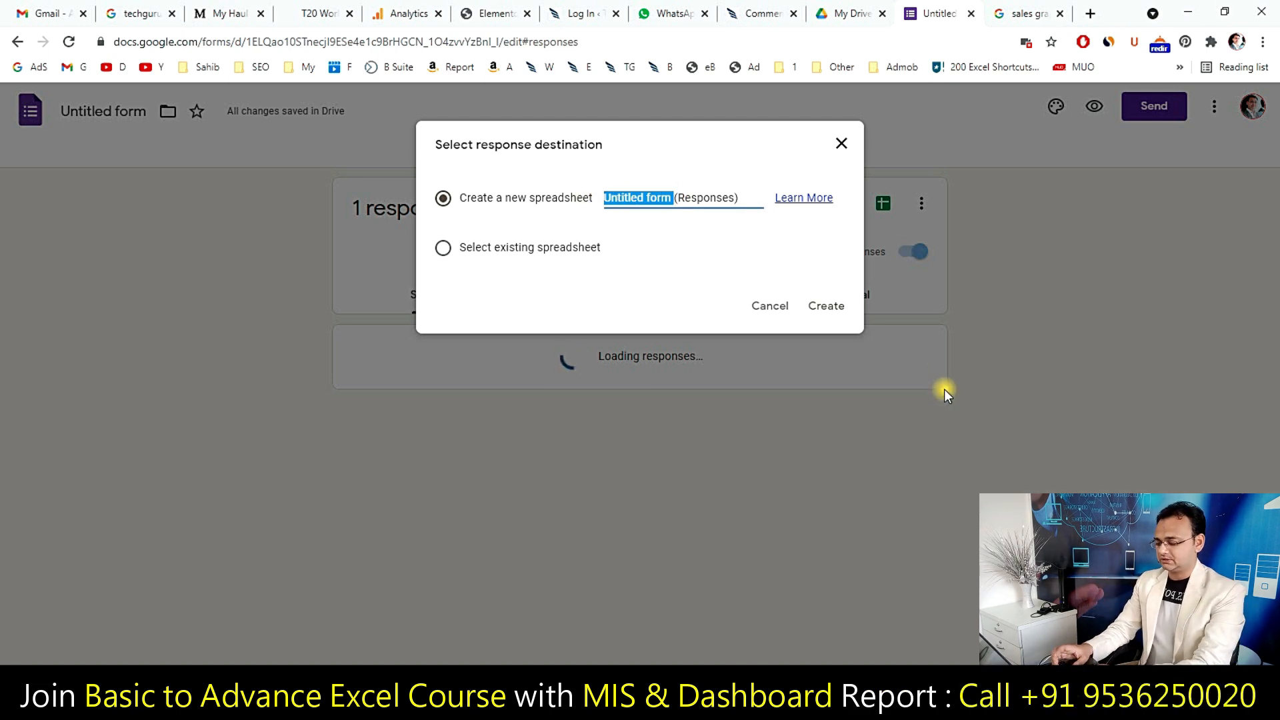
text(Sales Report fo)
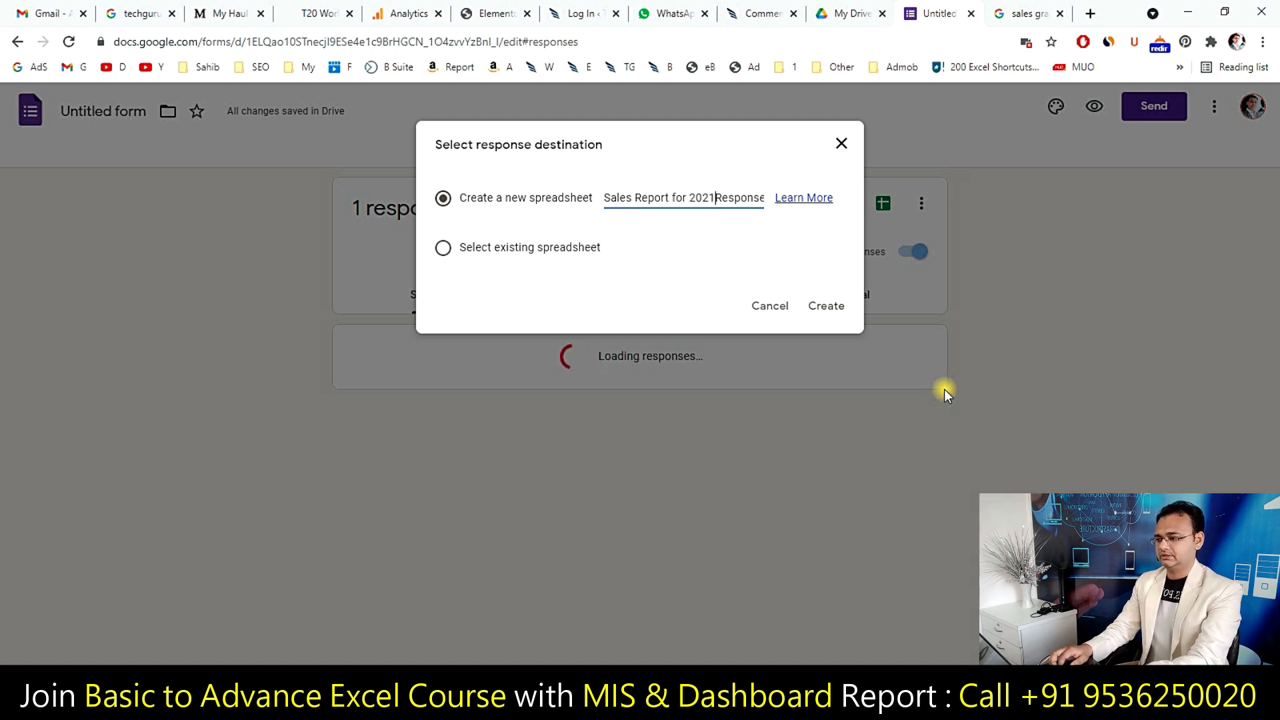
click(828, 308)
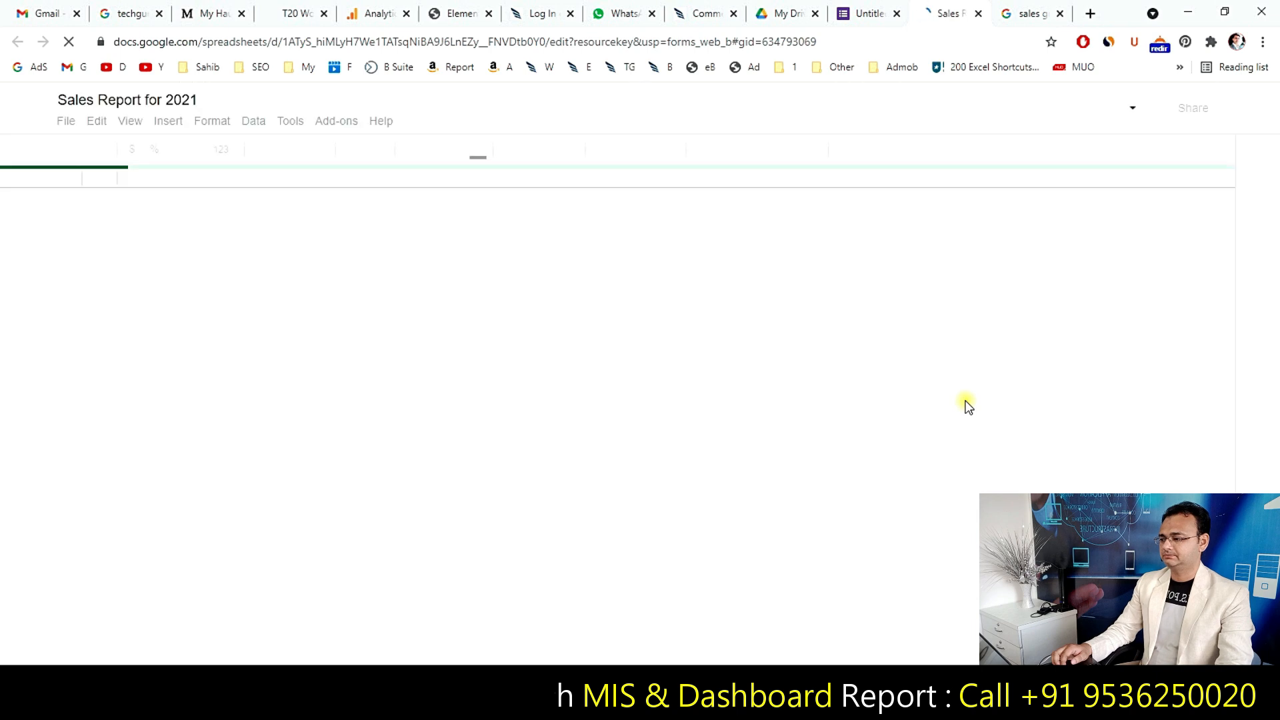
Examine the first response in the new spreadsheet, checking its timestamp and each answer against the column headers
click(237, 269)
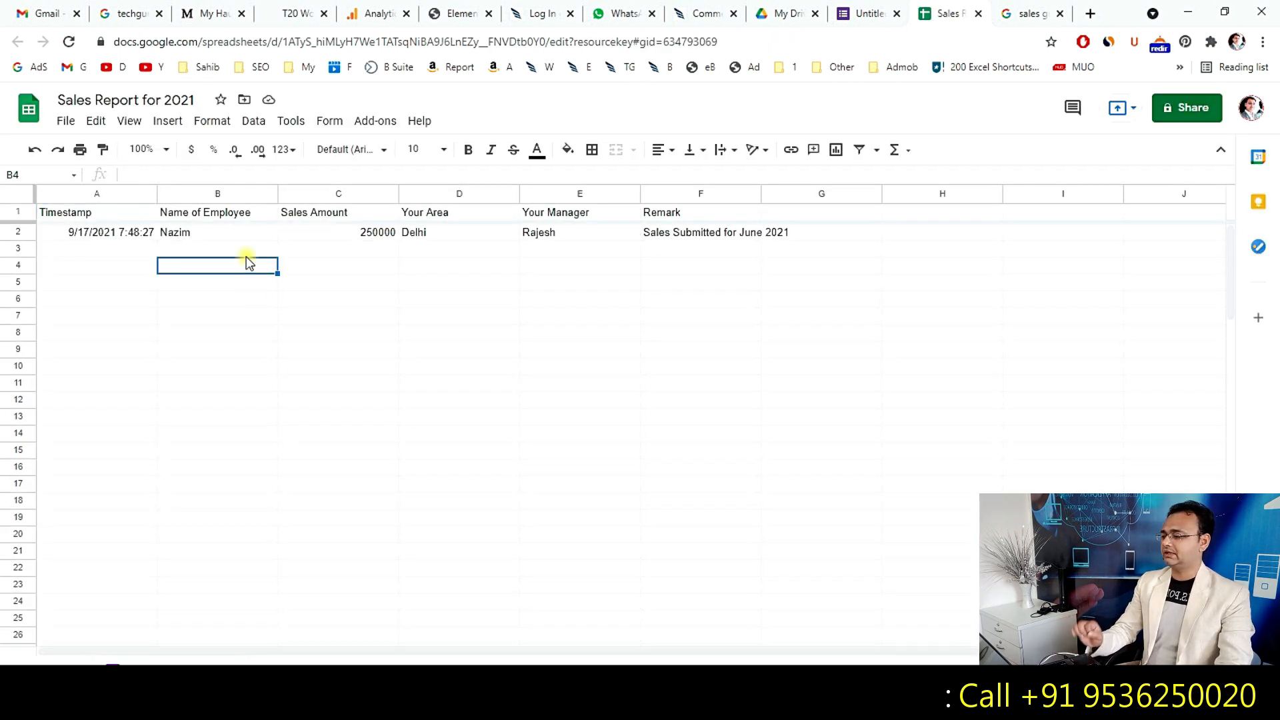
click(131, 235)
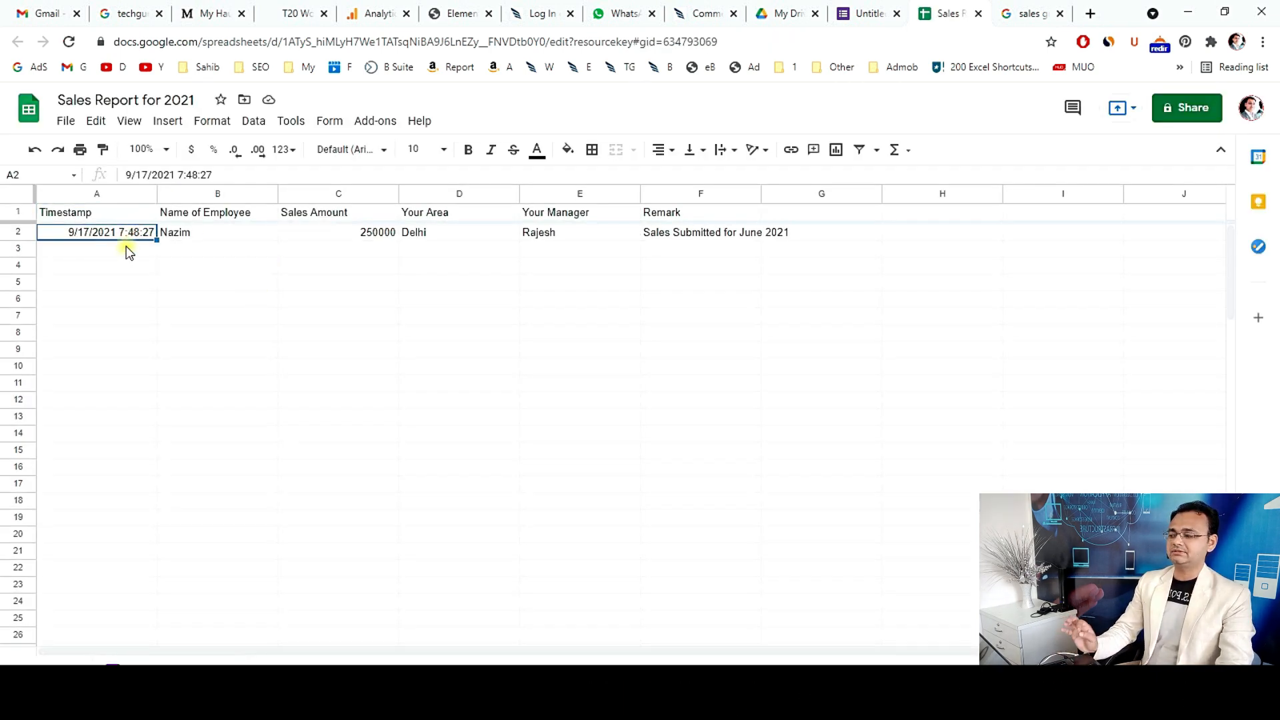
click(196, 232)
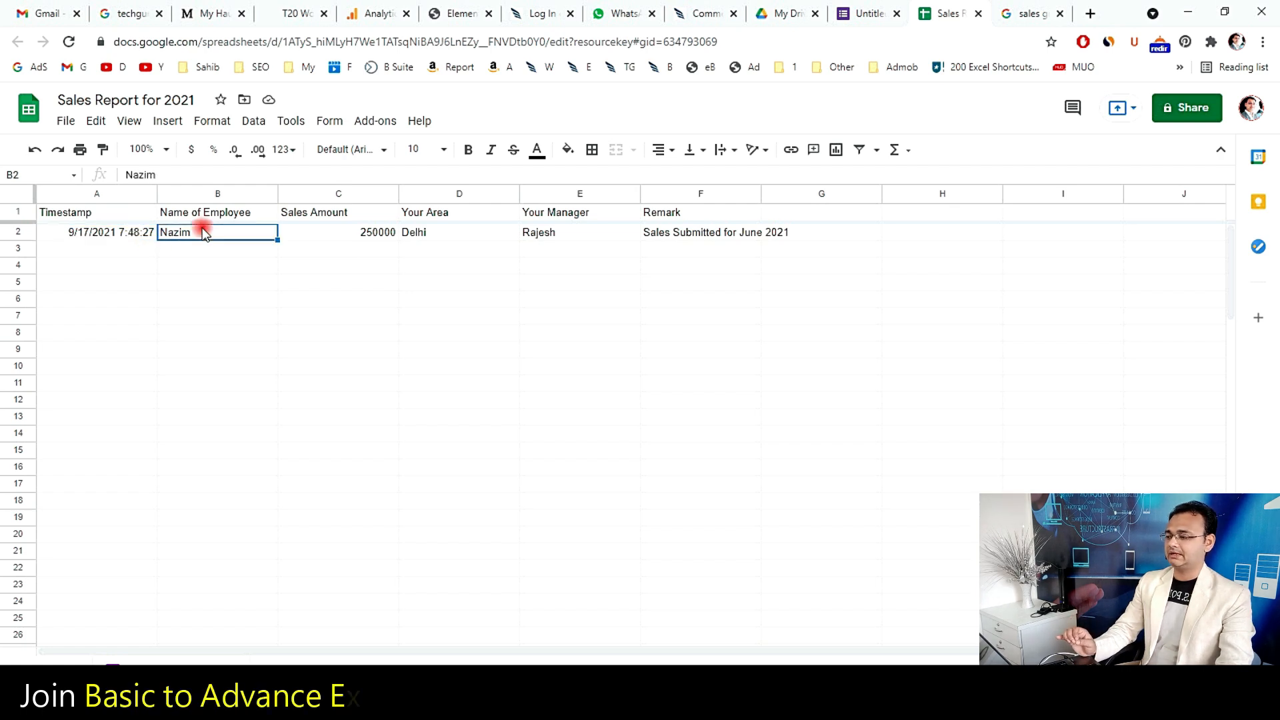
click(331, 233)
key(ctrl+shift+Right)
drag(206, 211, 691, 214)
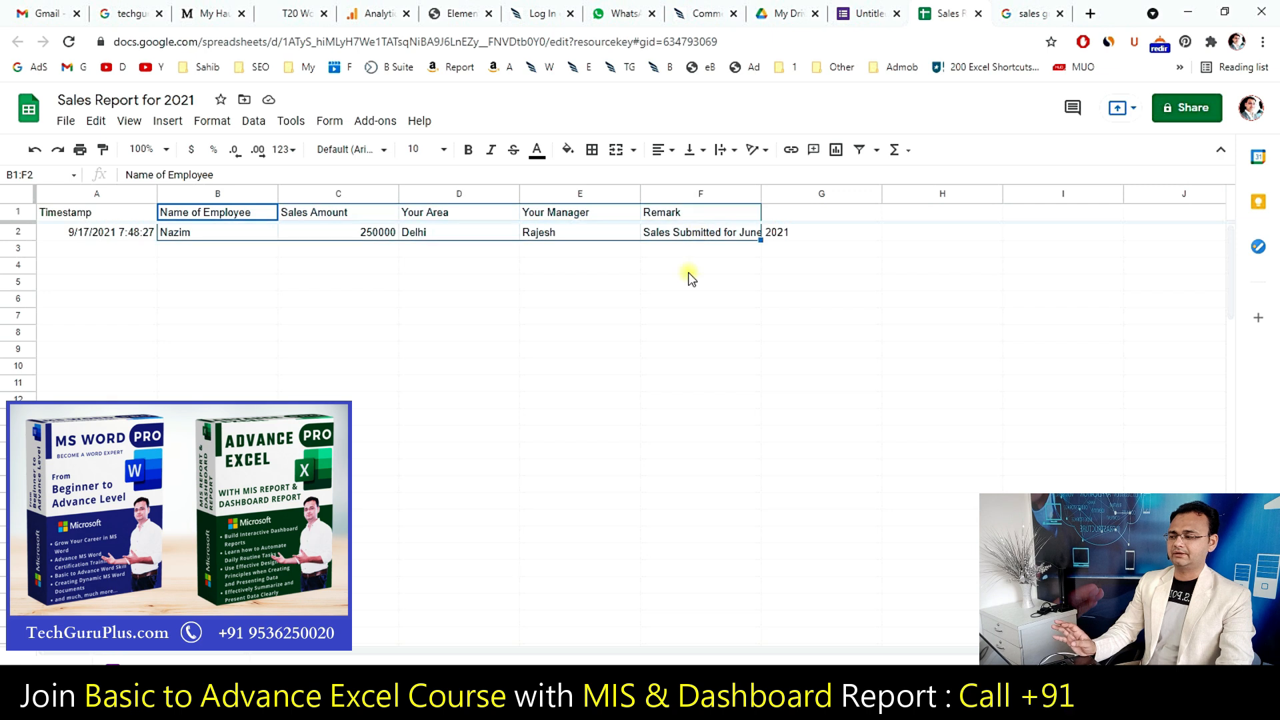
click(700, 316)
click(168, 250)
drag(231, 266, 234, 290)
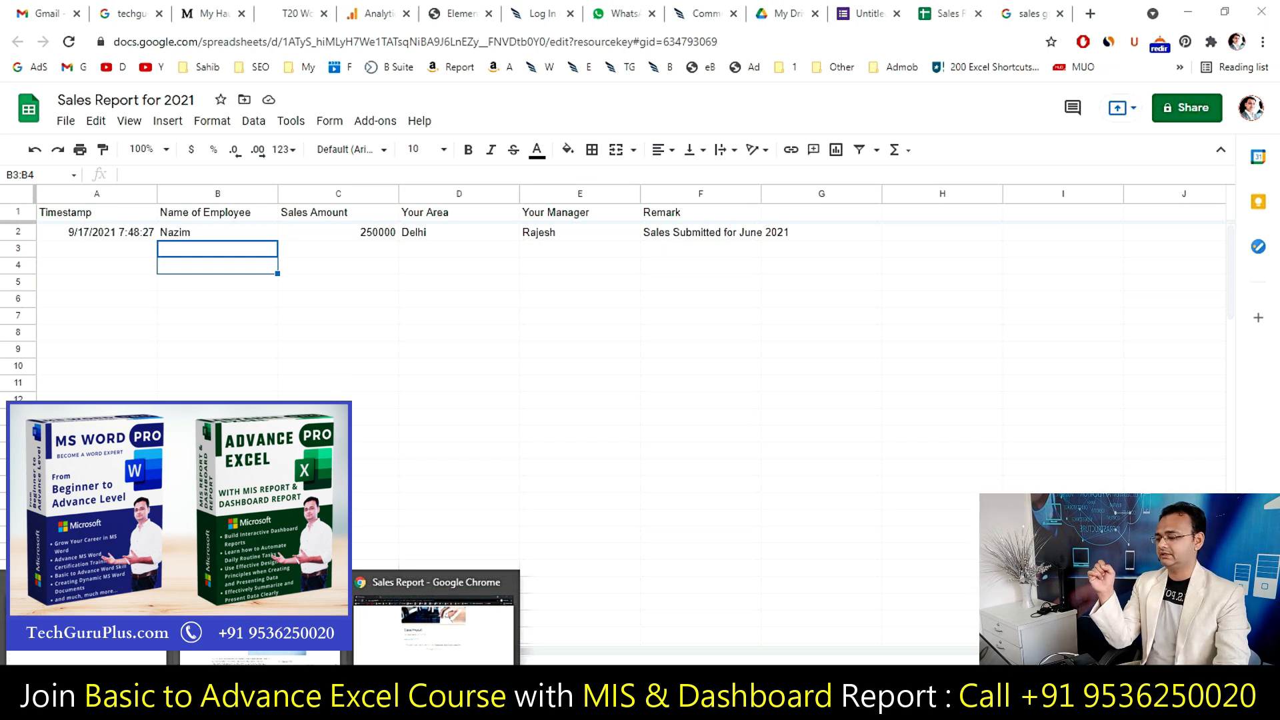
Switch to the published form, start another response, fill in the employee's name and enter 245000 as the Sales Amount
click(456, 634)
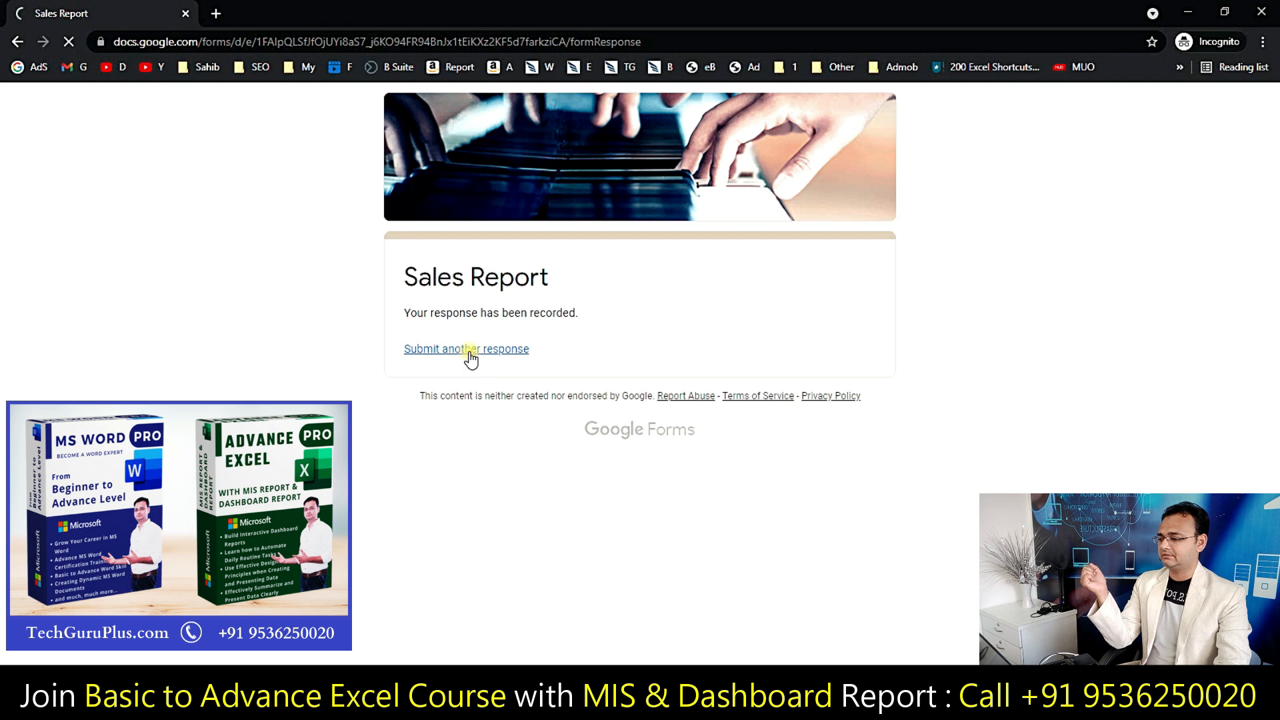
scroll(212, 394, down, 7)
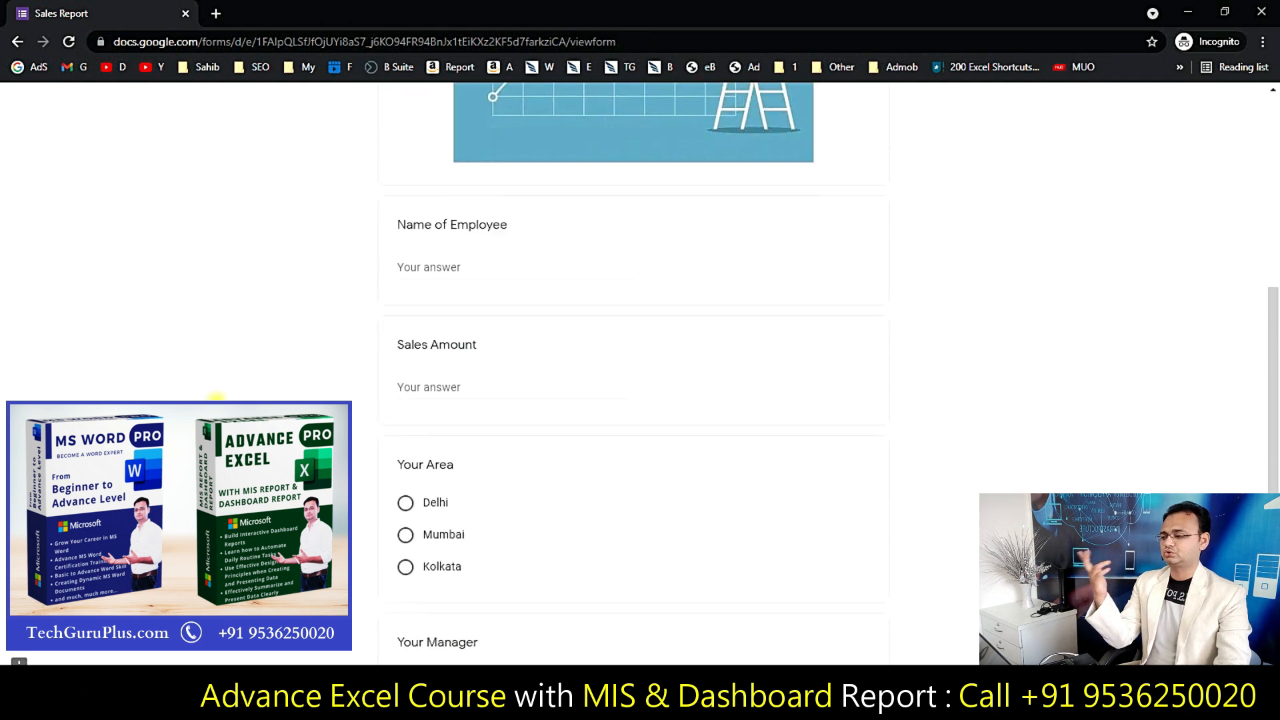
scroll(374, 246, down, 3)
scroll(449, 244, up, 3)
click(452, 246)
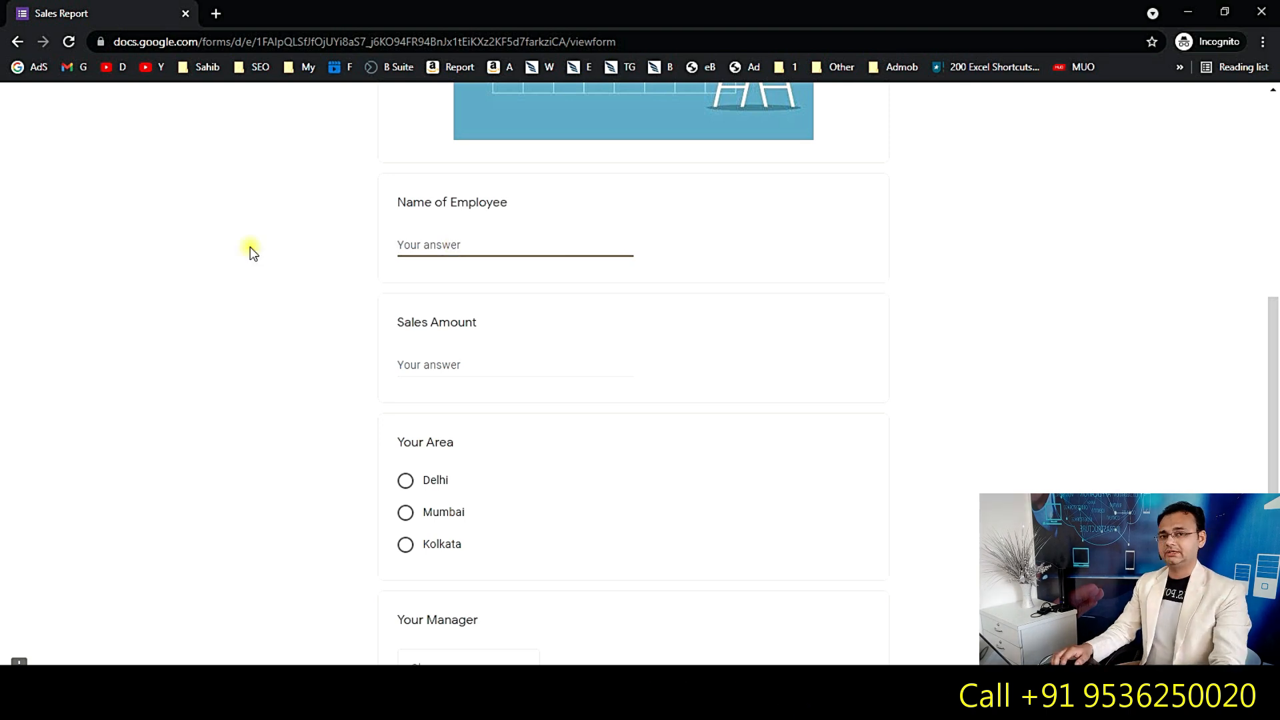
text(John)
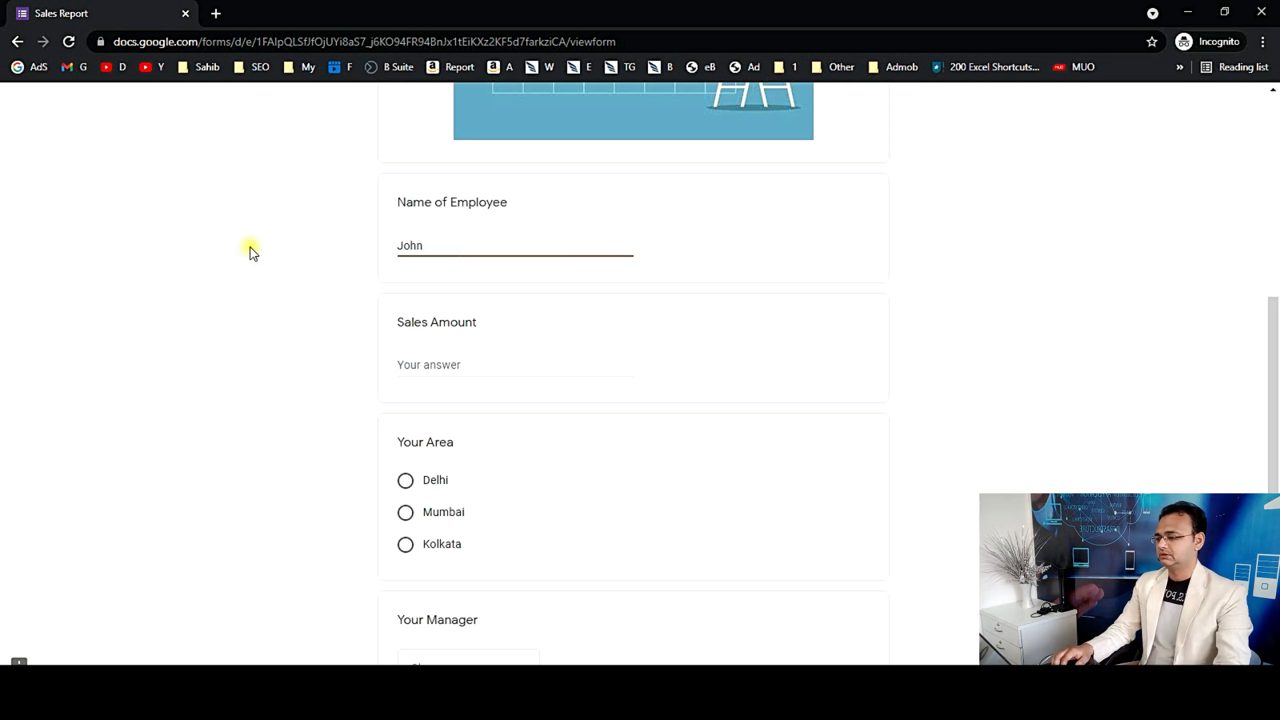
click(442, 364)
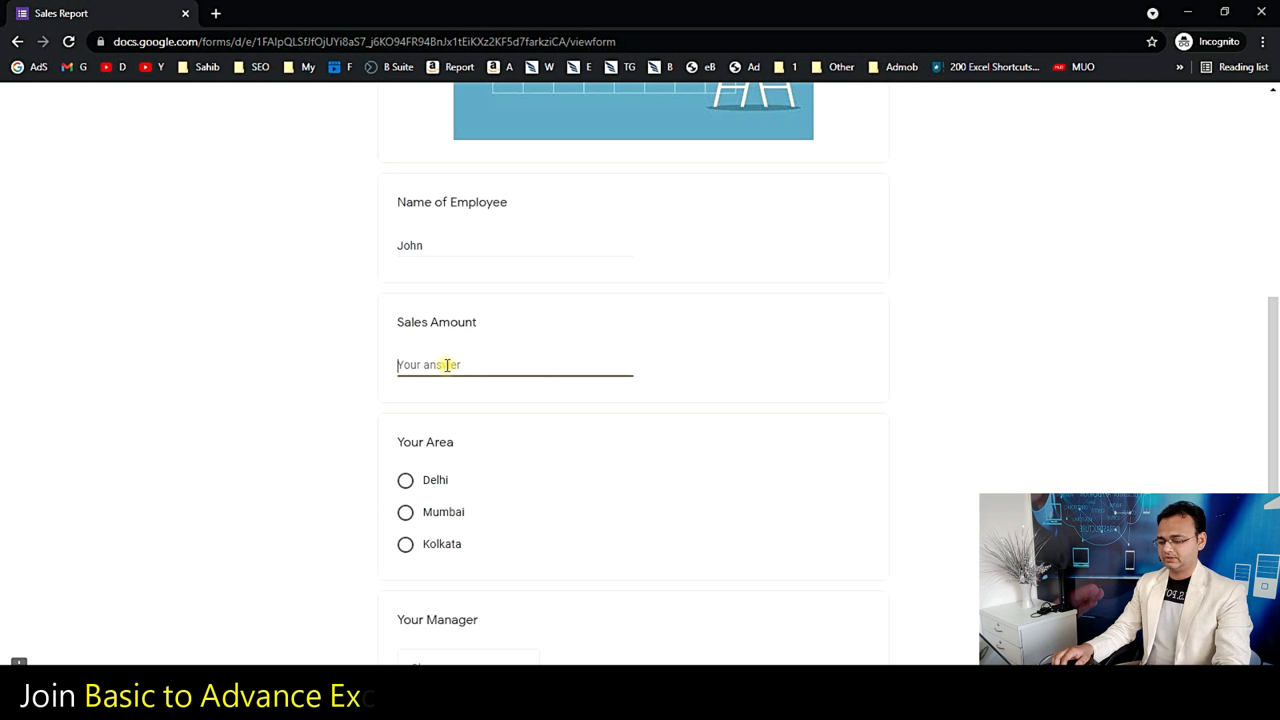
text(245000)
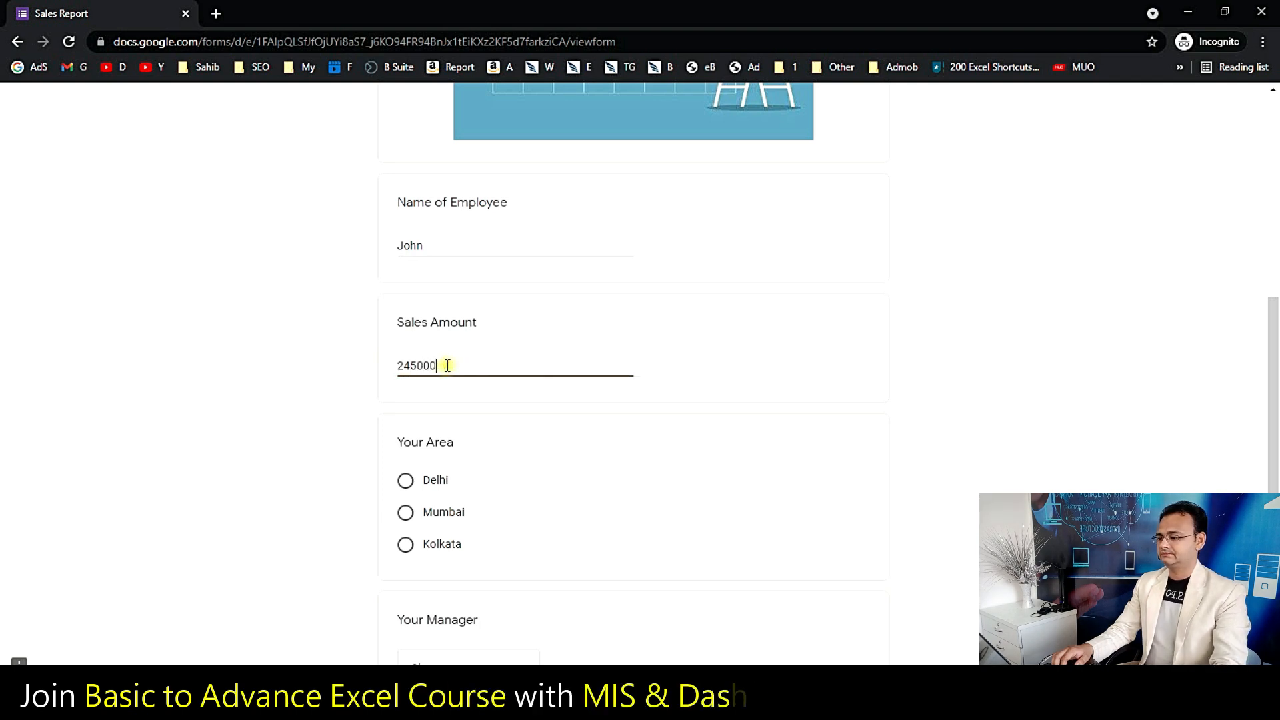
Choose Mumbai for "Your Area" and the first listed manager for "Your Manager"
scroll(405, 449, down, 1)
scroll(405, 449, down, 1)
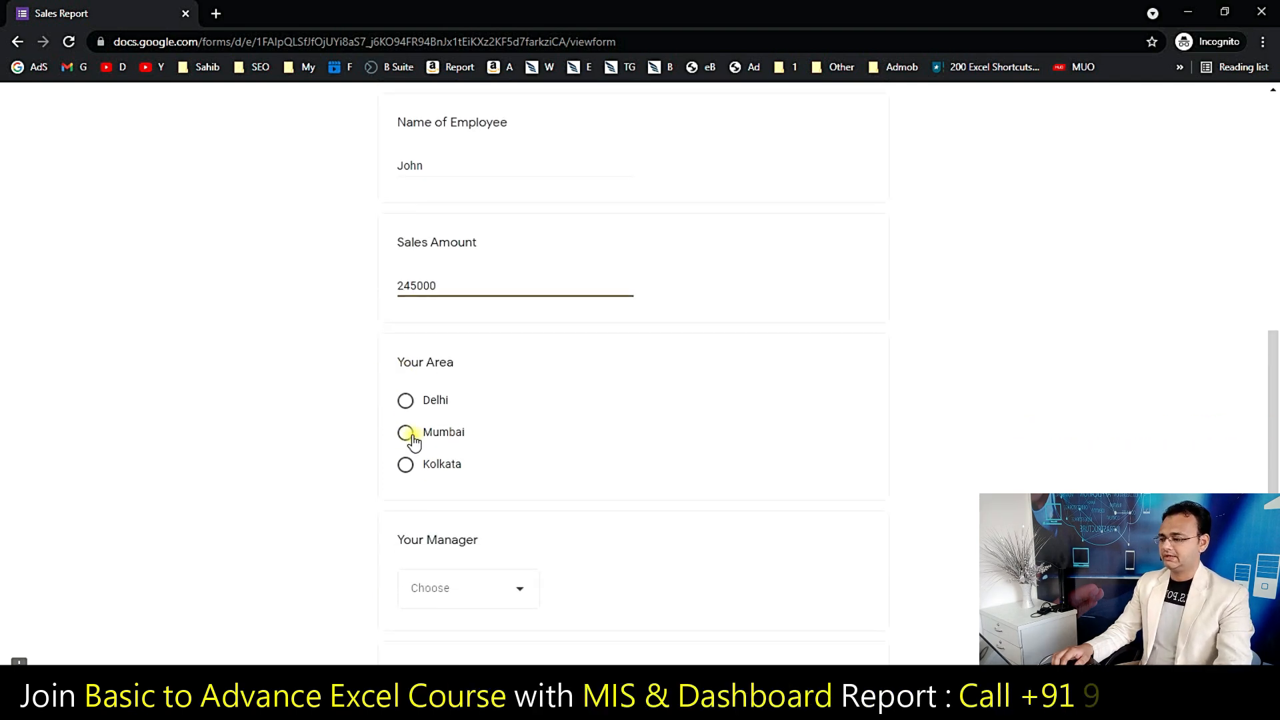
click(406, 431)
scroll(505, 403, down, 3)
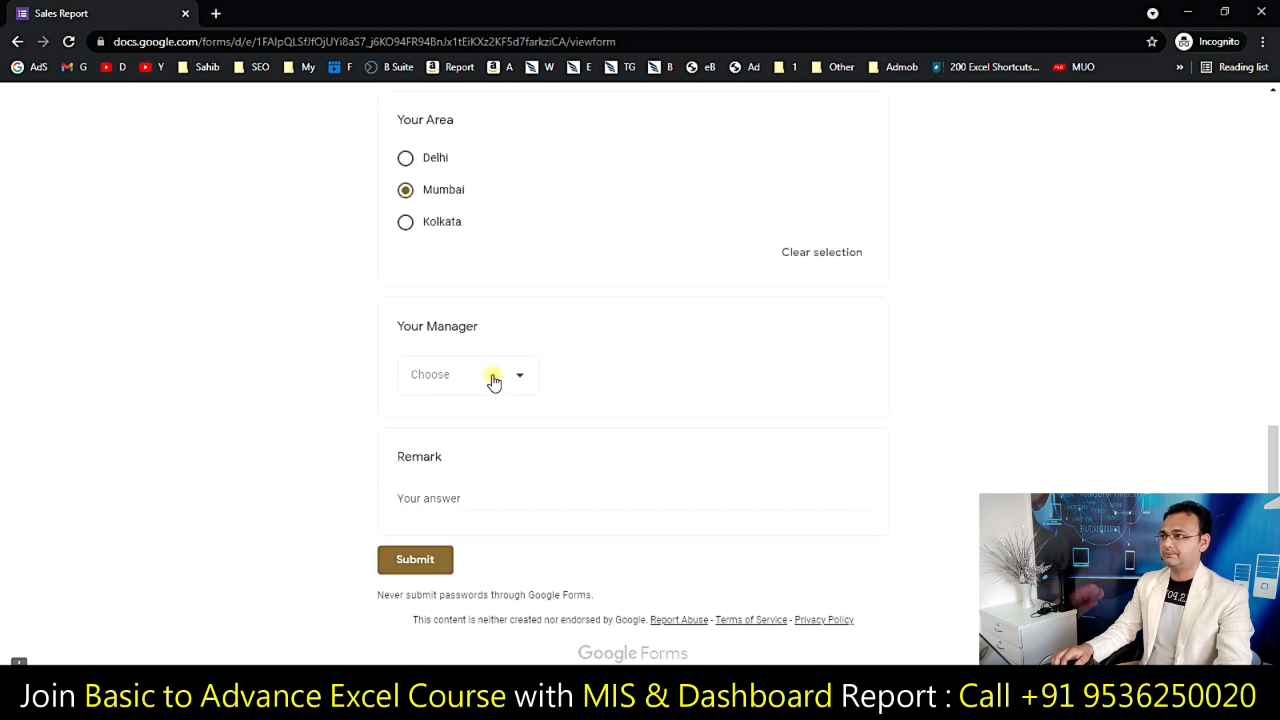
click(493, 380)
click(432, 427)
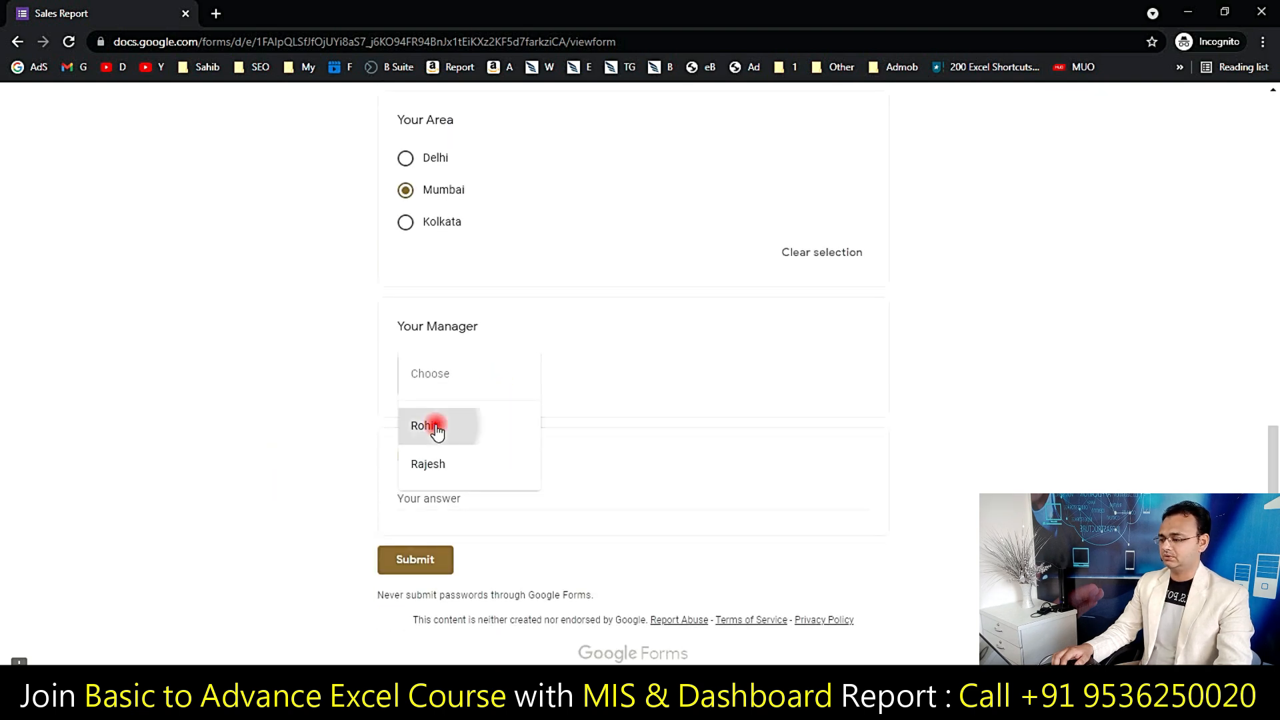
Enter the remark "Sales submitted for 2021", review the answers and submit the second response
text(Sales)
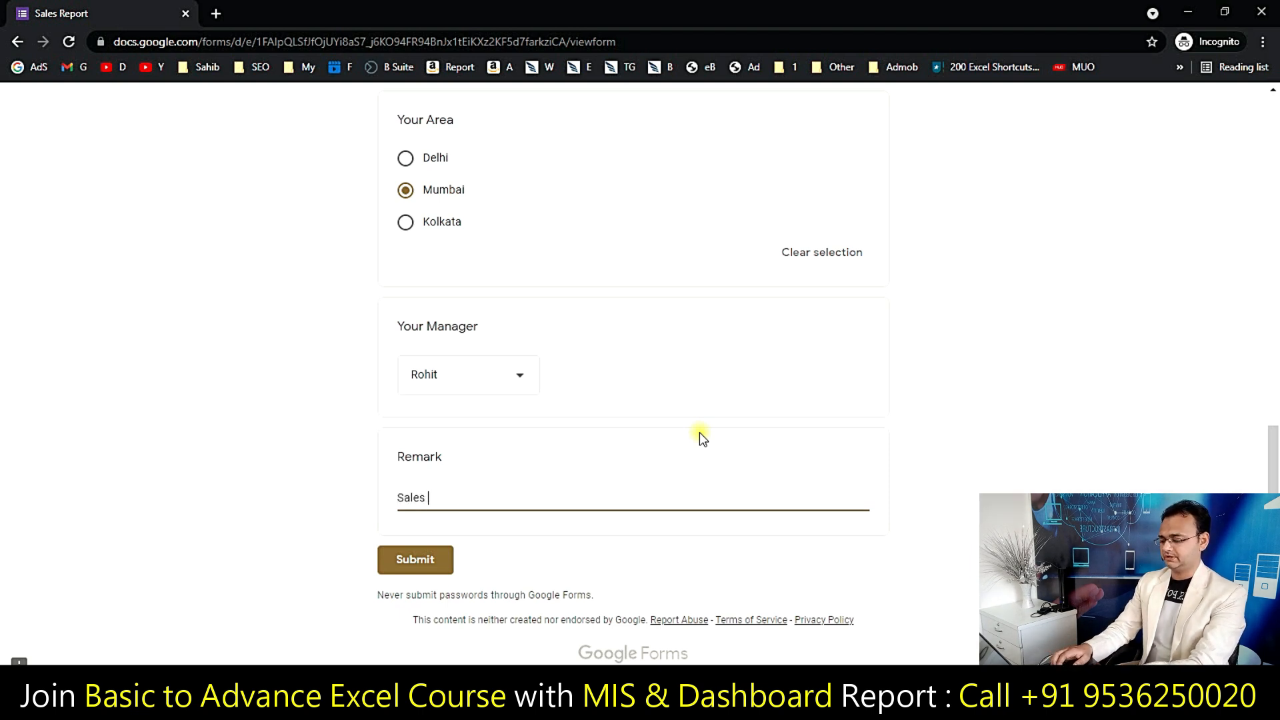
text( submitted for 2021)
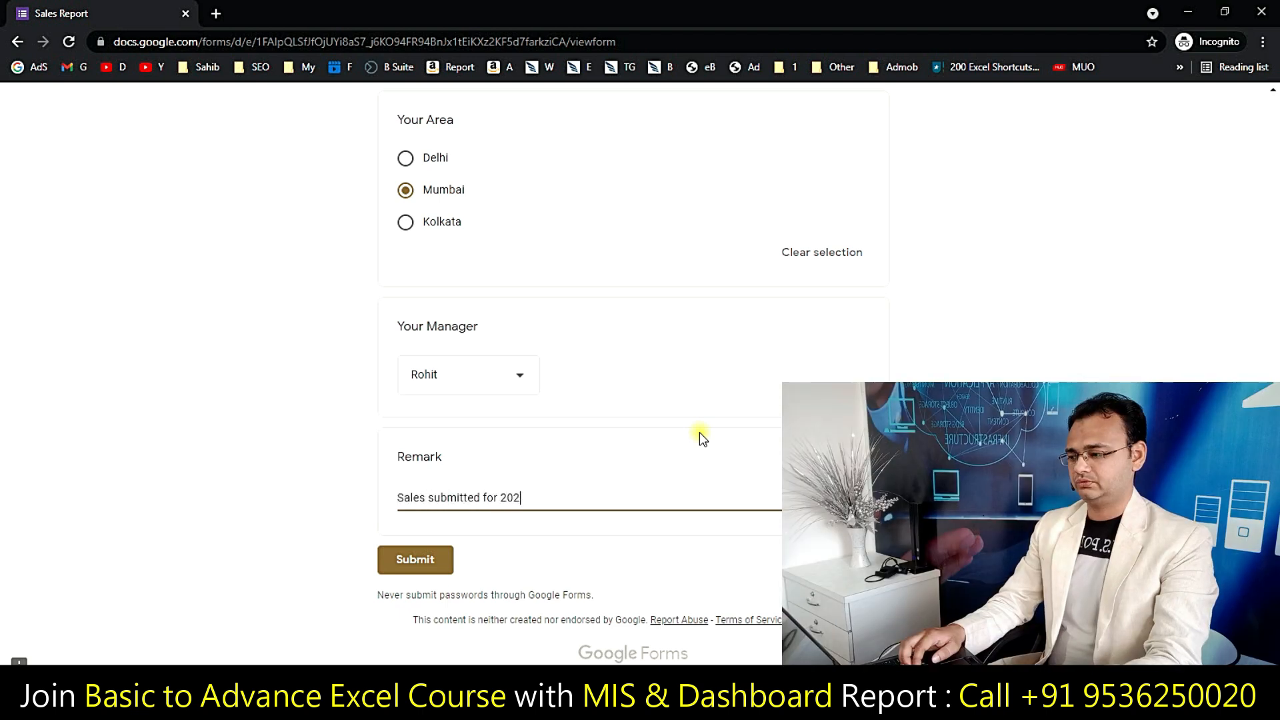
click(266, 431)
scroll(306, 514, up, 4)
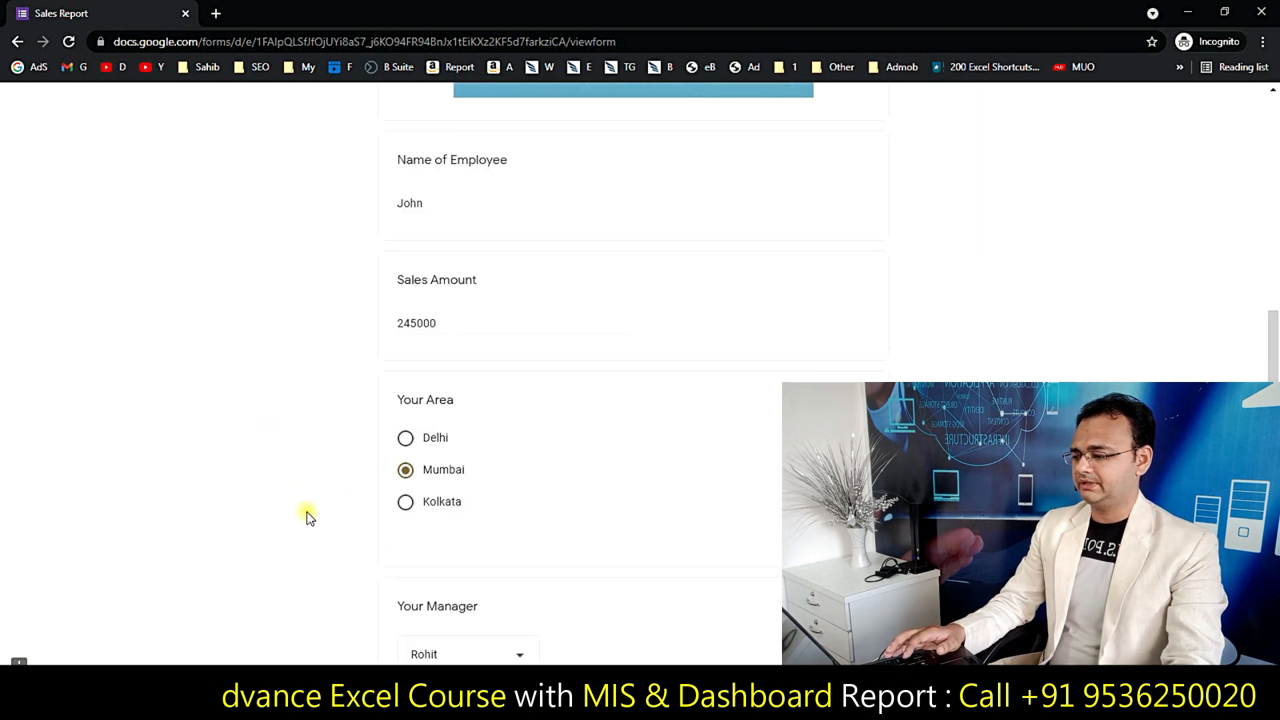
scroll(305, 514, down, 3)
click(408, 638)
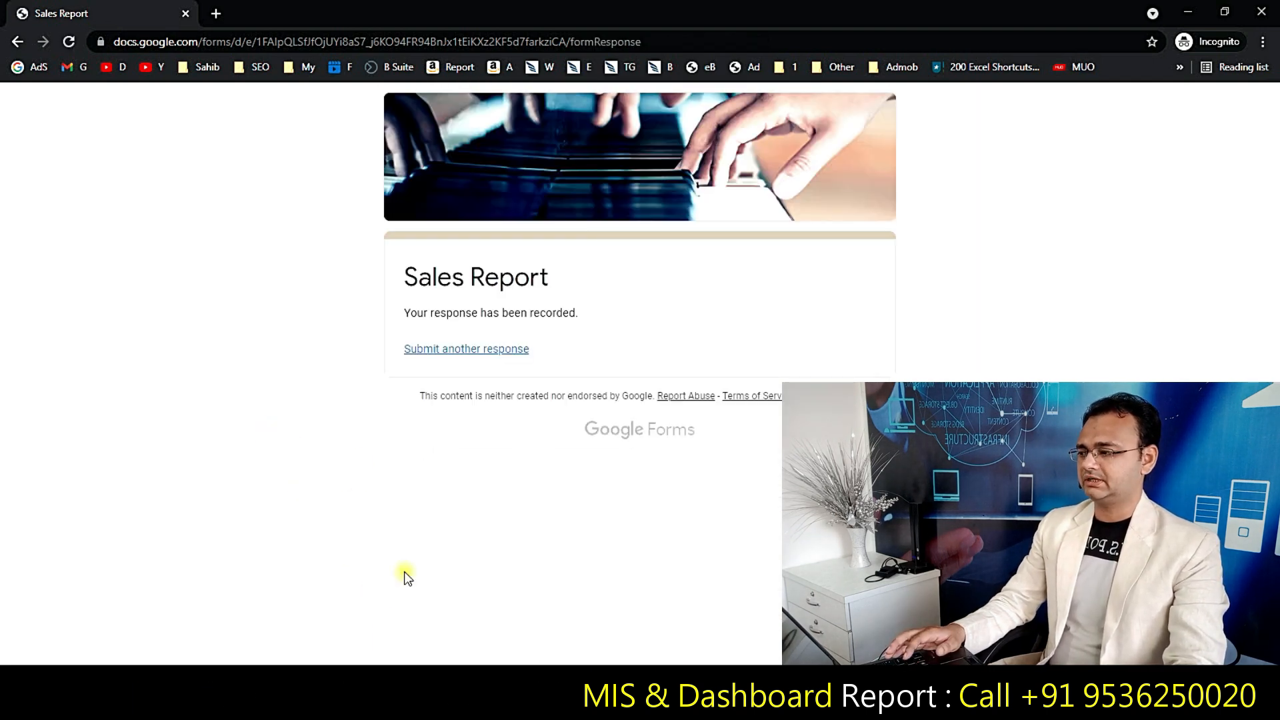
Return to the responses spreadsheet and examine the row added for the second submission
click(100, 679)
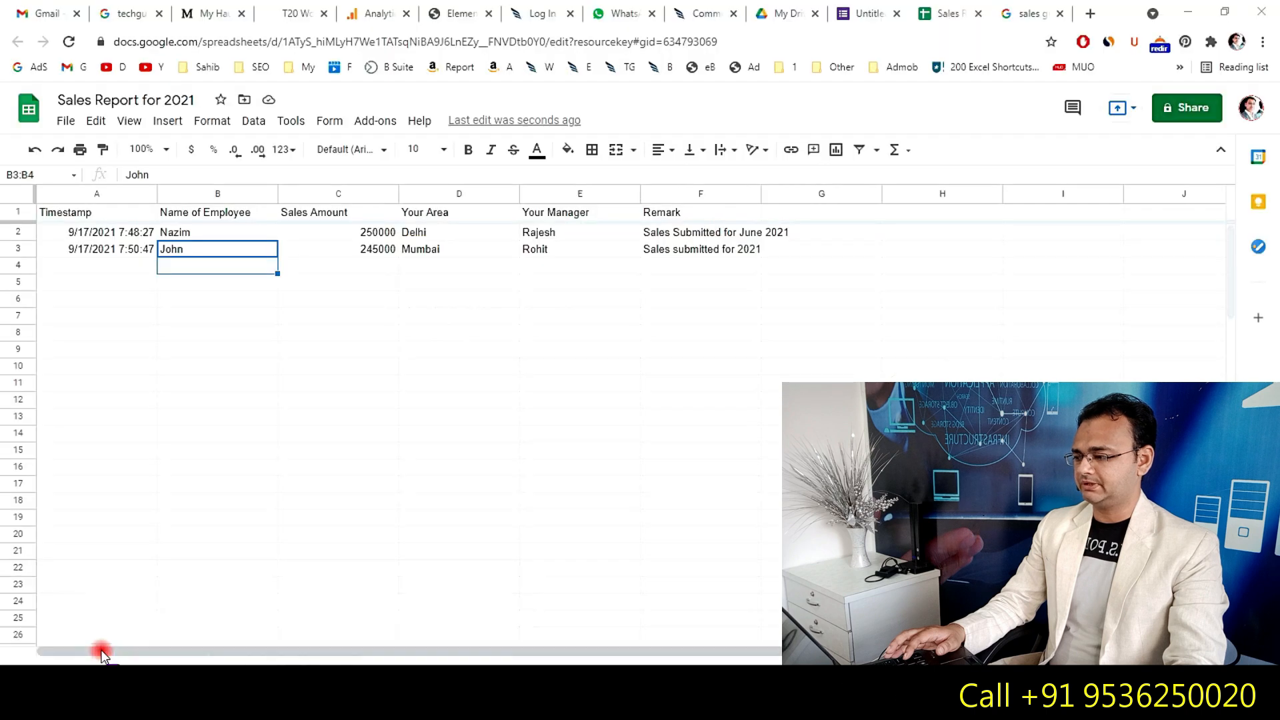
click(390, 340)
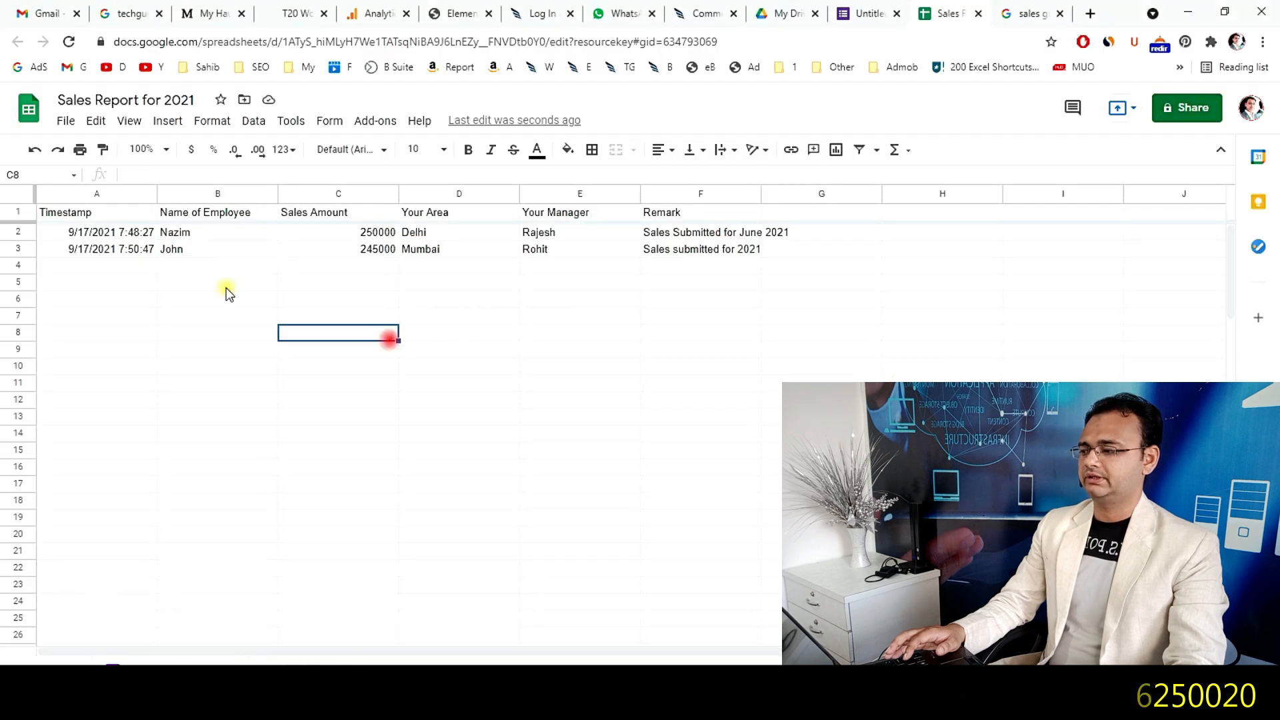
click(22, 249)
click(793, 353)
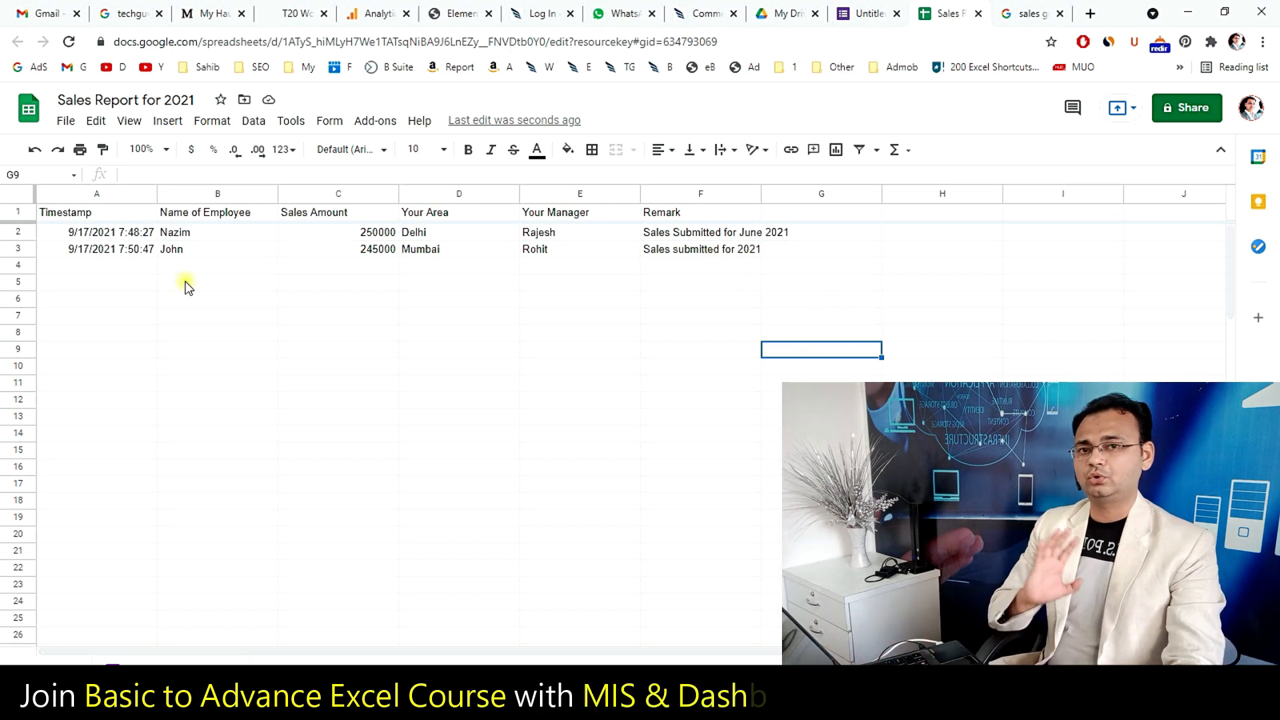
click(92, 252)
drag(92, 255, 264, 433)
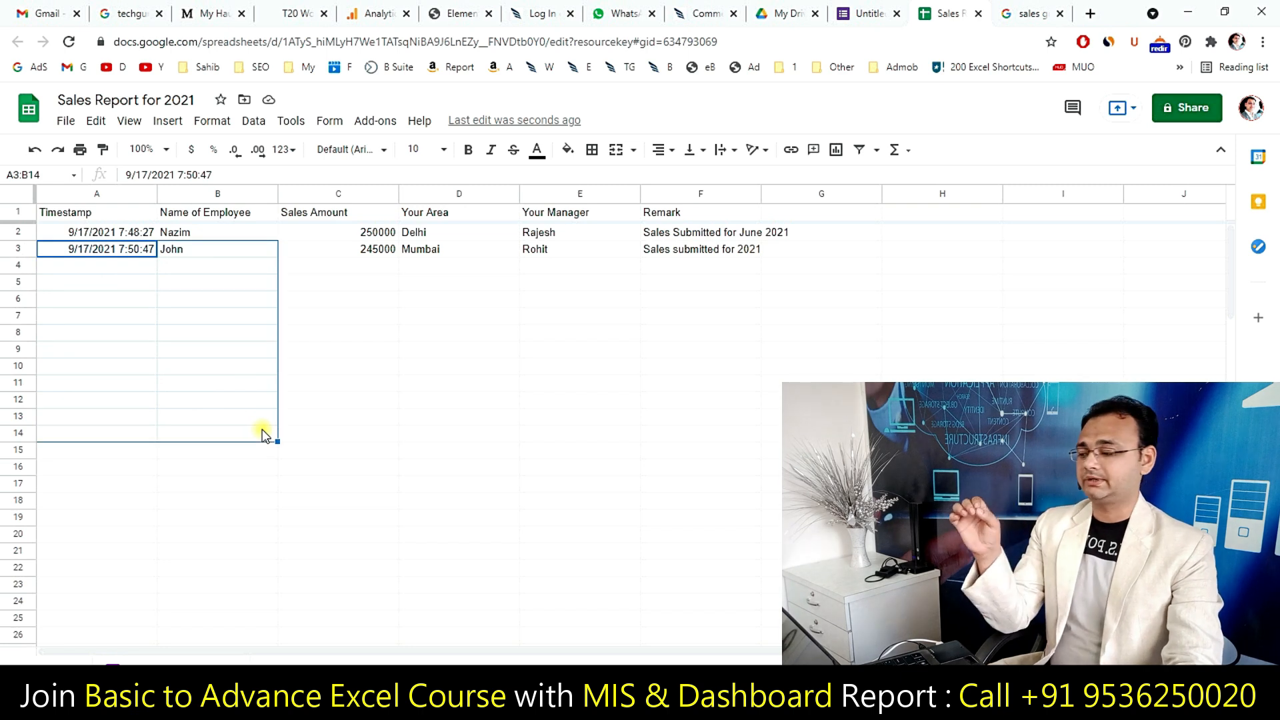
click(504, 298)
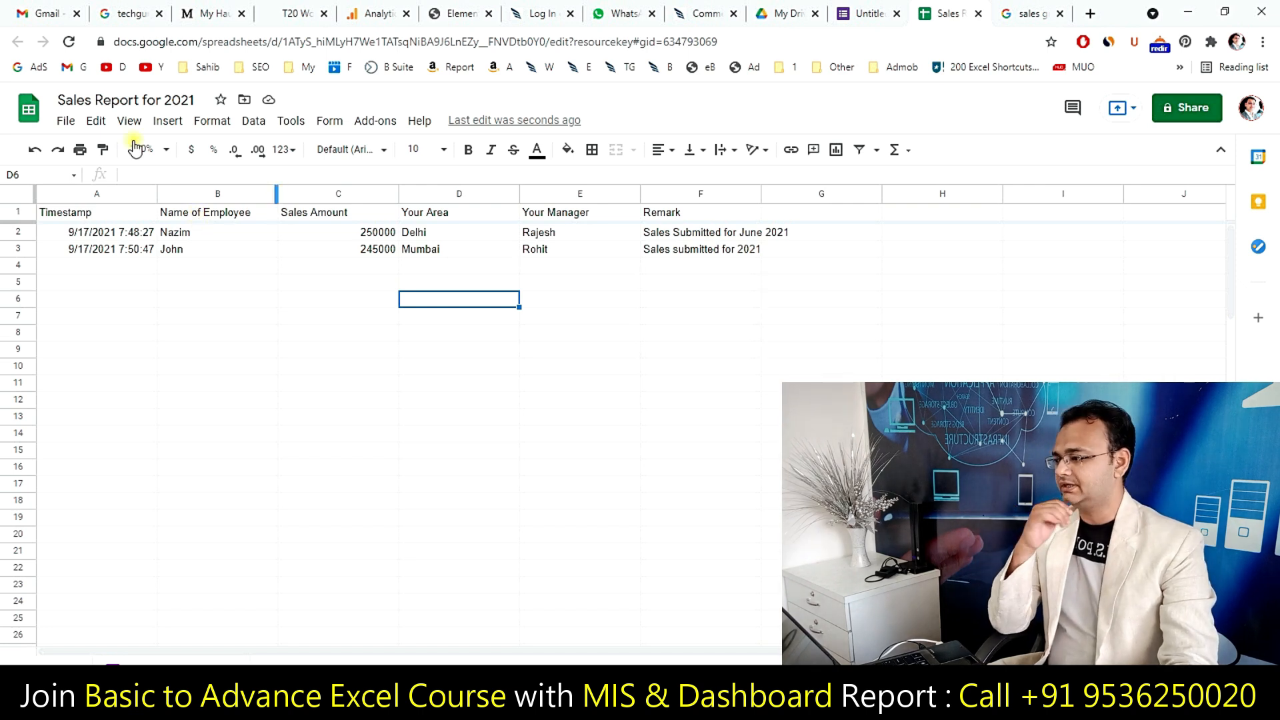
Open the spreadsheet's Publish to the web settings, compare the Link and Embed options, and stay with Link
click(66, 123)
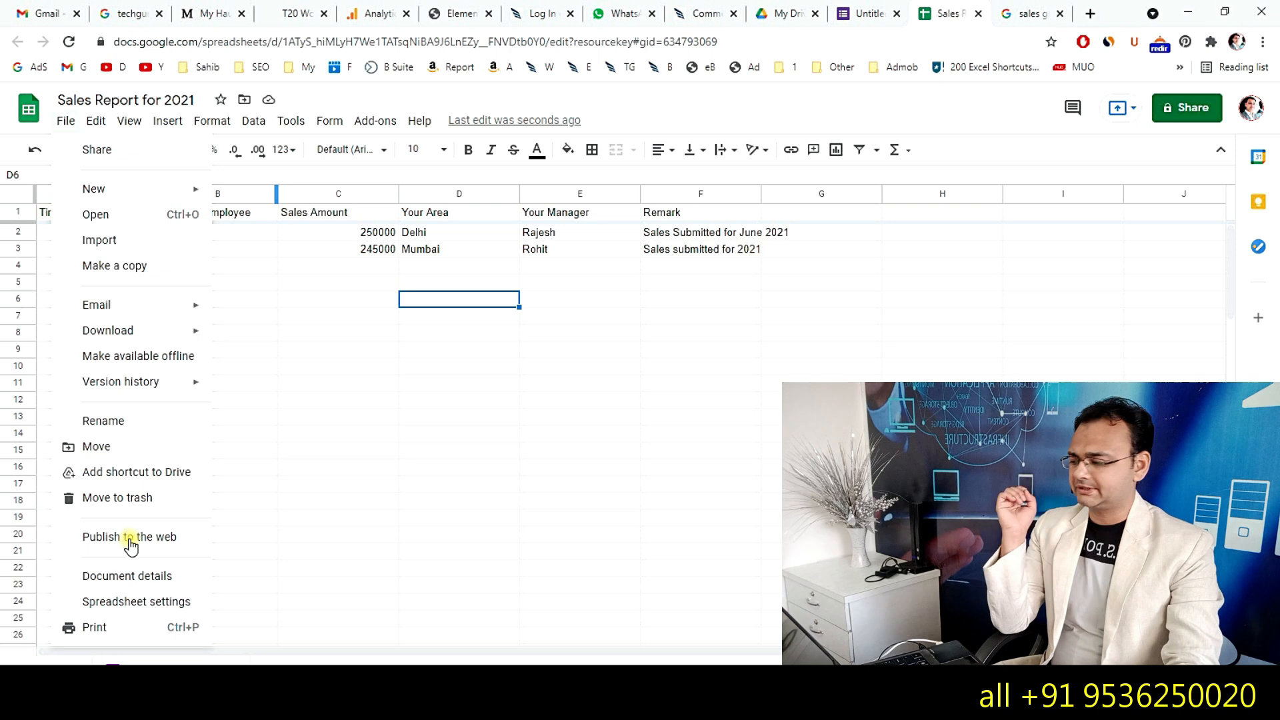
click(129, 541)
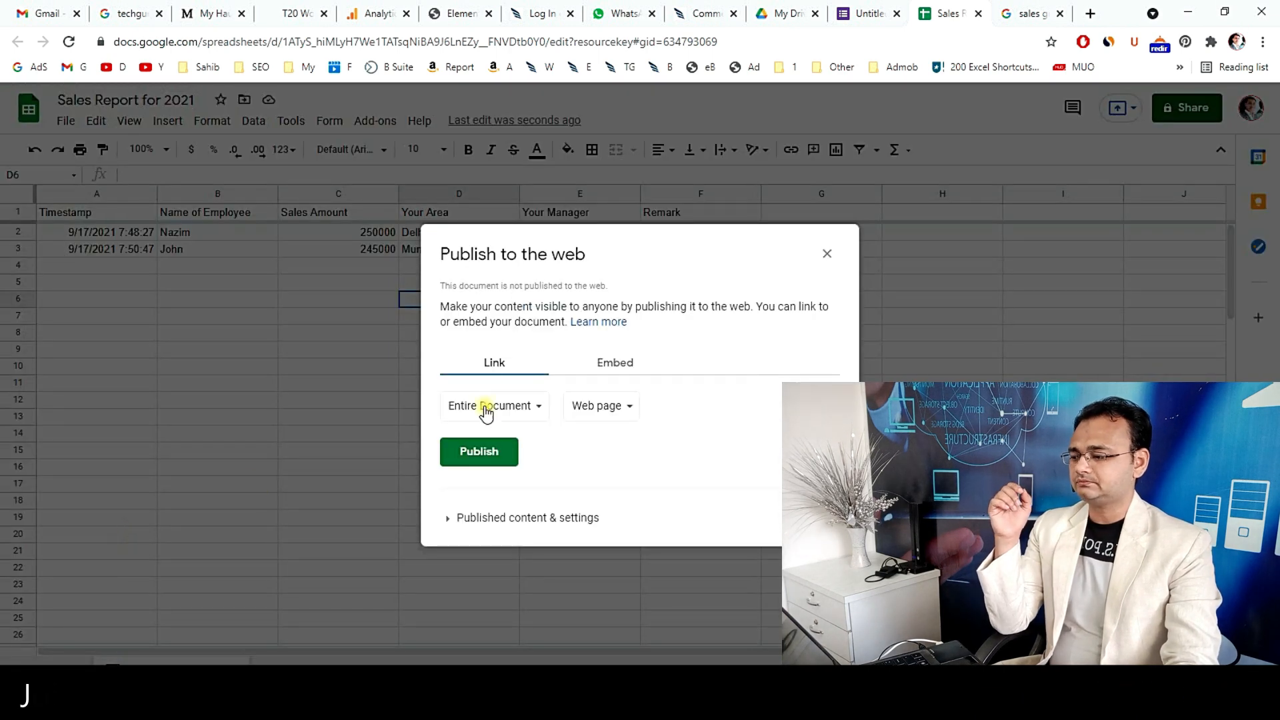
click(602, 364)
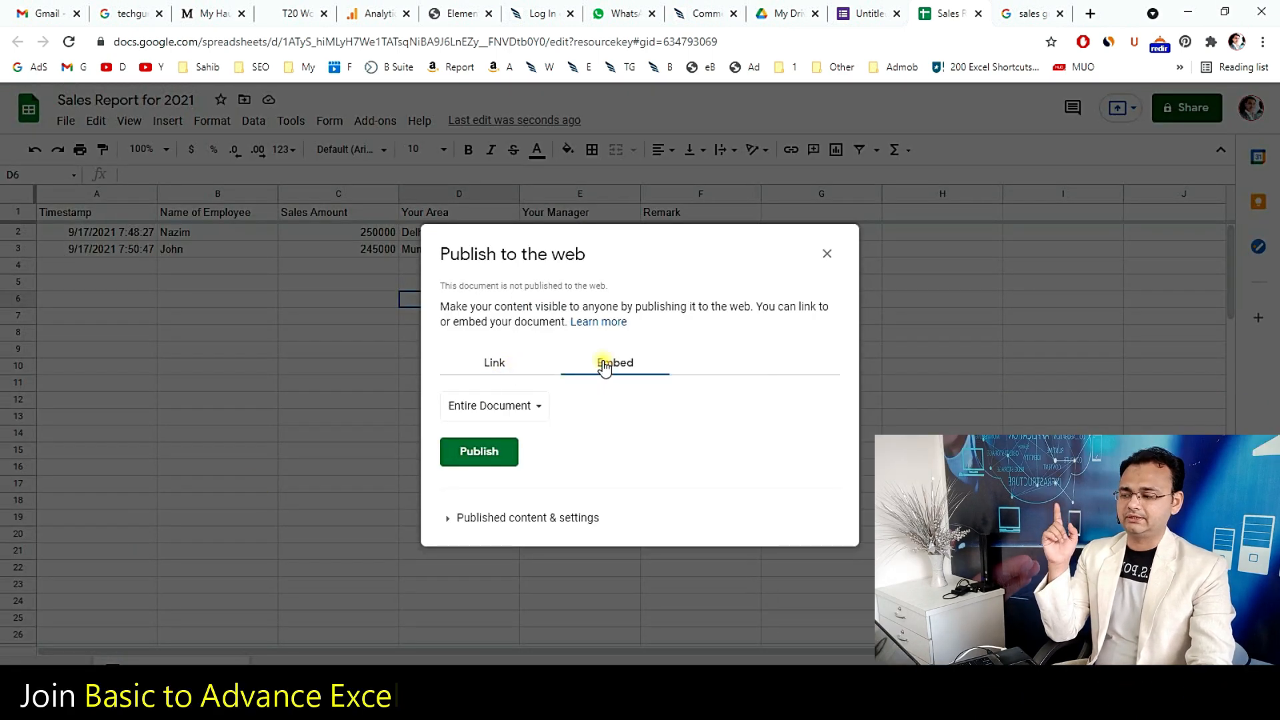
click(485, 366)
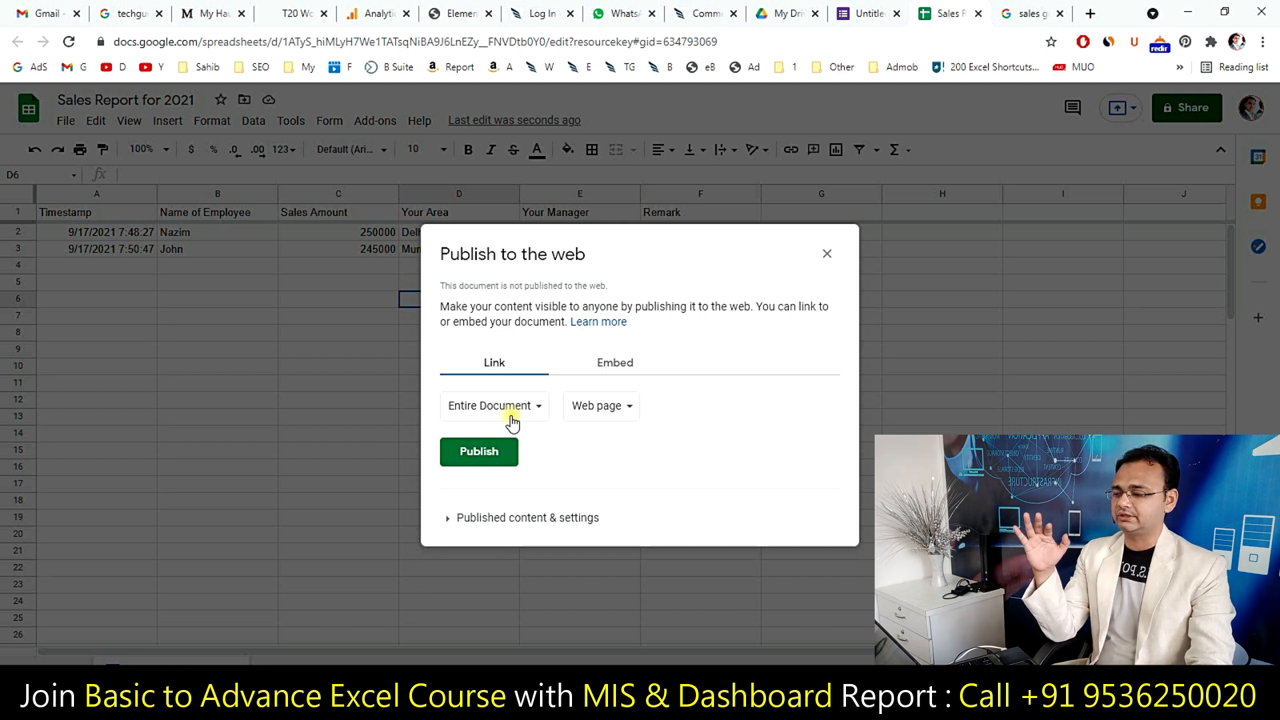
click(610, 366)
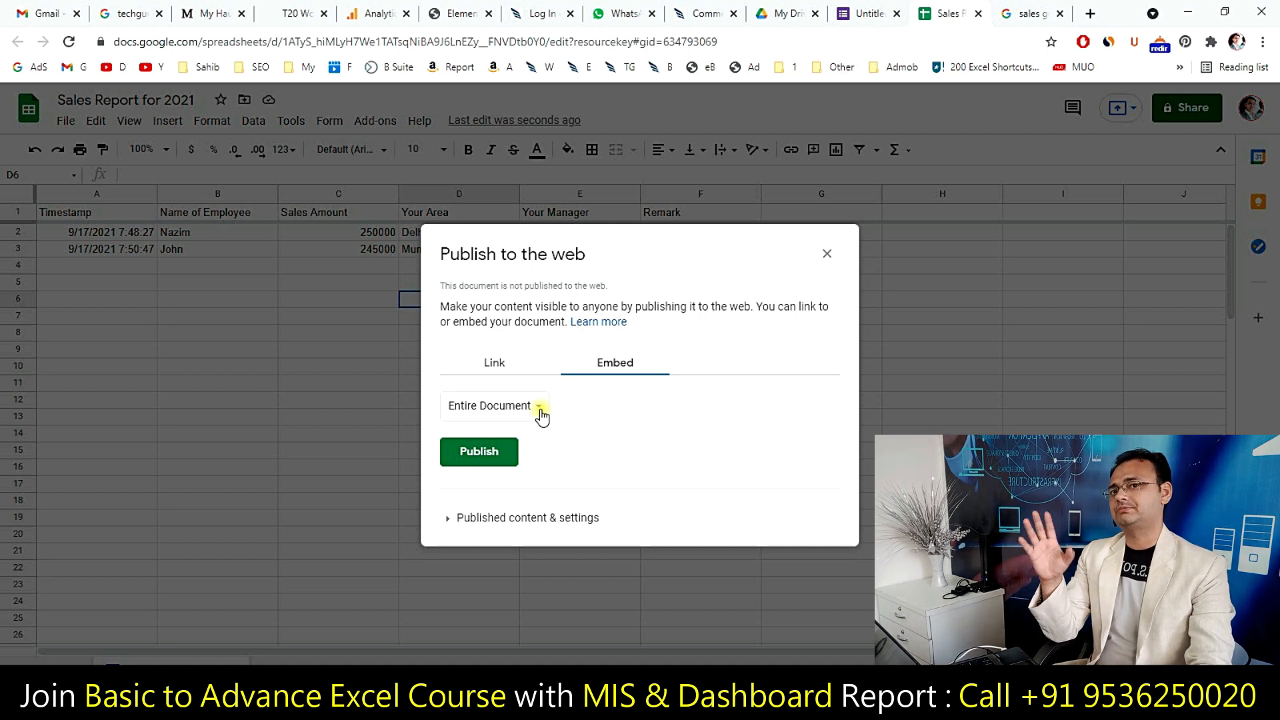
click(510, 363)
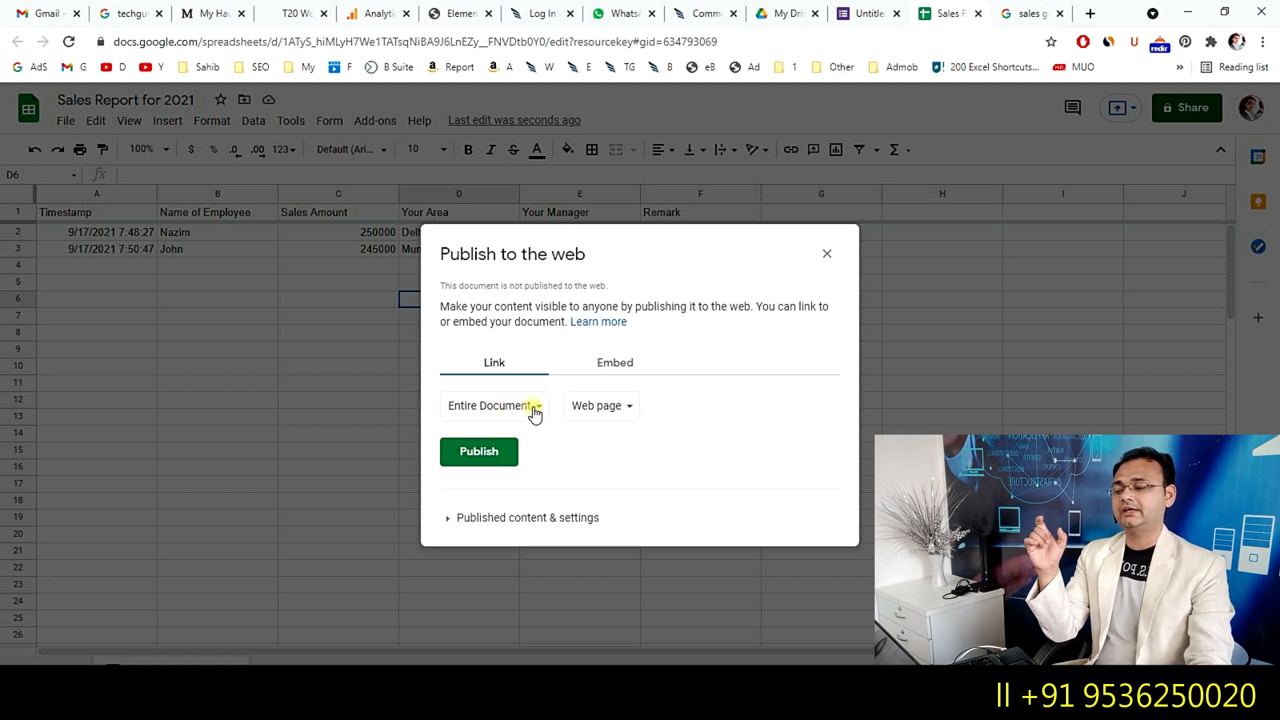
Publish only the Form Responses 1 sheet to the web as a web page and confirm the publication
click(532, 410)
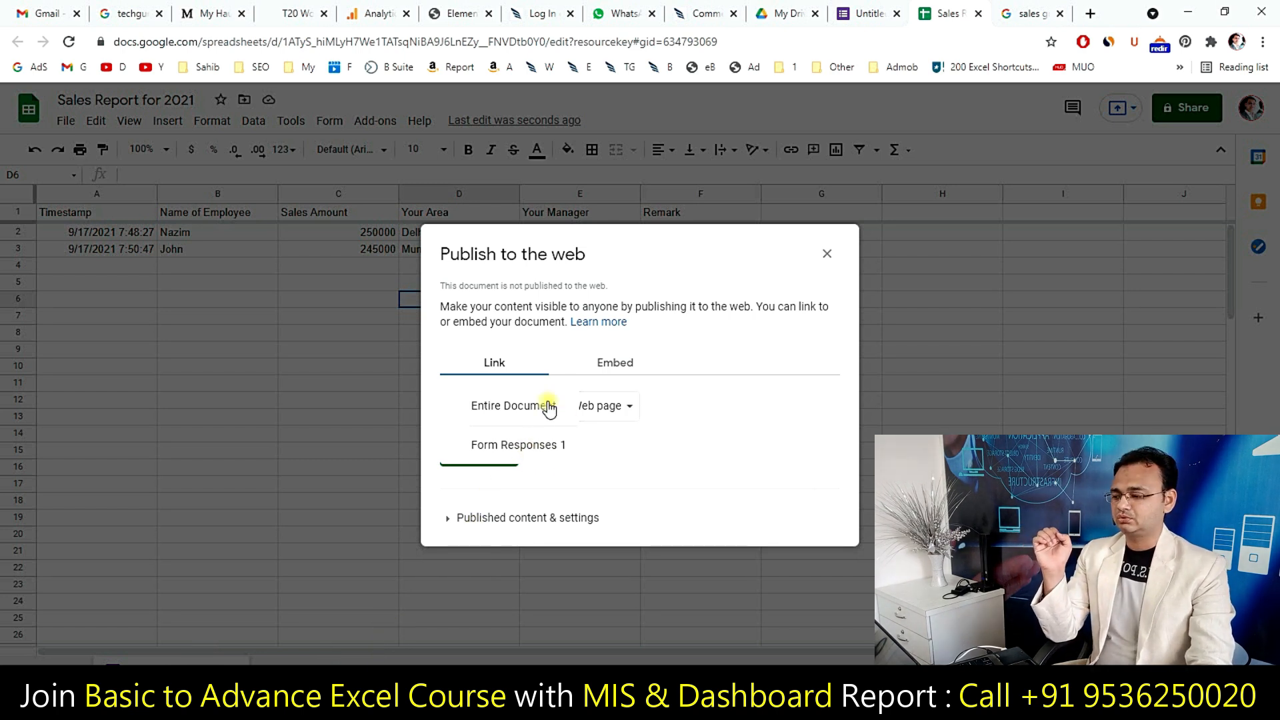
click(487, 452)
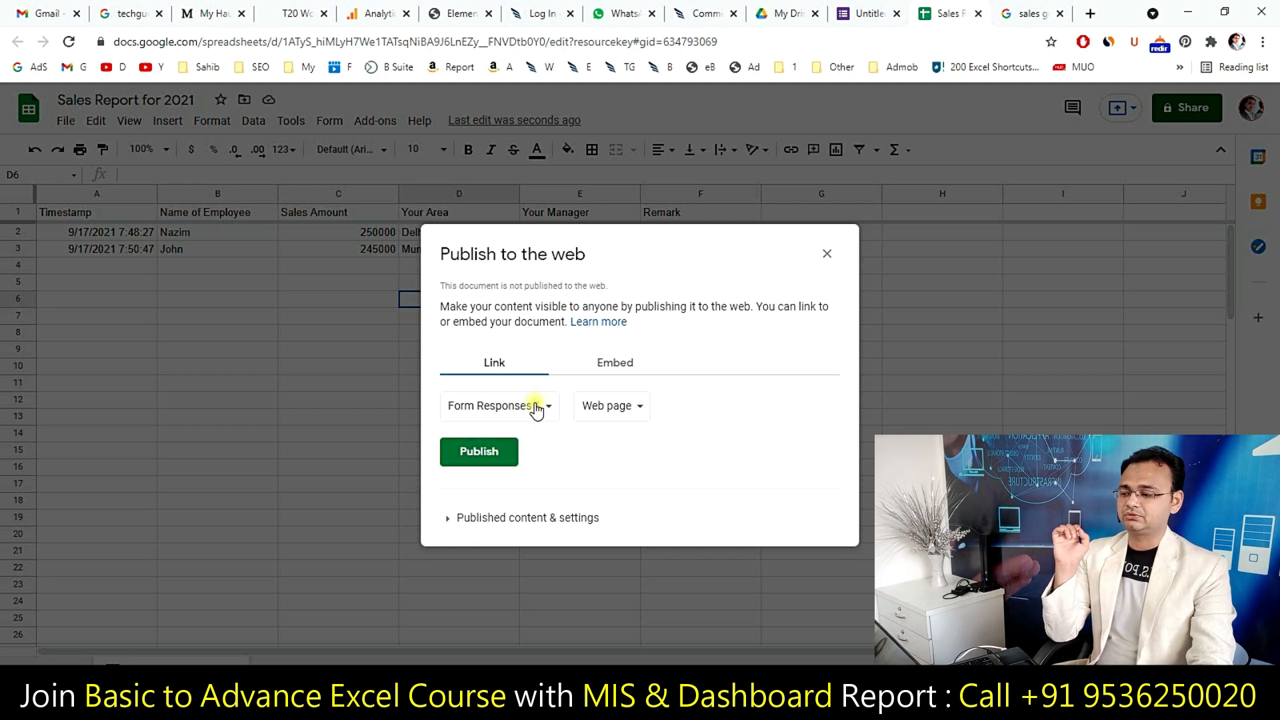
click(629, 414)
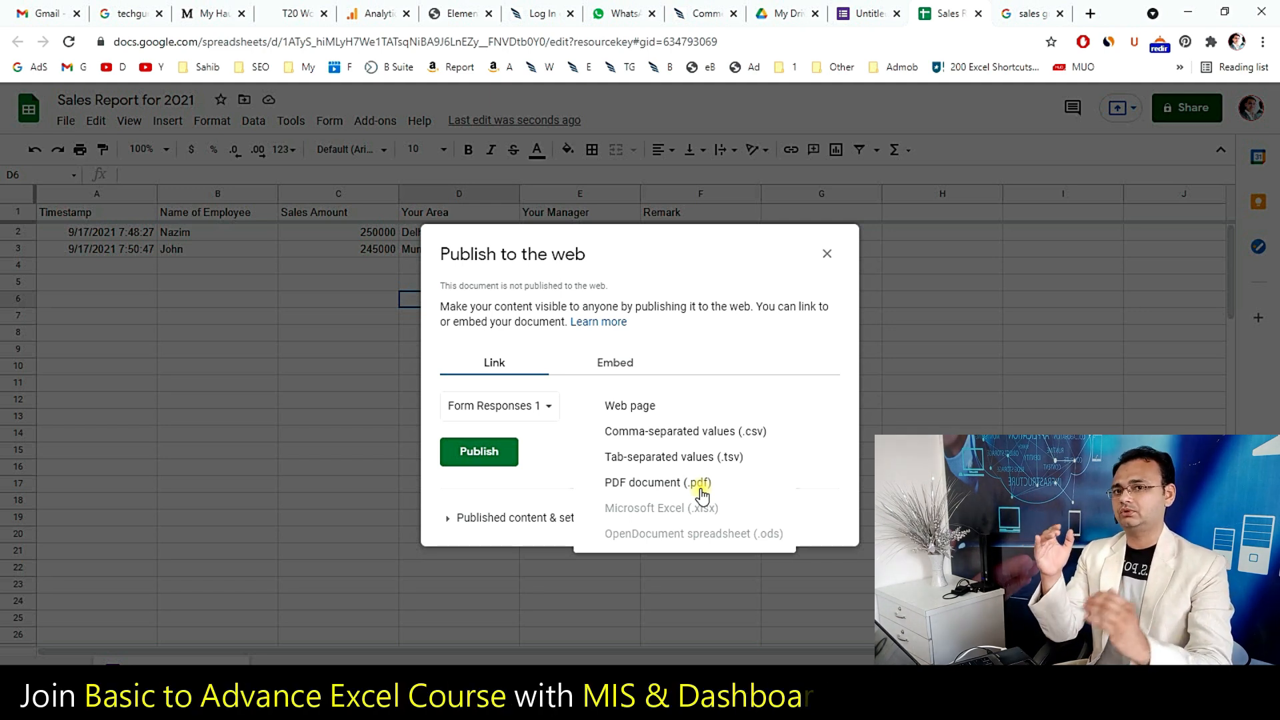
click(710, 408)
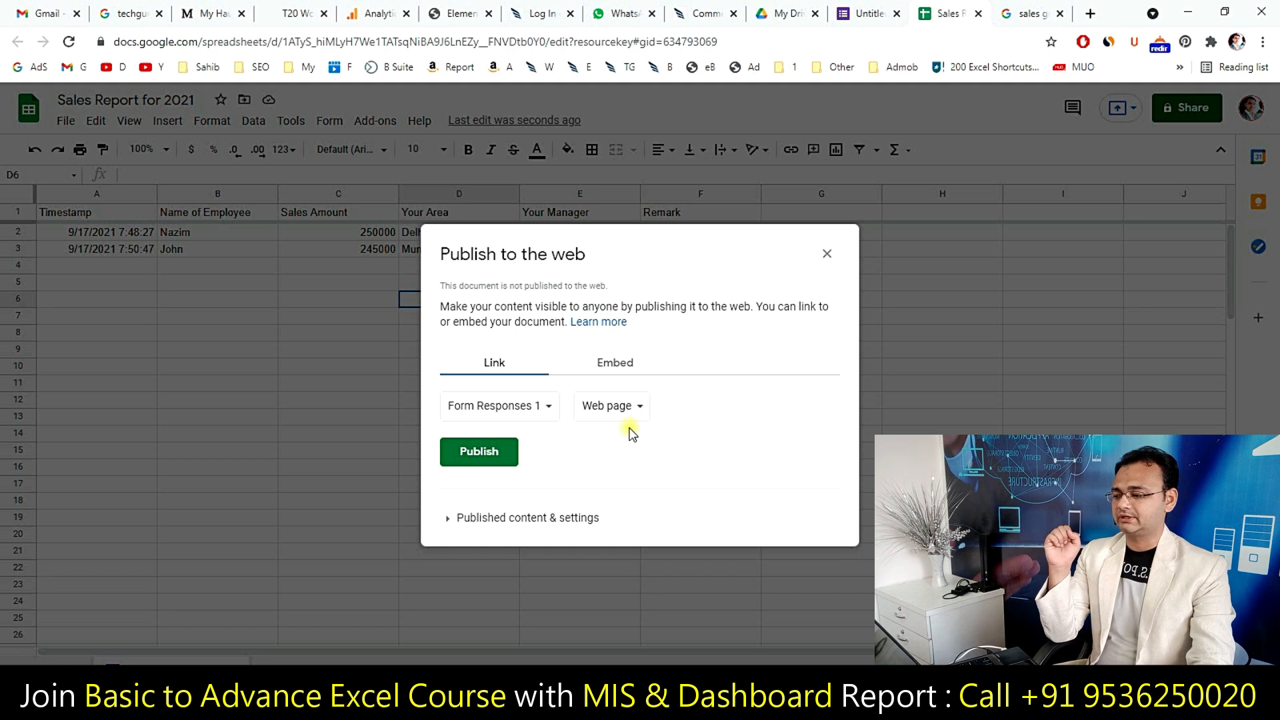
click(471, 459)
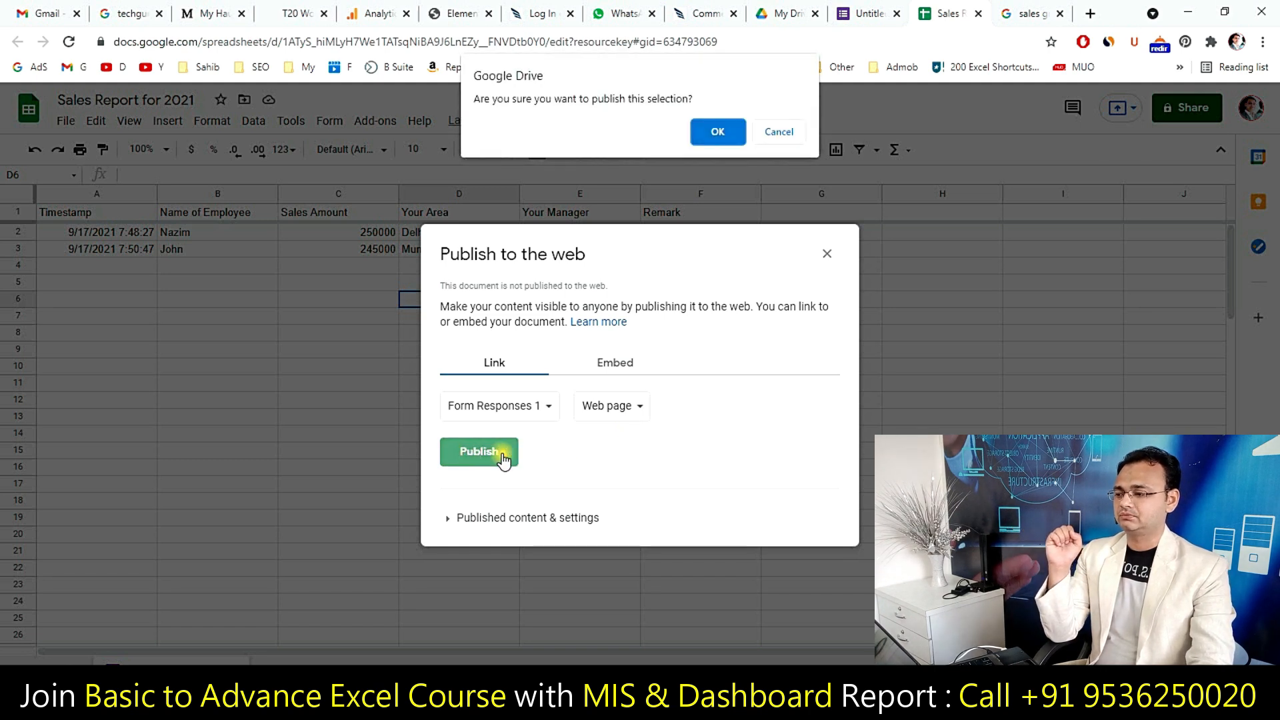
click(730, 136)
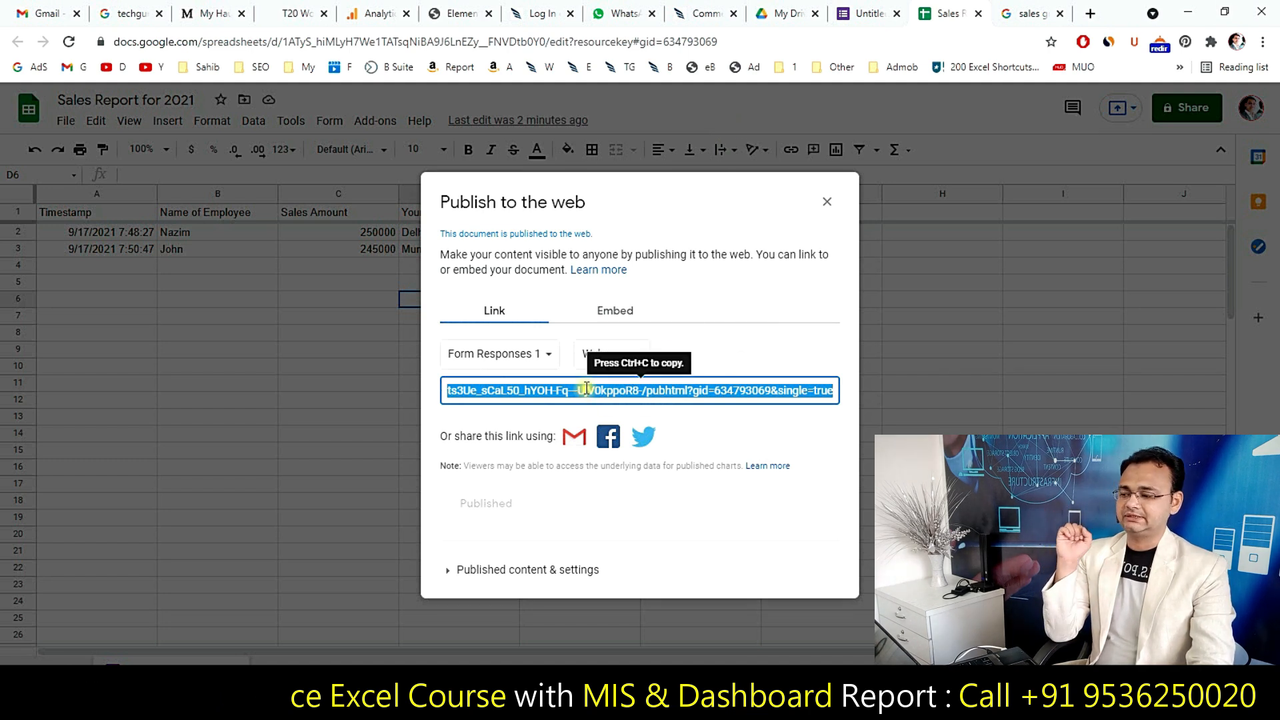
Copy the published sheet's link and open it in a new tab of the incognito window
right_click(586, 390)
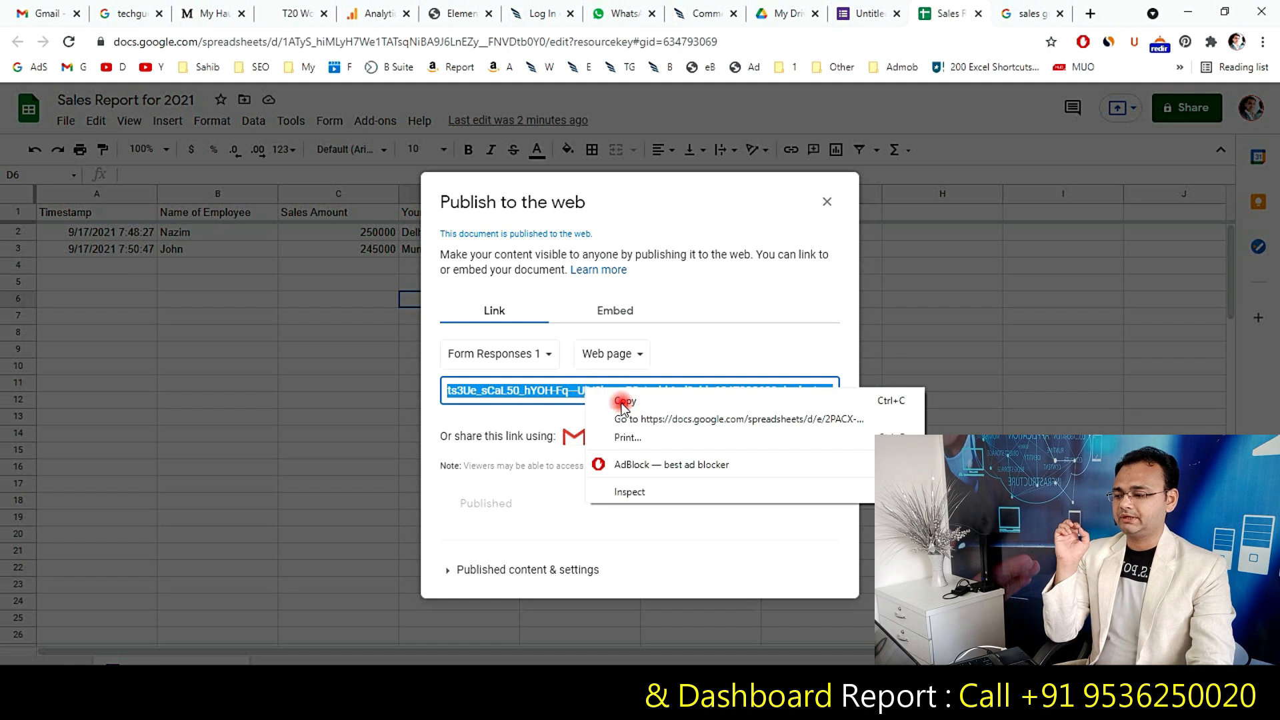
click(616, 400)
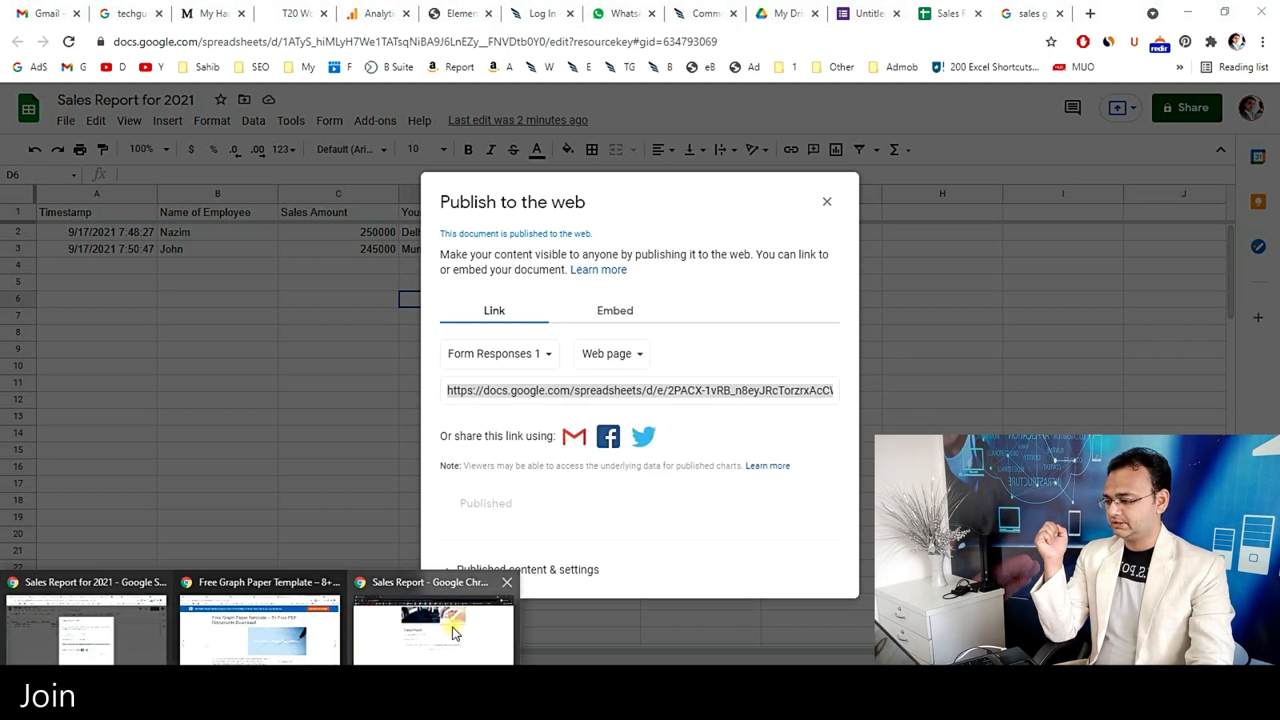
click(451, 630)
click(232, 21)
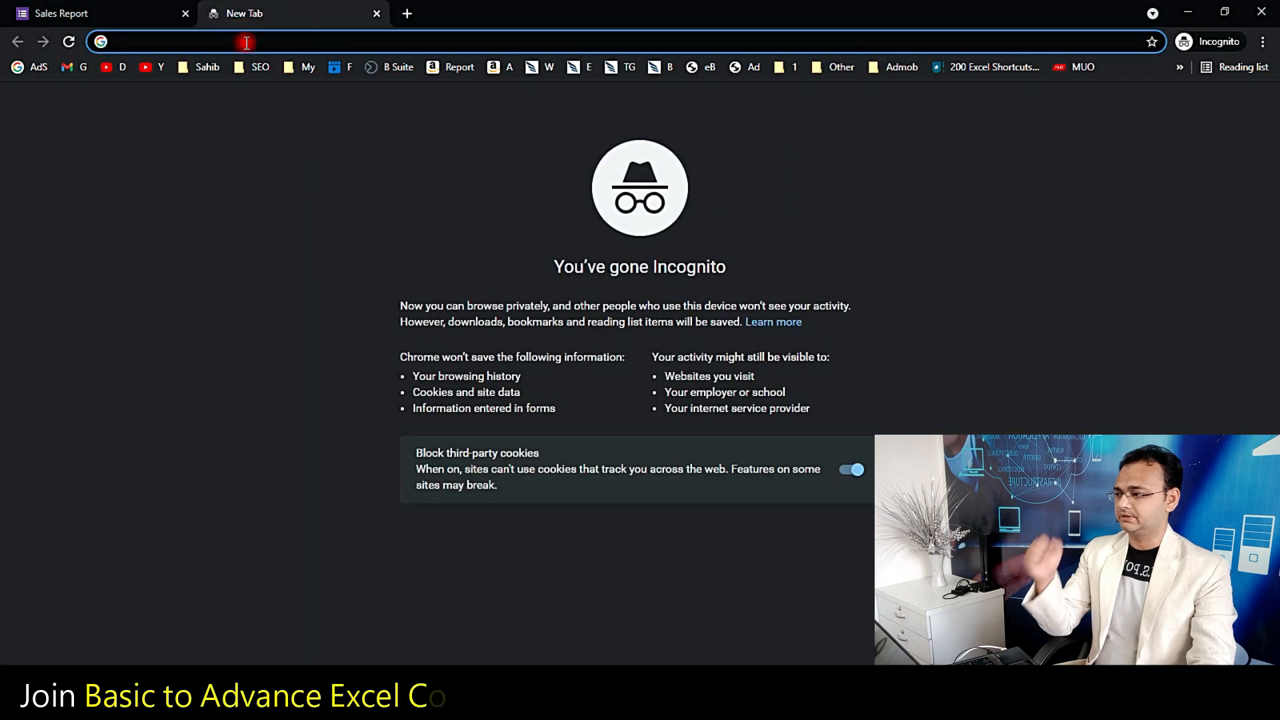
key(ctrl+v)
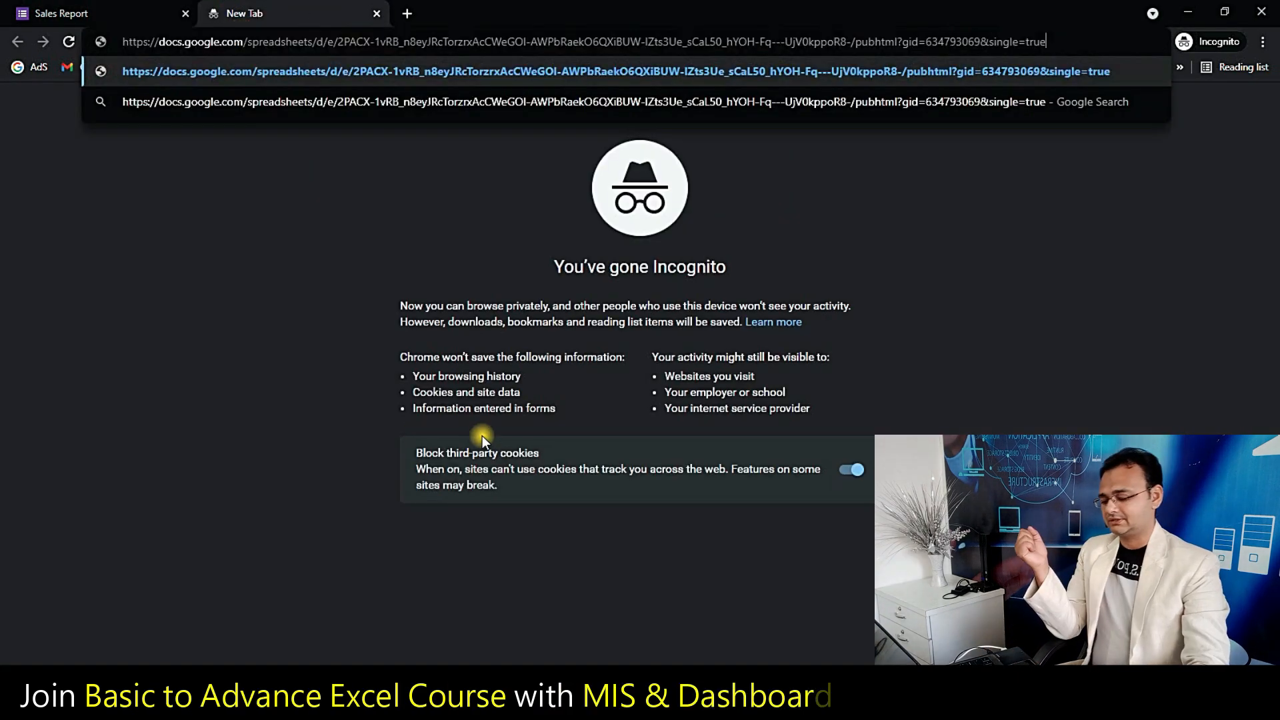
key(Return)
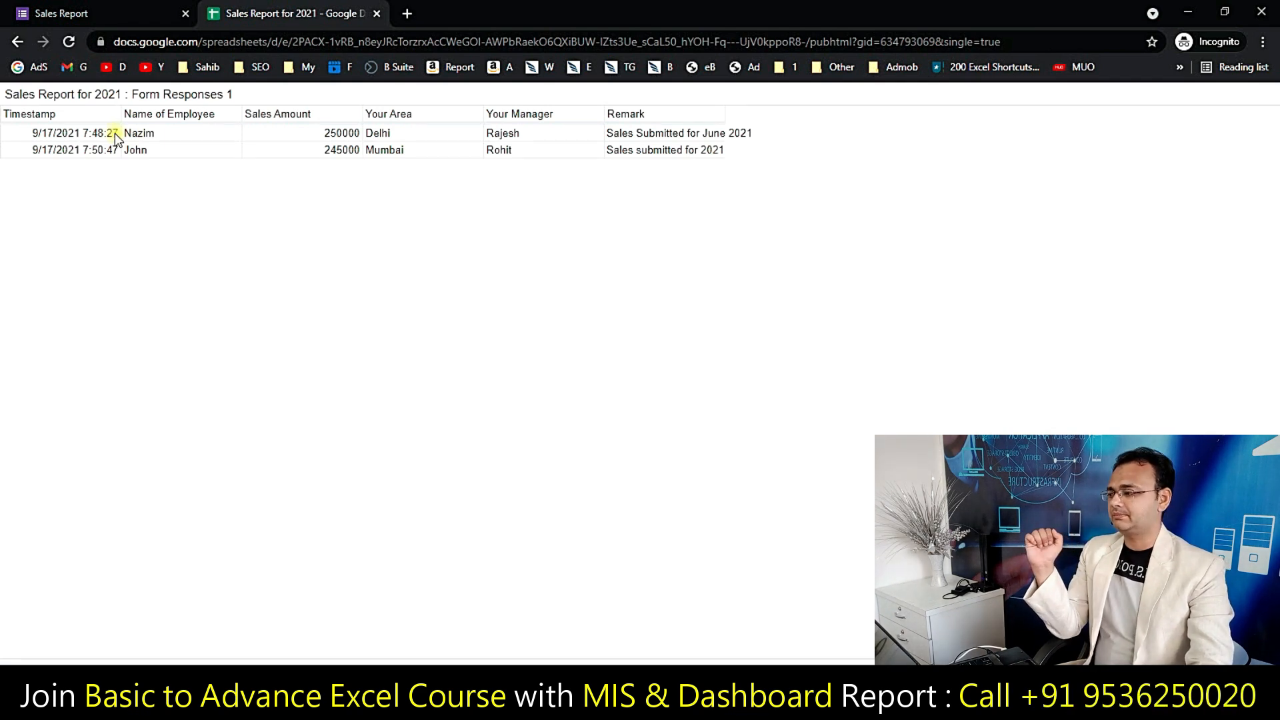
Examine the response rows and address of the published sheet, comparing it with the form's confirmation page
drag(74, 131, 680, 147)
click(731, 190)
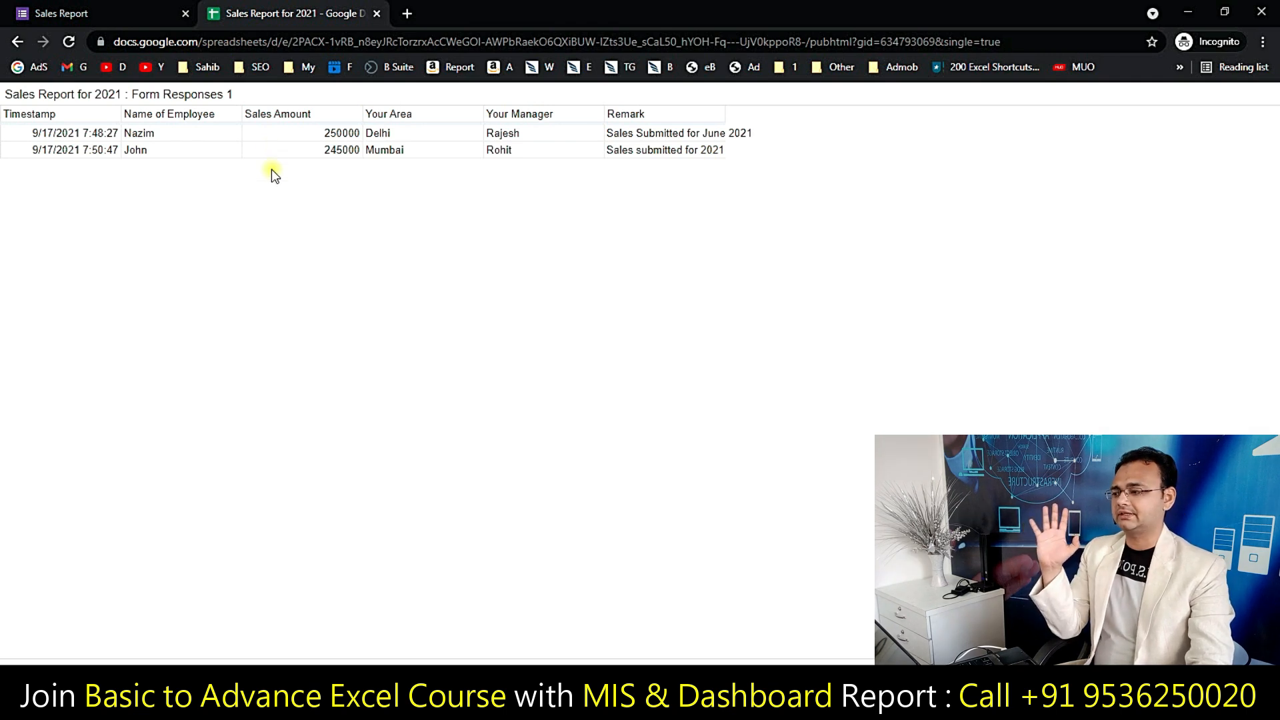
click(63, 19)
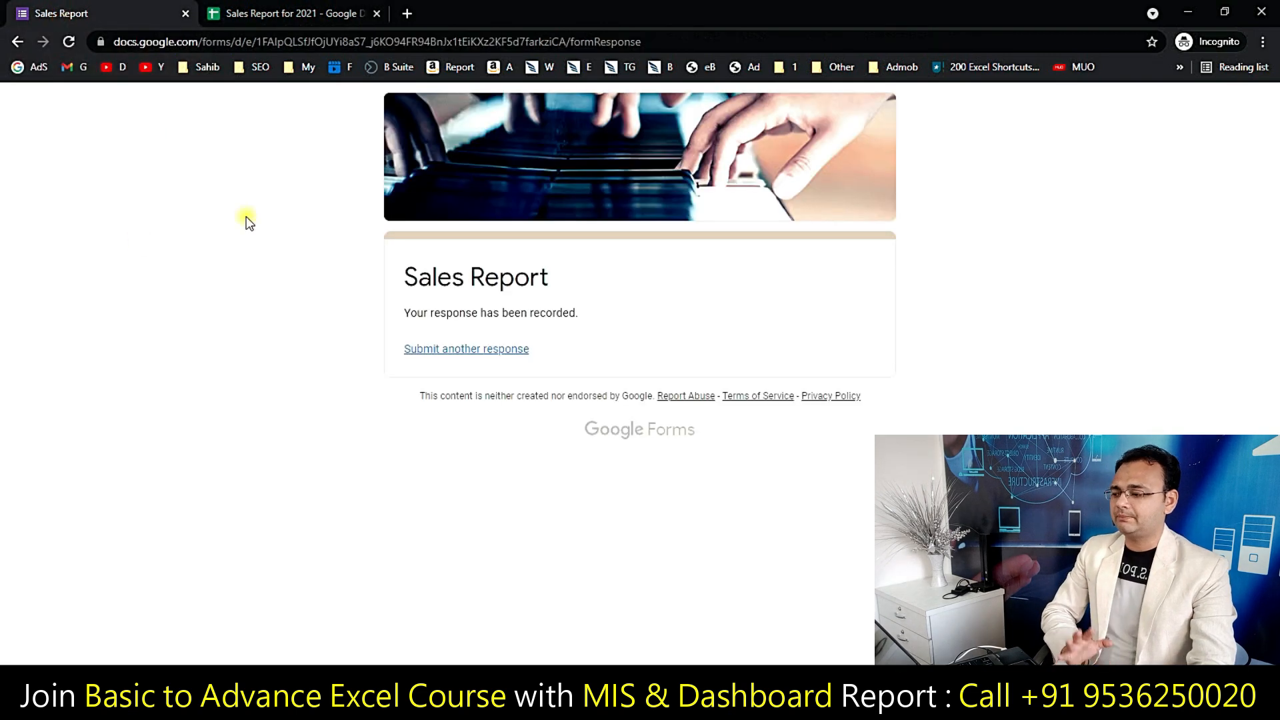
click(312, 12)
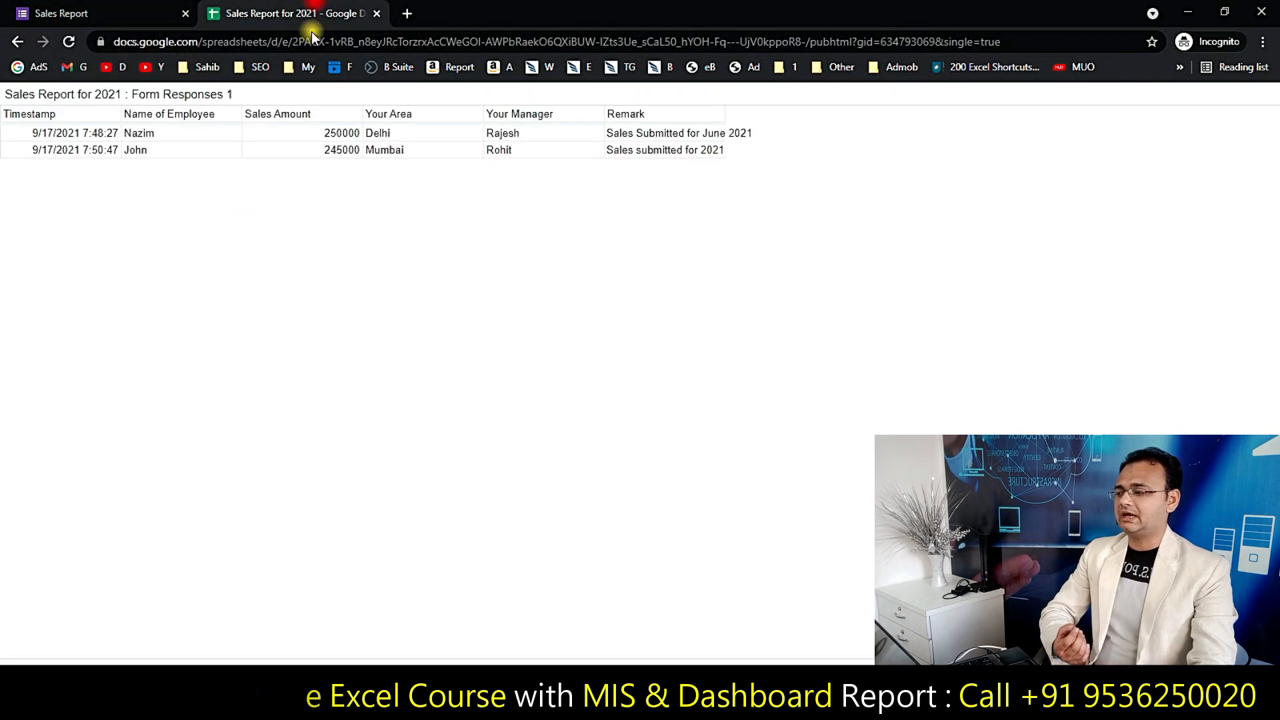
click(166, 37)
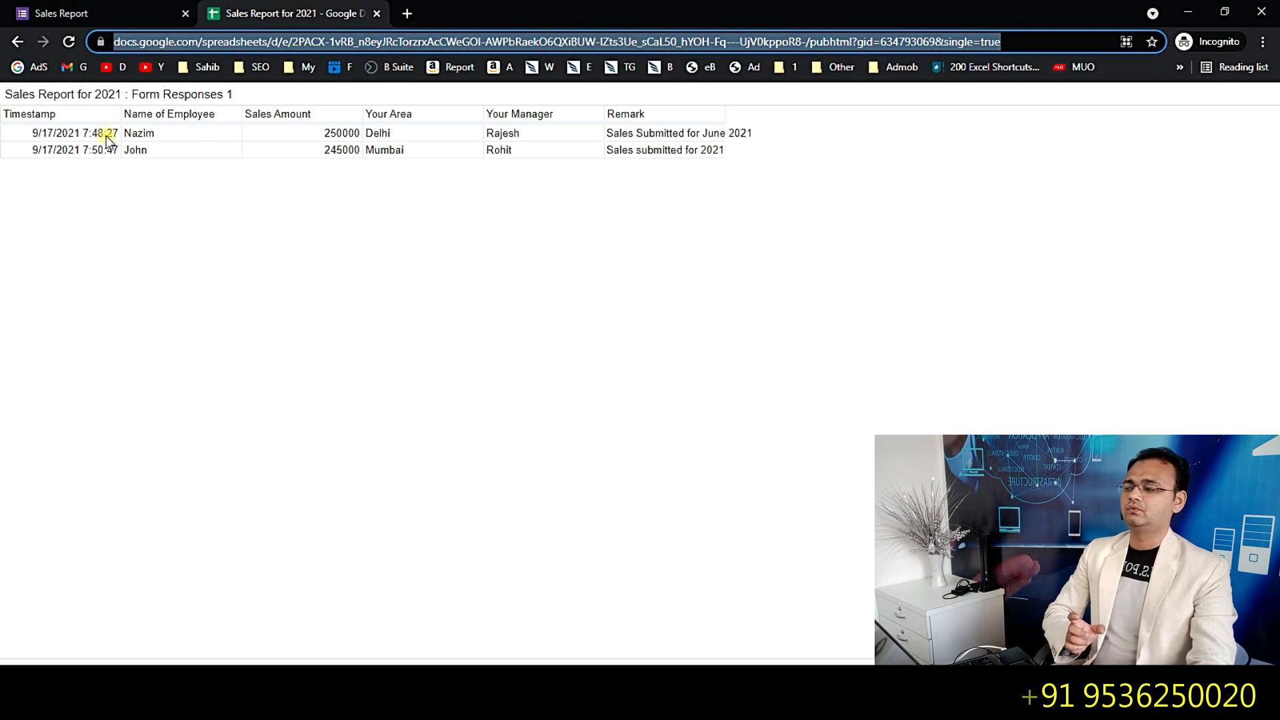
drag(105, 133, 448, 159)
click(491, 195)
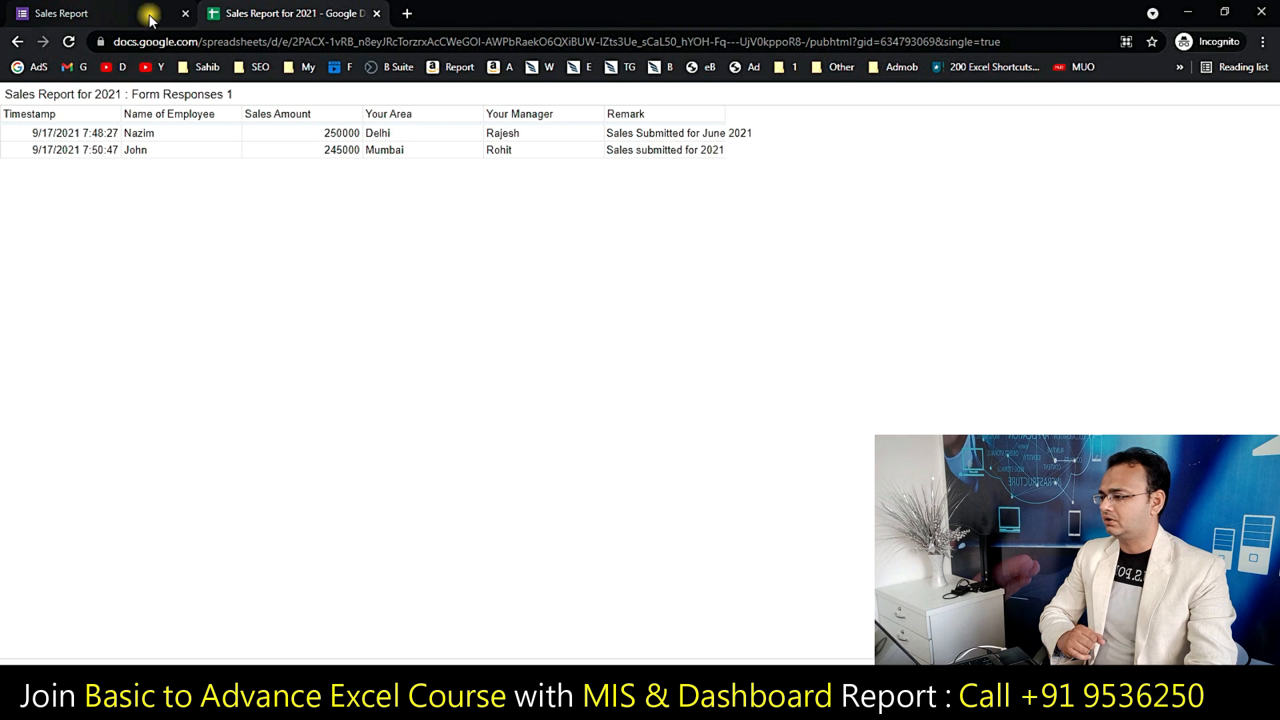
Start a third form response with the employee's name, a Sales Amount of 105000 and Kolkata as the area
click(59, 11)
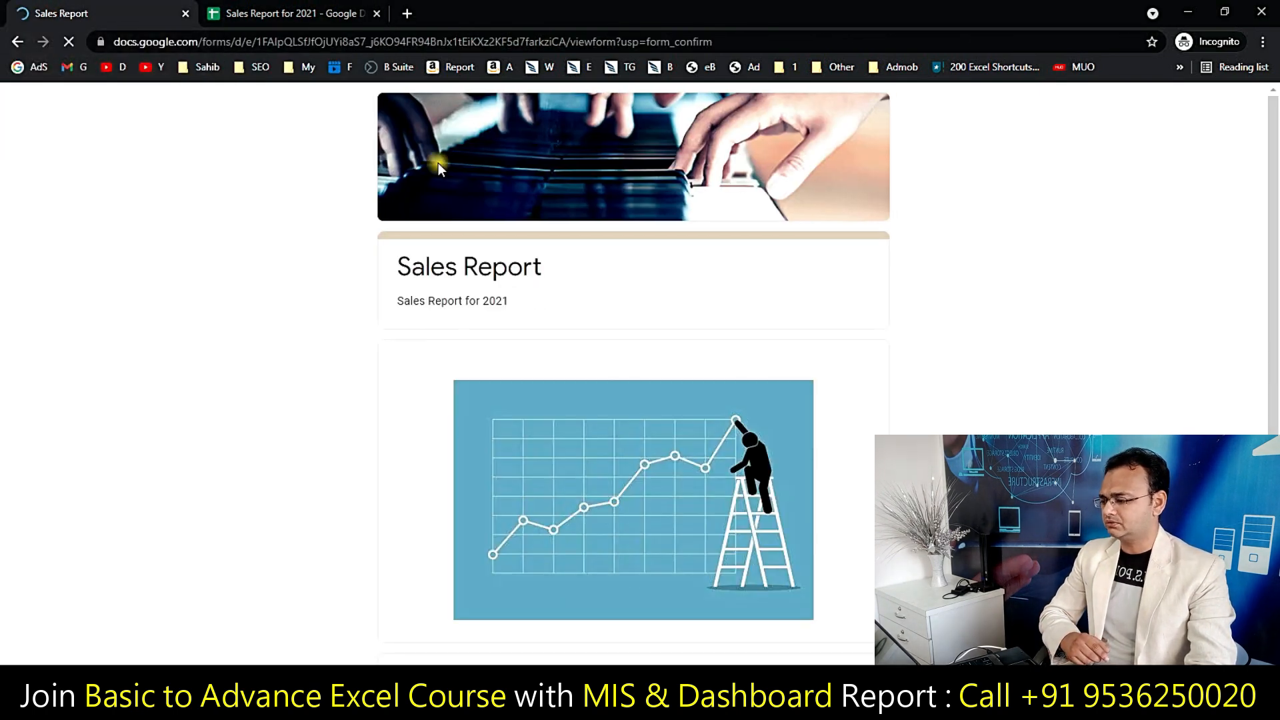
scroll(852, 430, down, 5)
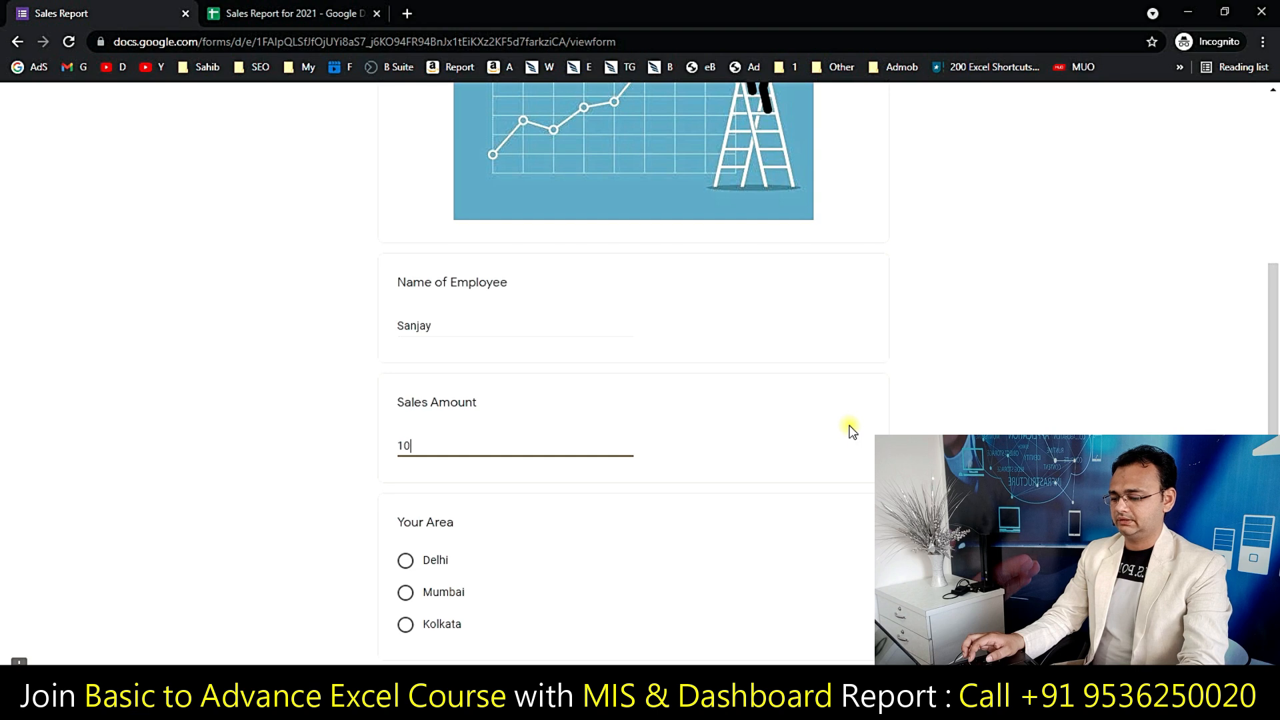
scroll(852, 430, down, 3)
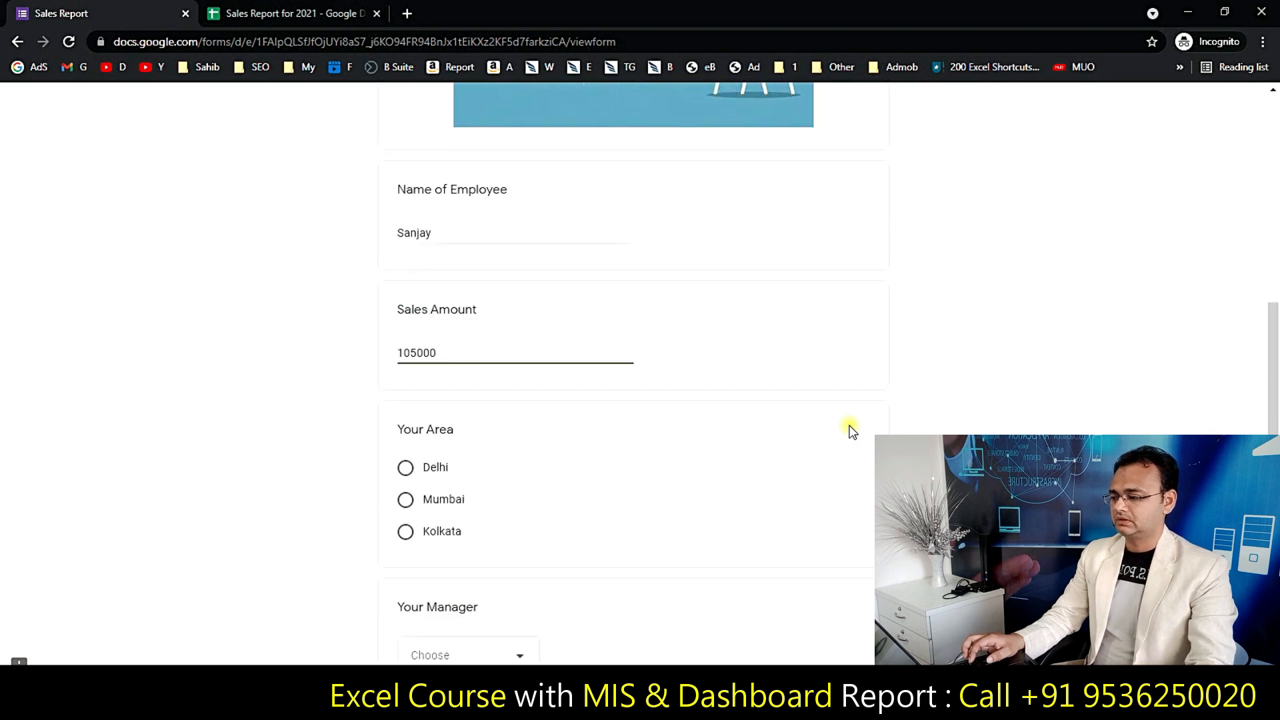
click(450, 385)
scroll(473, 383, down, 2)
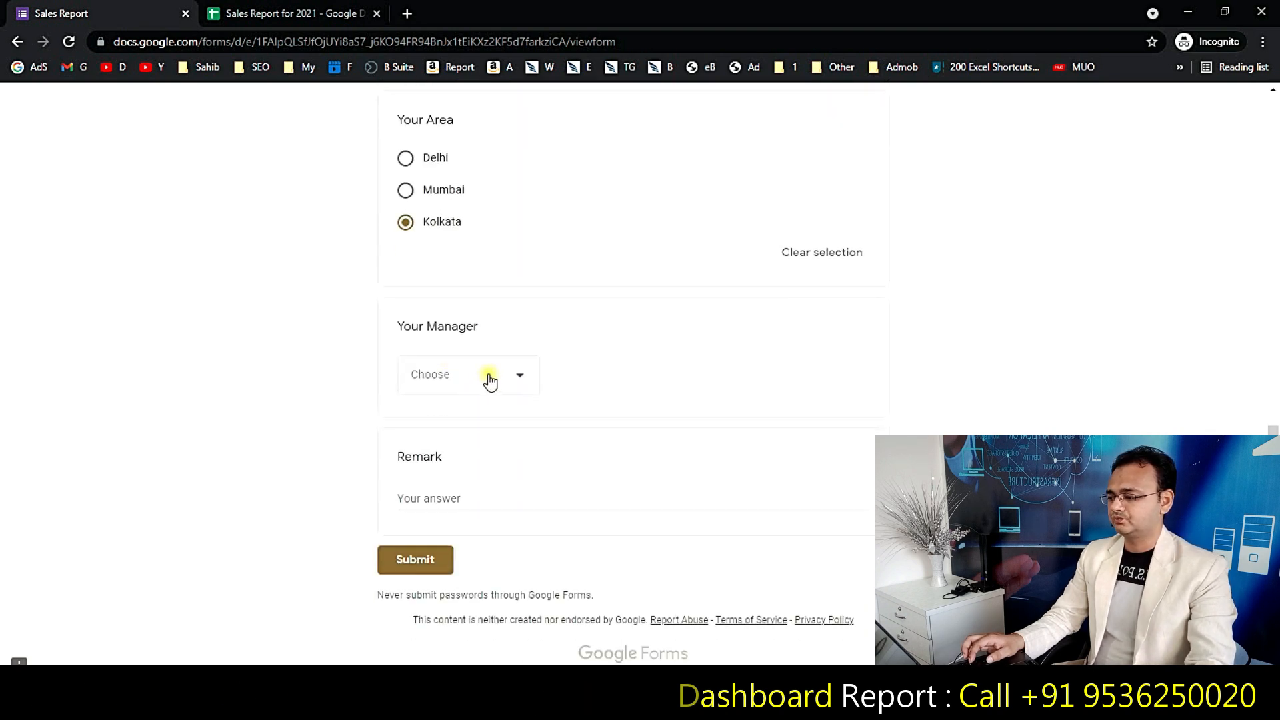
Choose the first listed manager, enter the remark "Sales Done" and submit the third response
click(488, 377)
click(456, 439)
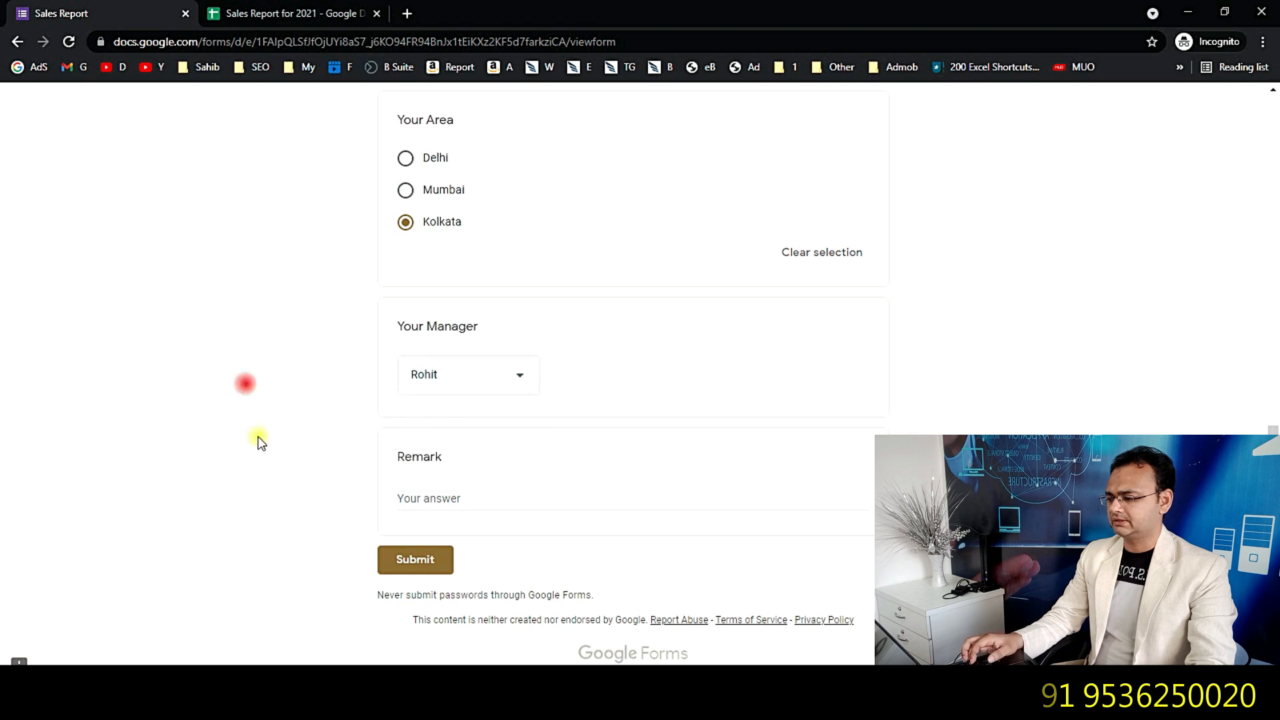
click(456, 499)
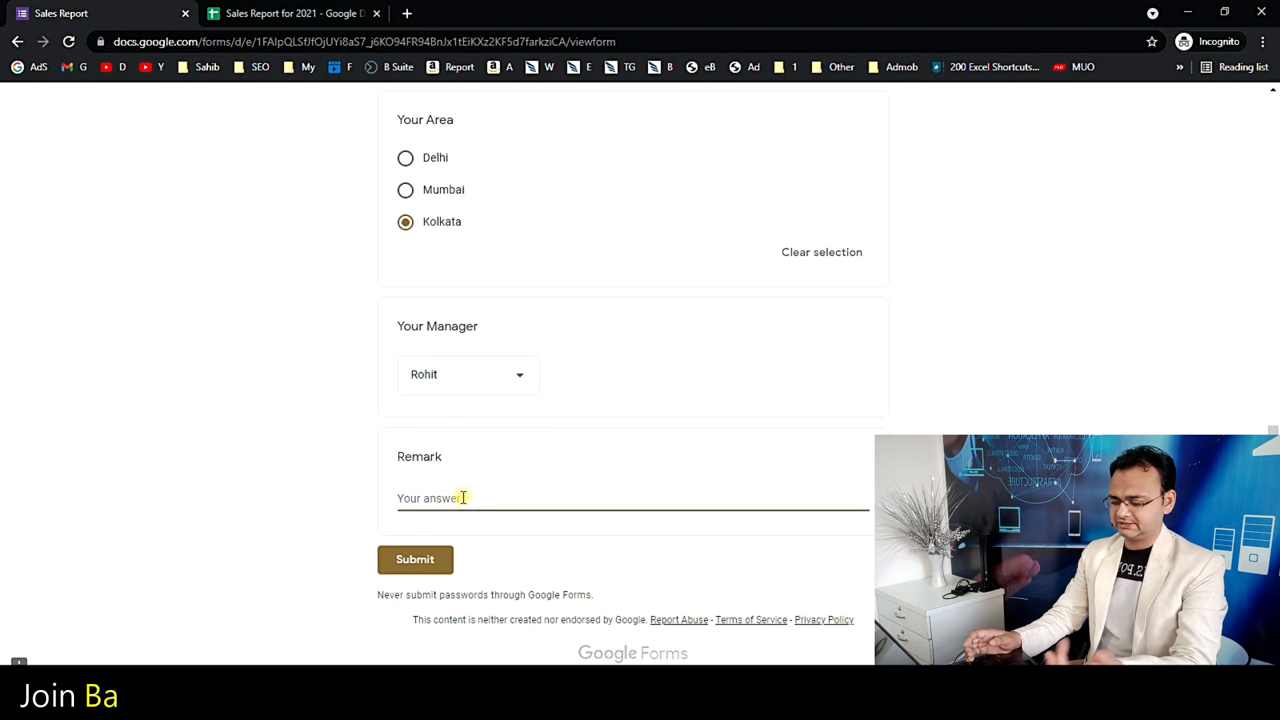
text(Sales Done)
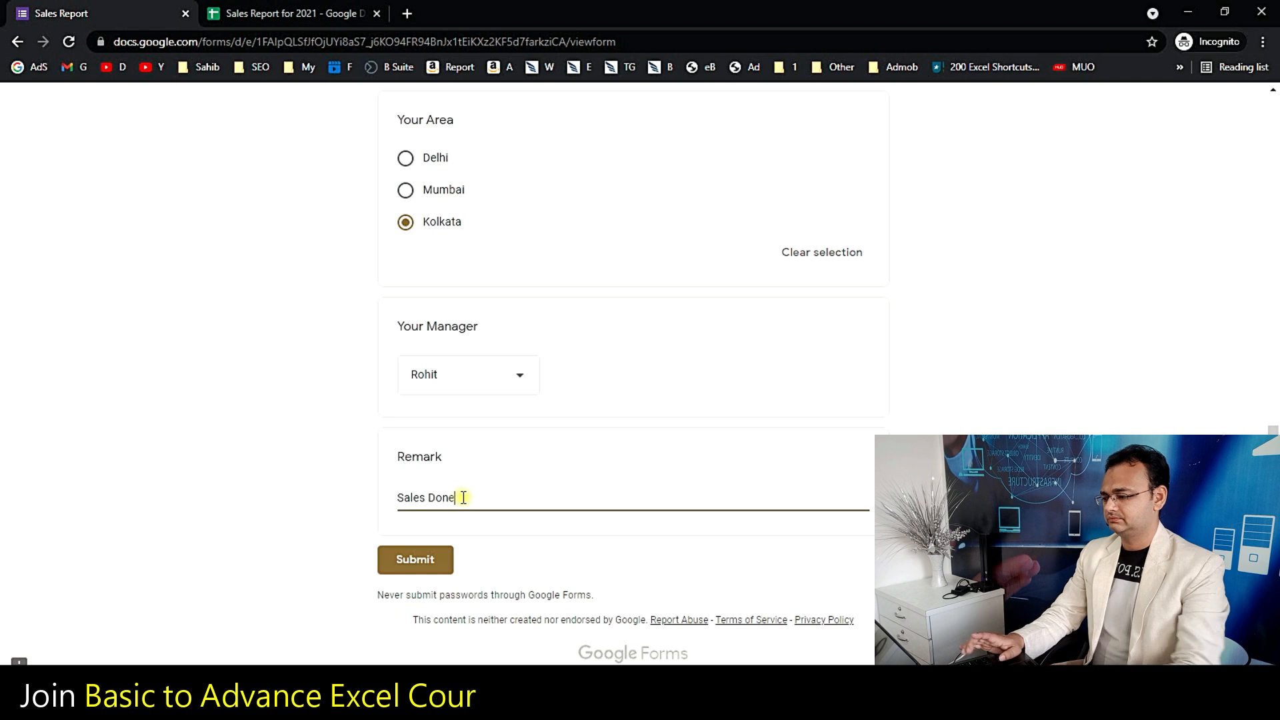
click(426, 560)
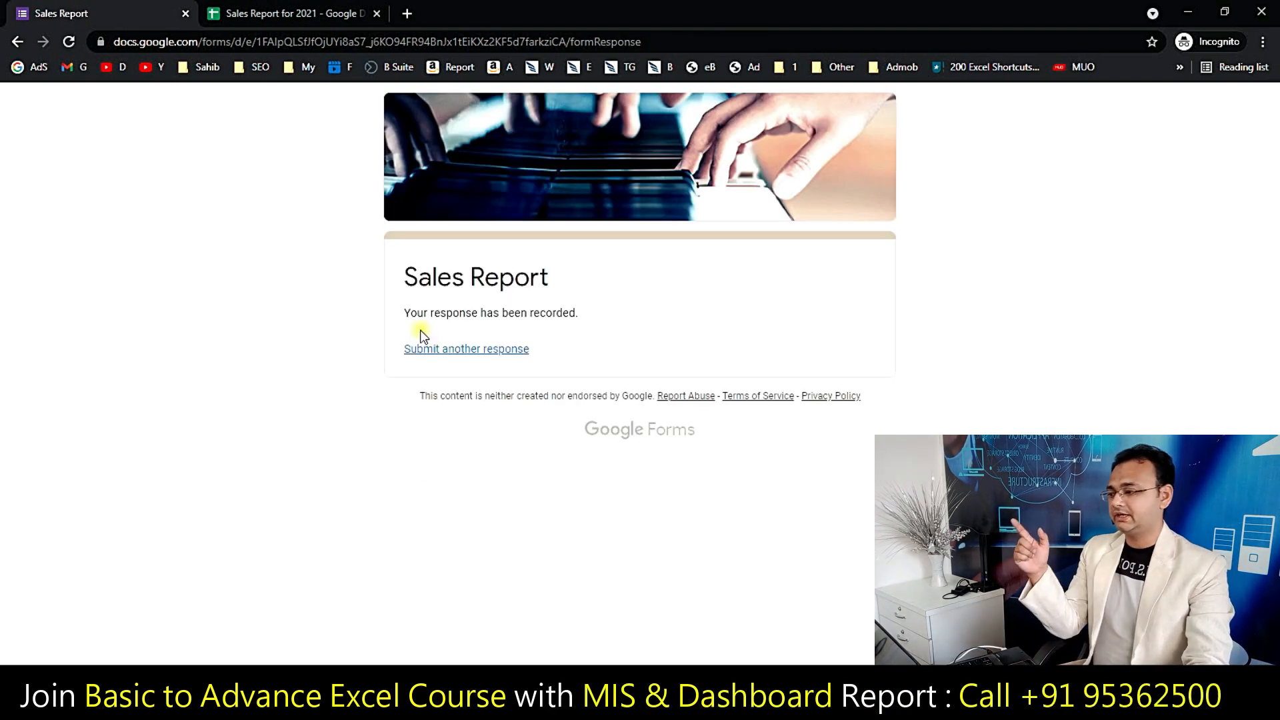
Reload the published responses page and check it for the third submission
click(293, 13)
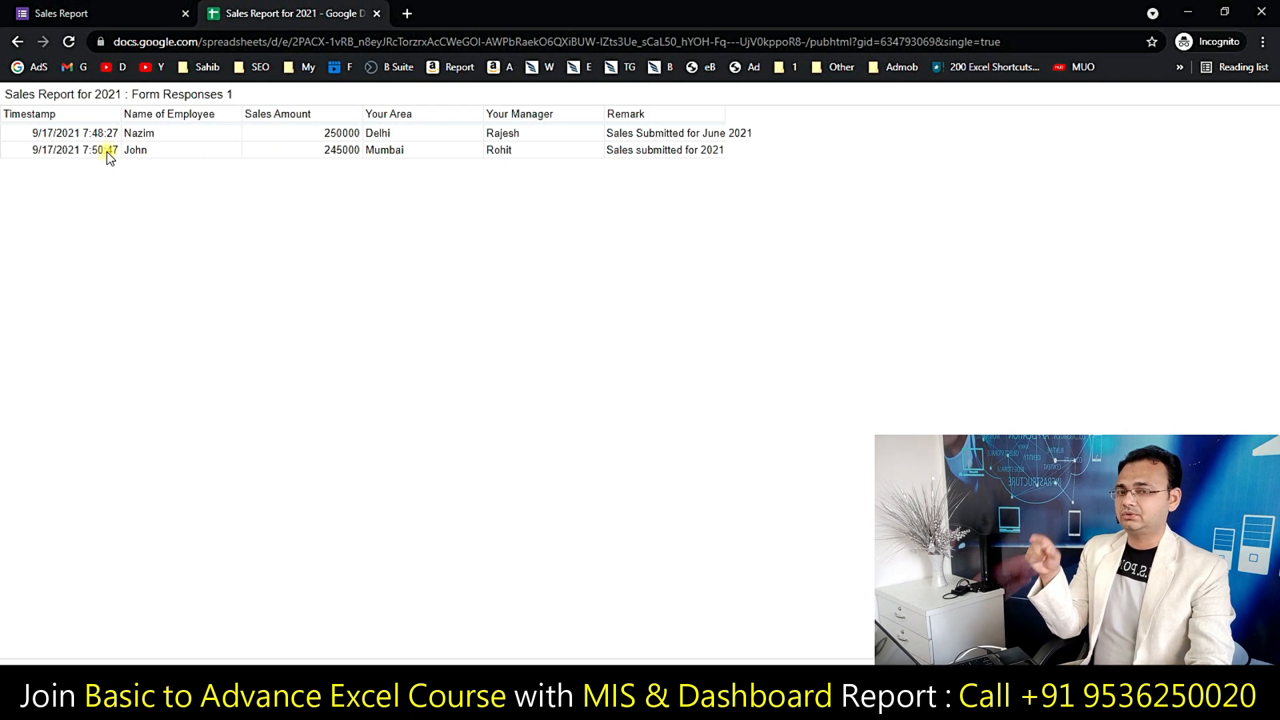
click(67, 49)
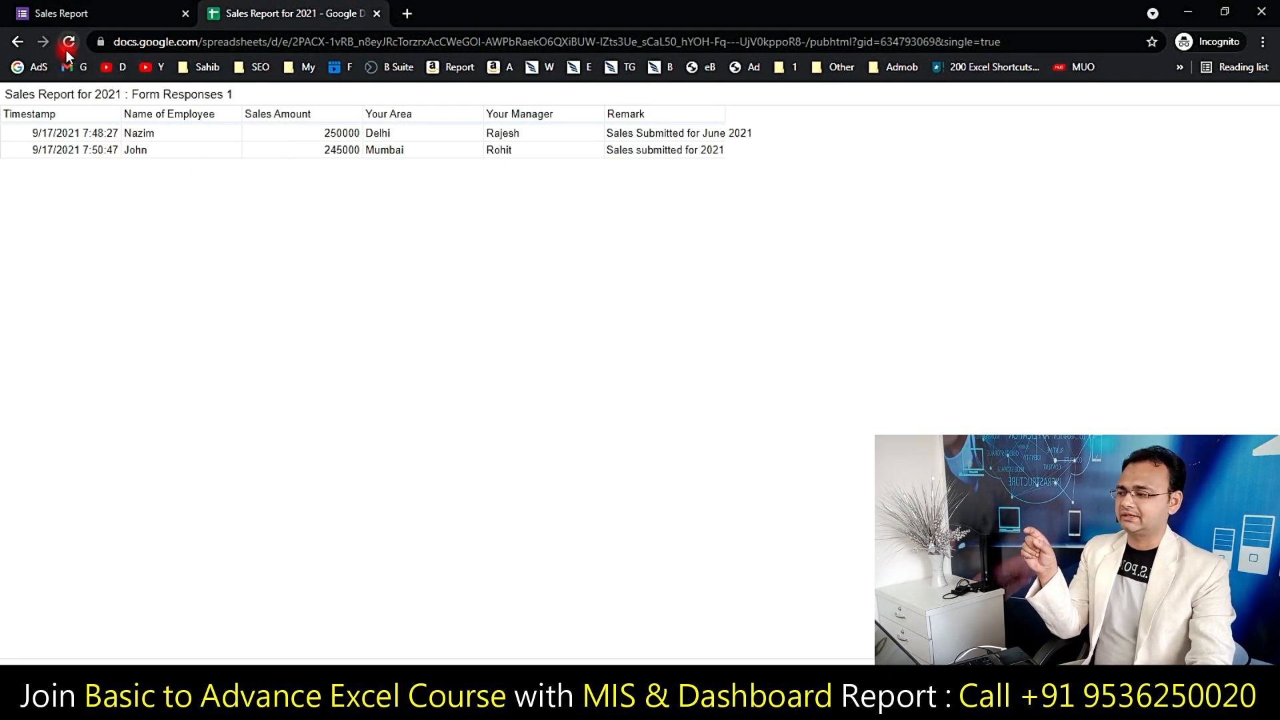
click(72, 43)
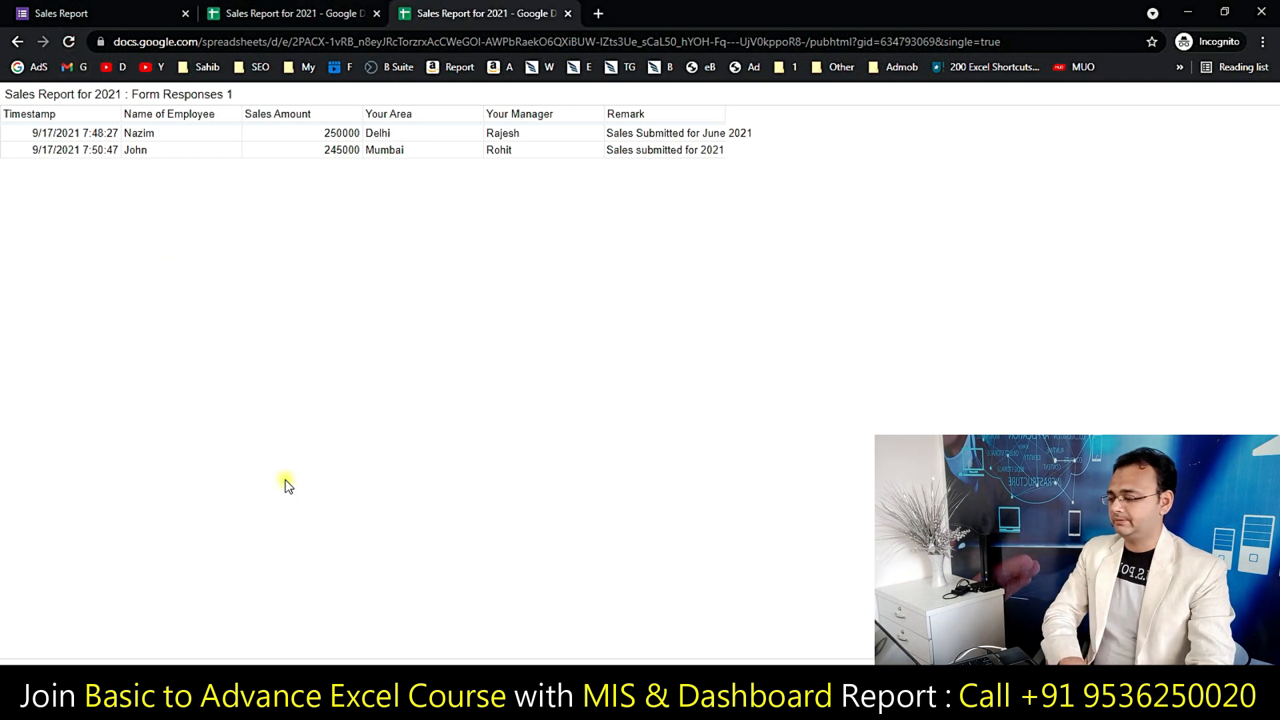
Switch back to the form editor and examine the response summary, including names, sales amounts, area and manager charts, and remarks
click(193, 704)
click(111, 641)
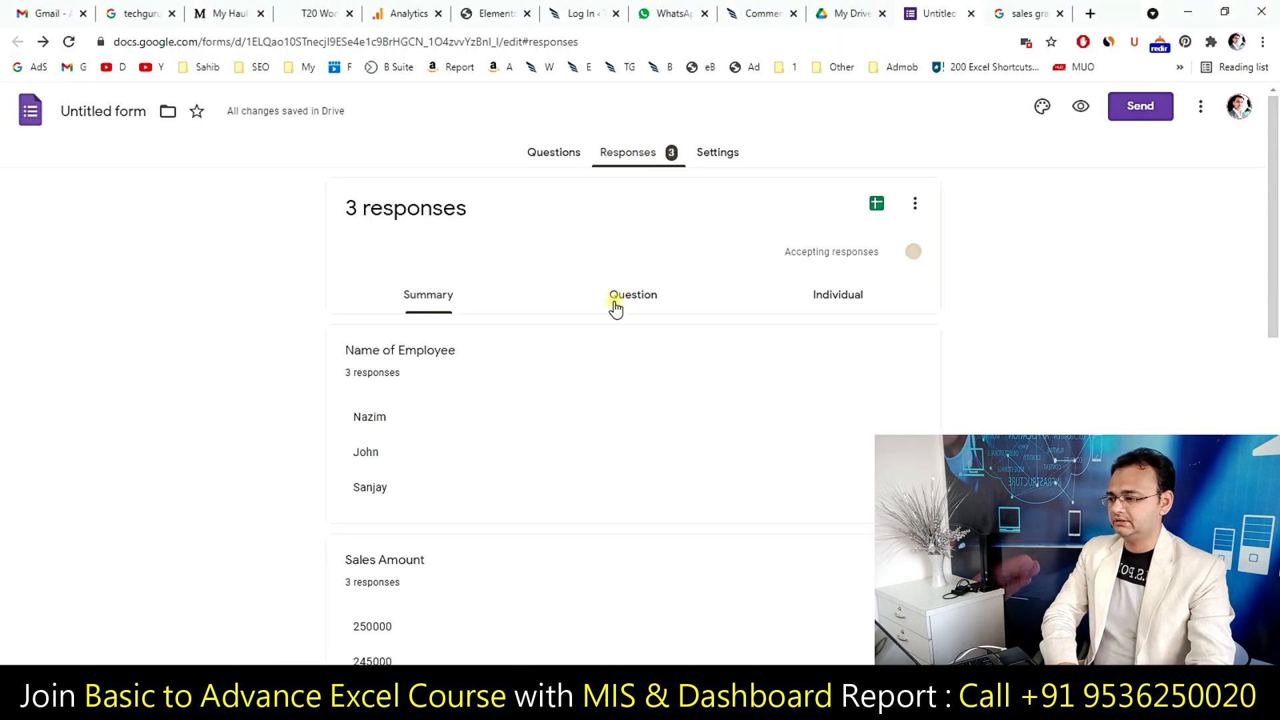
scroll(654, 157, down, 3)
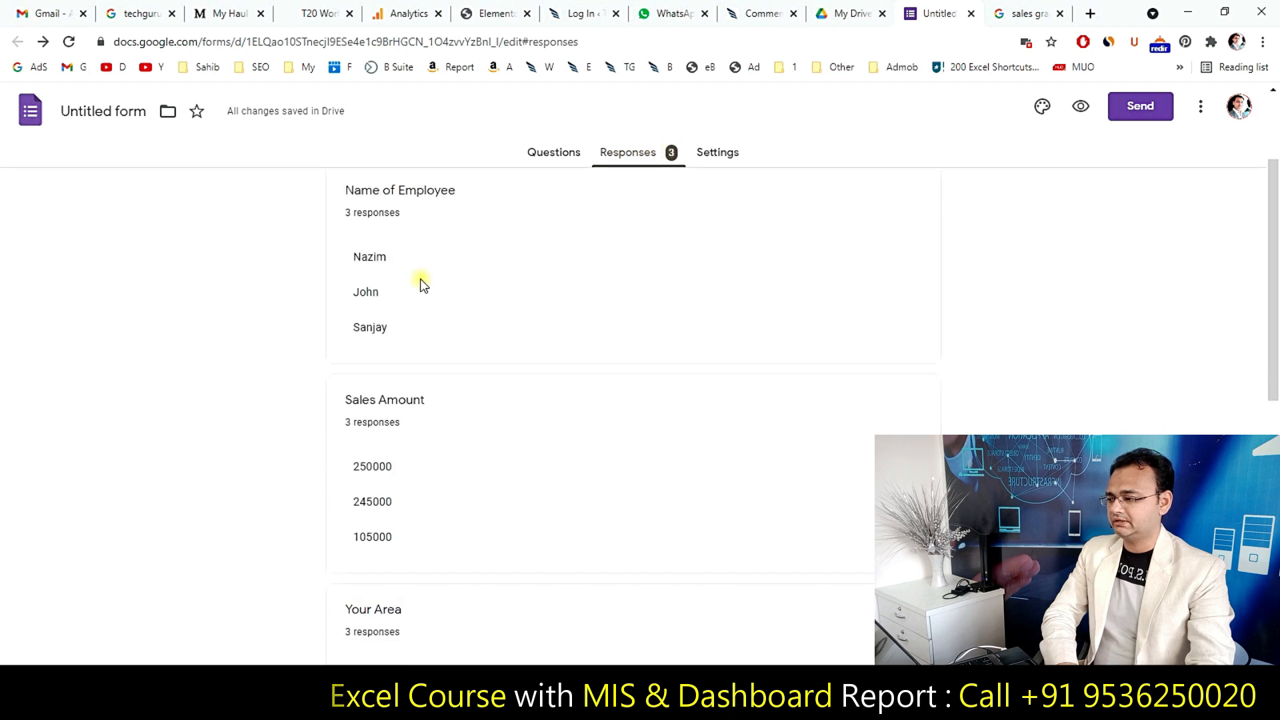
double_click(388, 329)
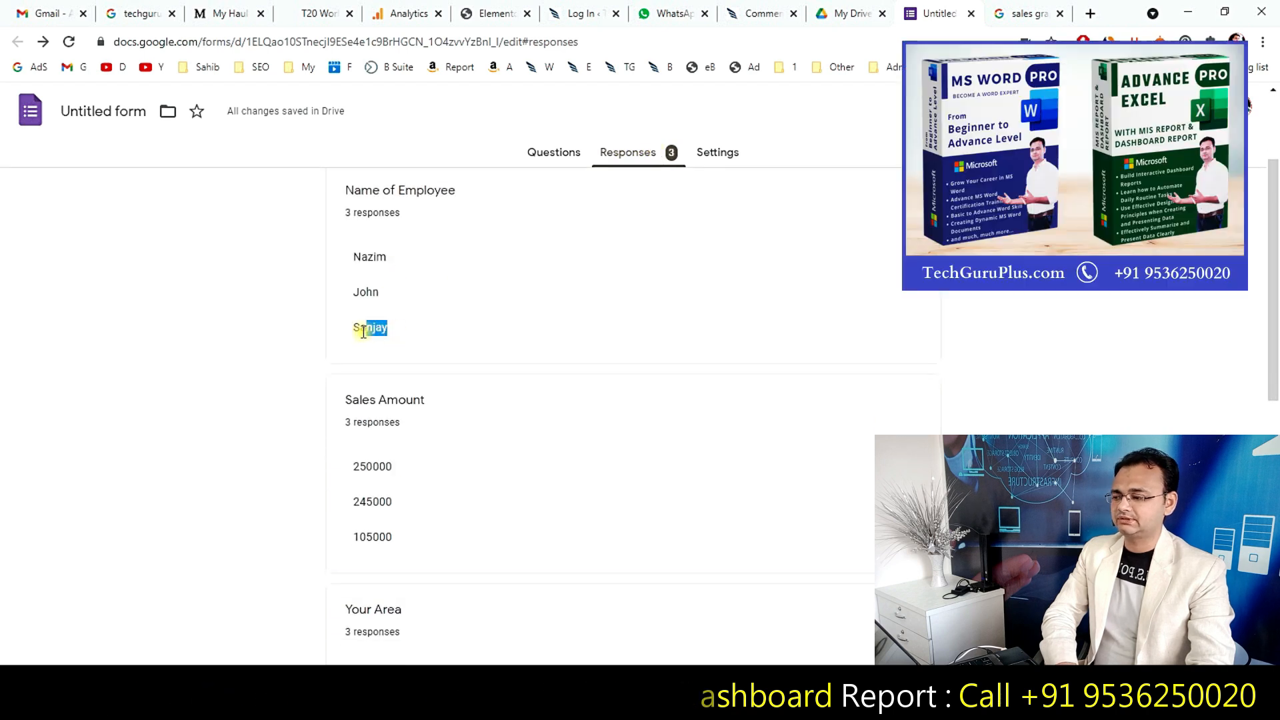
scroll(445, 333, down, 2)
scroll(427, 454, down, 2)
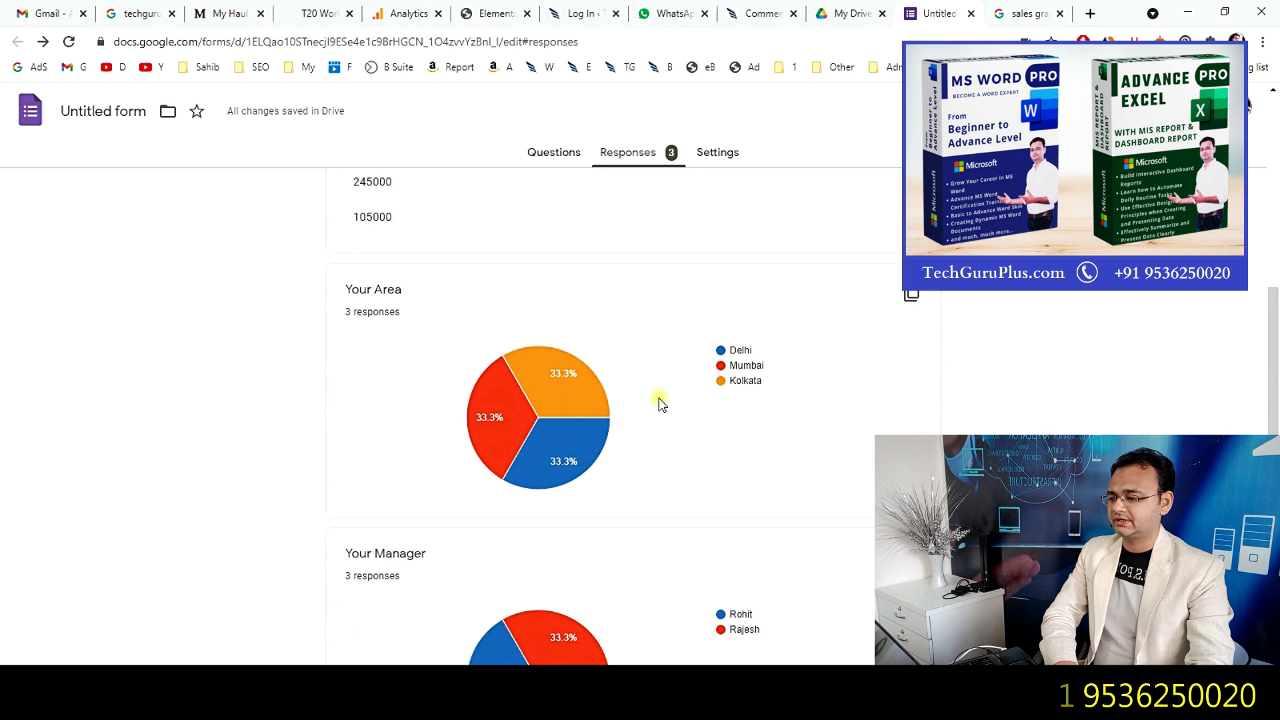
scroll(583, 486, down, 2)
mouse_move(532, 310)
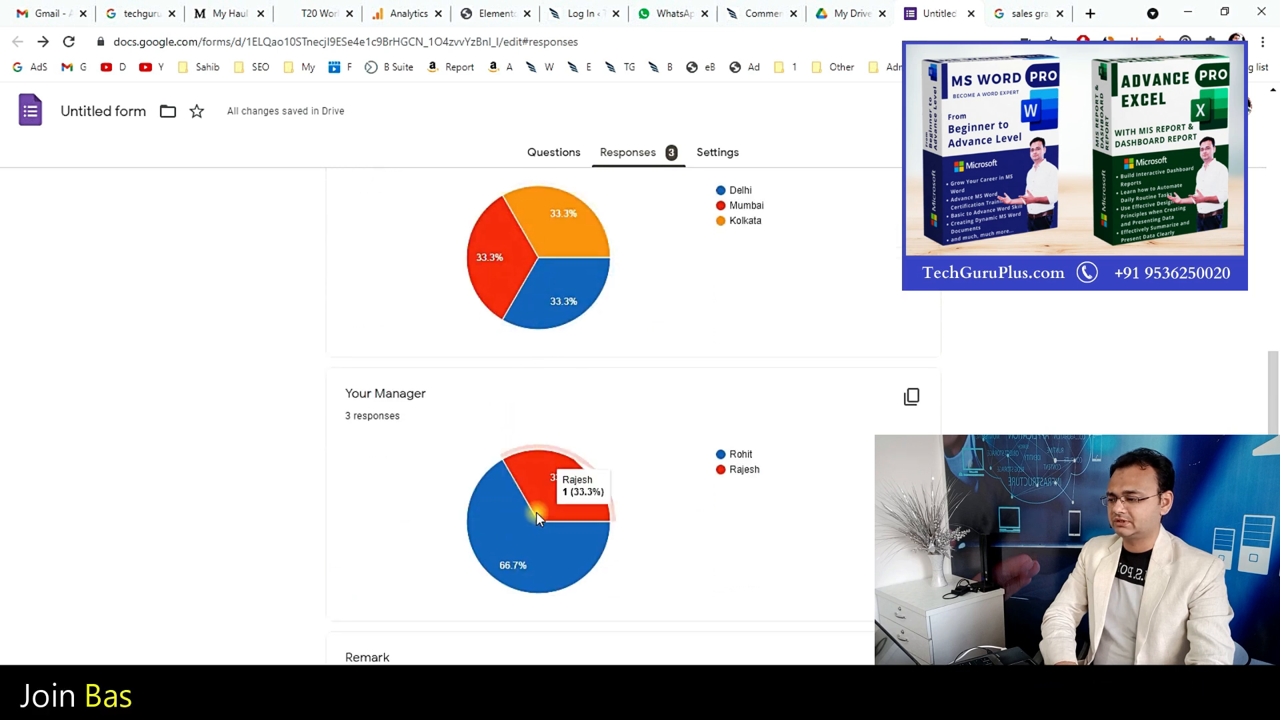
scroll(514, 512, down, 3)
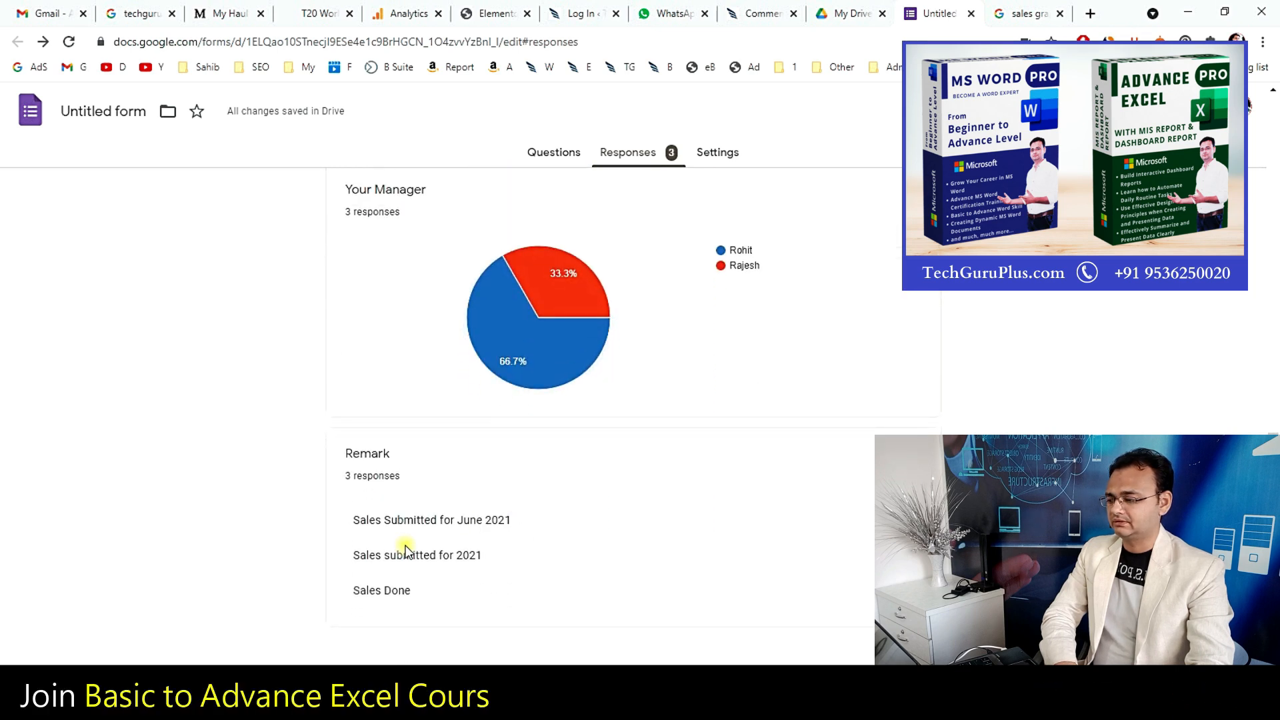
scroll(609, 443, up, 18)
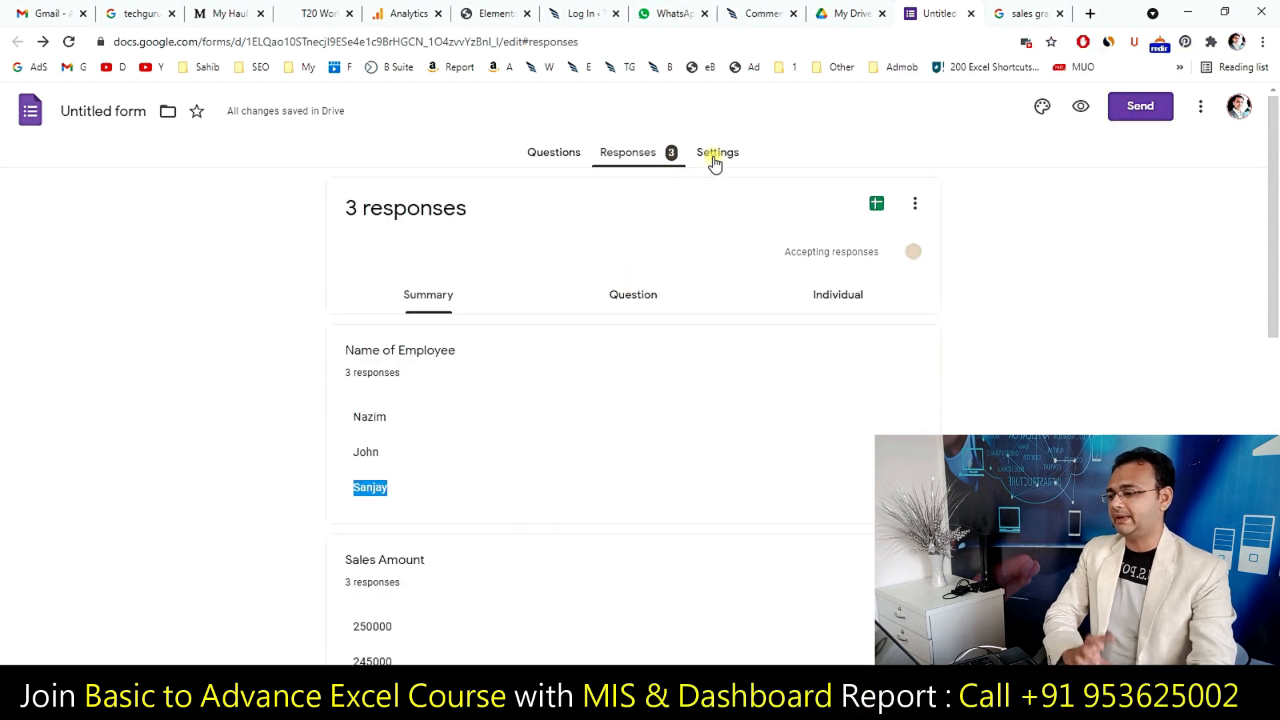
Glance at the form's settings, return to the responses and examine the first and second individual submissions
click(715, 158)
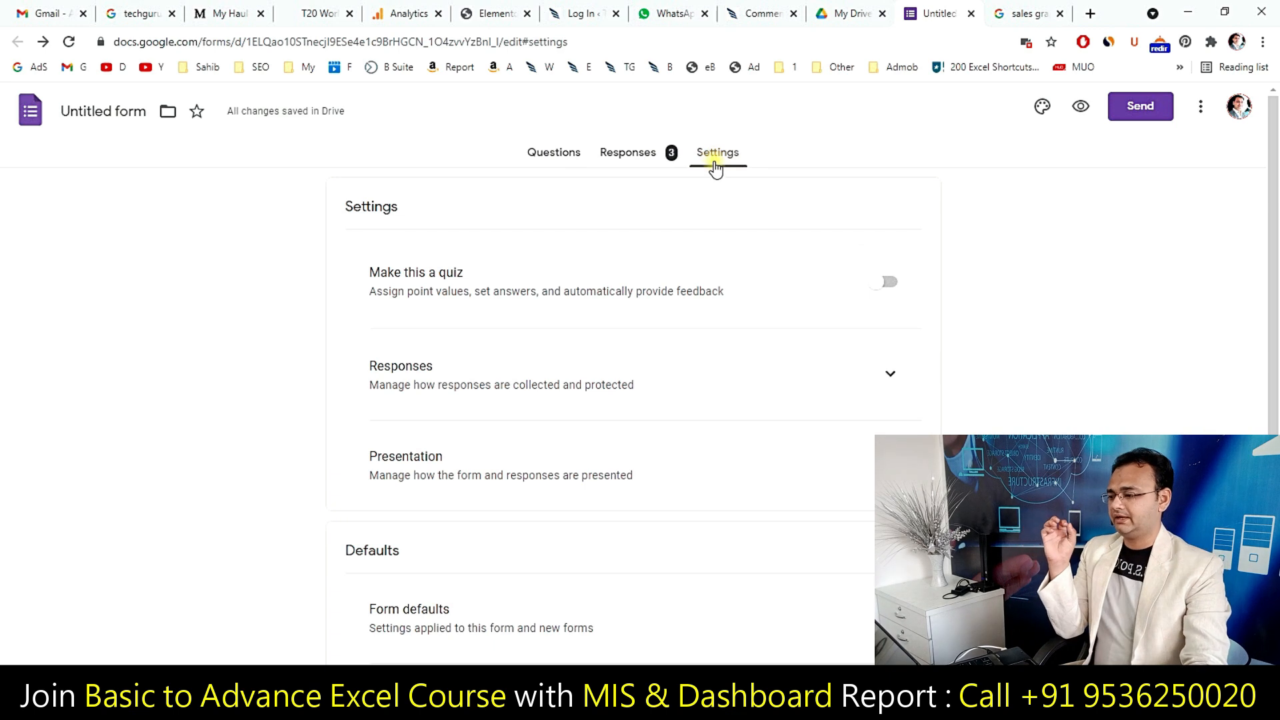
click(662, 154)
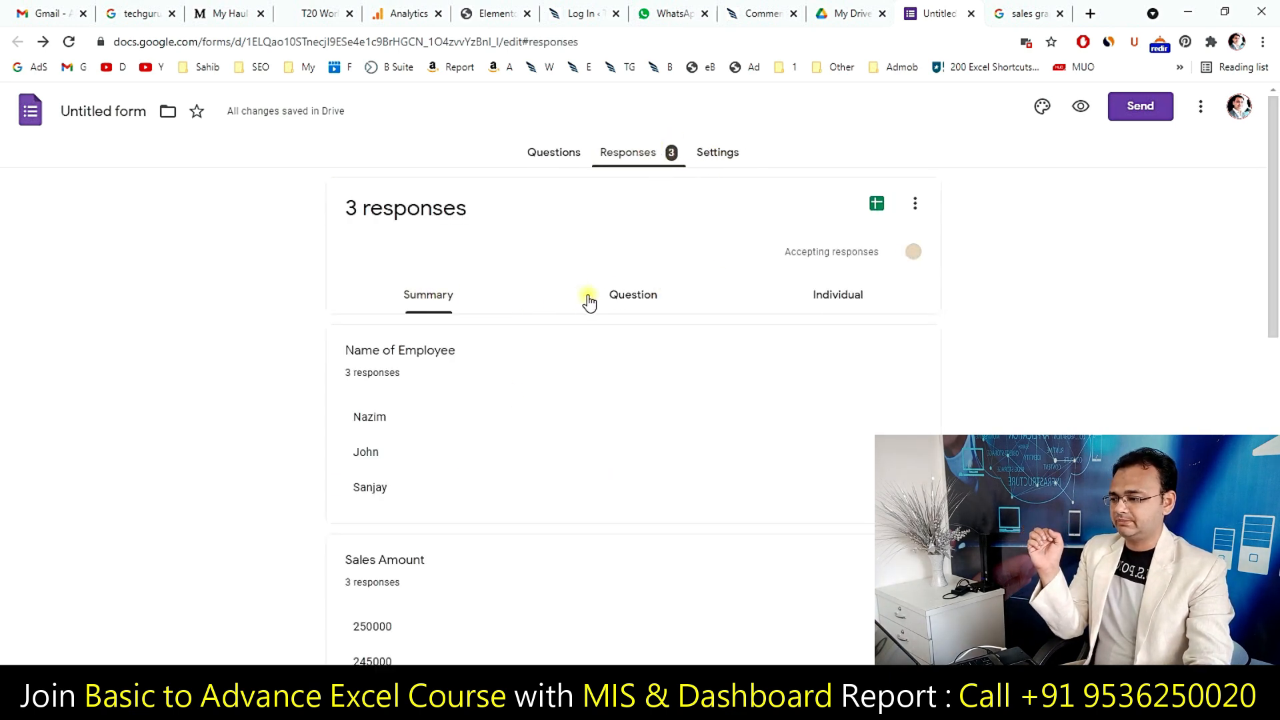
click(822, 300)
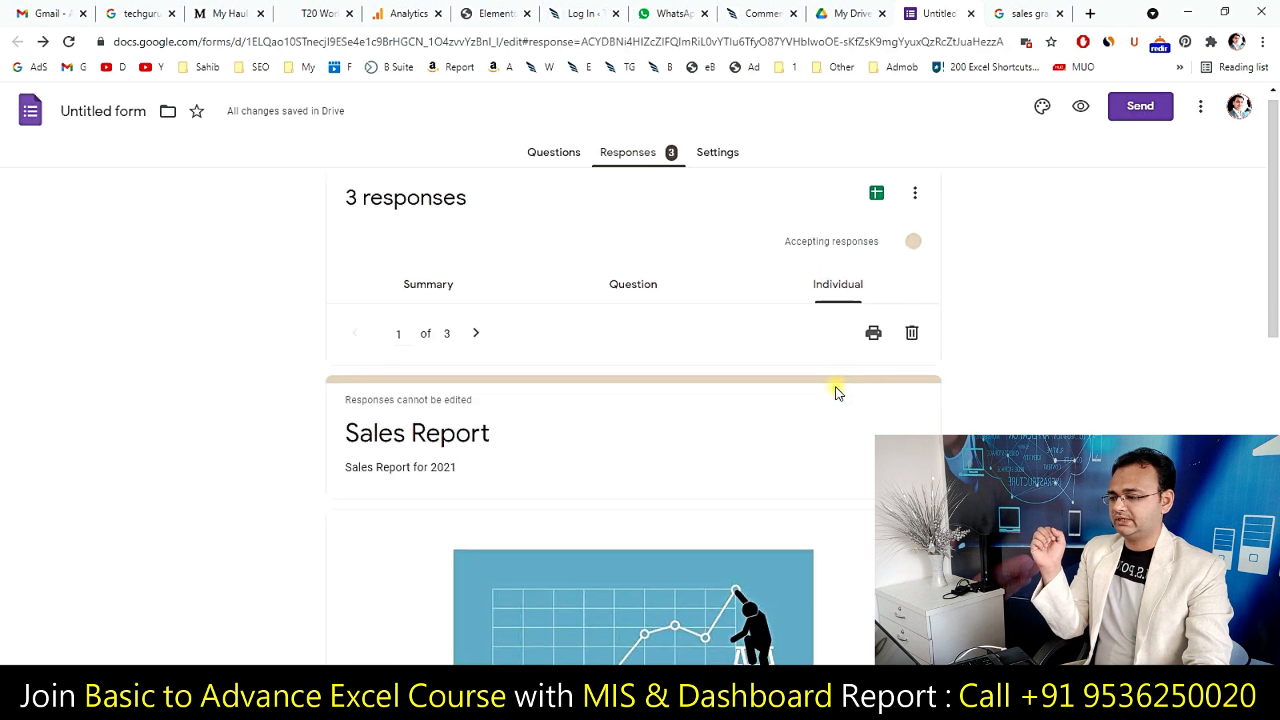
scroll(836, 391, down, 3)
scroll(835, 387, down, 10)
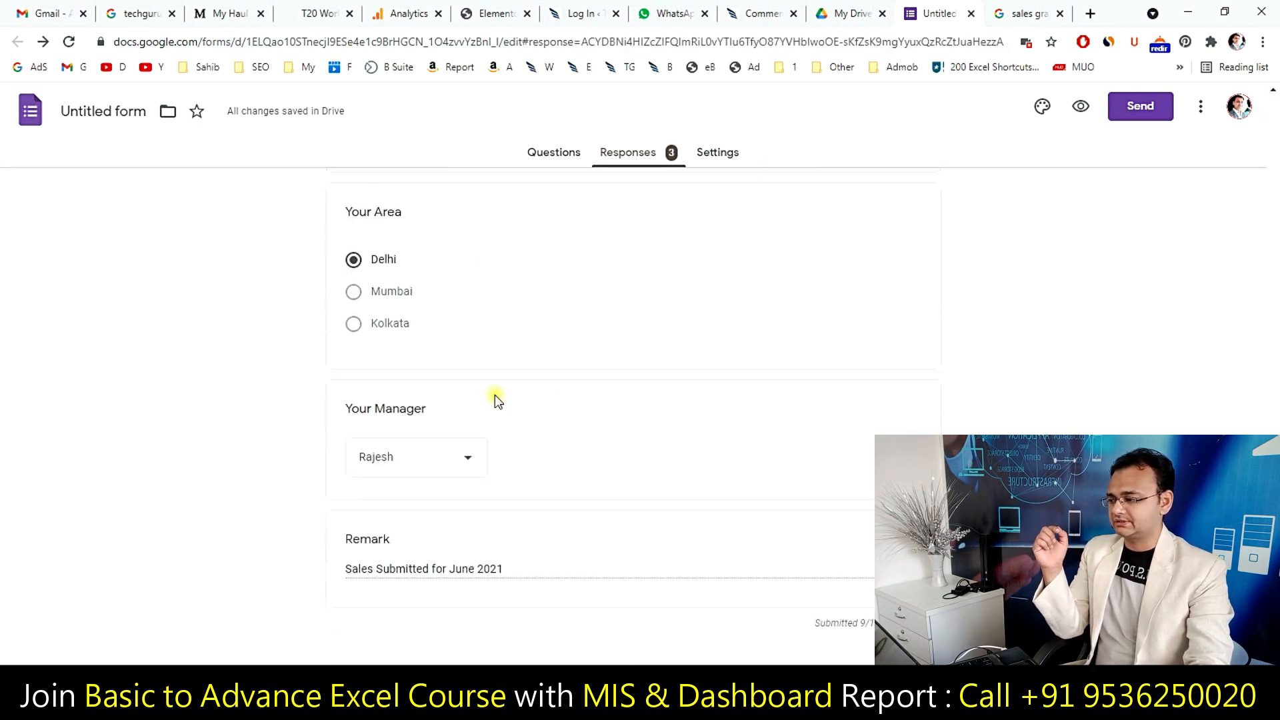
scroll(471, 459, up, 12)
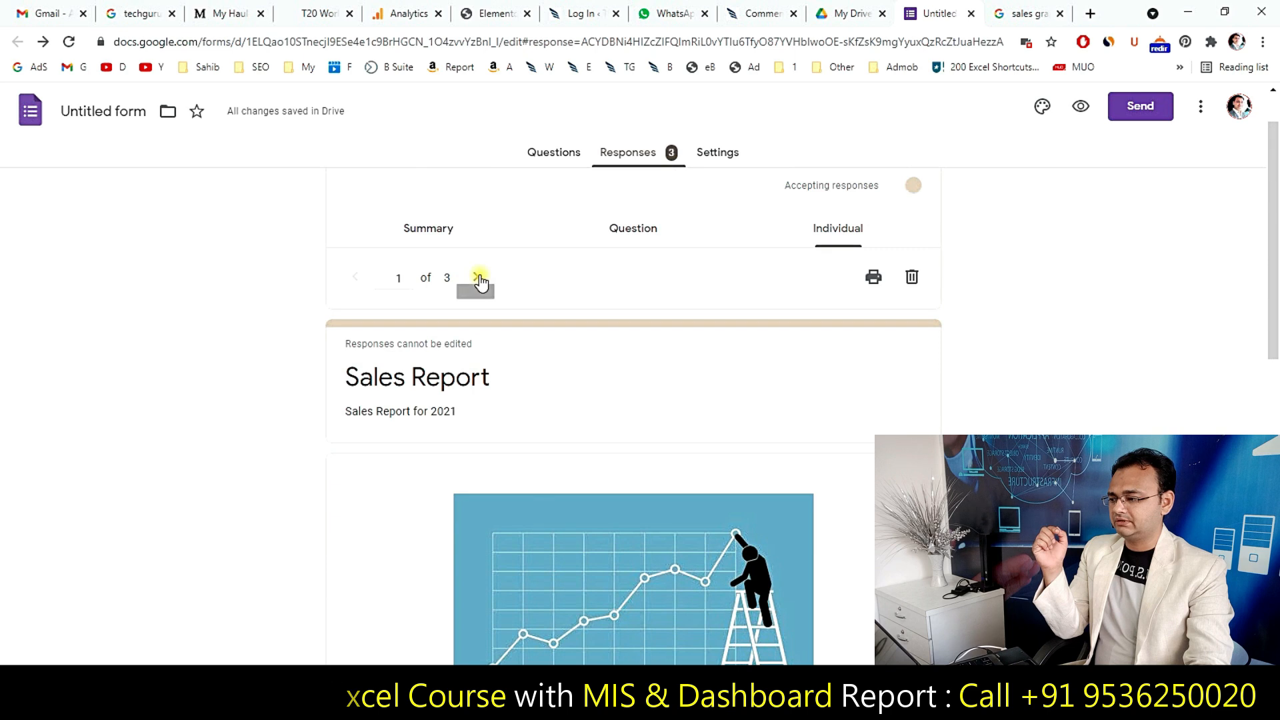
click(479, 278)
scroll(394, 449, down, 7)
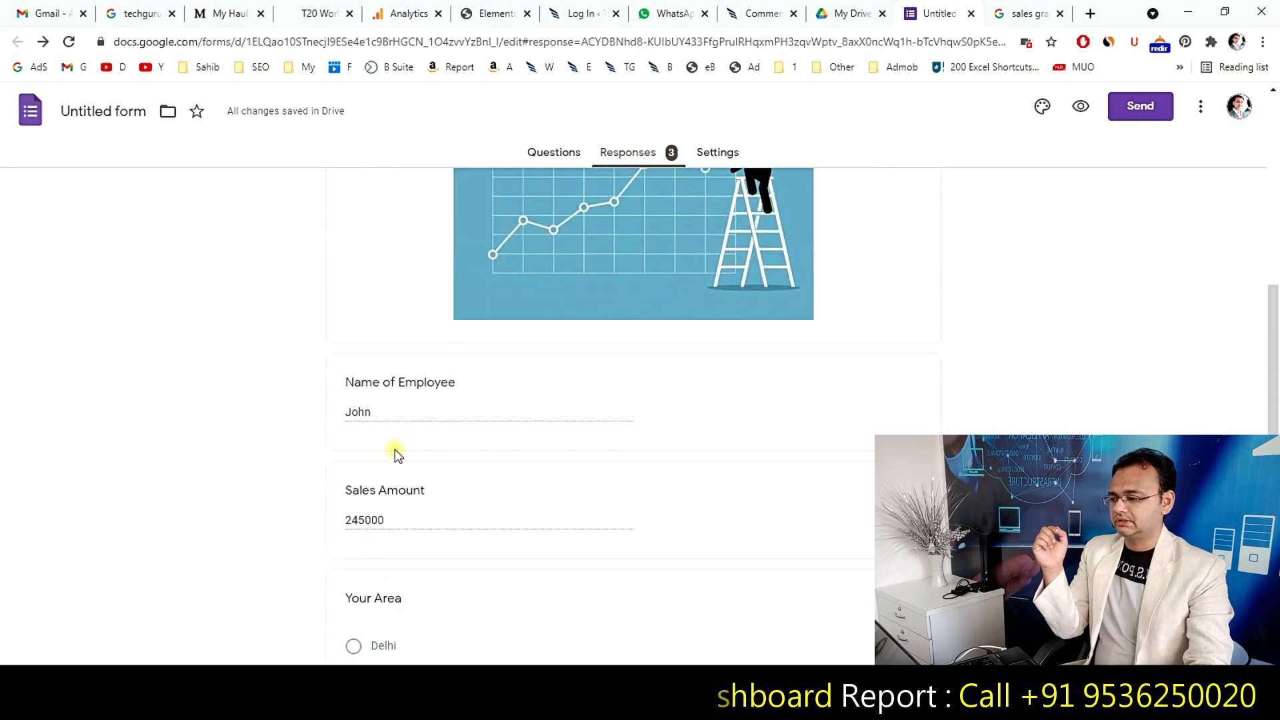
scroll(364, 514, up, 7)
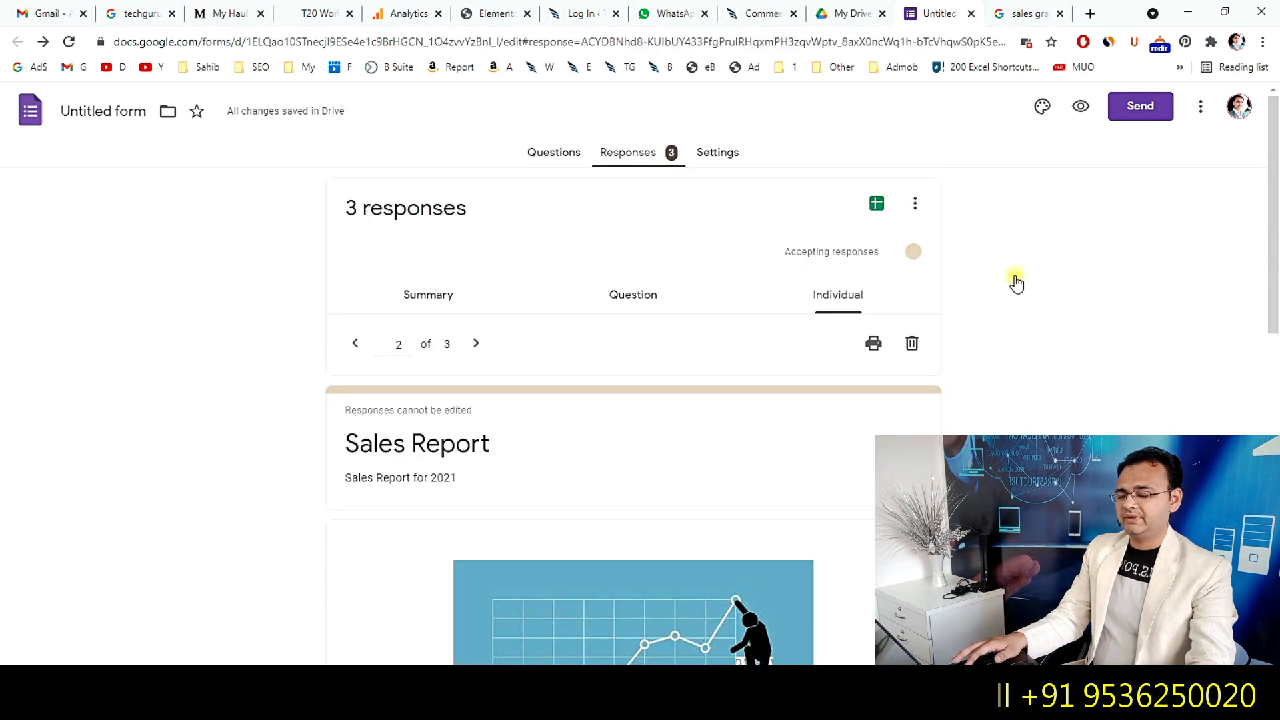
Open the form's linked response spreadsheet and review the submitted rows
click(878, 204)
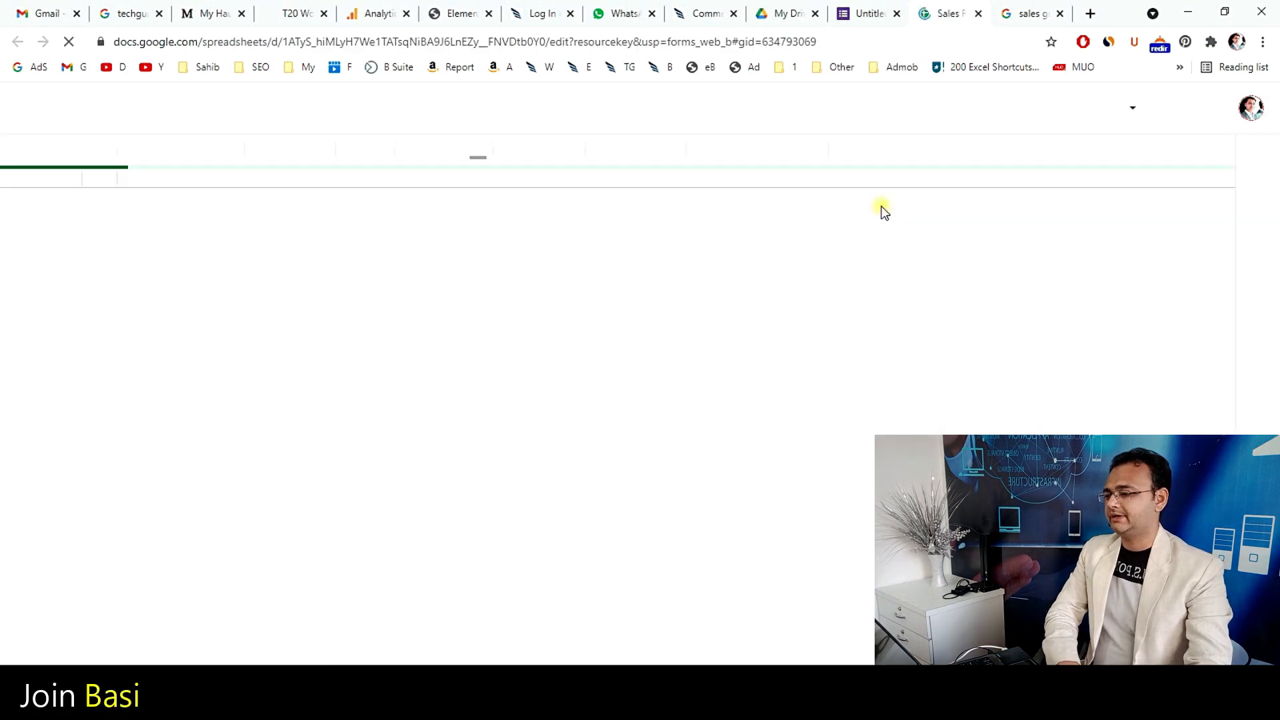
drag(94, 269, 500, 270)
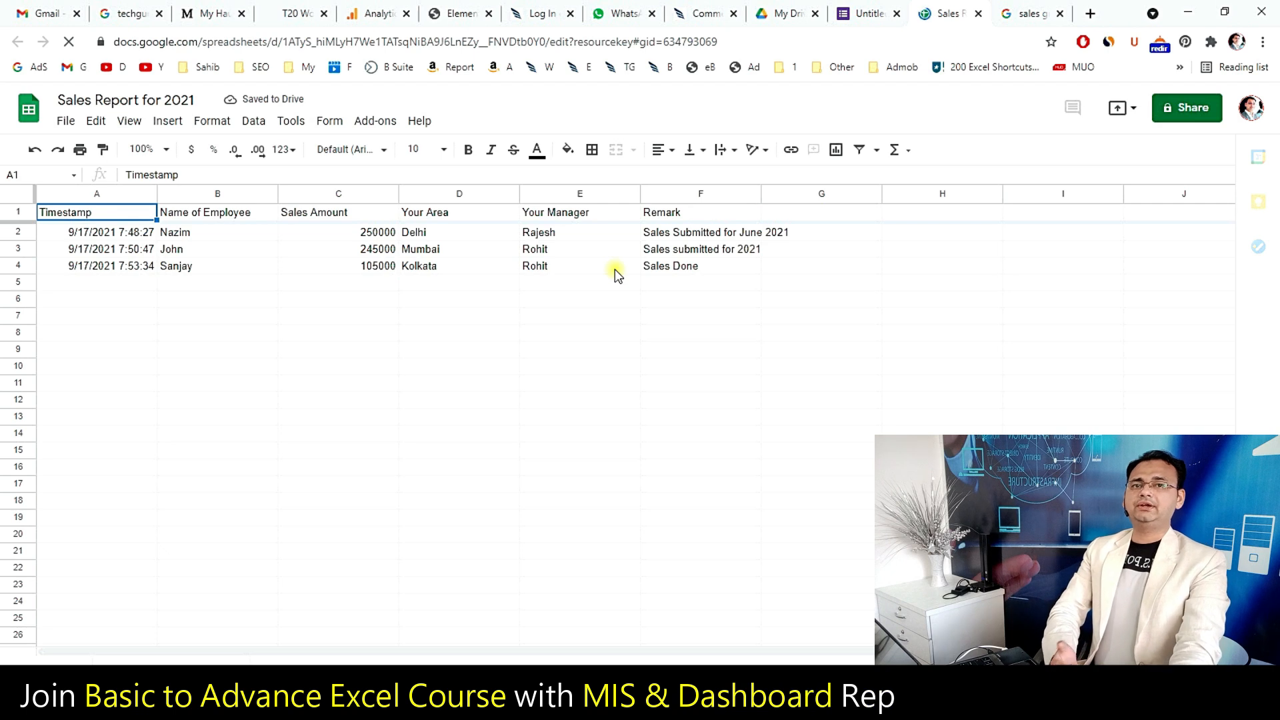
Switch to the published sheet in the incognito window, close the duplicate tab, and reload the page to check for the third response
click(114, 701)
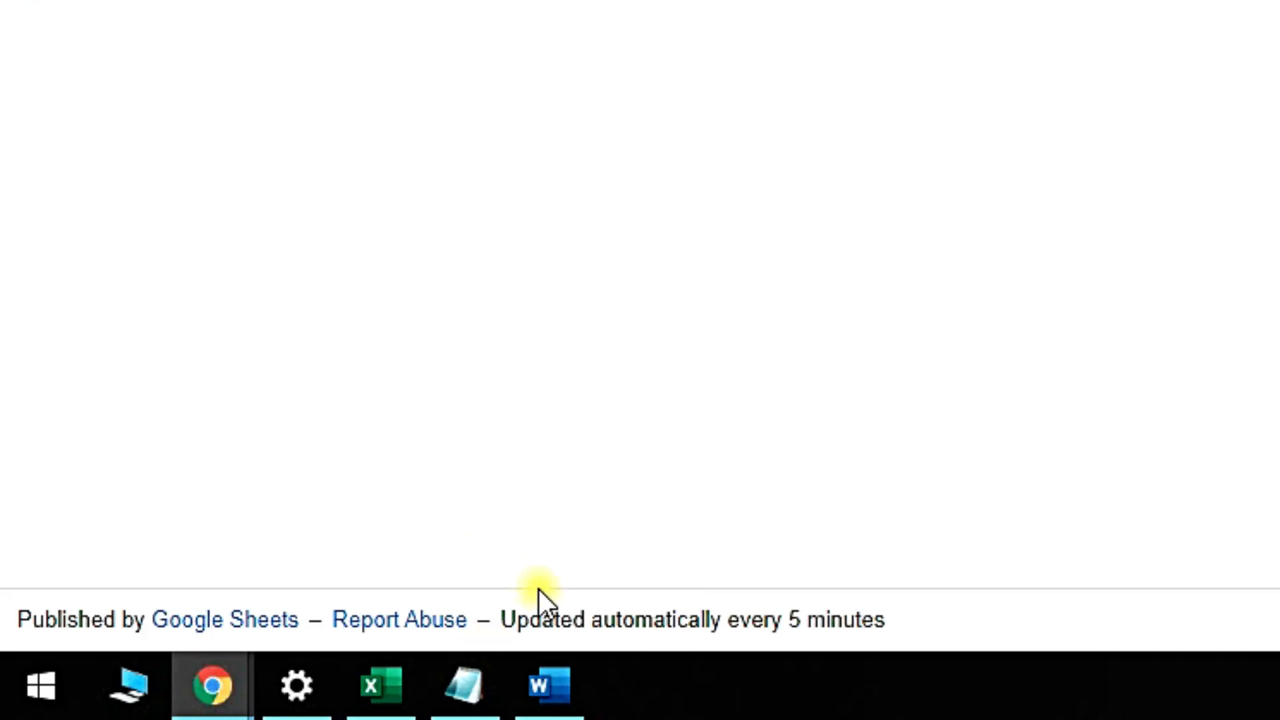
drag(497, 620, 886, 621)
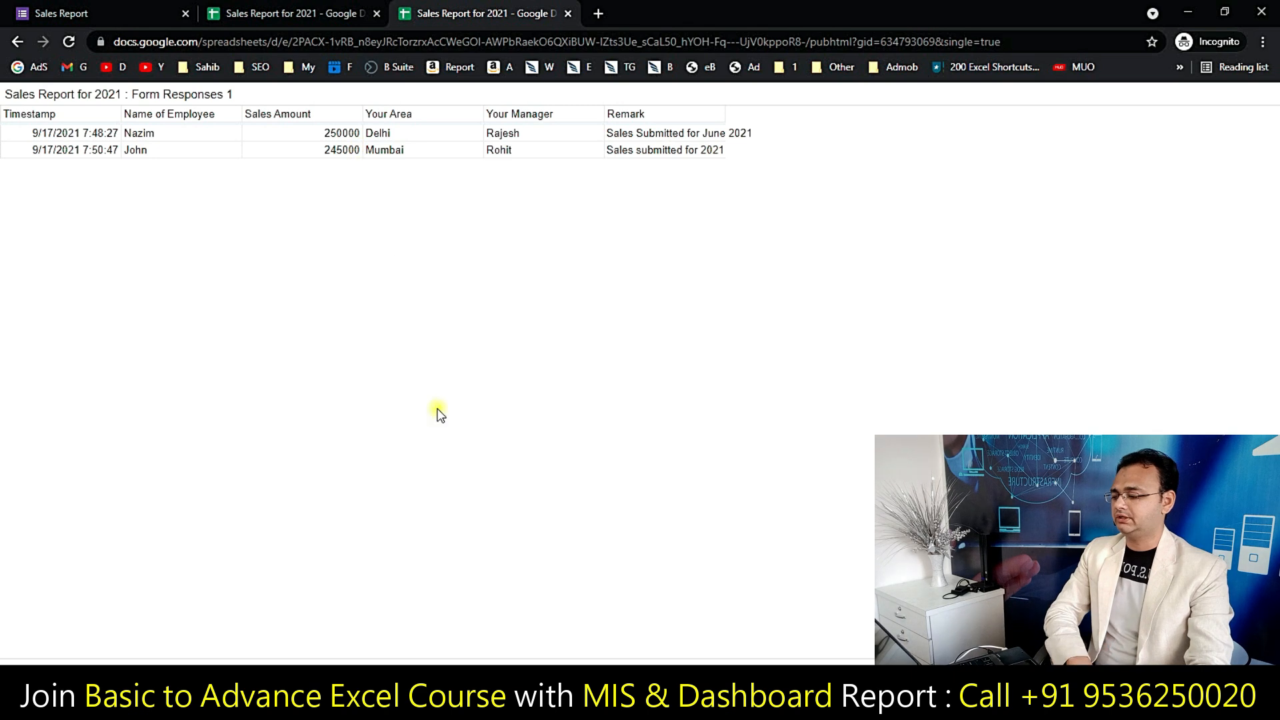
key(ctrl+w)
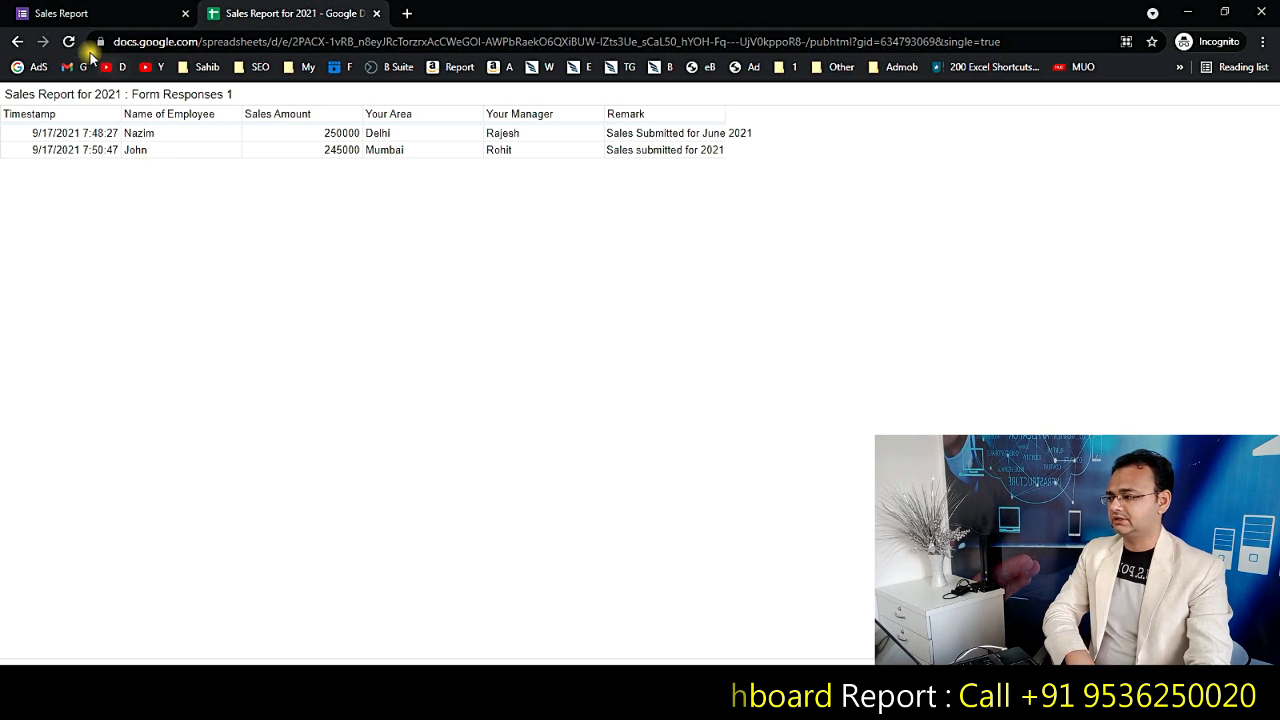
click(73, 44)
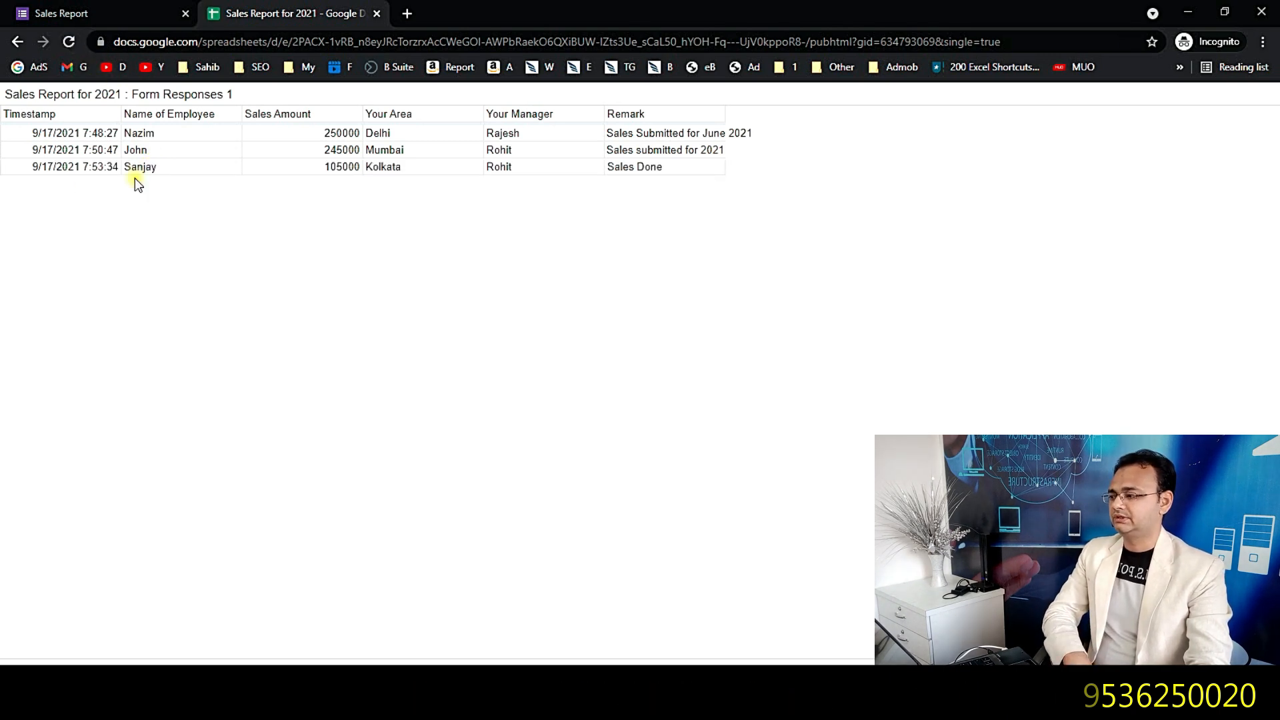
drag(47, 161, 742, 159)
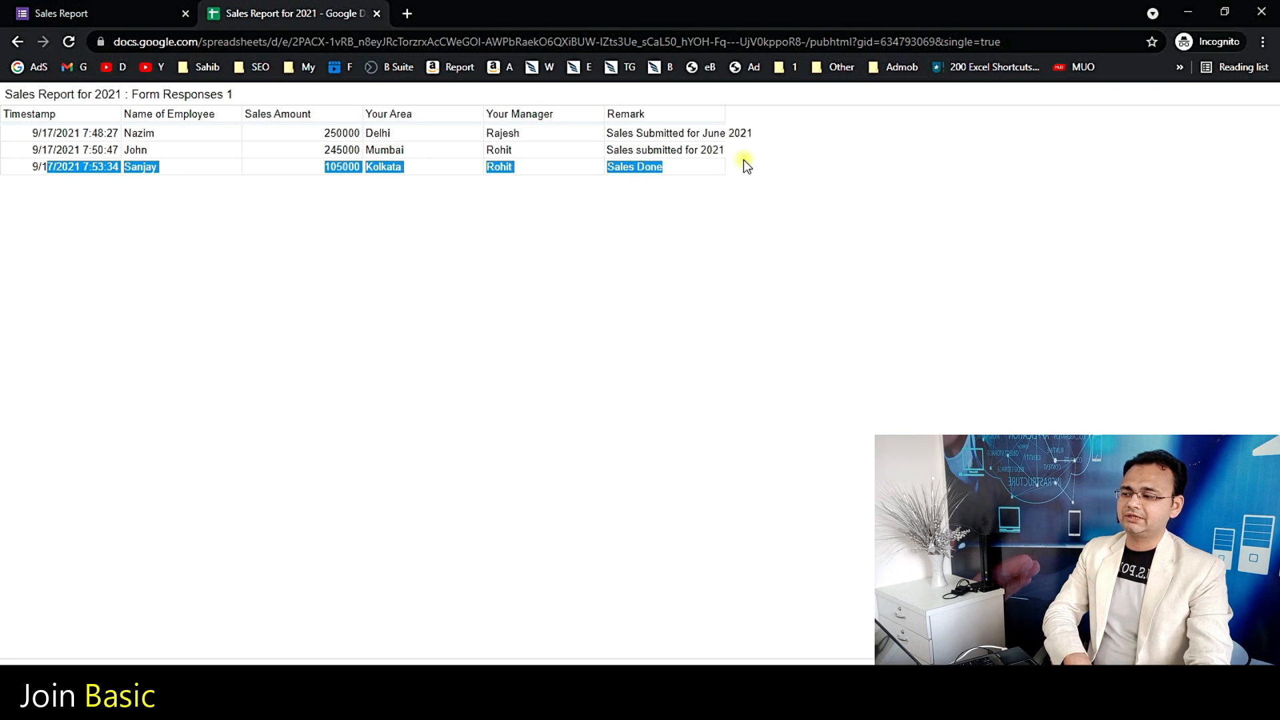
click(699, 258)
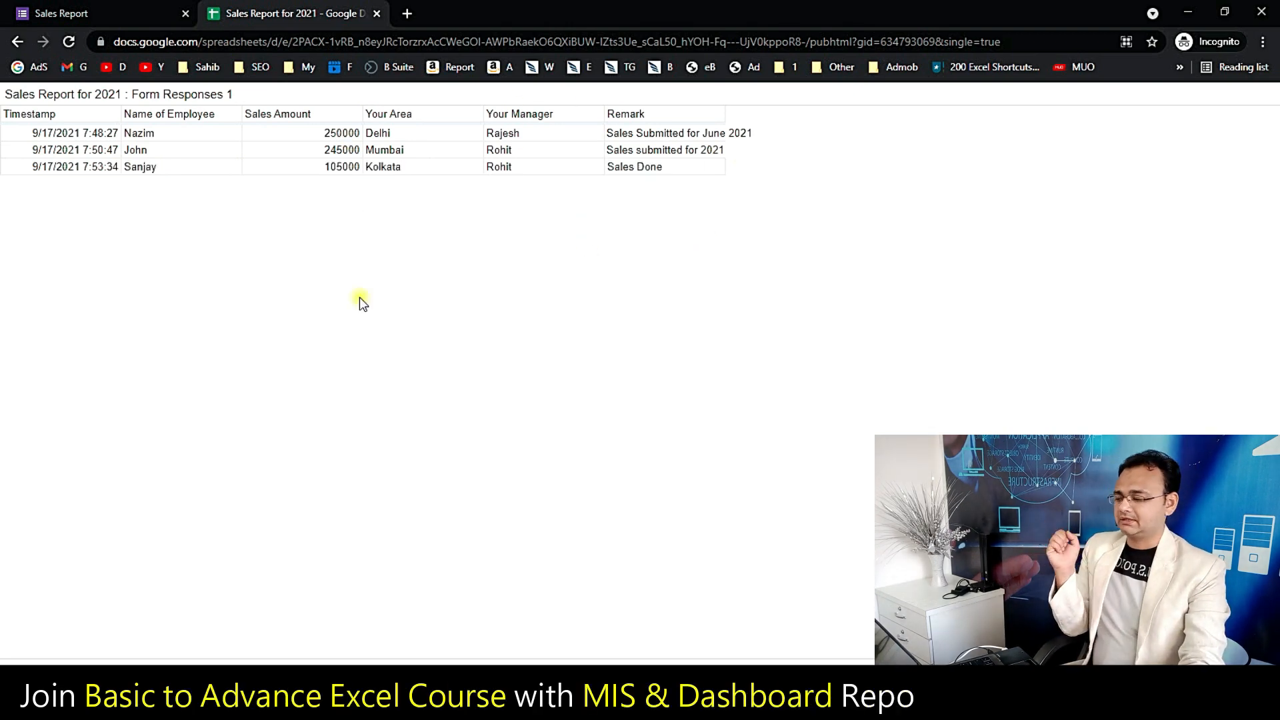
Return to the response spreadsheet and publish the entire document to the web as an embed
click(110, 650)
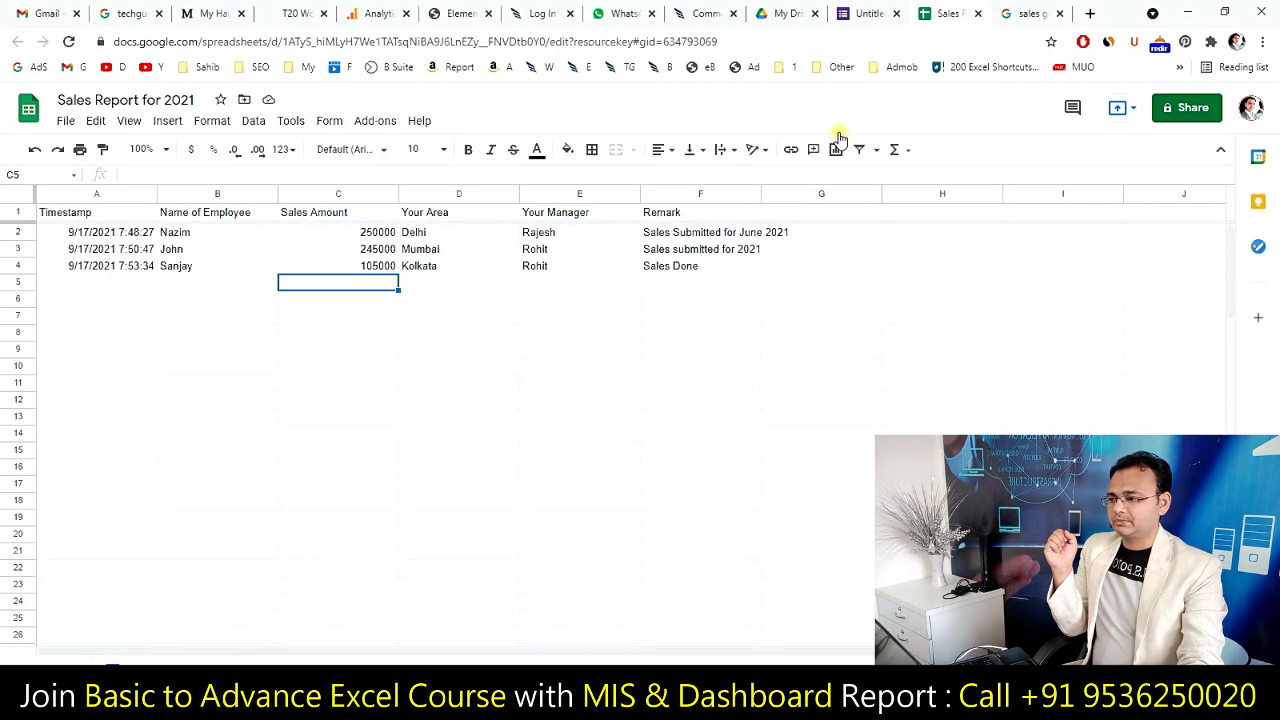
click(703, 14)
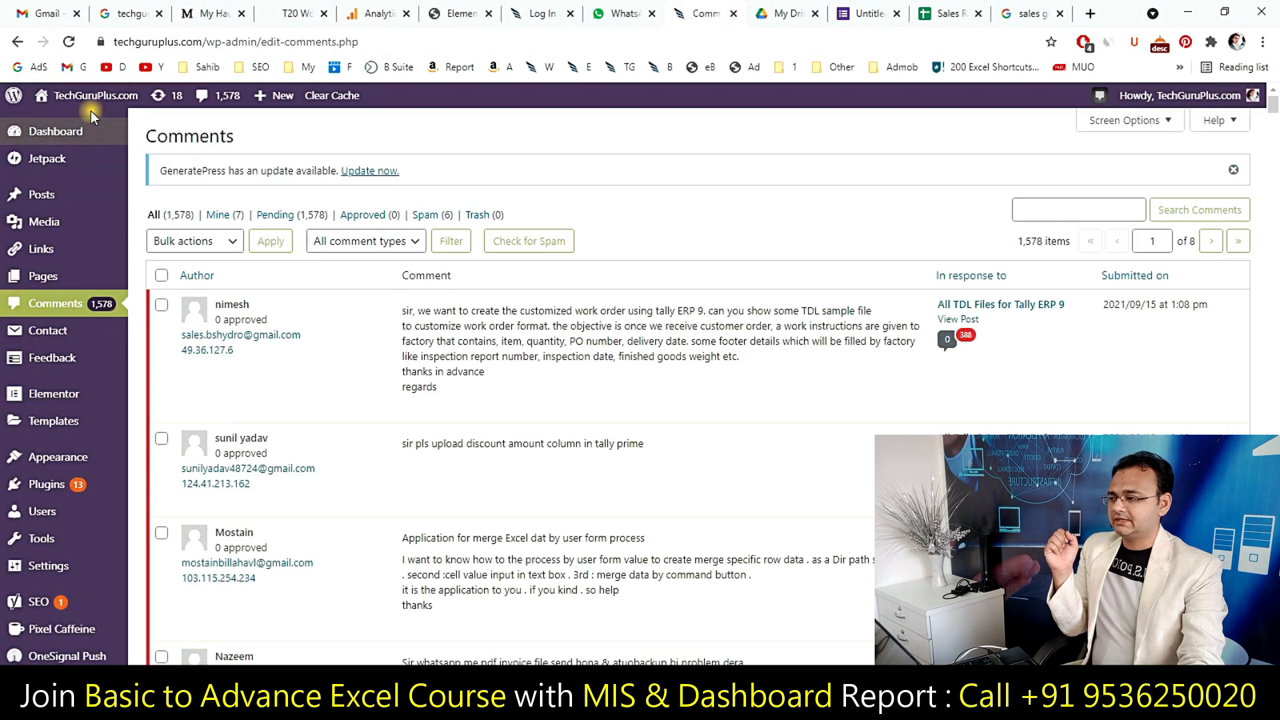
click(953, 9)
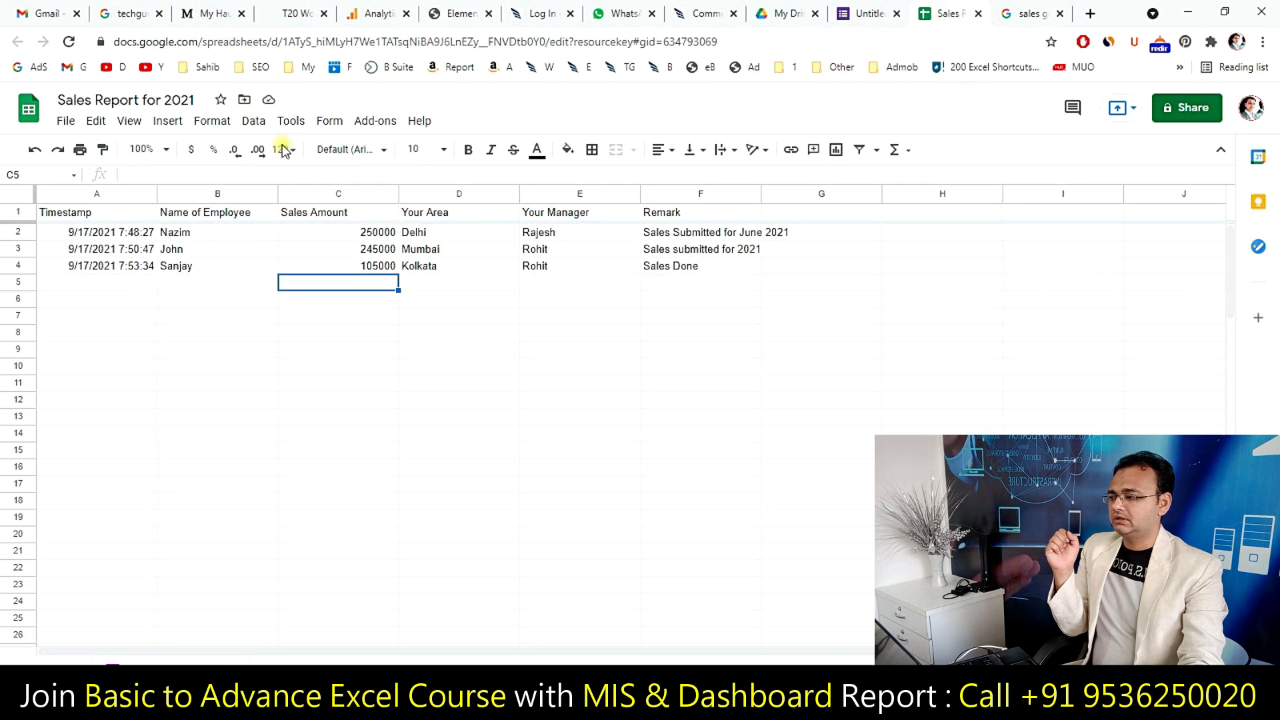
click(73, 128)
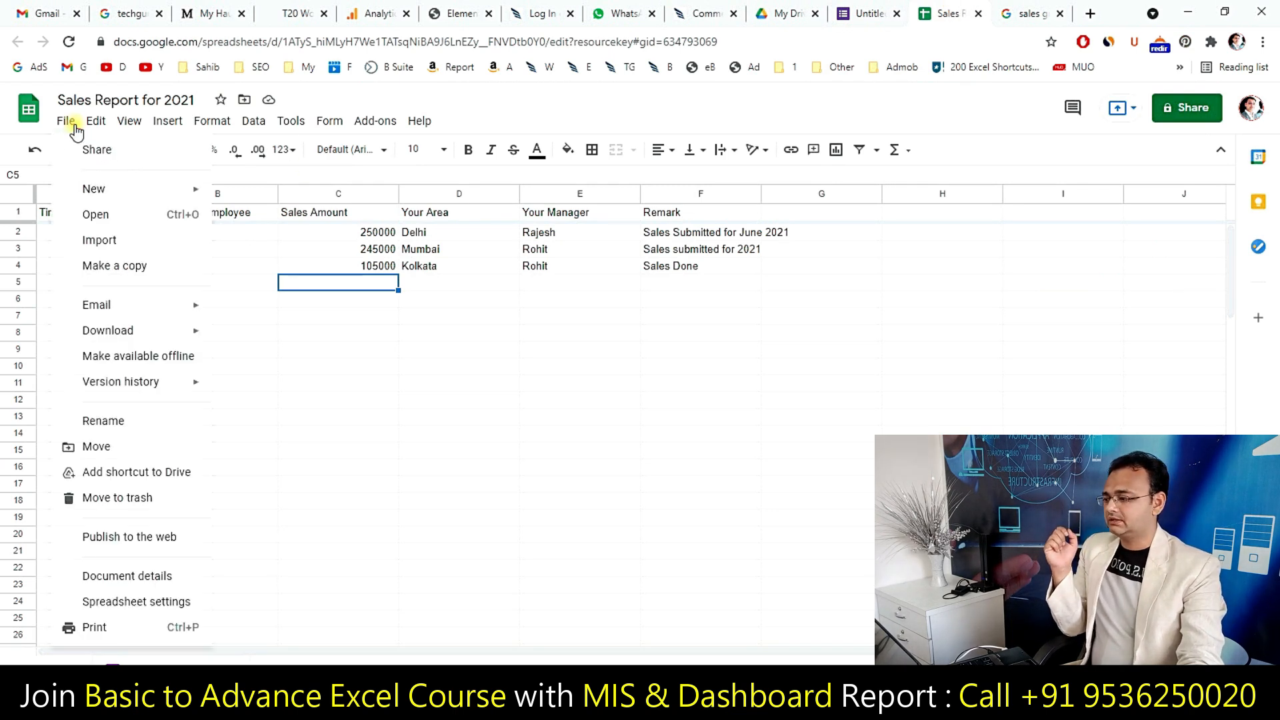
click(107, 541)
click(600, 303)
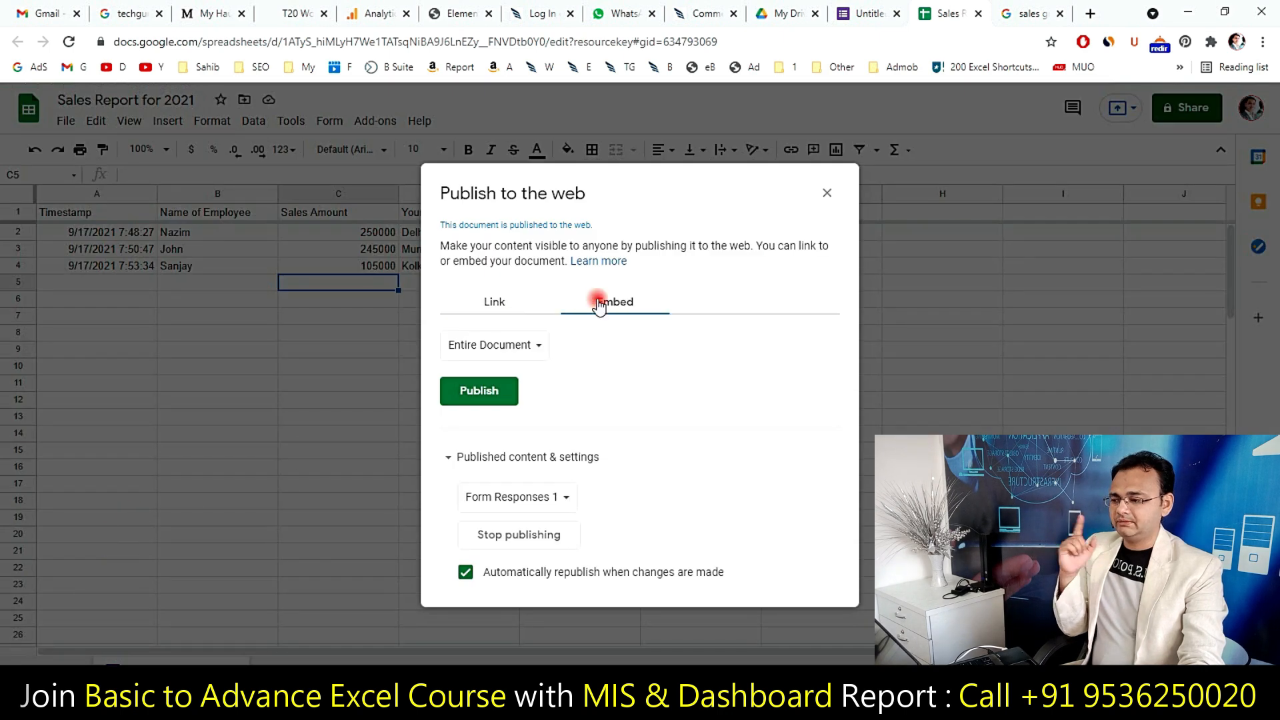
click(500, 392)
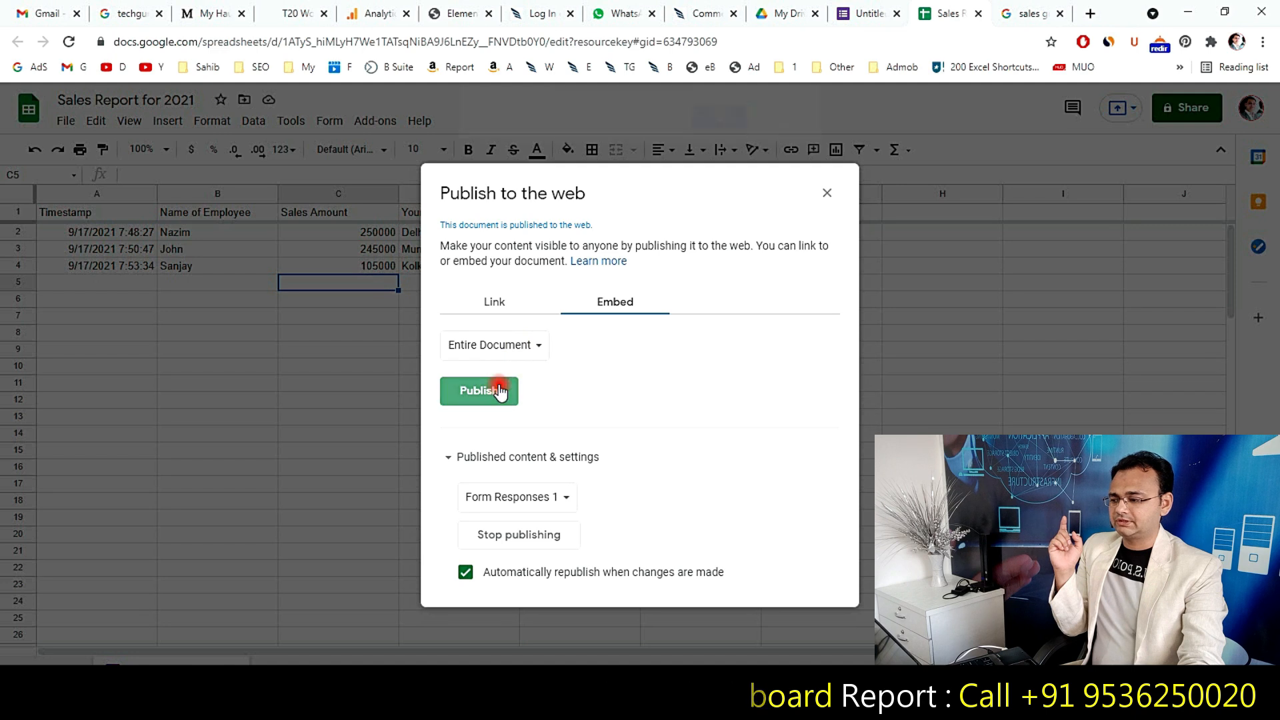
click(714, 129)
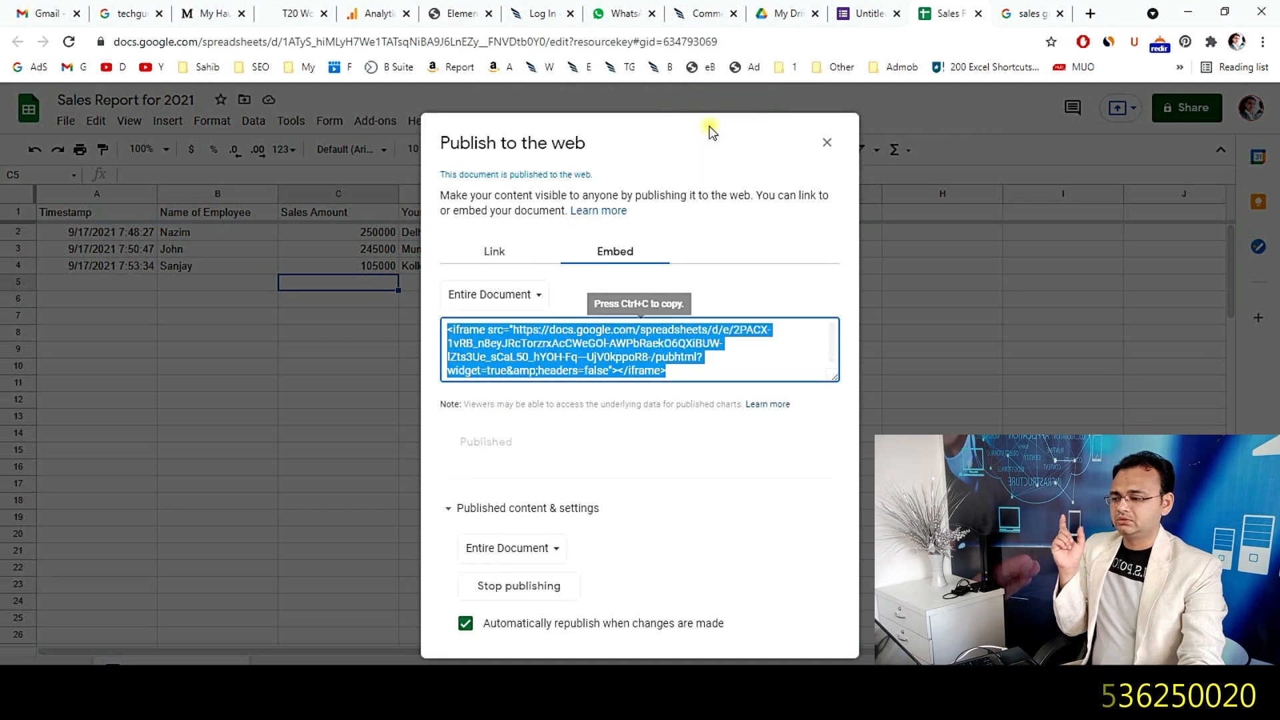
Copy the complete iframe embed code of the published spreadsheet
click(548, 347)
click(583, 335)
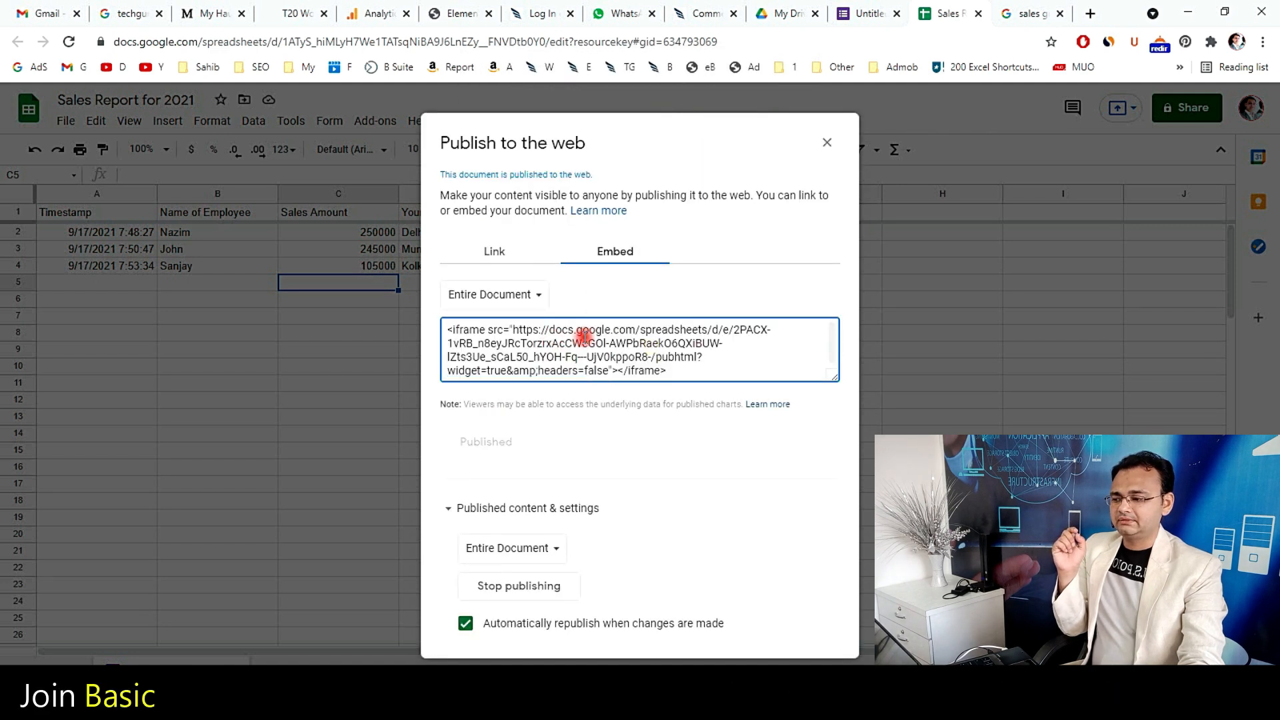
triple_click(560, 337)
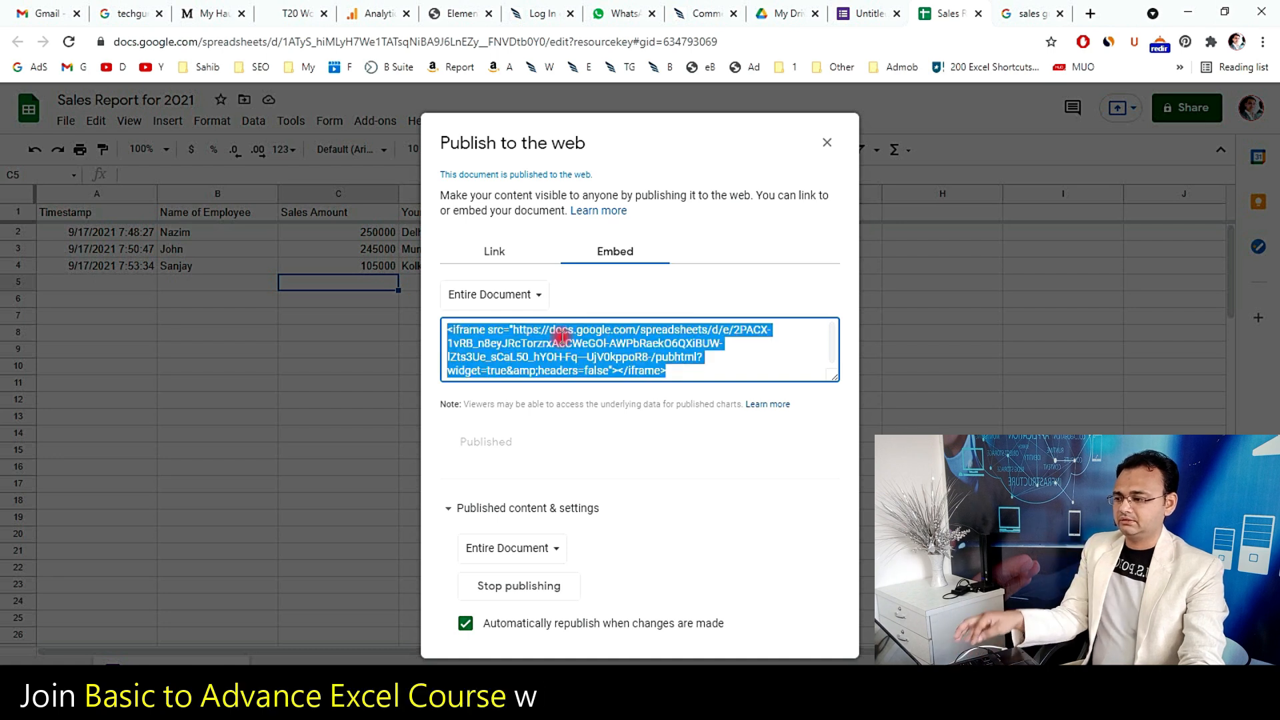
right_click(564, 339)
click(603, 352)
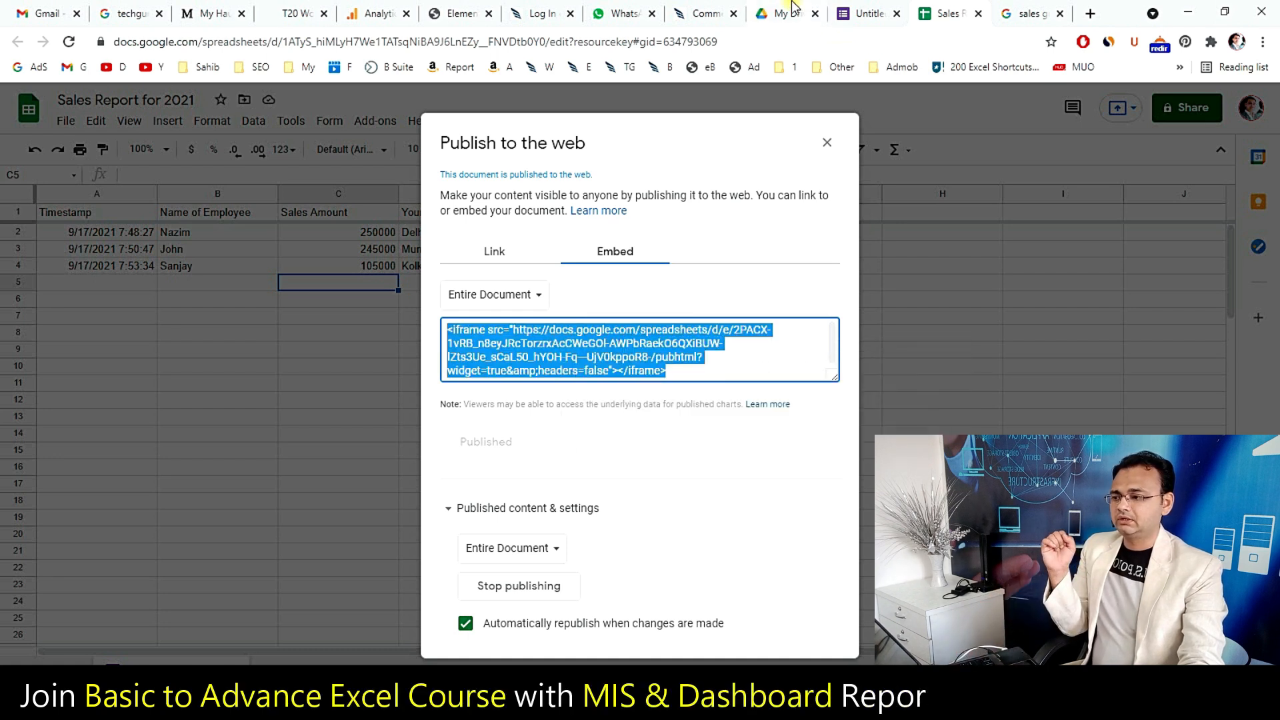
Switch to the WordPress admin site and open the editor for a new page in a separate tab
click(678, 7)
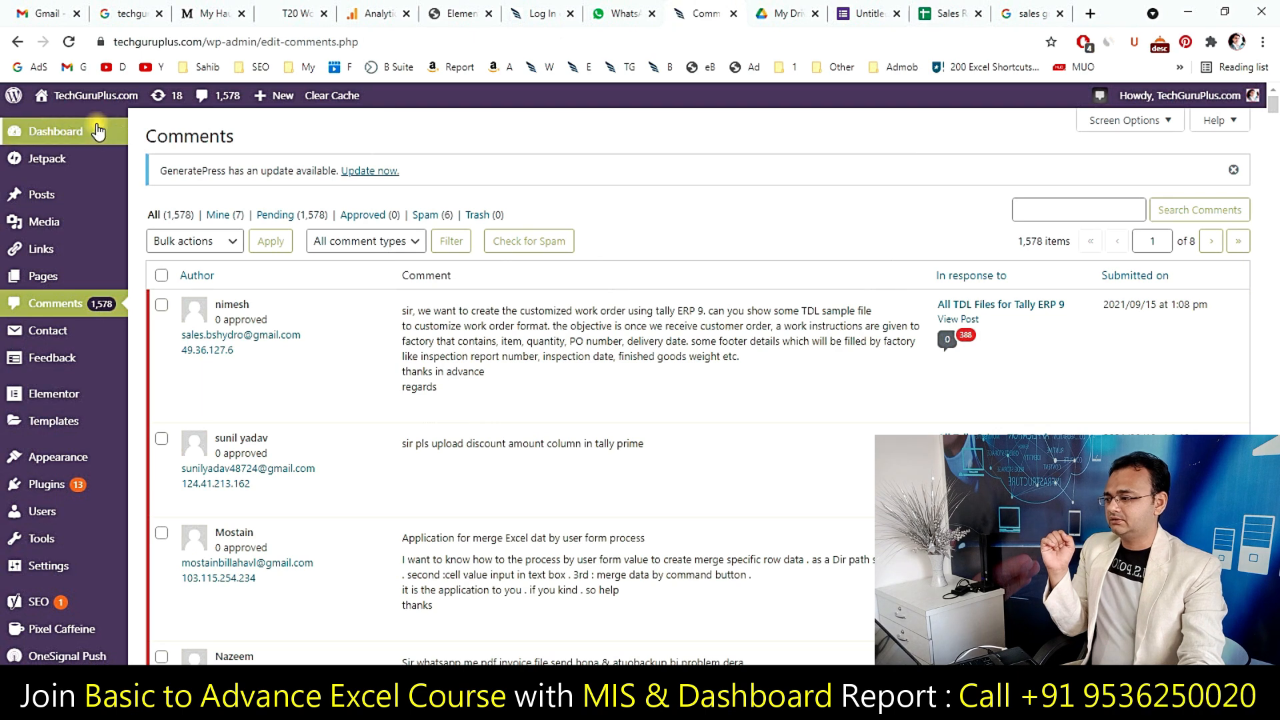
mouse_move(78, 225)
mouse_move(77, 197)
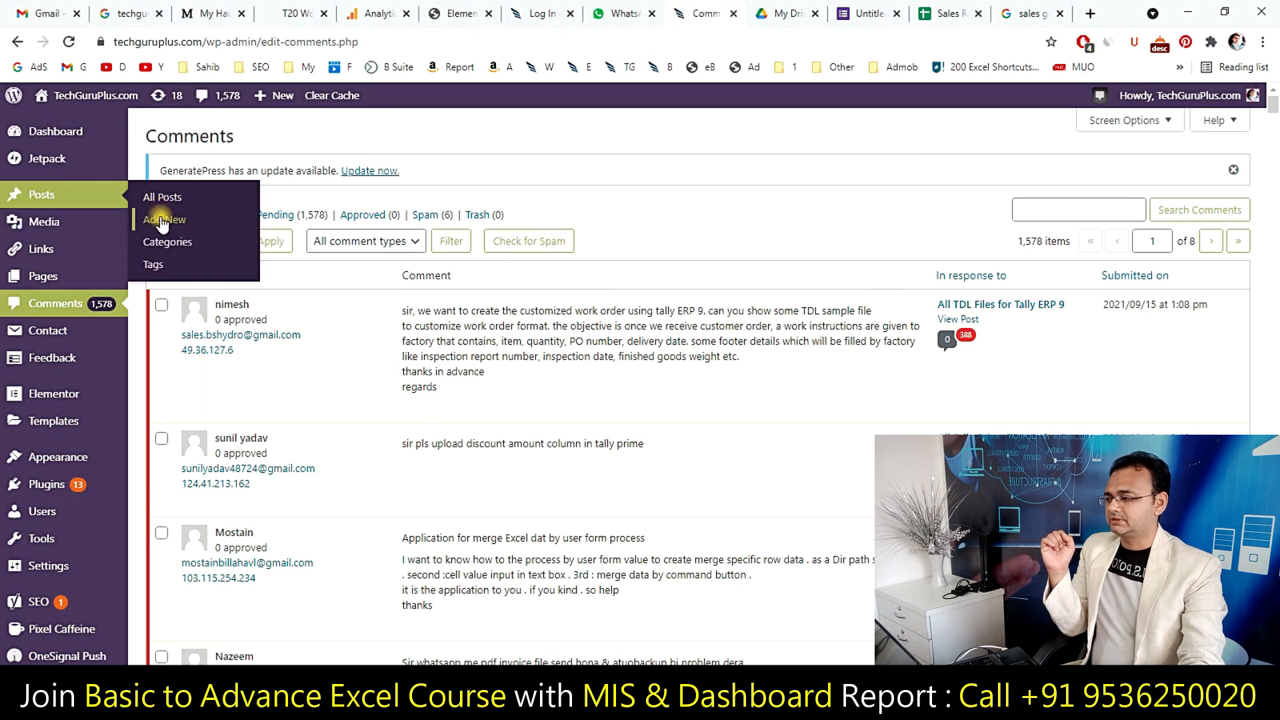
mouse_move(100, 276)
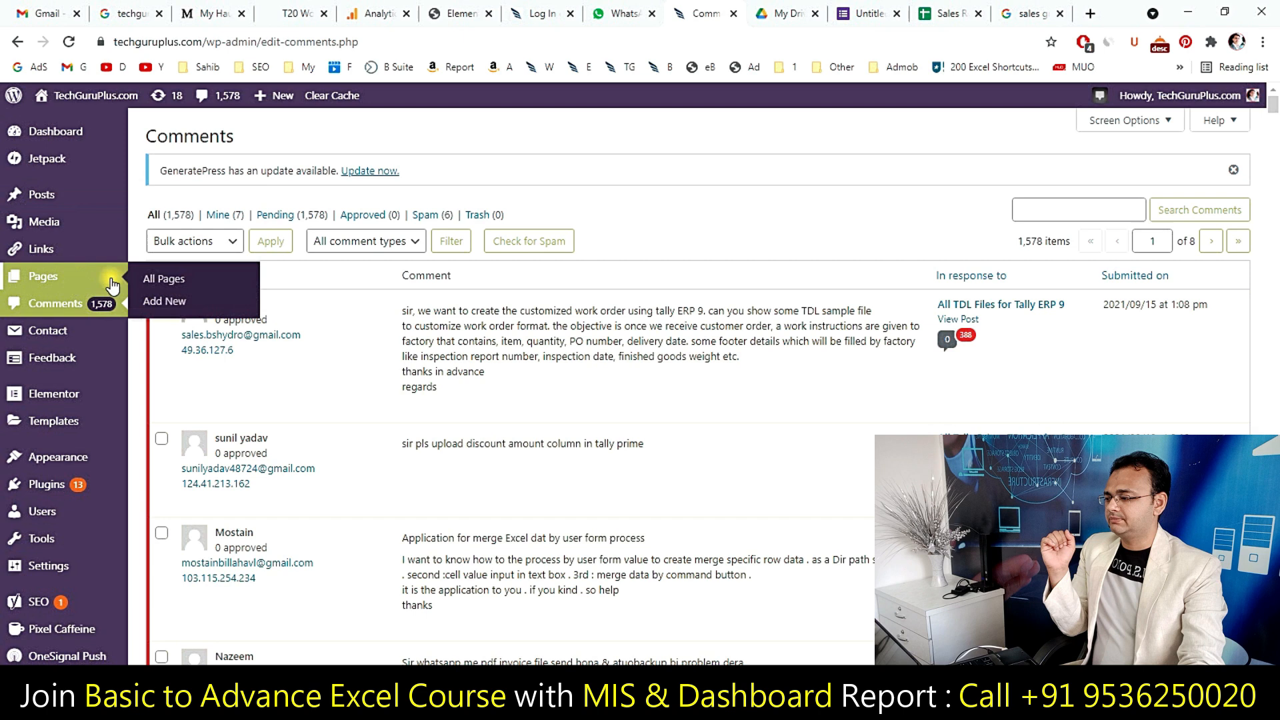
right_click(164, 307)
click(193, 313)
click(737, 12)
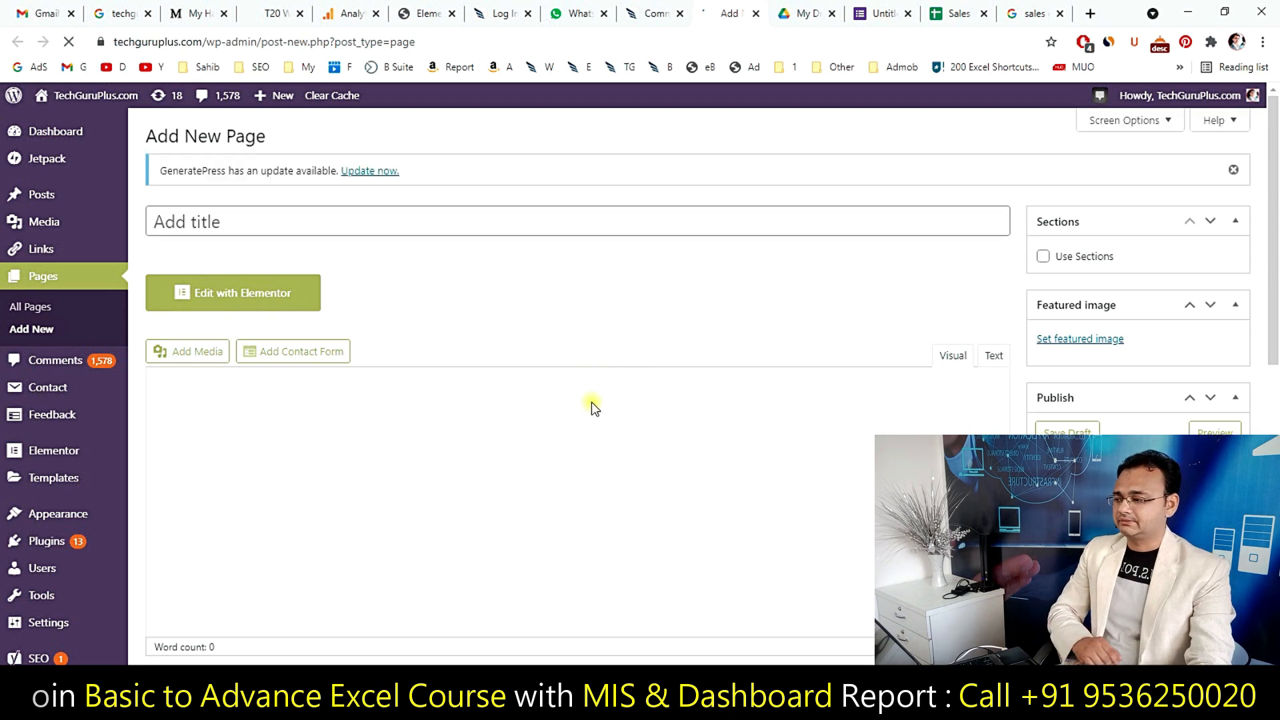
Title the new WordPress page "Sales Report"
click(414, 223)
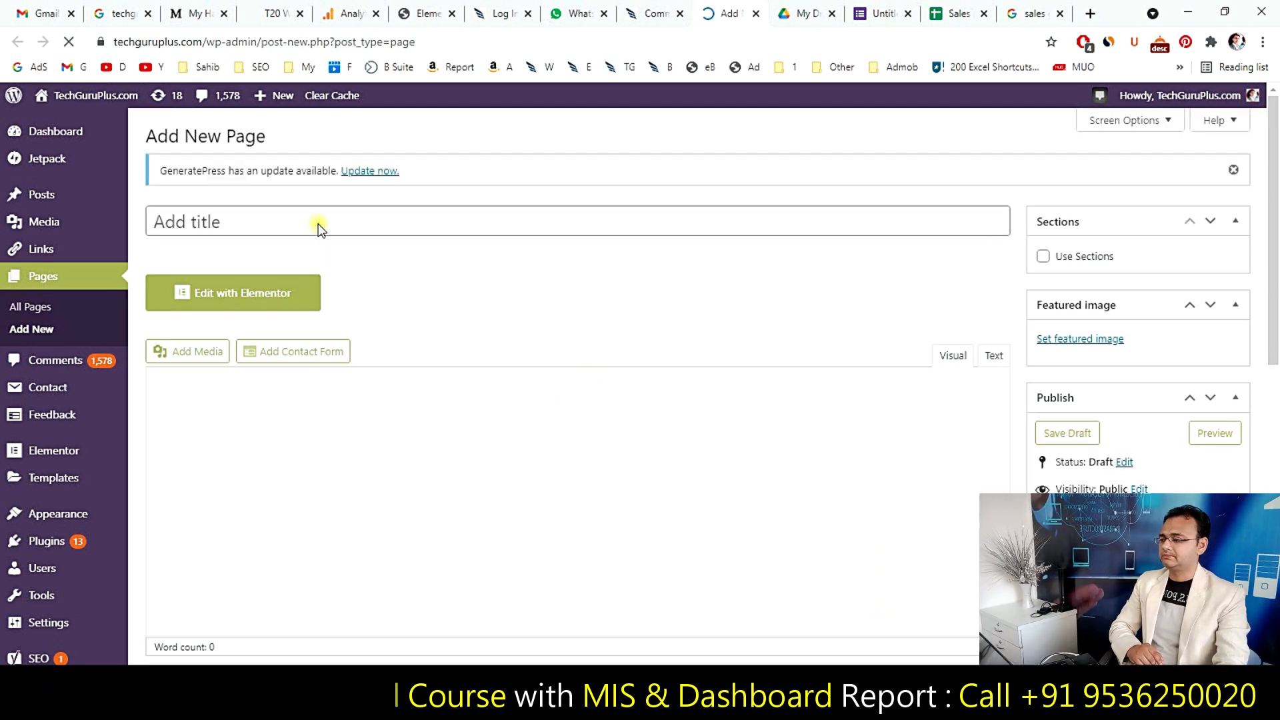
click(287, 222)
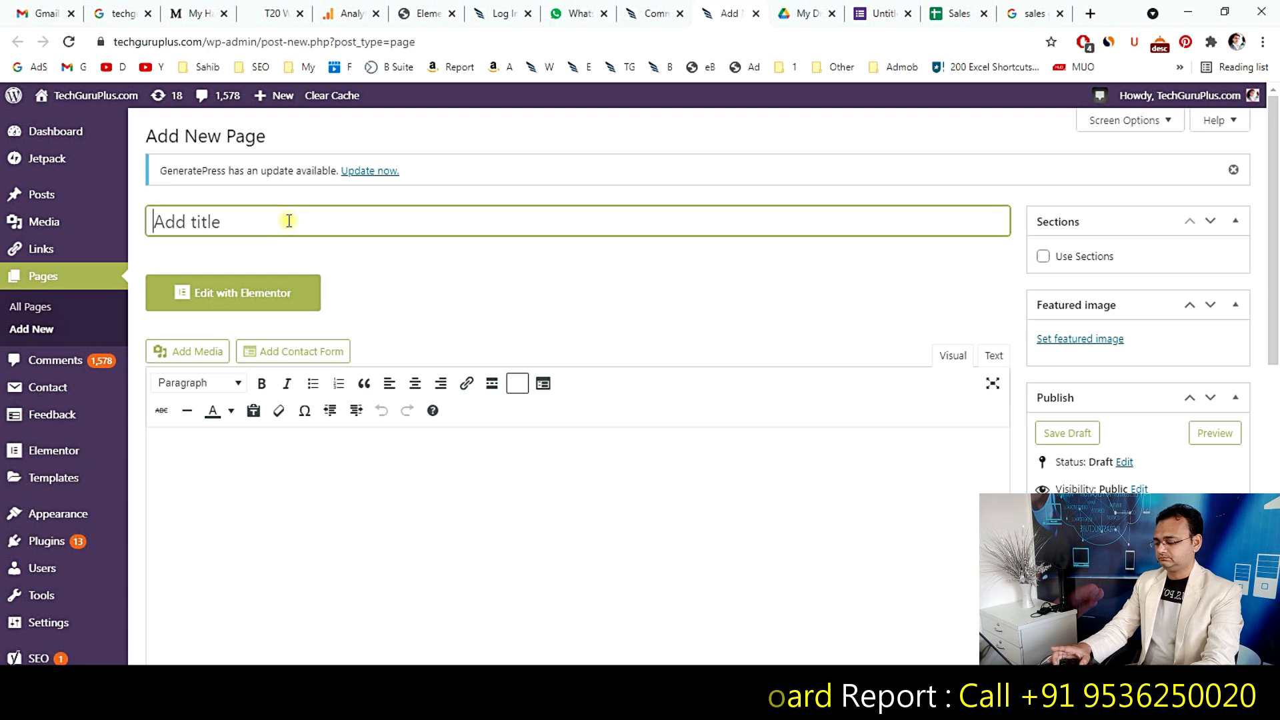
text(Sales Re)
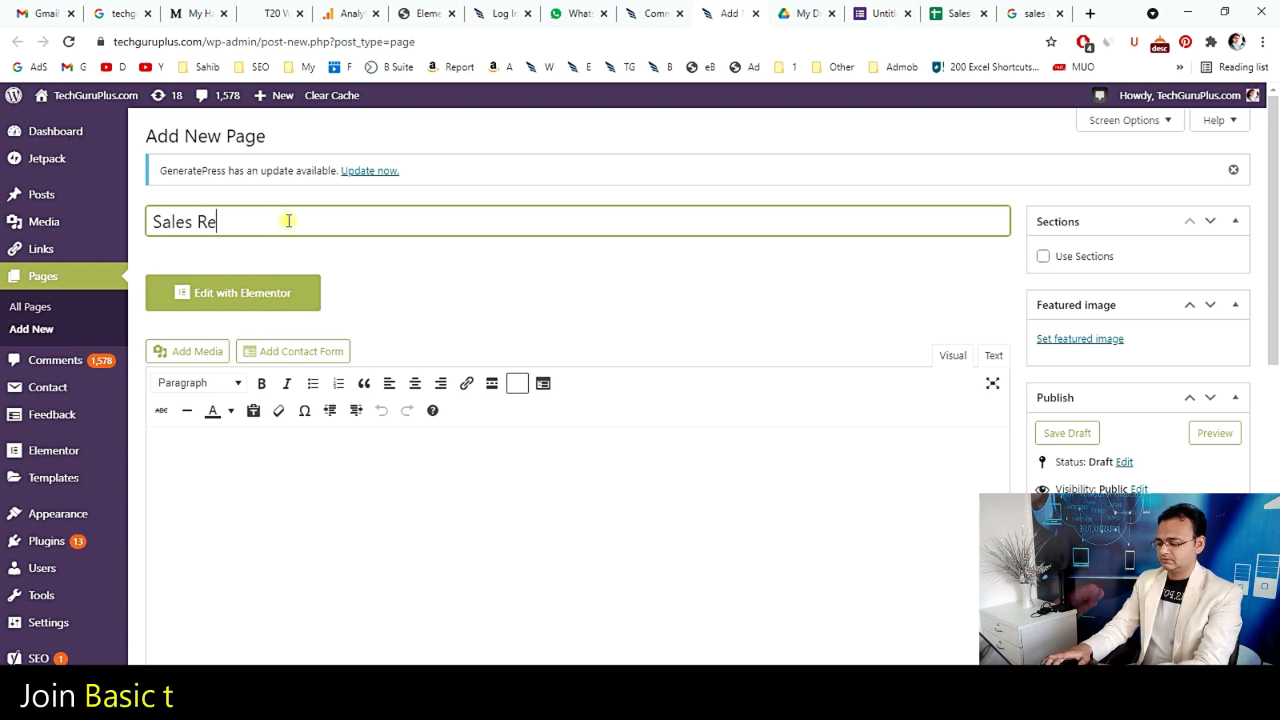
text(port)
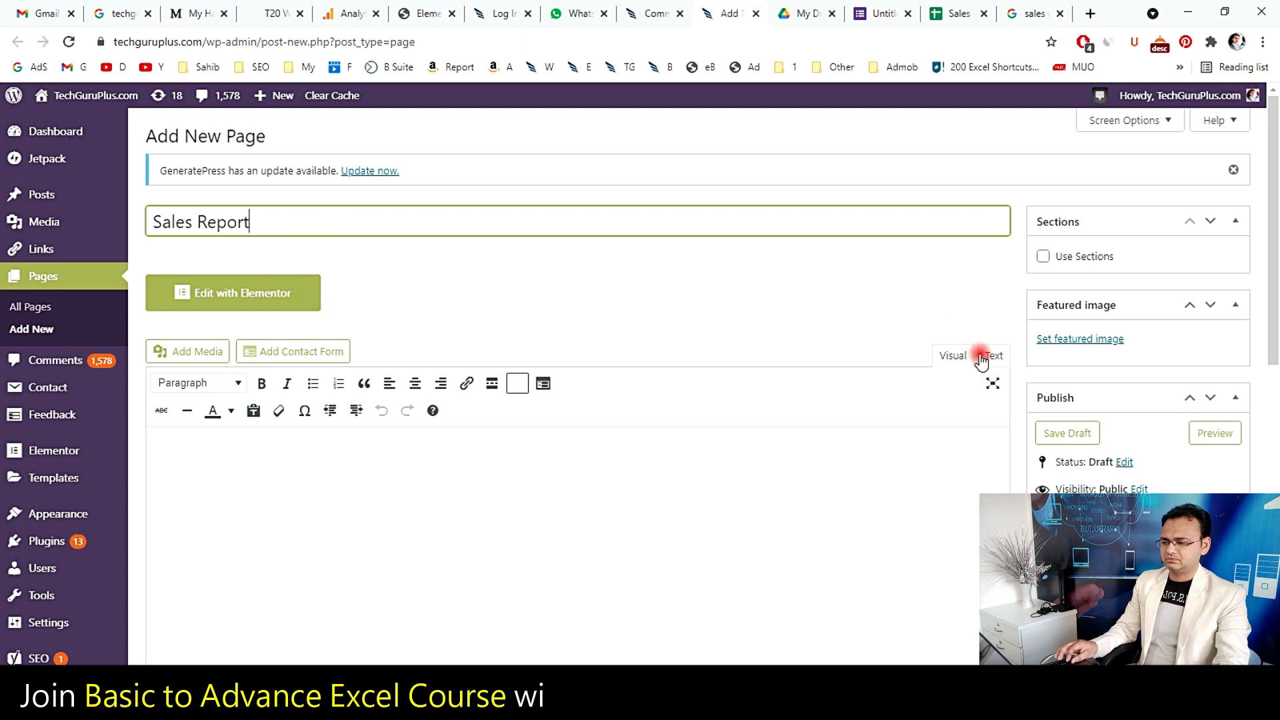
Paste the copied iframe embed code into the page's content in text mode and preview the page
click(980, 358)
click(444, 440)
key(ctrl+v)
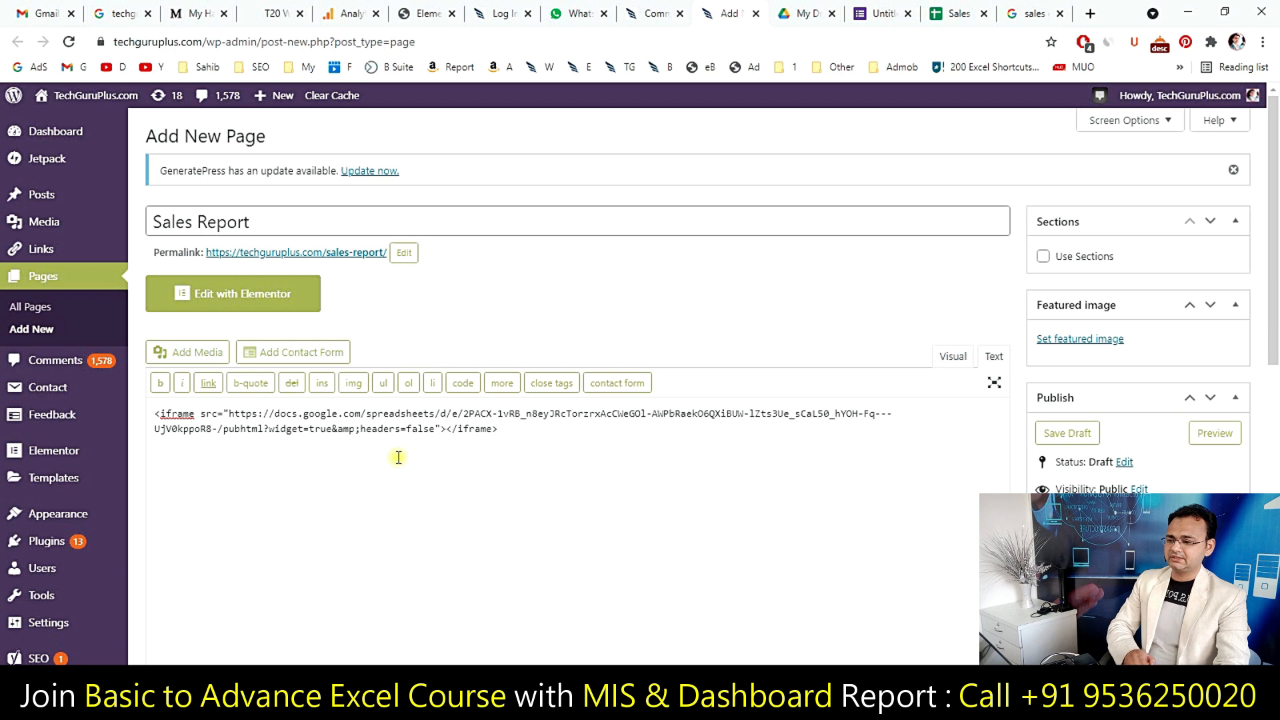
click(1210, 434)
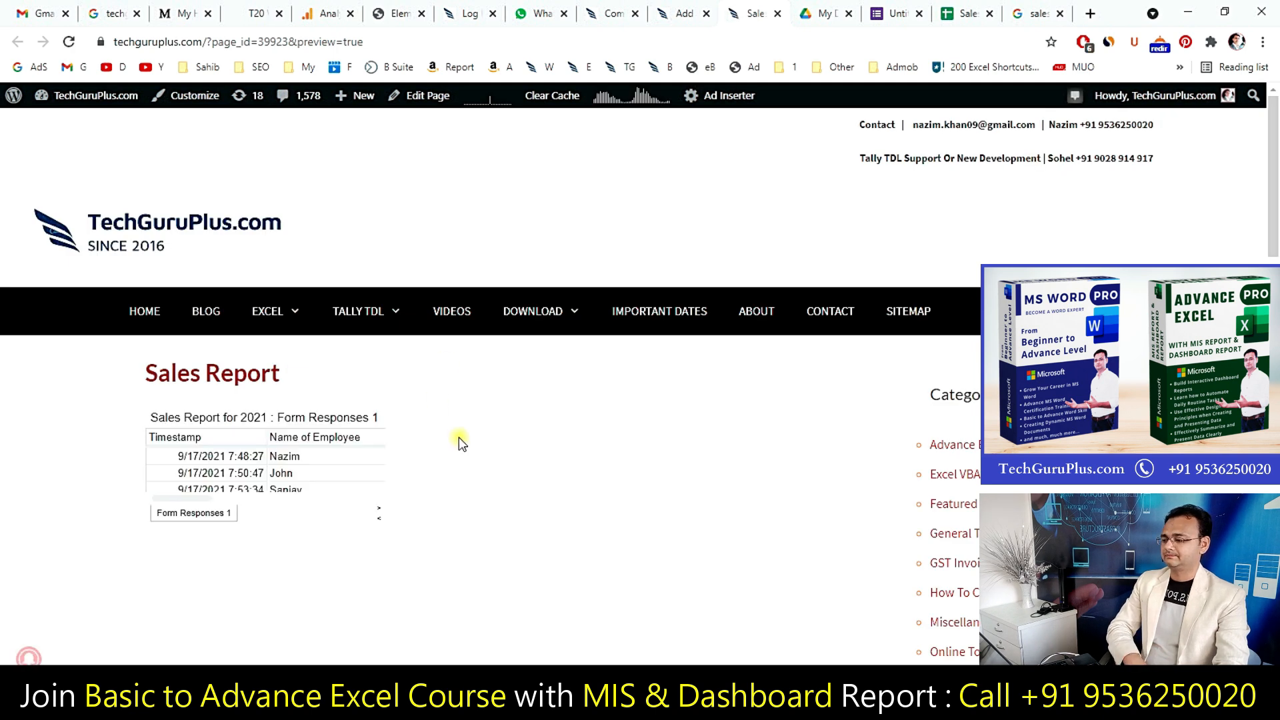
Add a width of 500 to the iframe code in the page editor and preview the page
scroll(540, 391, down, 3)
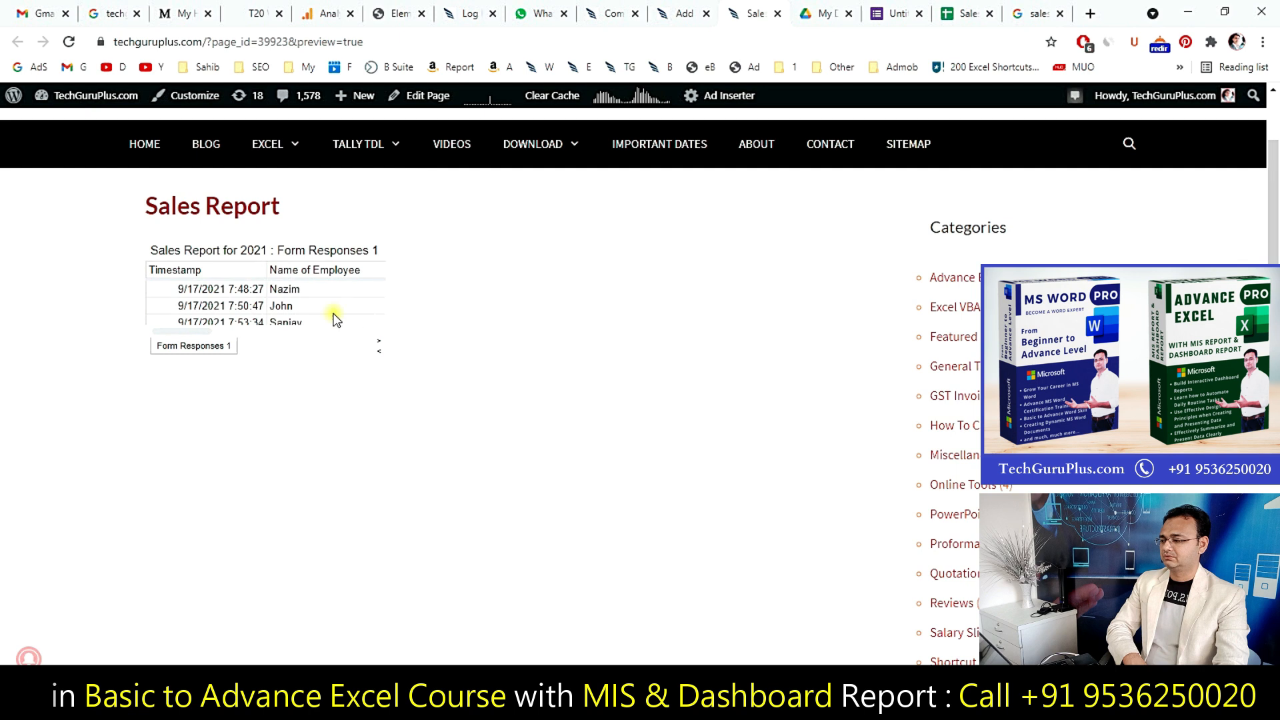
drag(247, 287, 200, 333)
click(690, 12)
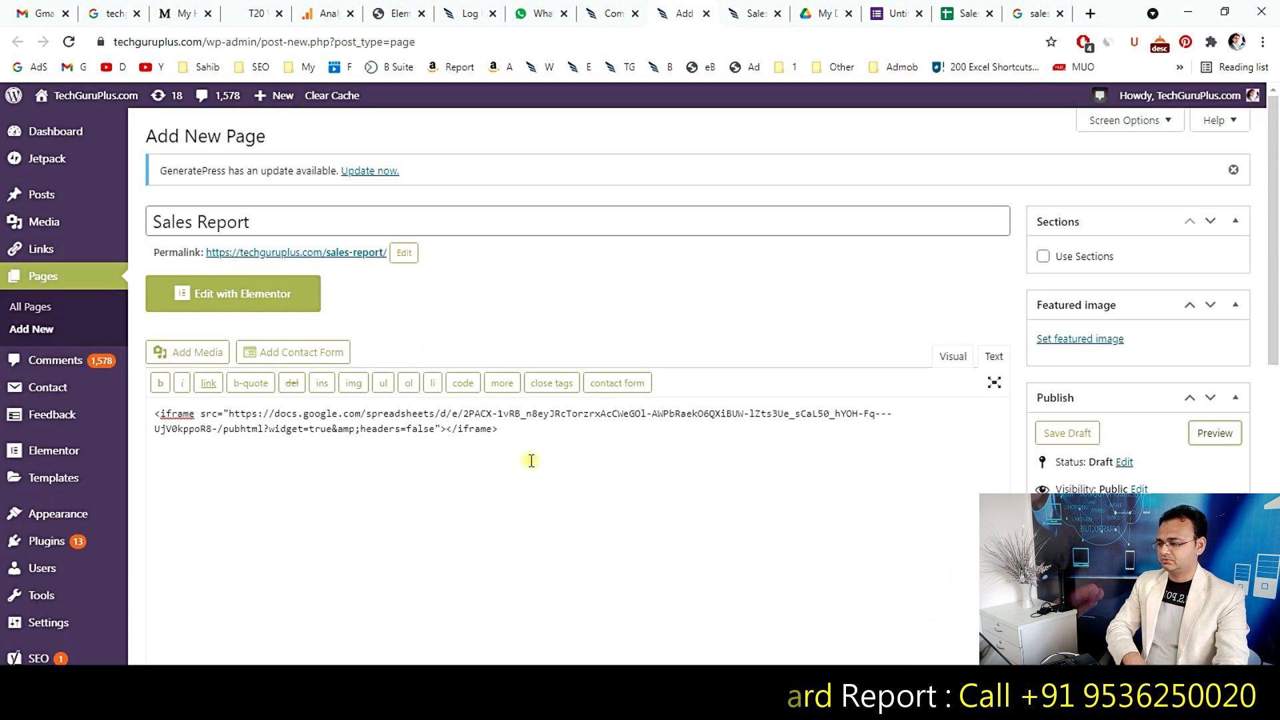
click(838, 429)
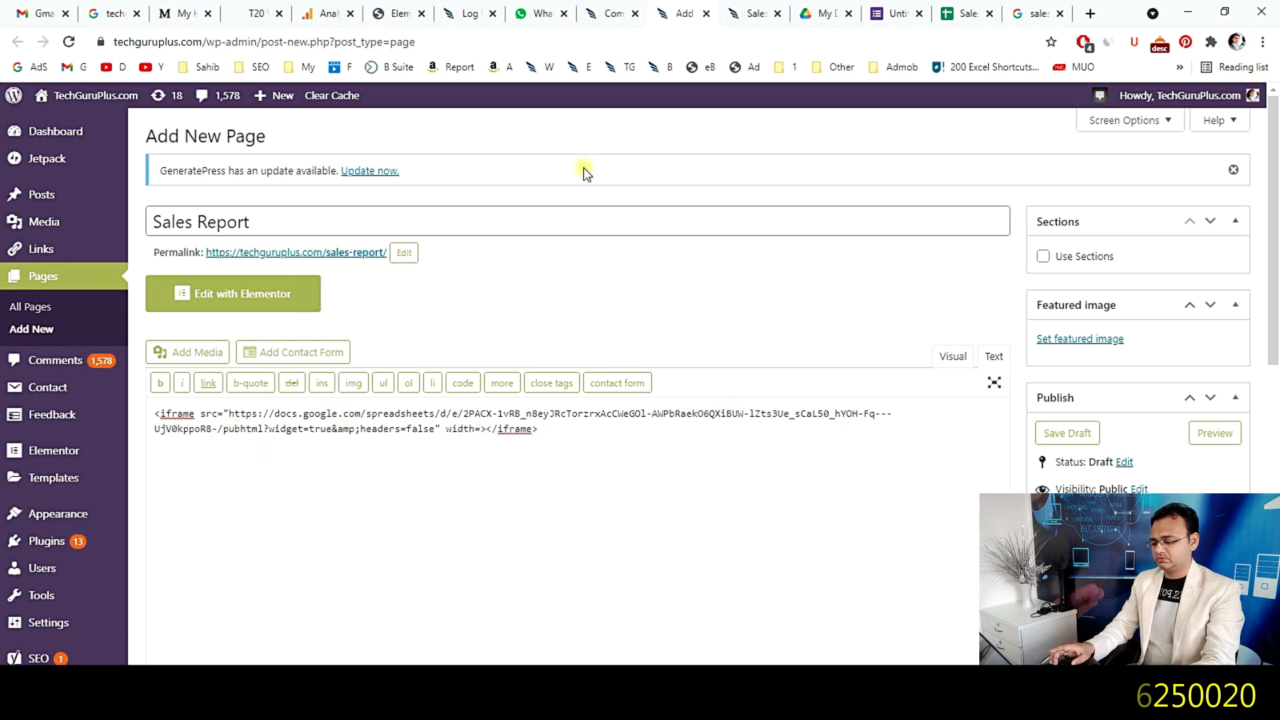
text(500)
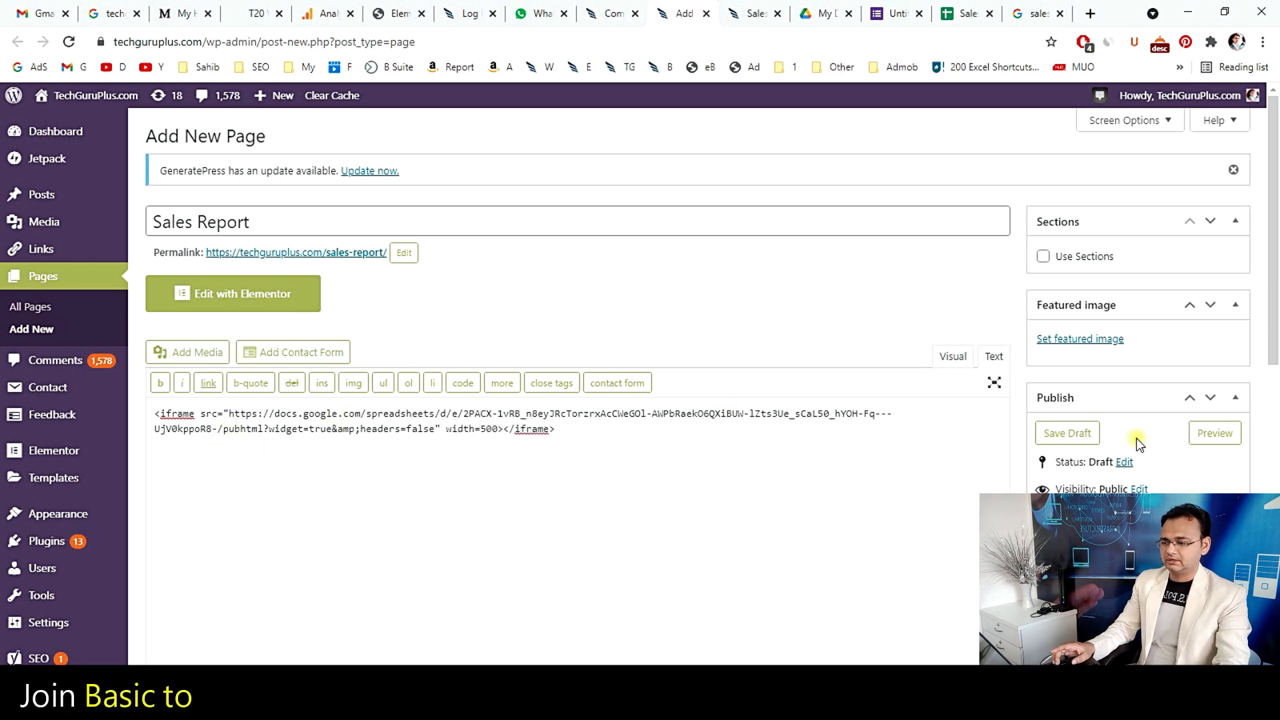
click(1200, 435)
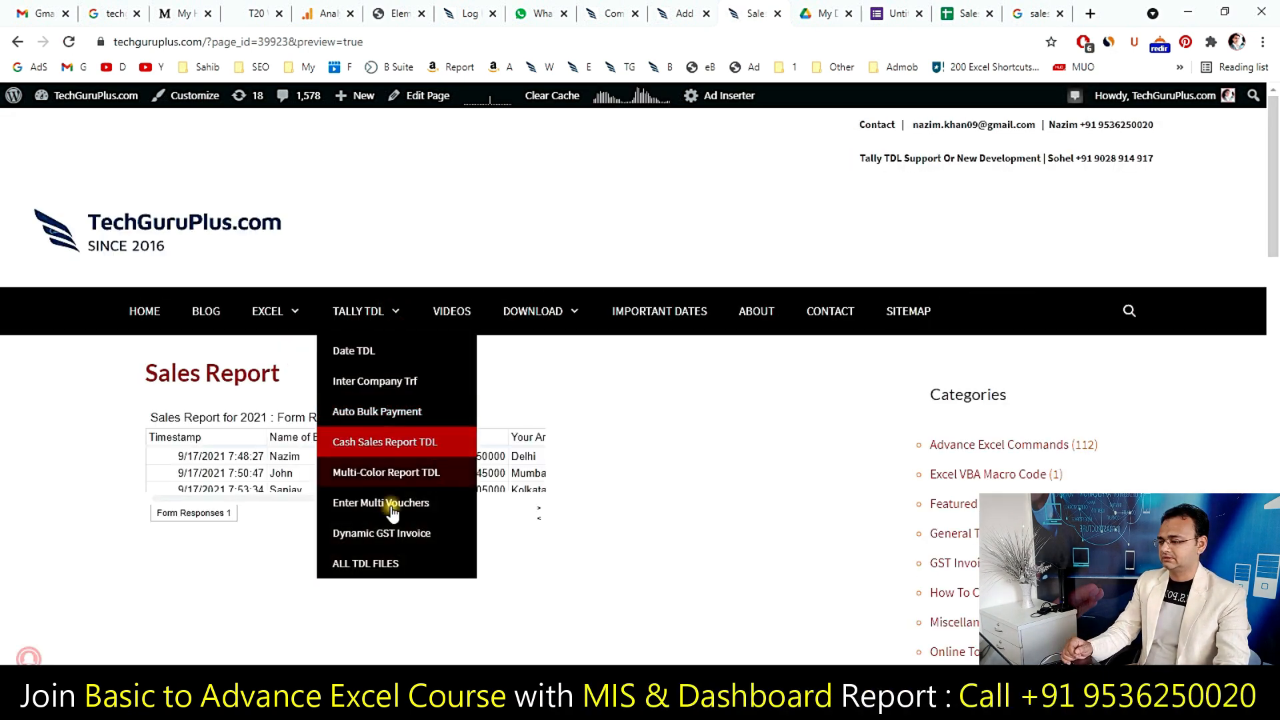
Set the iframe's width to 1000, add a height of 1000, and preview the page again
click(665, 8)
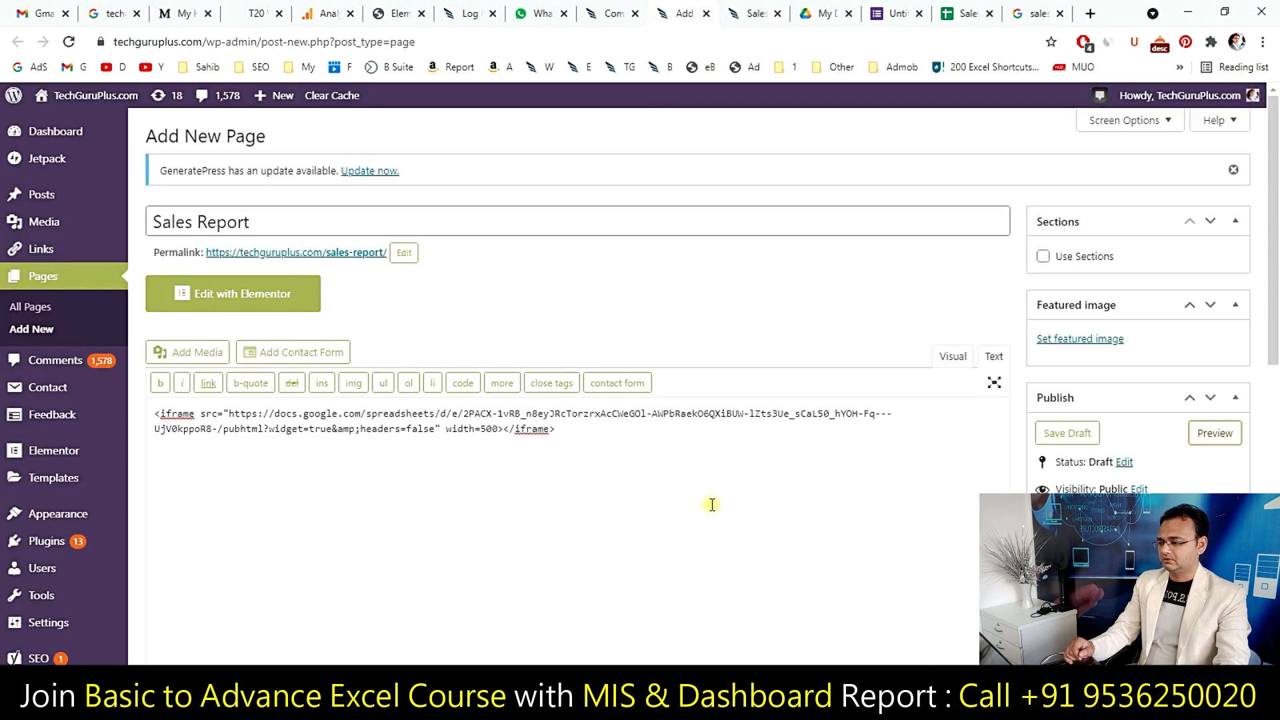
click(487, 429)
key(BackSpace)
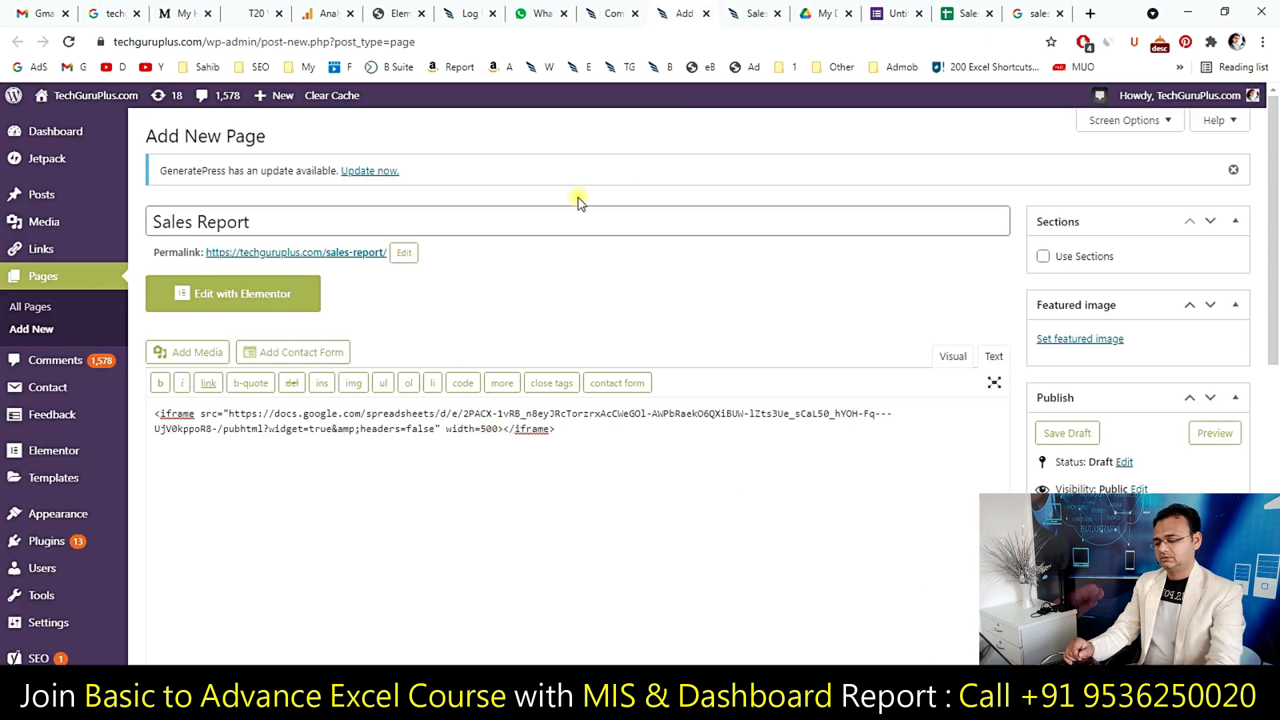
text(10)
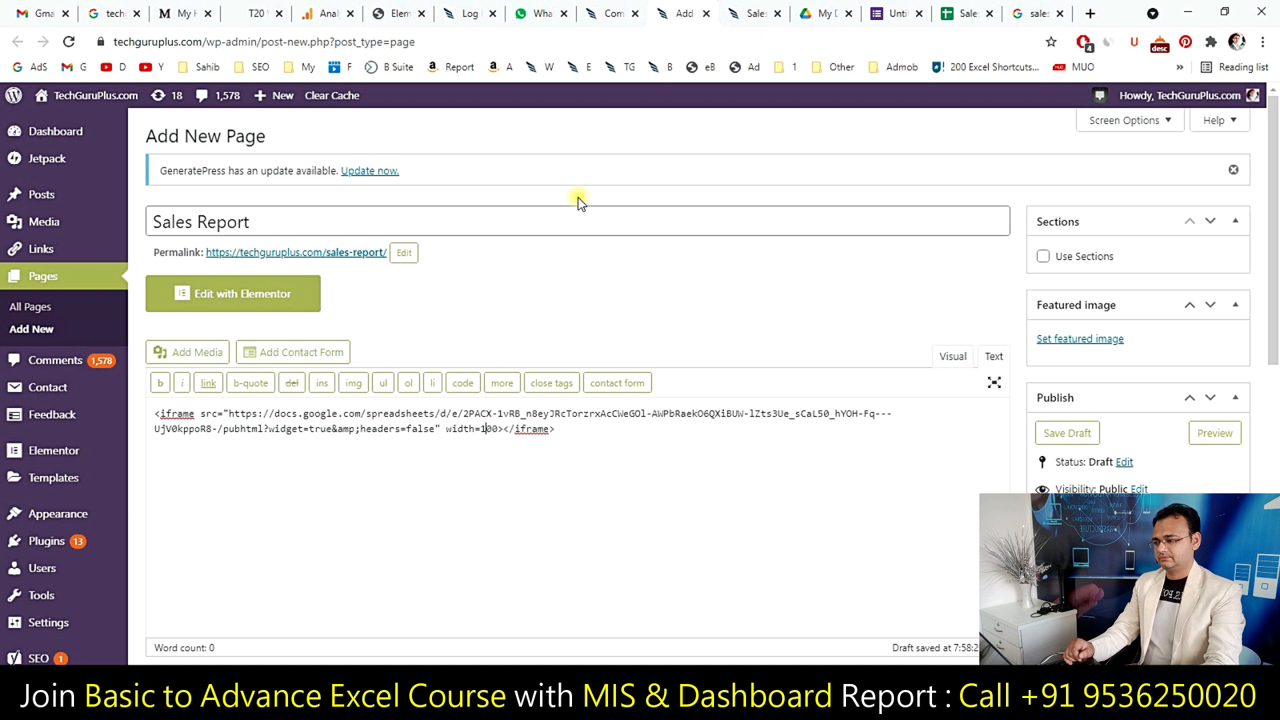
click(505, 430)
text(height=)
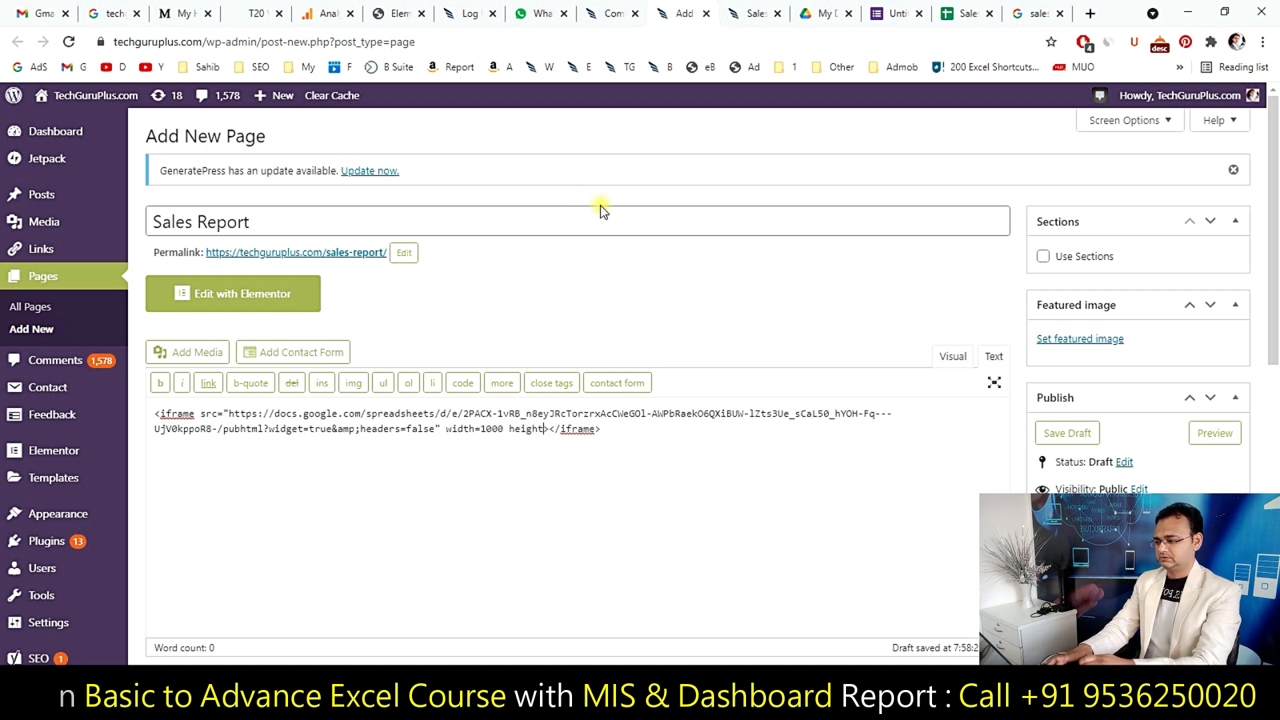
text(1000)
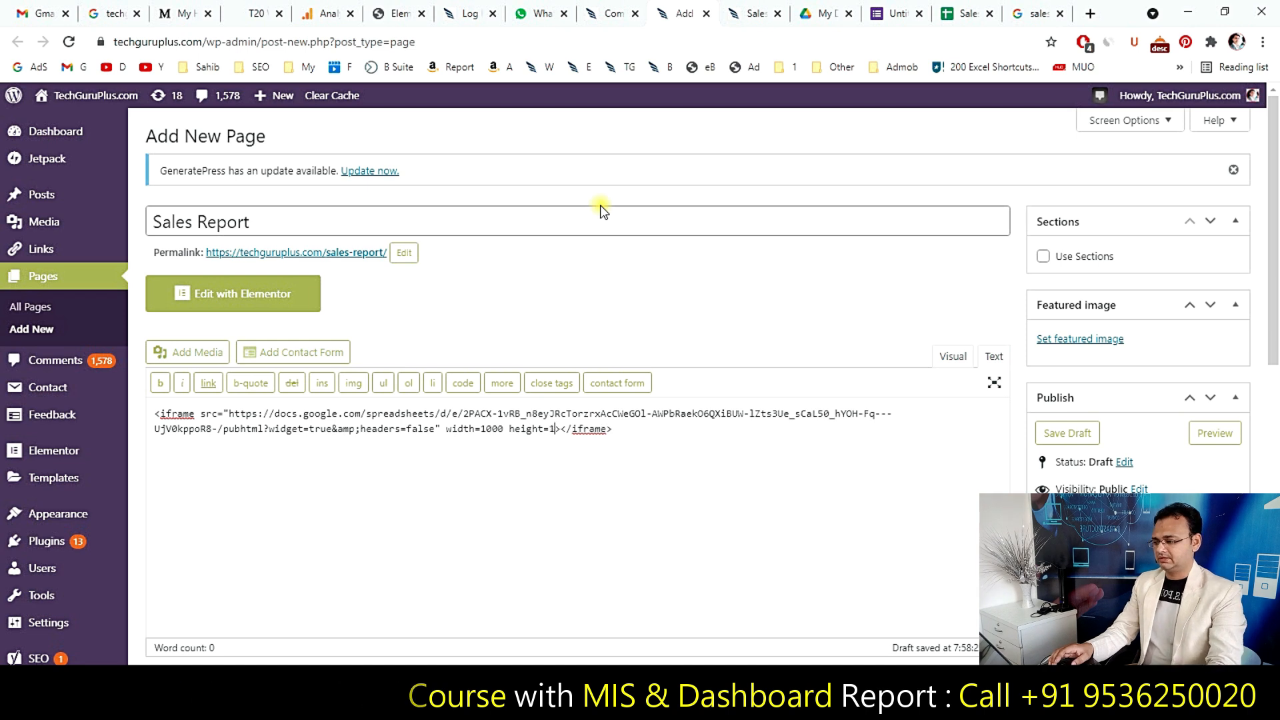
click(1224, 437)
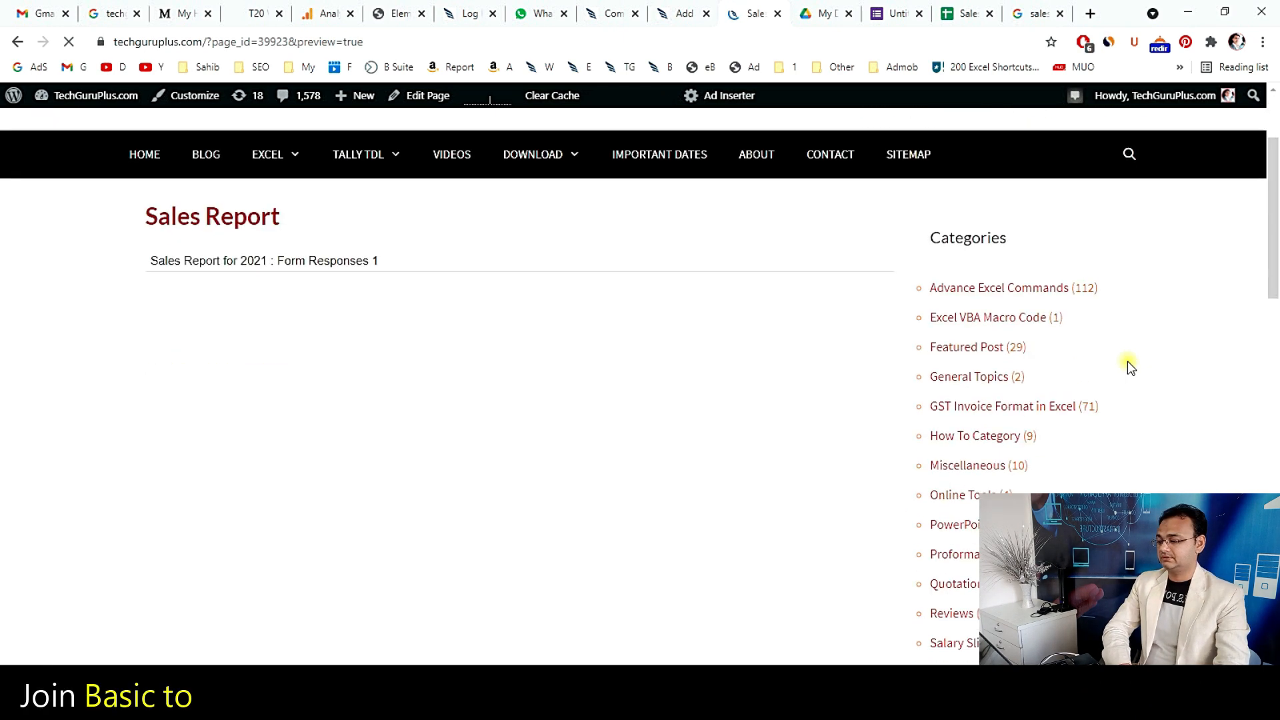
Examine the embedded form responses table in the Sales Report page preview
scroll(1127, 361, down, 2)
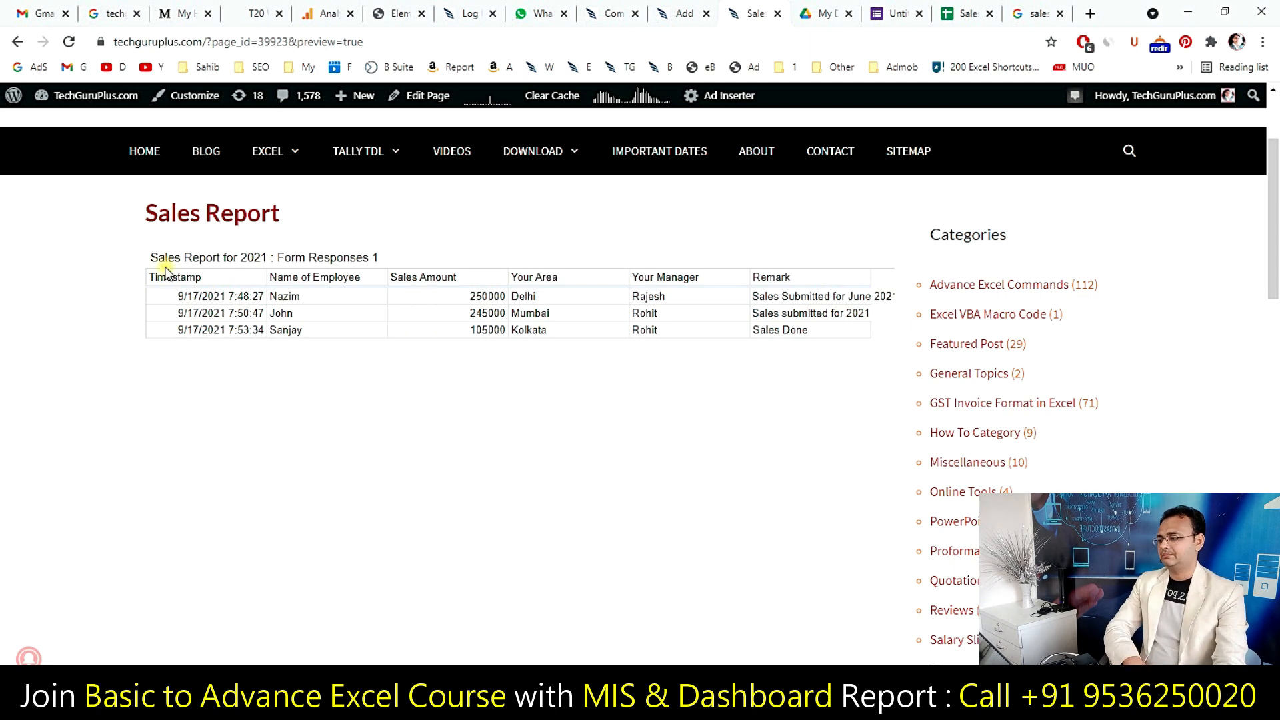
scroll(670, 467, up, 3)
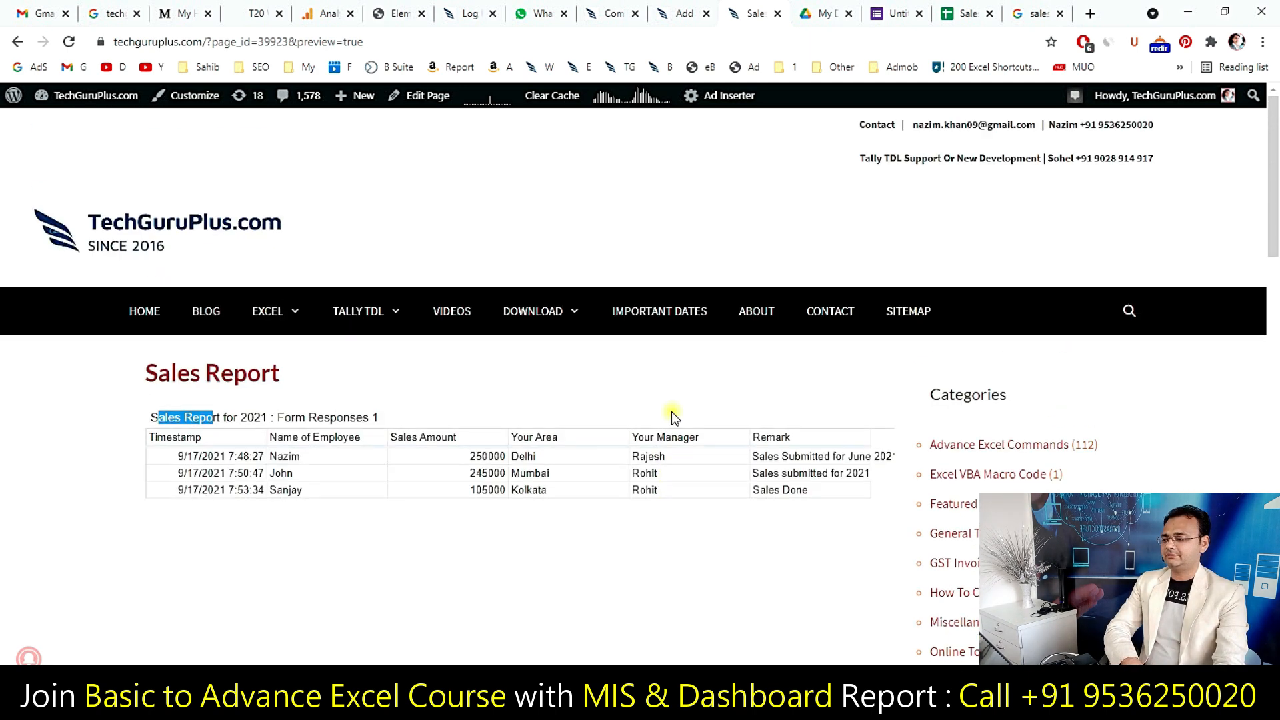
click(245, 474)
drag(790, 492, 152, 377)
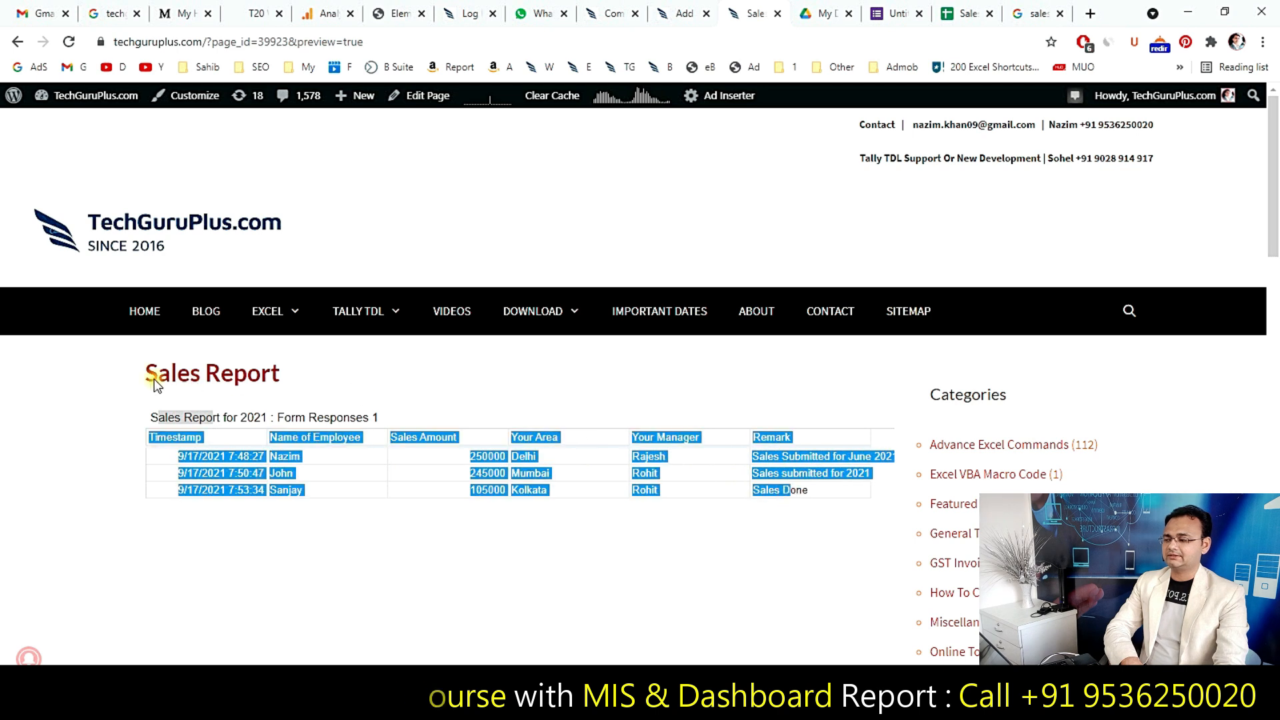
click(306, 481)
scroll(529, 505, down, 5)
scroll(529, 504, down, 4)
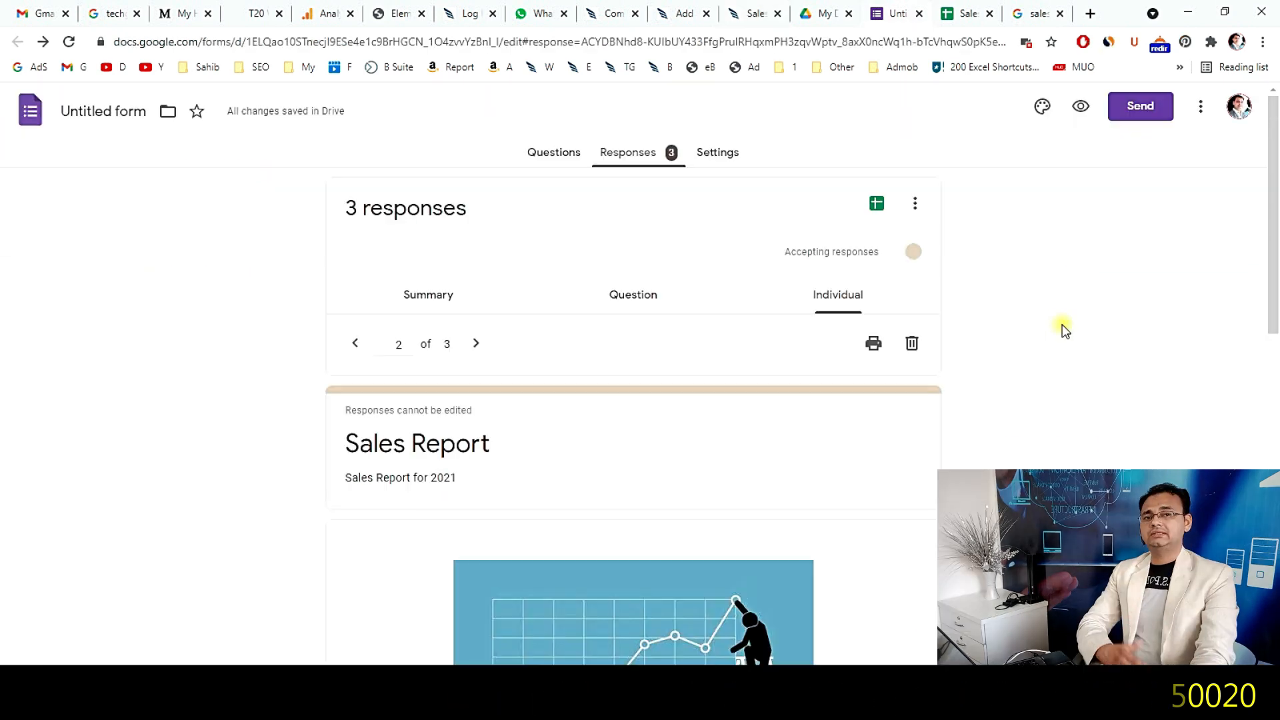
Review the Sales Report form's settings, additional options and questions in Google Forms
click(731, 157)
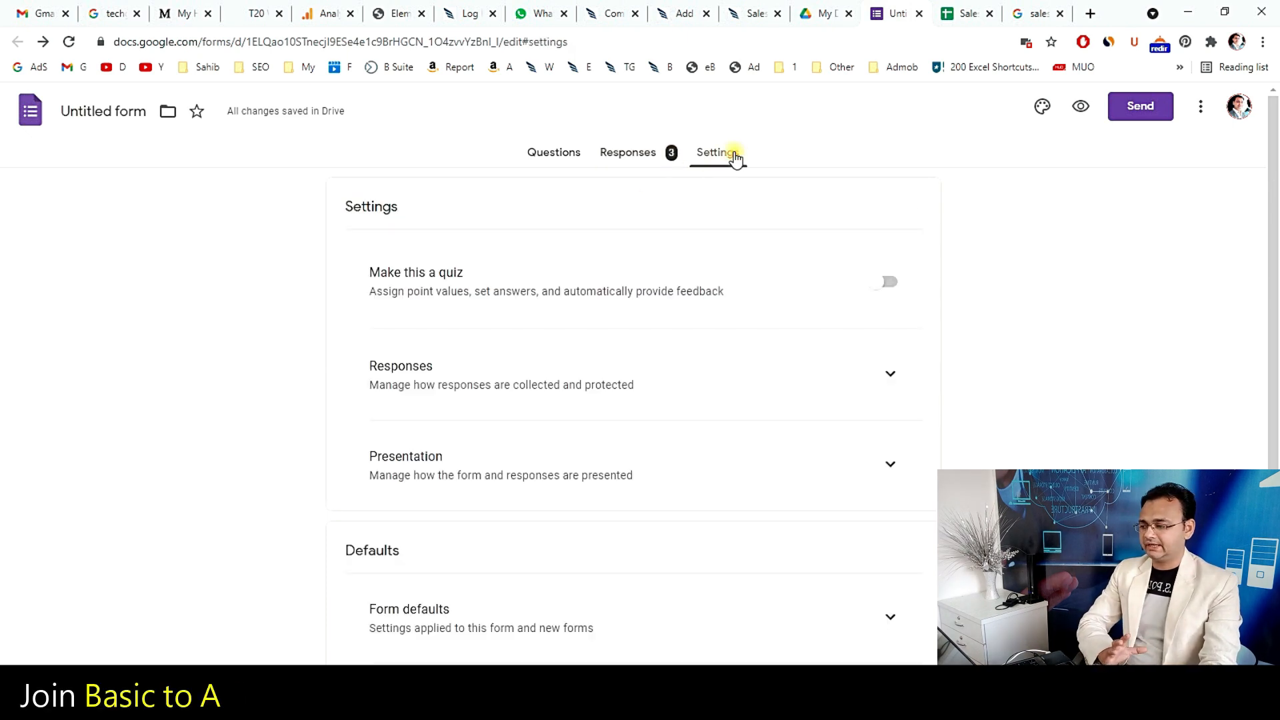
scroll(682, 531, down, 3)
scroll(600, 334, up, 2)
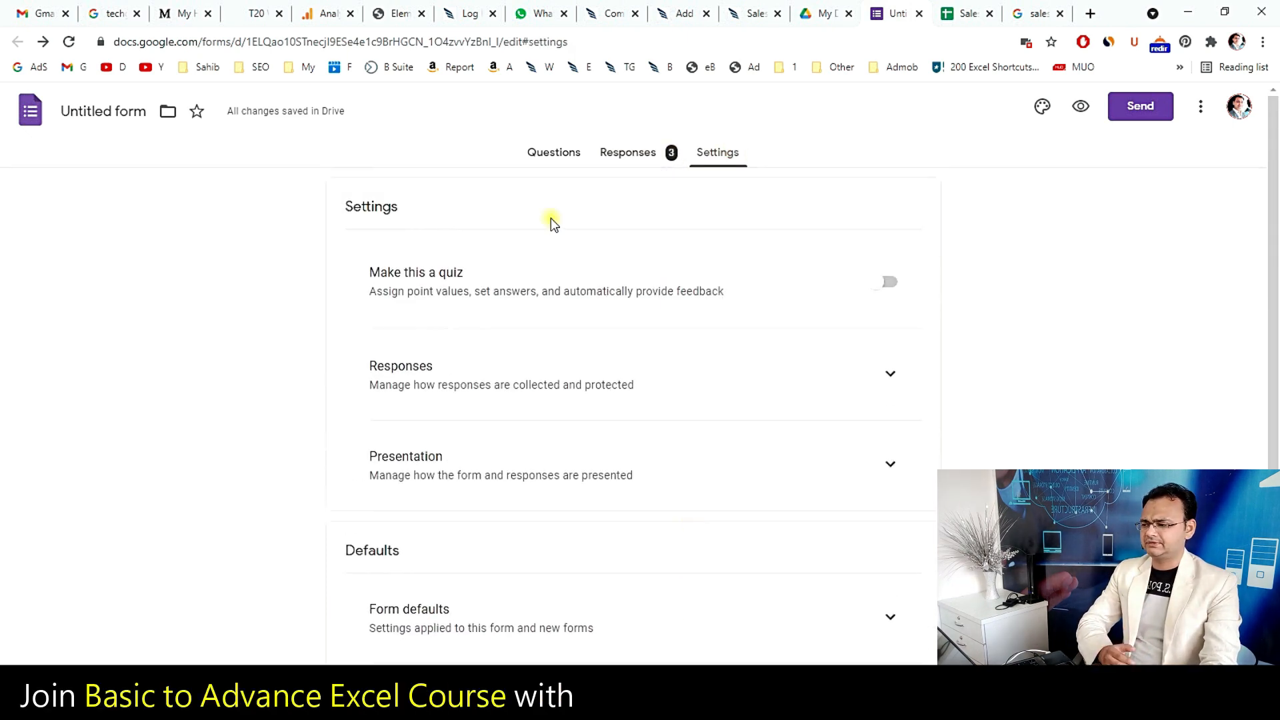
click(560, 156)
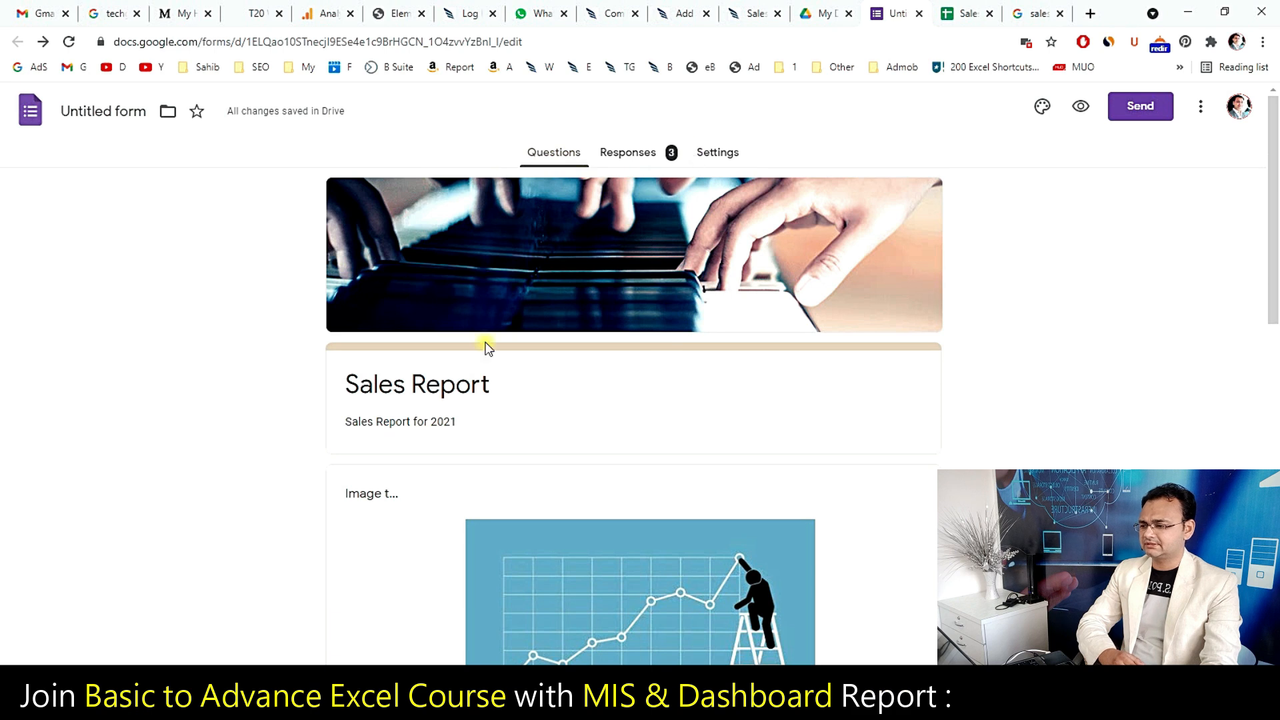
click(1200, 110)
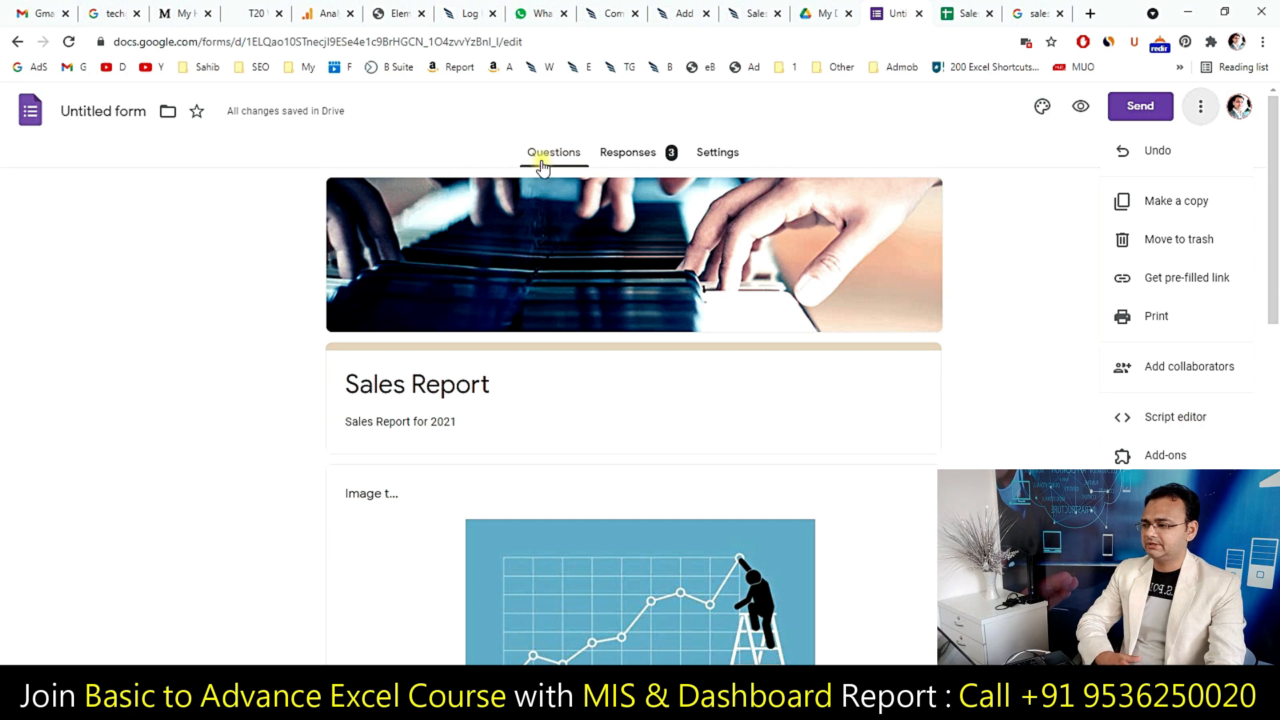
click(210, 354)
scroll(203, 407, down, 10)
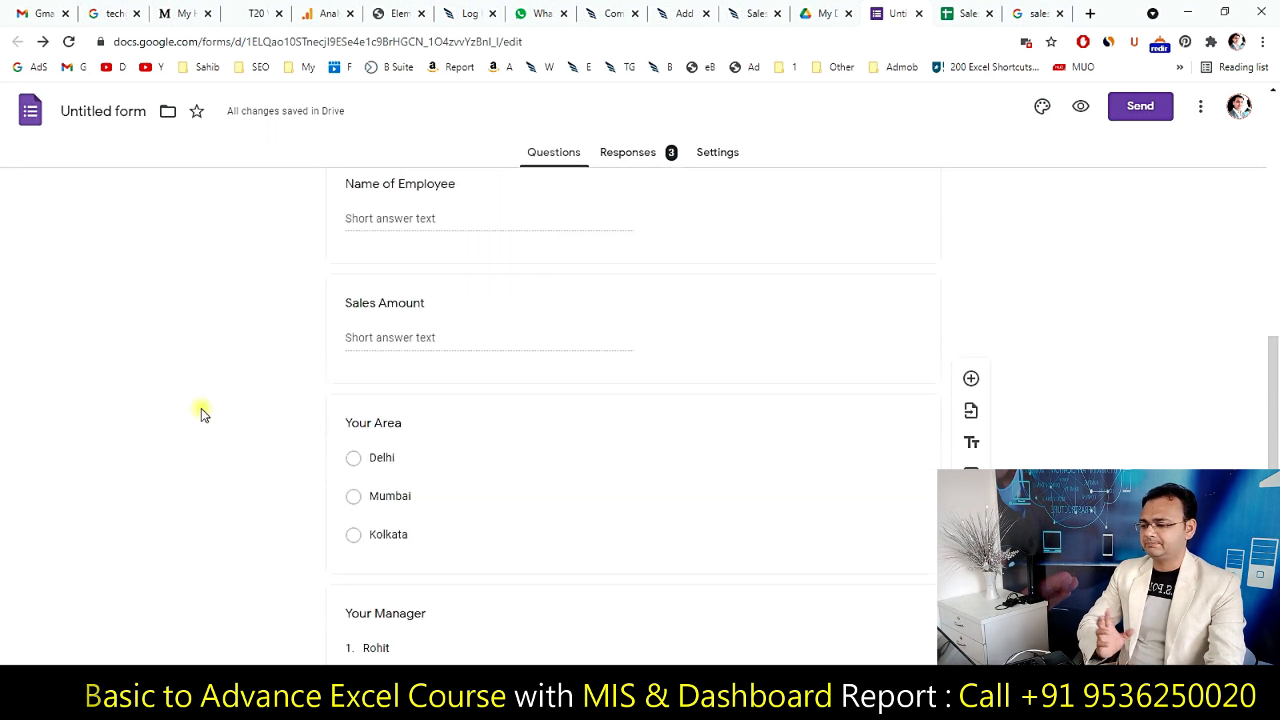